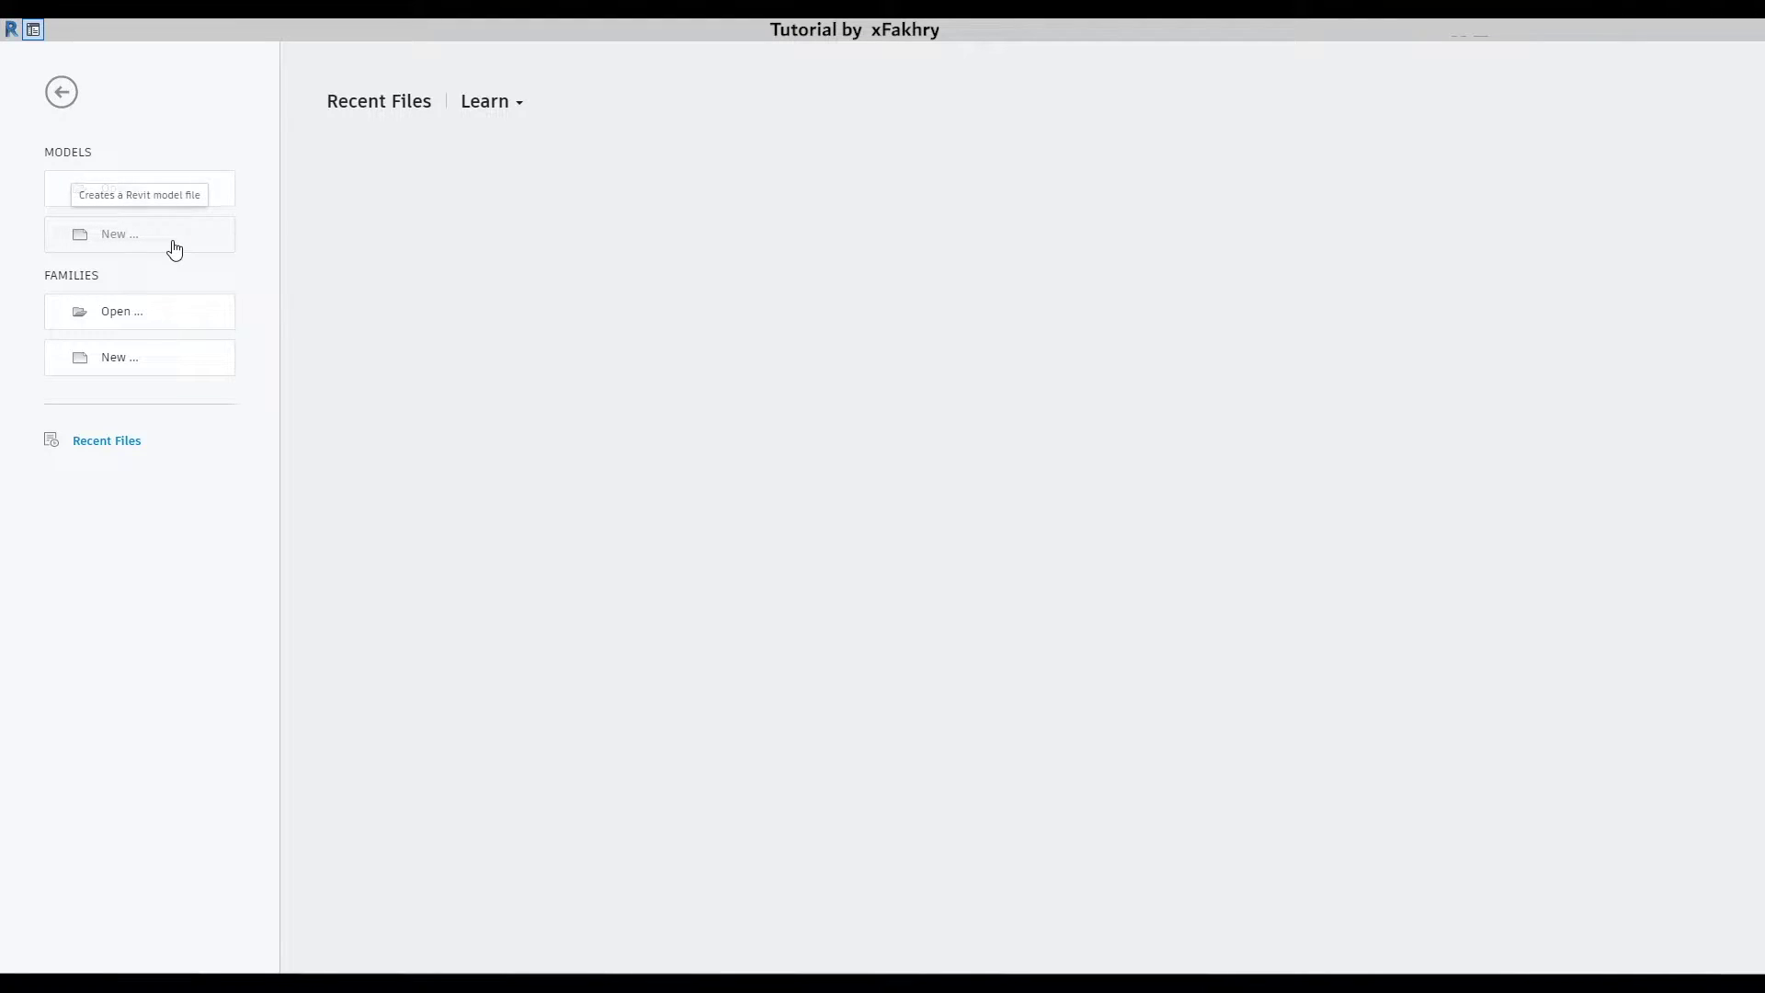
- Create a new project from the DefaultMetric.rte template
{"action": "left_click", "coordinate": [146, 249]}
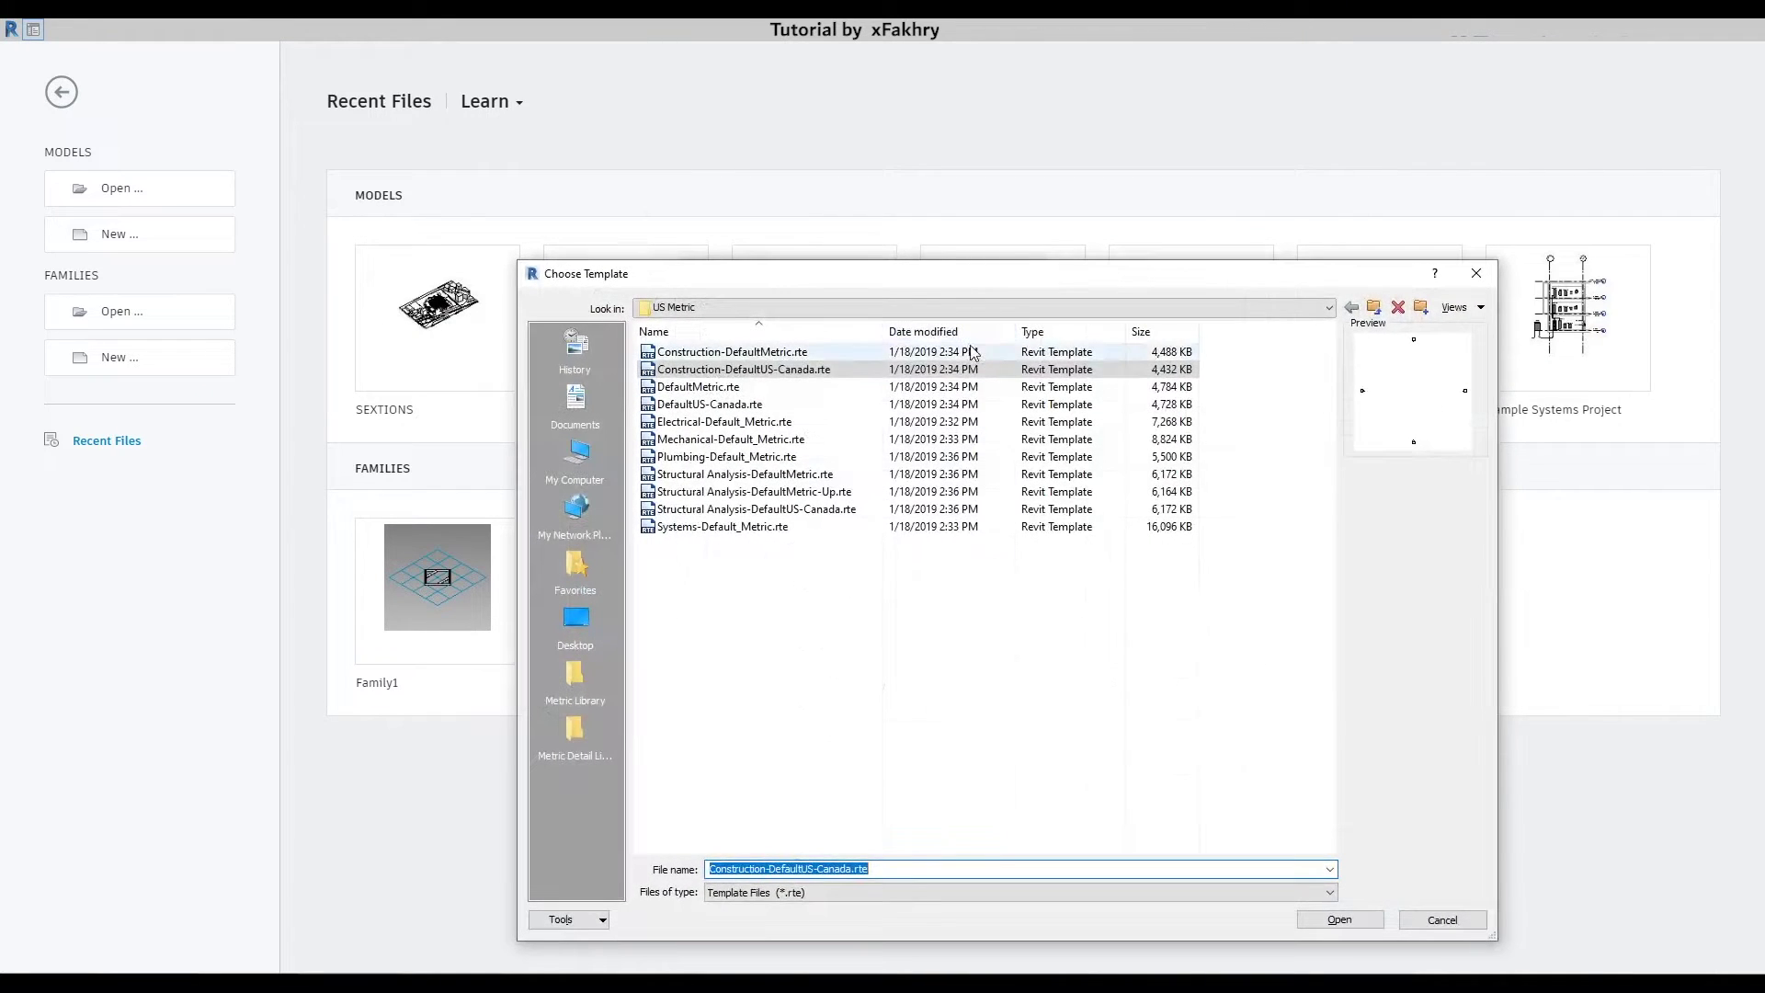
{"action": "left_click", "coordinate": [763, 387]}
{"action": "left_click", "coordinate": [1341, 915]}
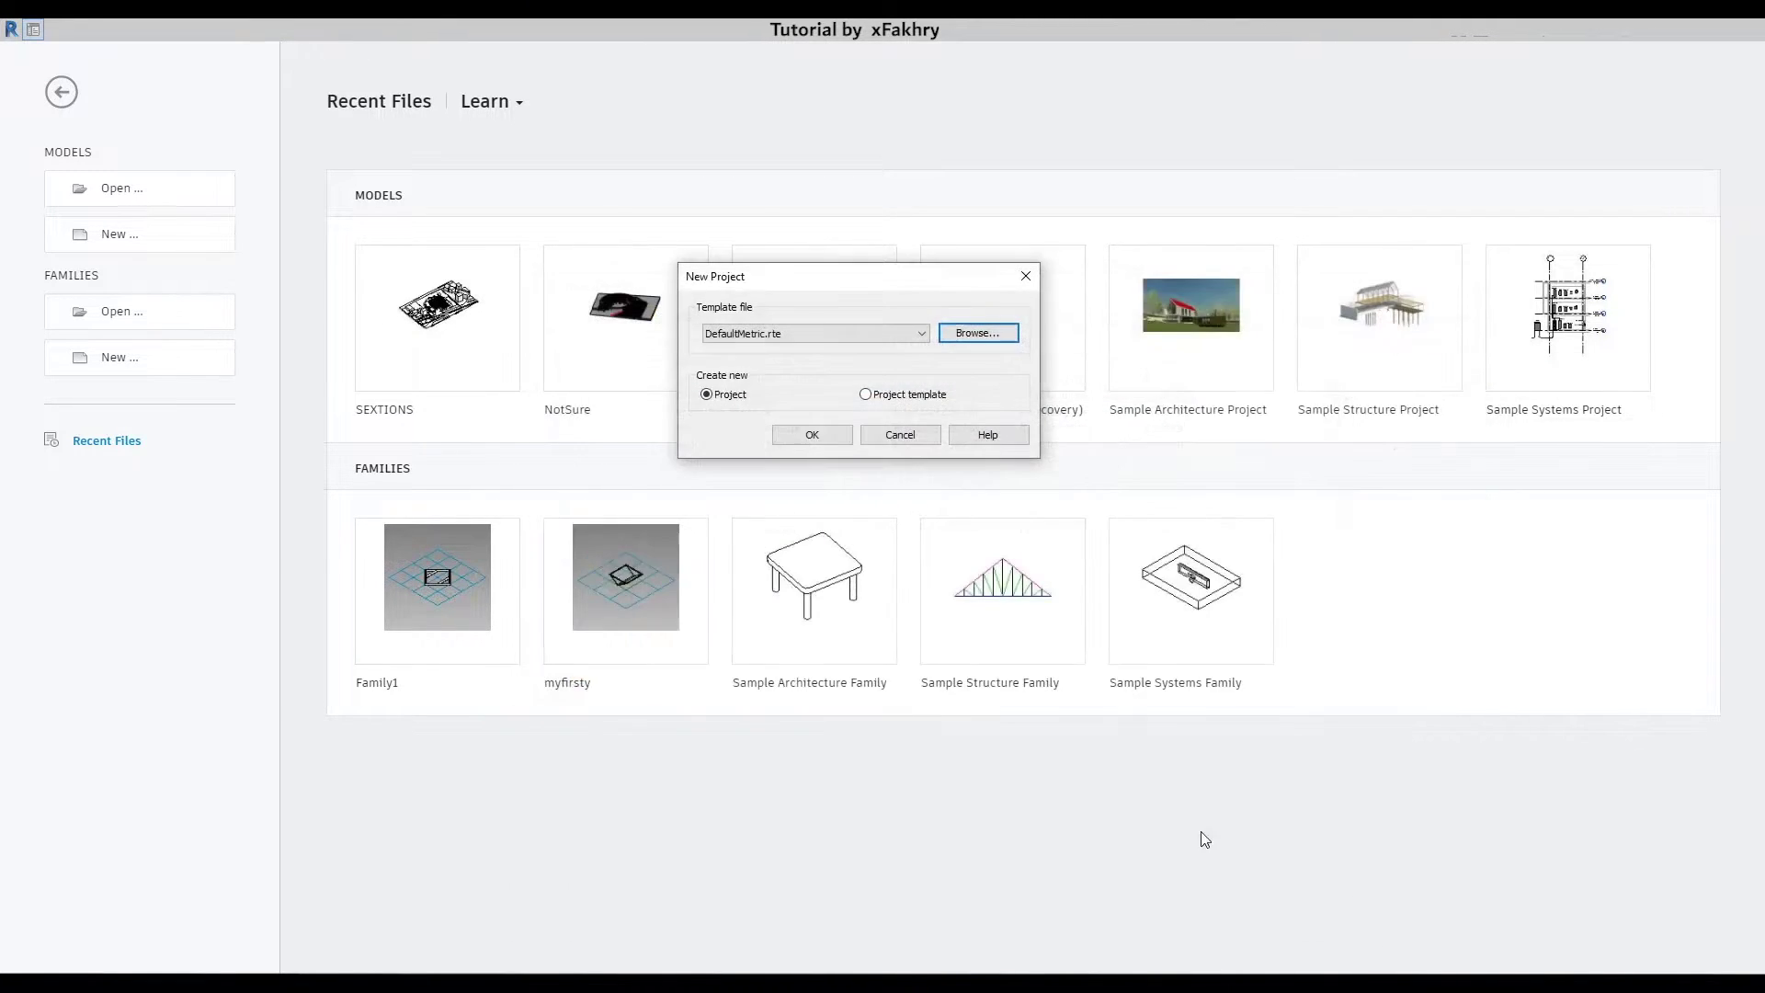
{"action": "left_click", "coordinate": [825, 437]}
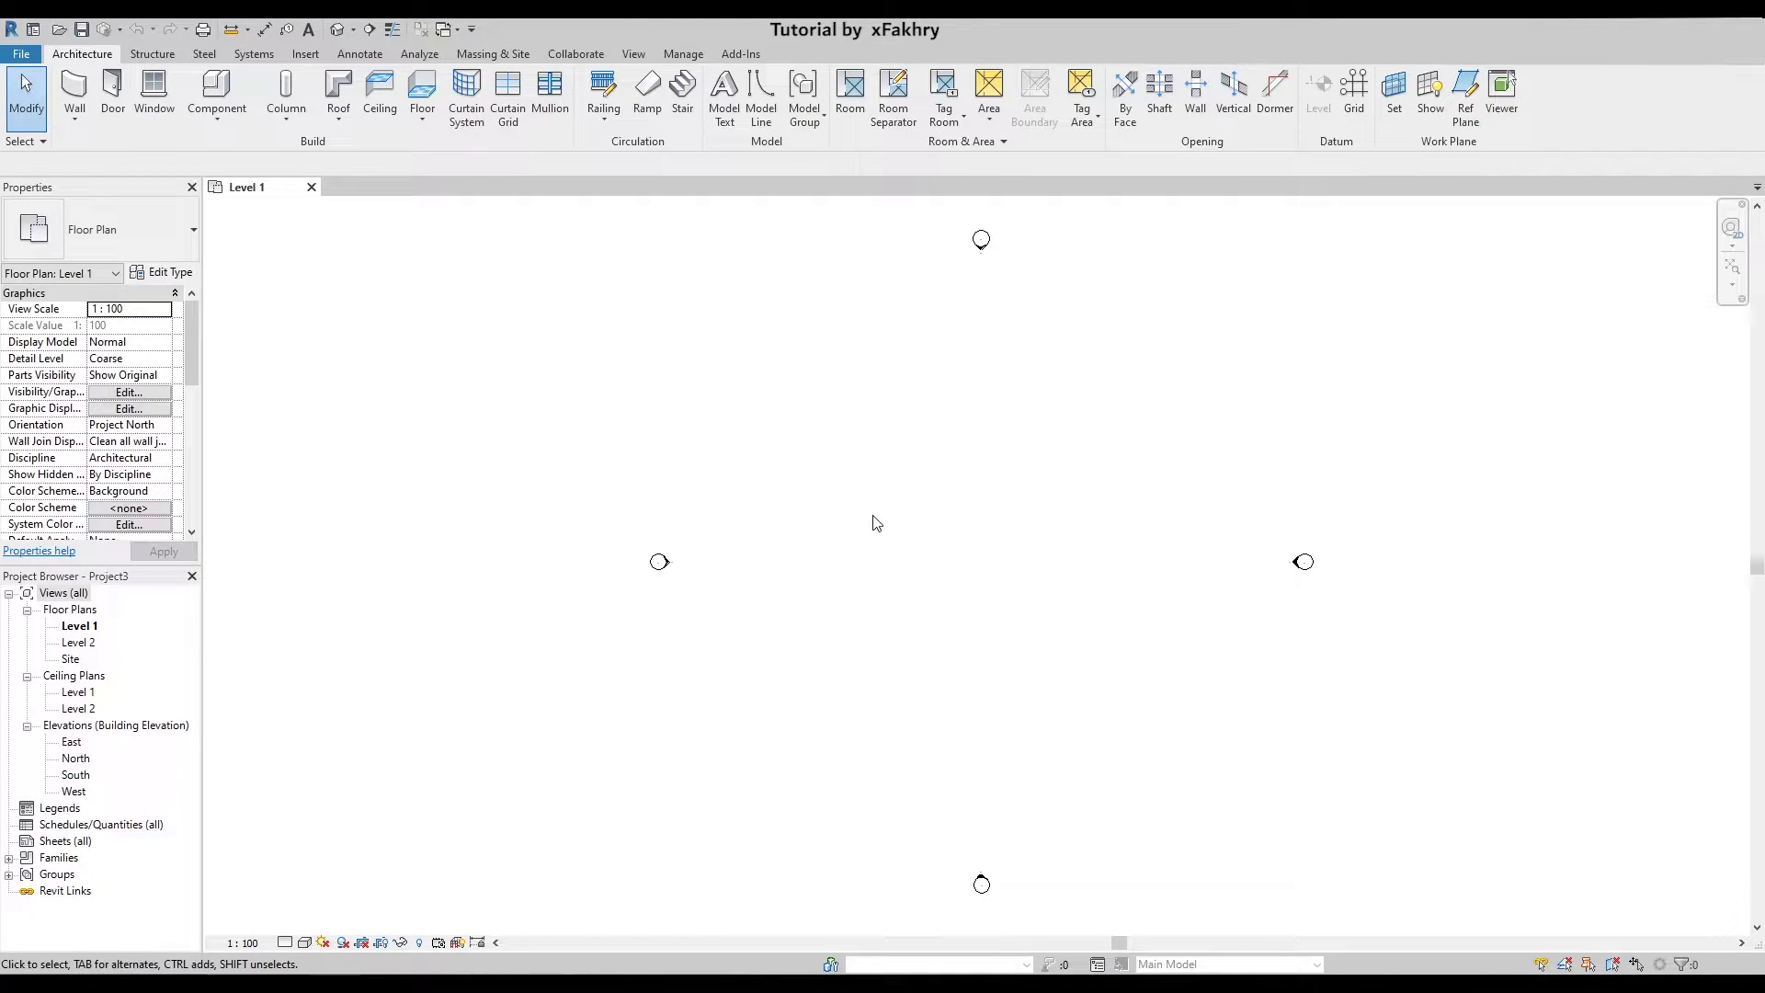
- Sketch a rectangular floor on Level 1 with a 24 m length and finish it
{"action": "left_click", "coordinate": [422, 92]}
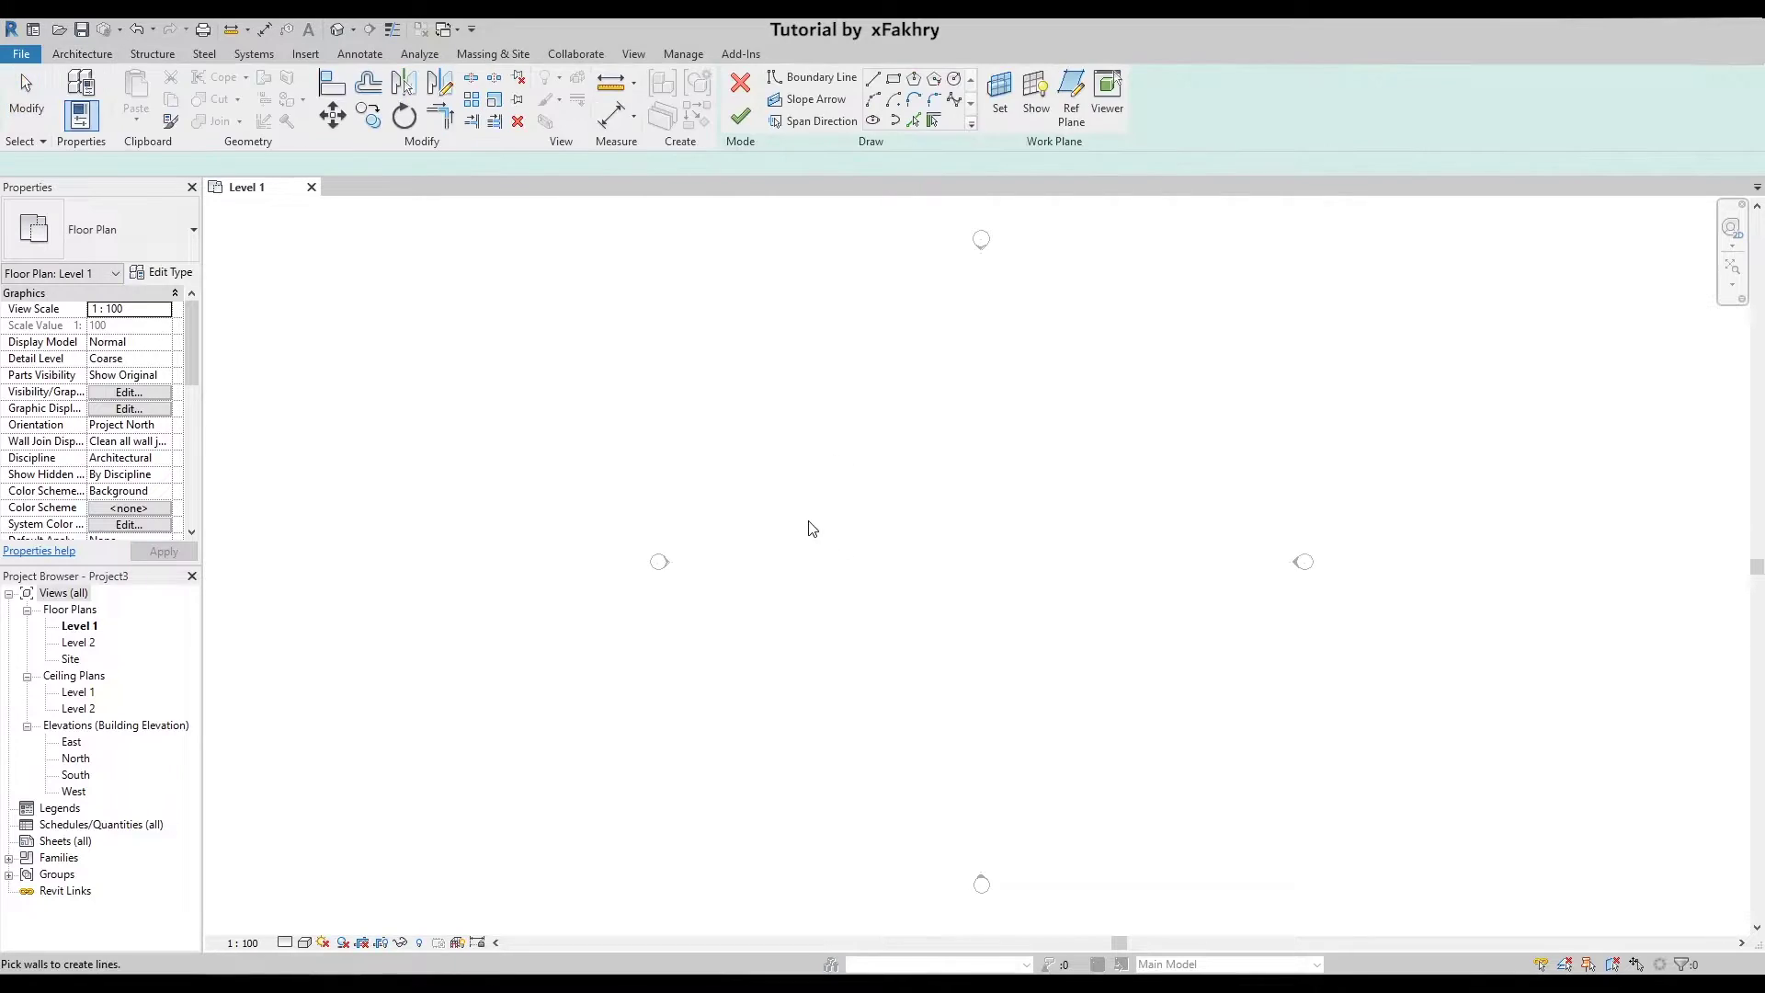
{"action": "left_click", "coordinate": [893, 78]}
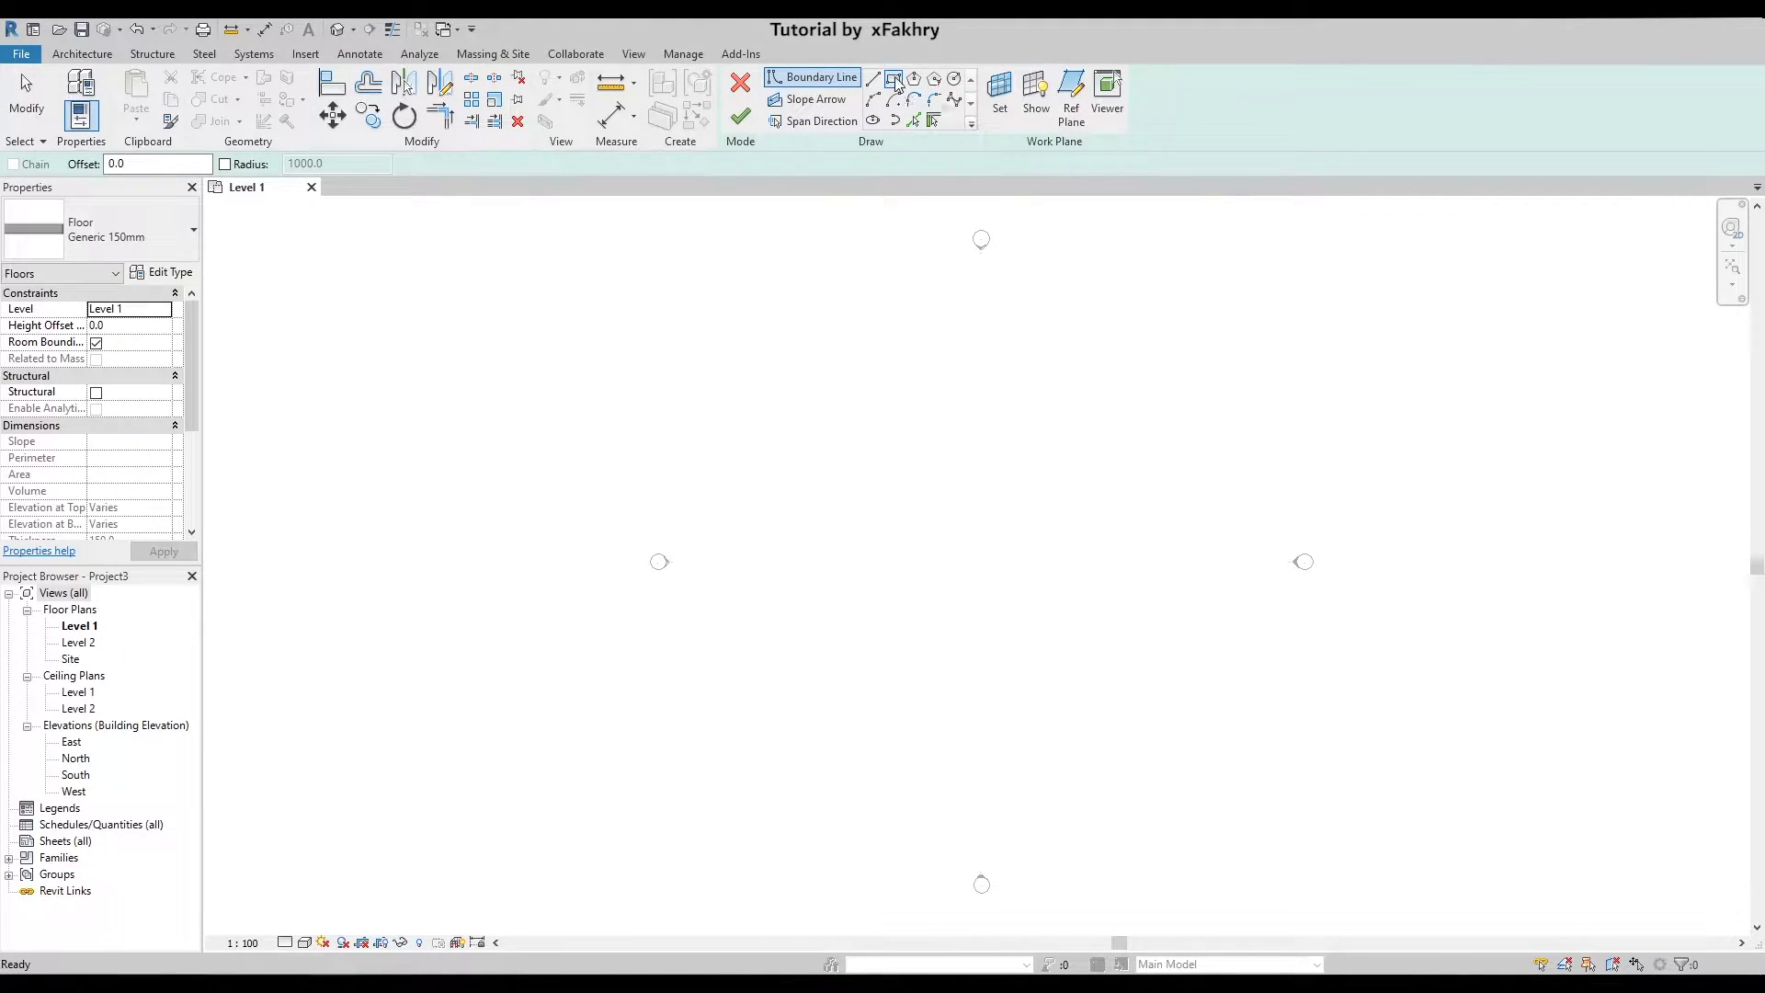
{"action": "left_click", "coordinate": [786, 521]}
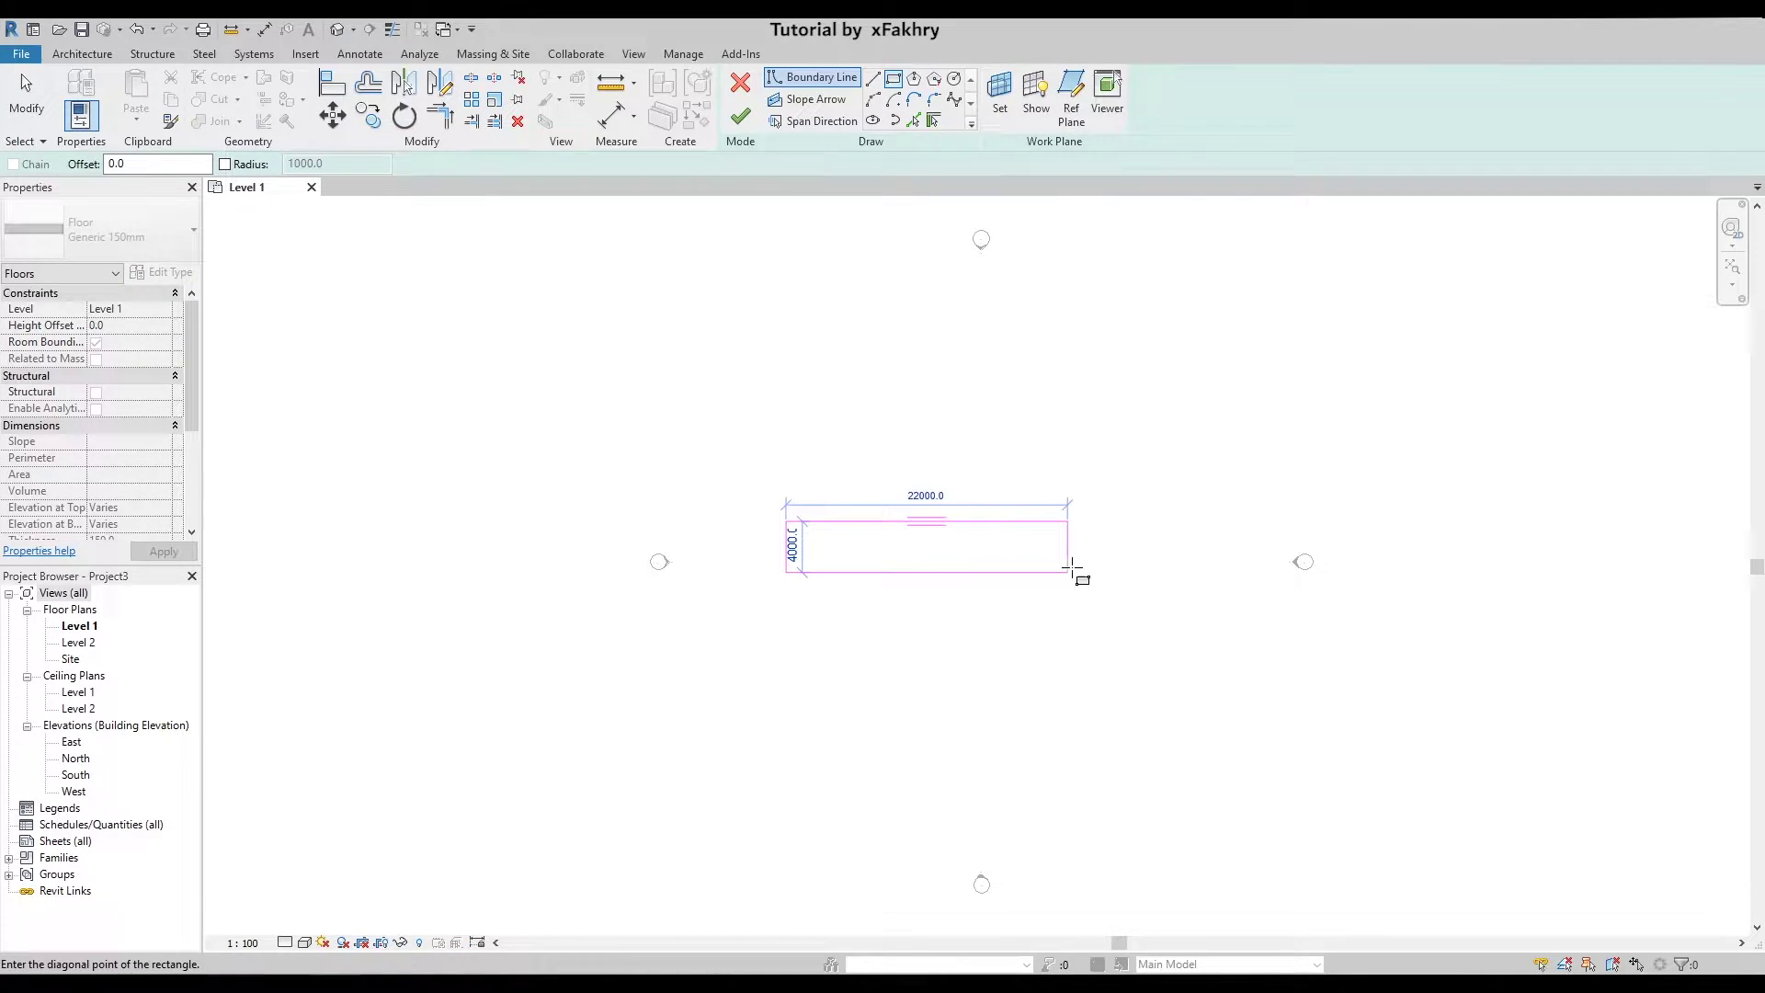
{"action": "left_click", "coordinate": [1145, 586]}
{"action": "left_click", "coordinate": [974, 624]}
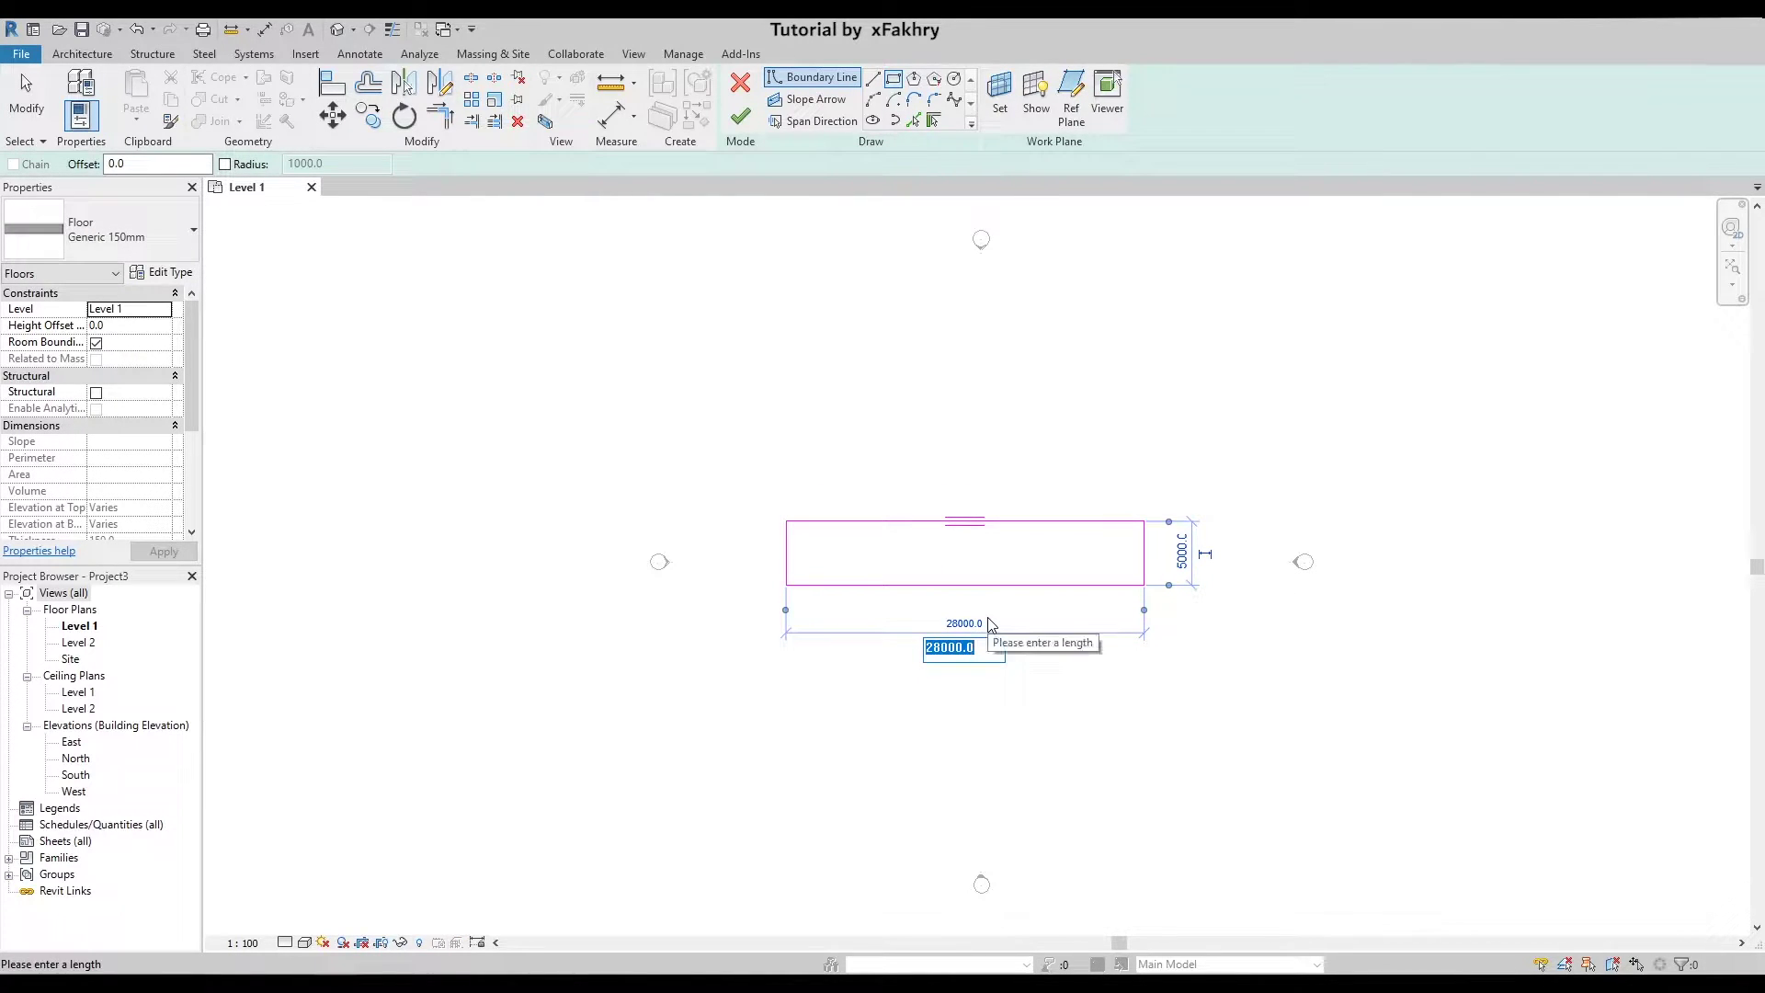
{"action": "type", "text": "24m"}
{"action": "key", "text": "Return"}
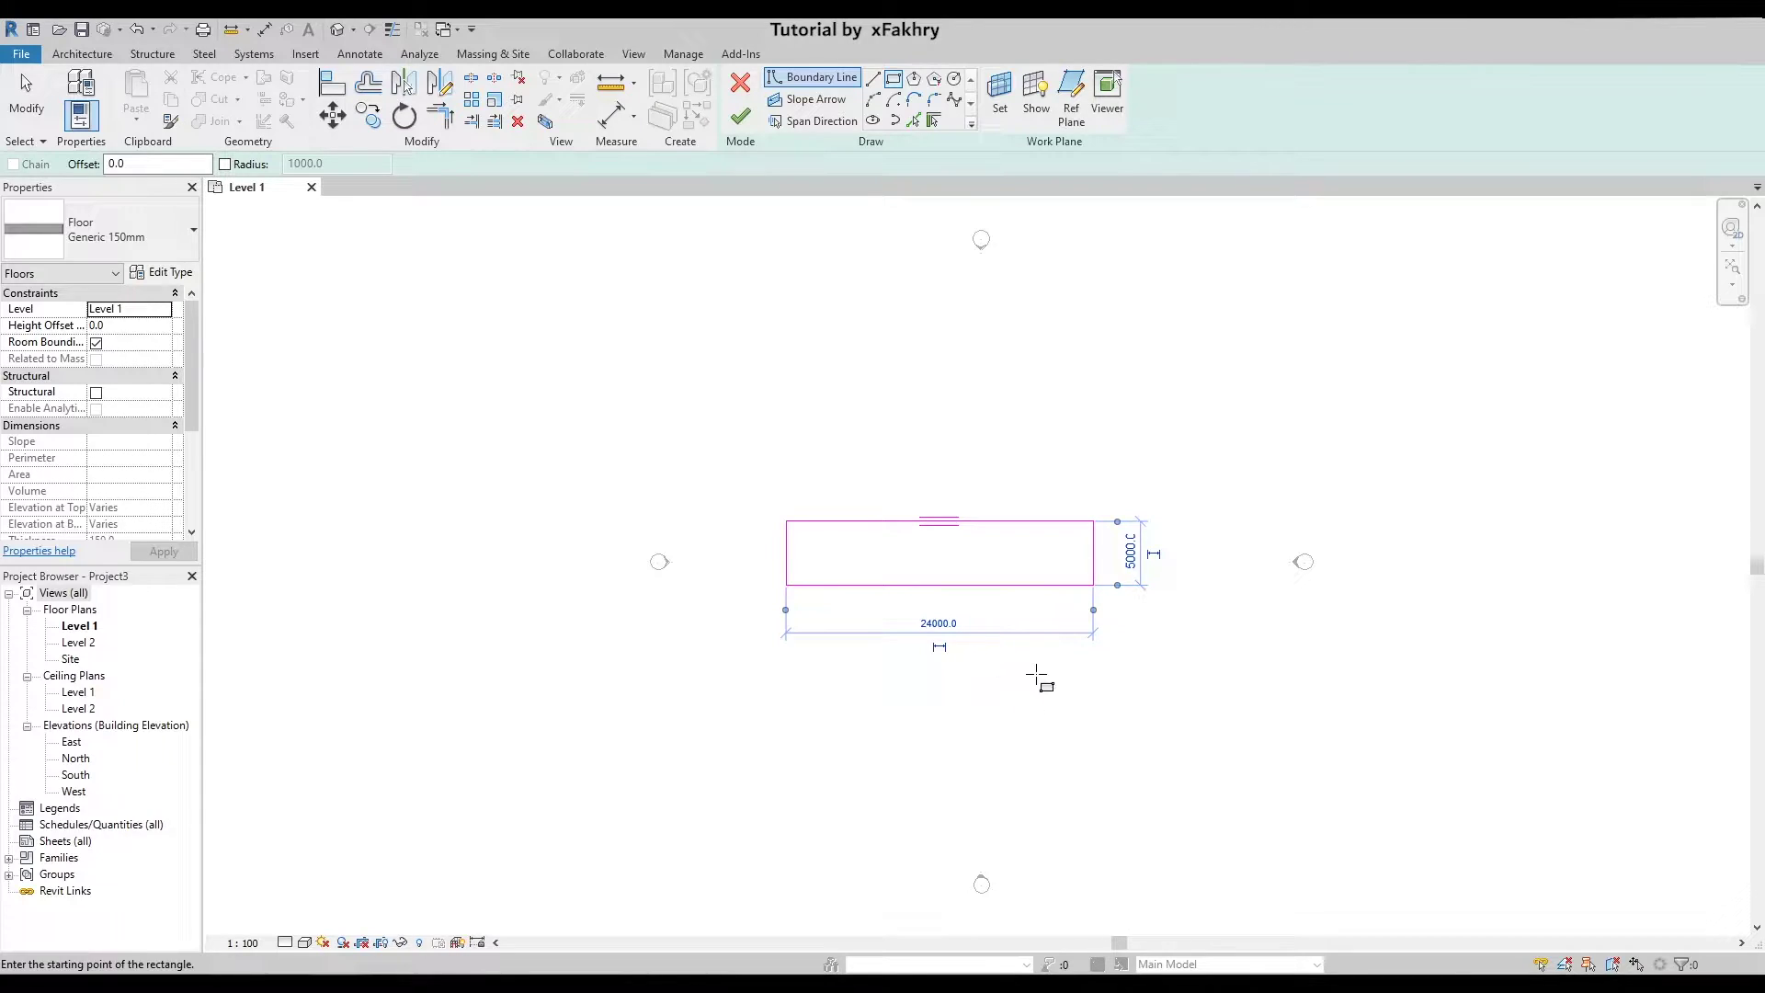
{"action": "left_click", "coordinate": [740, 116]}
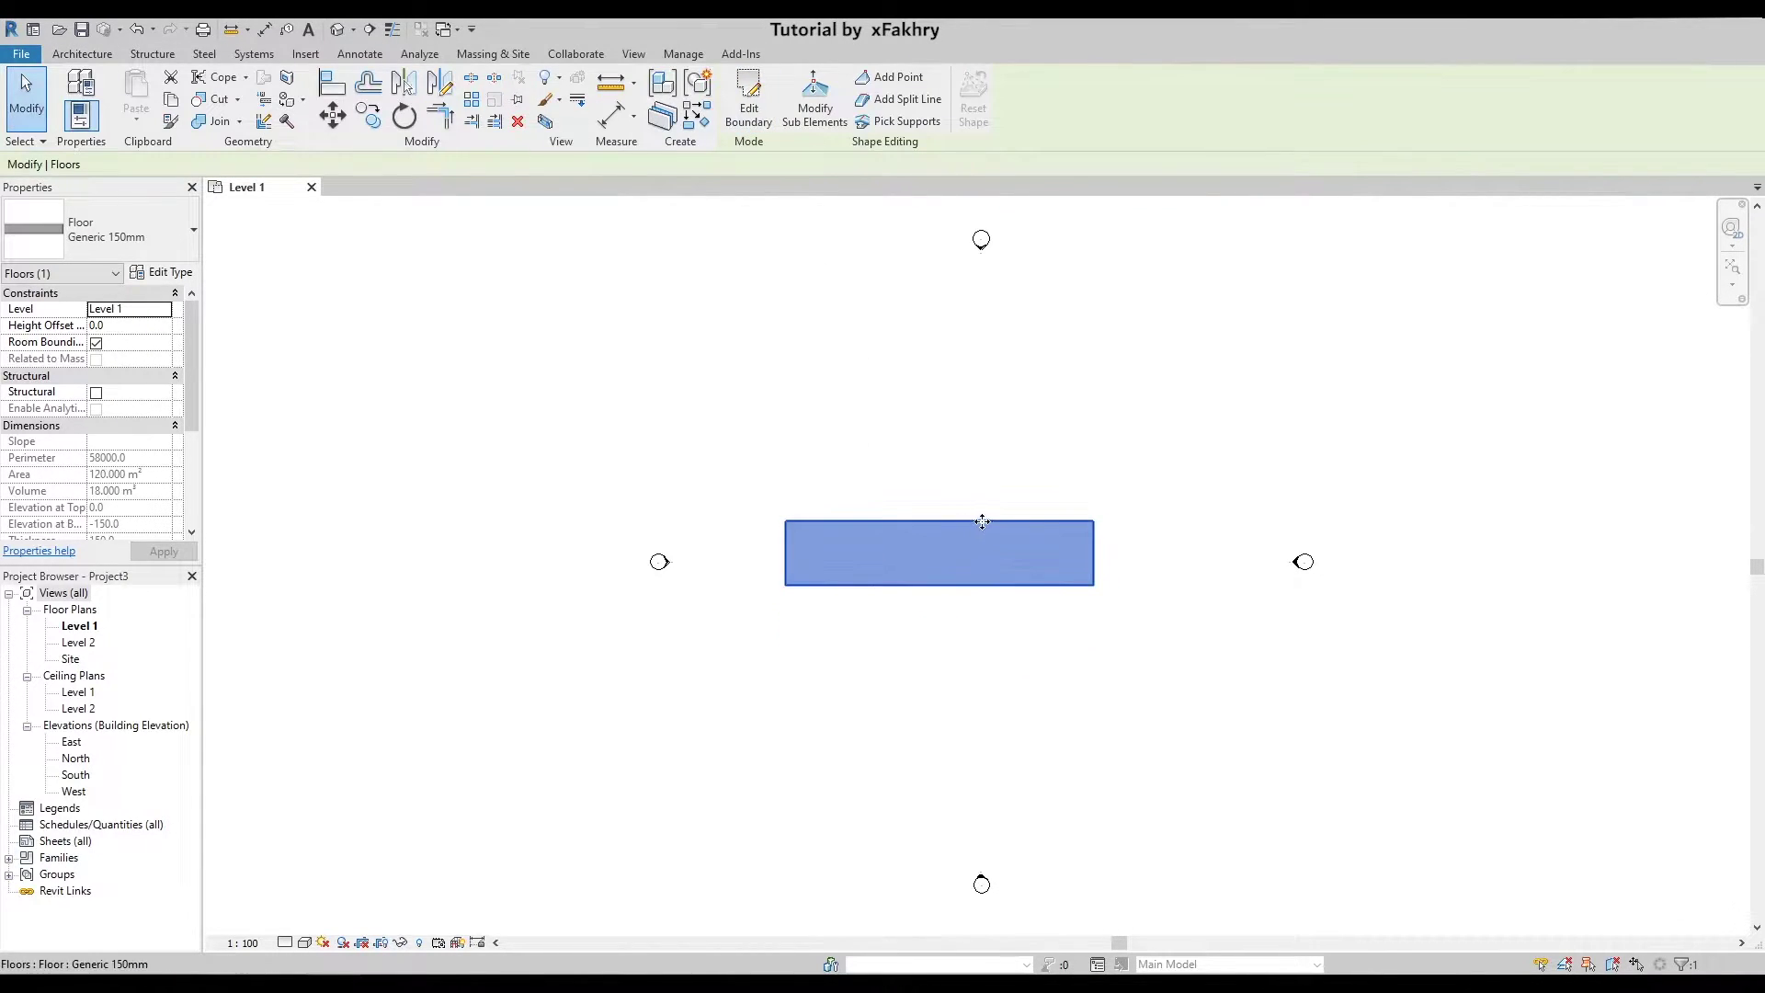
{"action": "left_click_drag", "start_coordinate": [978, 525], "coordinate": [1027, 537]}
- Begin a wall on the floor, then cancel that first attempt
{"action": "key", "text": "Escape"}
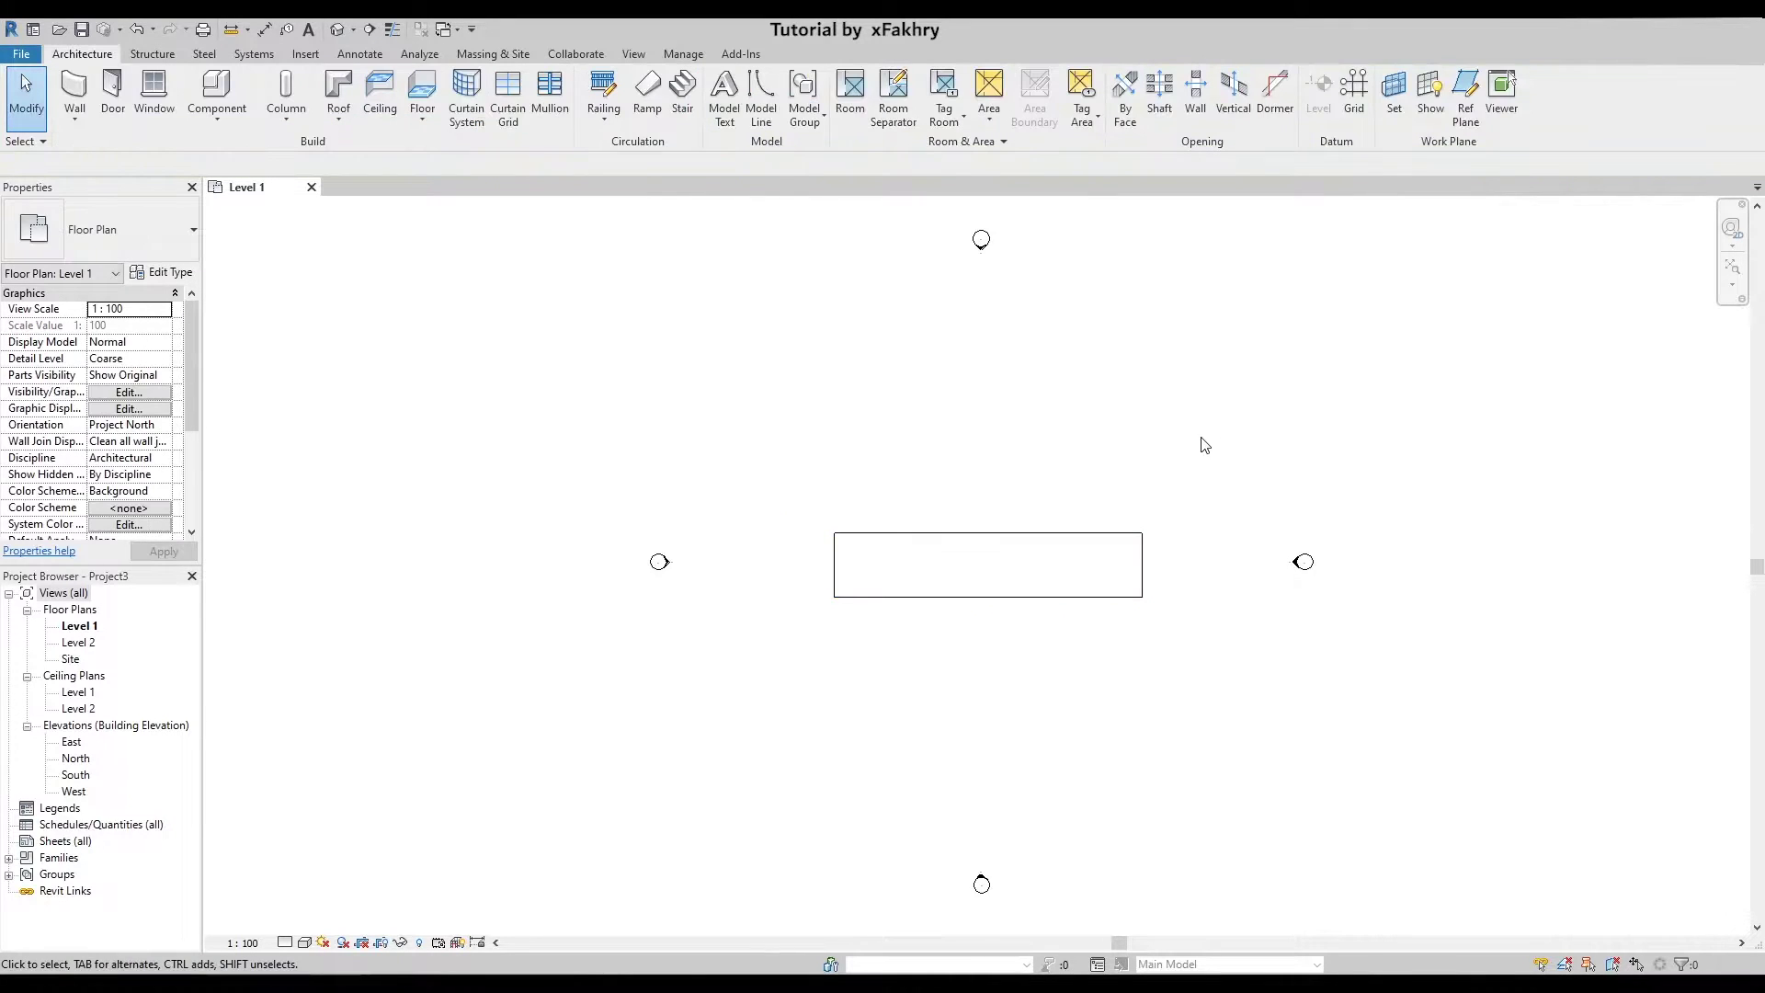
{"action": "left_click", "coordinate": [75, 92]}
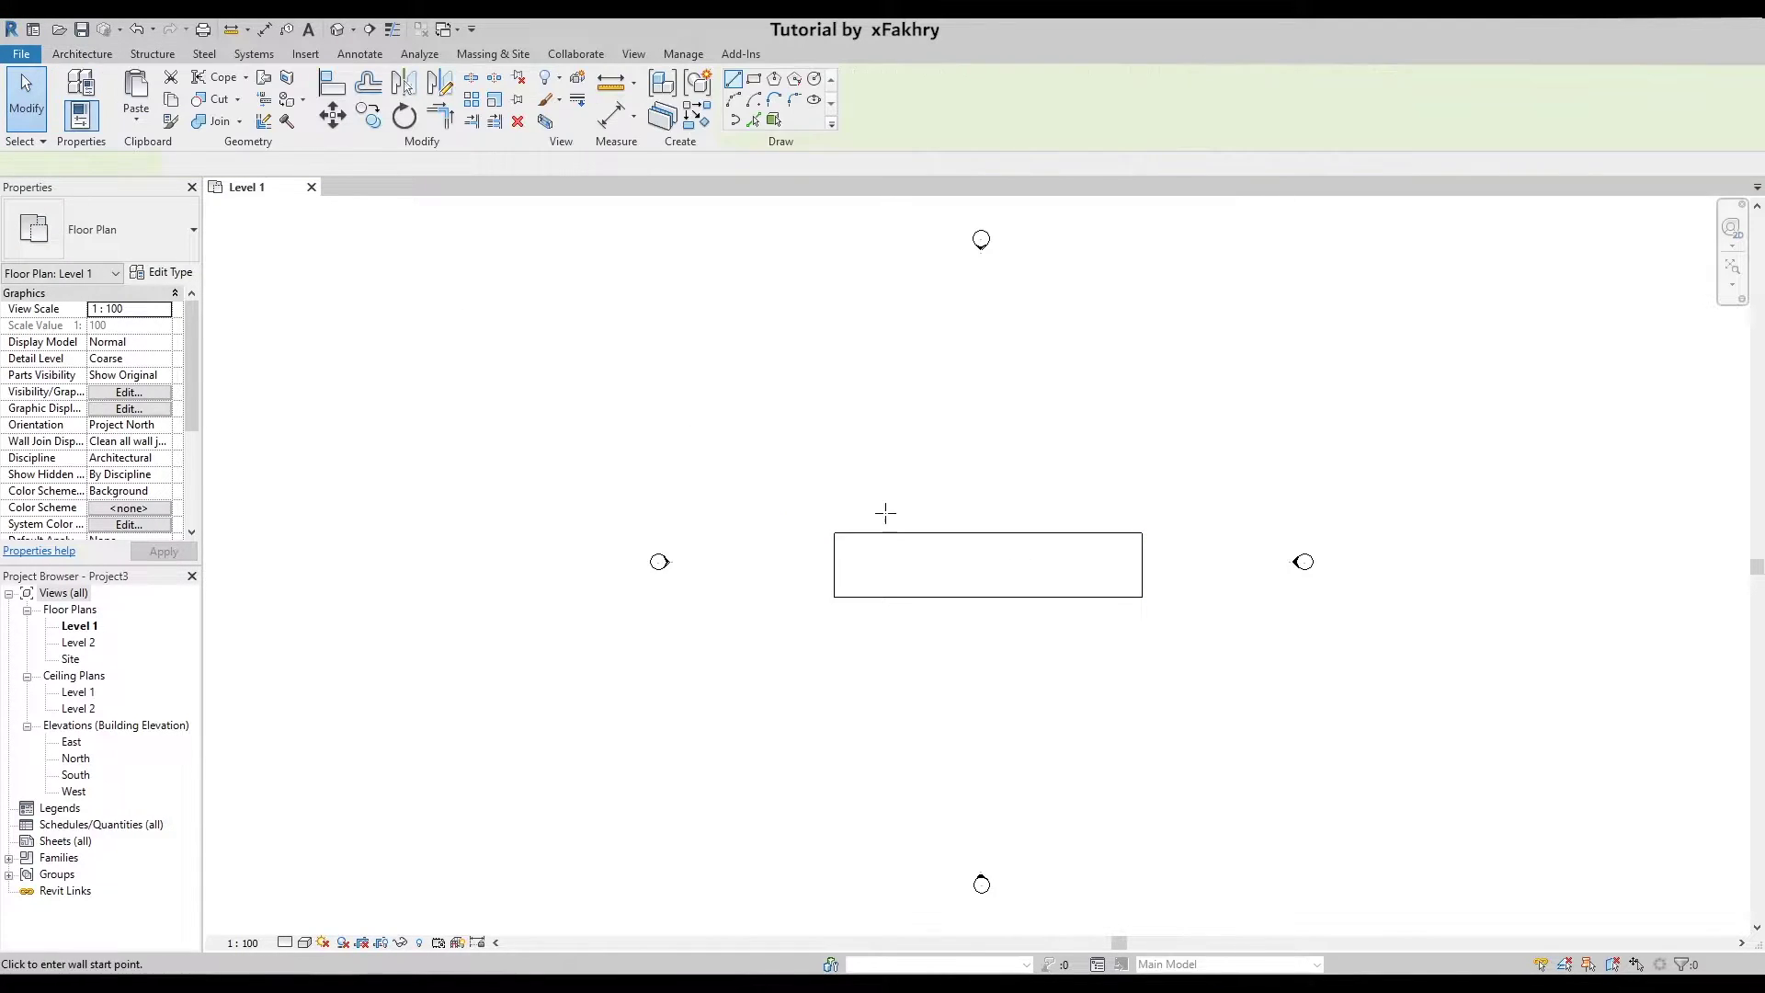
{"action": "scroll", "coordinate": [996, 563], "scroll_direction": "up", "scroll_amount": 4}
{"action": "scroll", "coordinate": [958, 530], "scroll_direction": "up", "scroll_amount": 2}
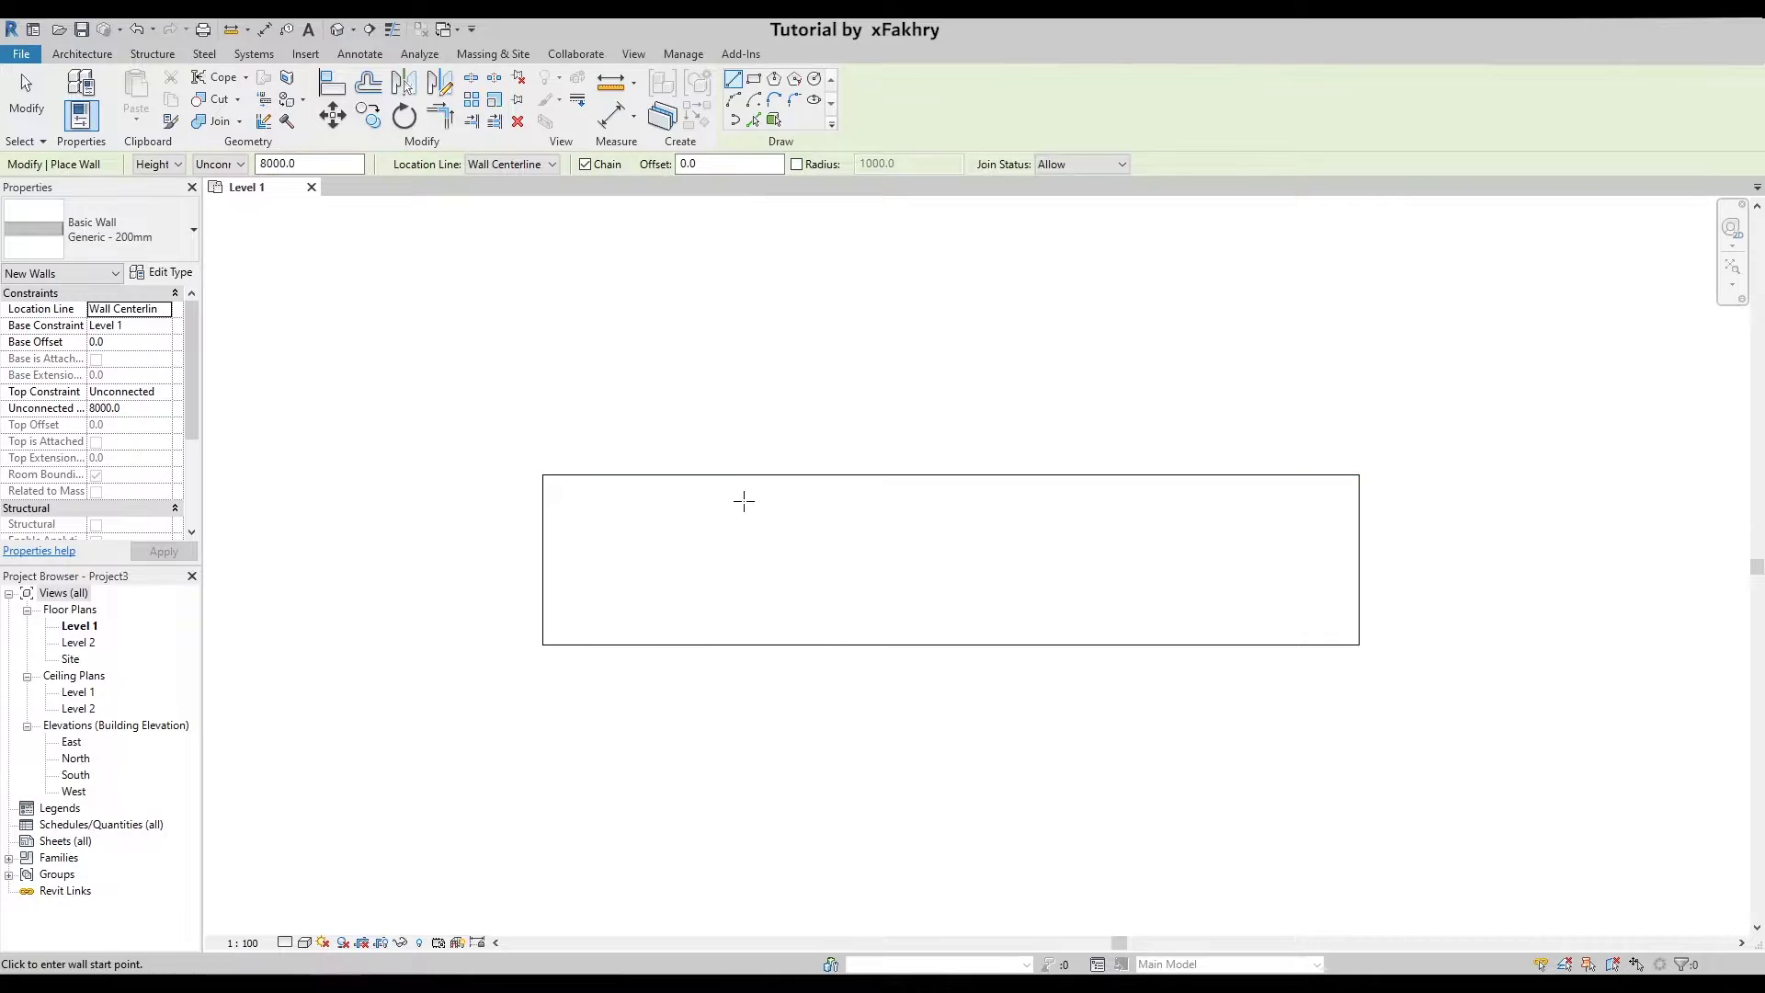
{"action": "left_click", "coordinate": [724, 499]}
{"action": "type", "text": "1"}
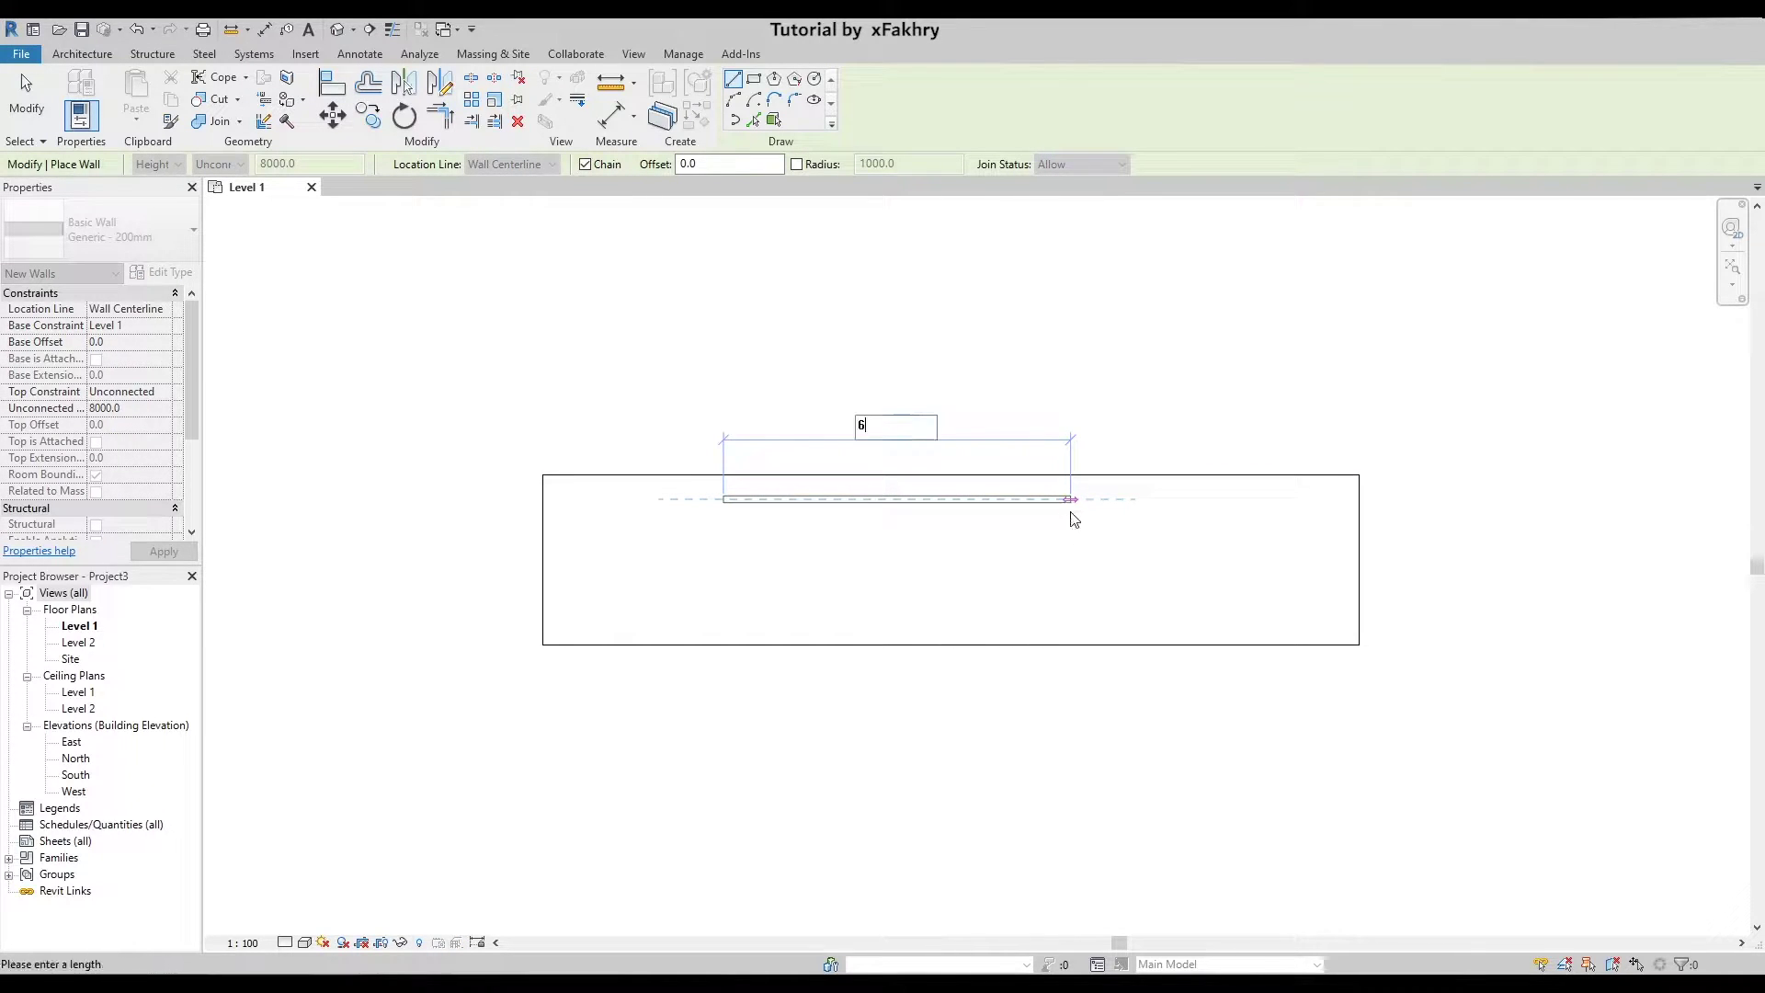
{"action": "key", "text": "Escape"}
{"action": "key", "text": "Escape"}
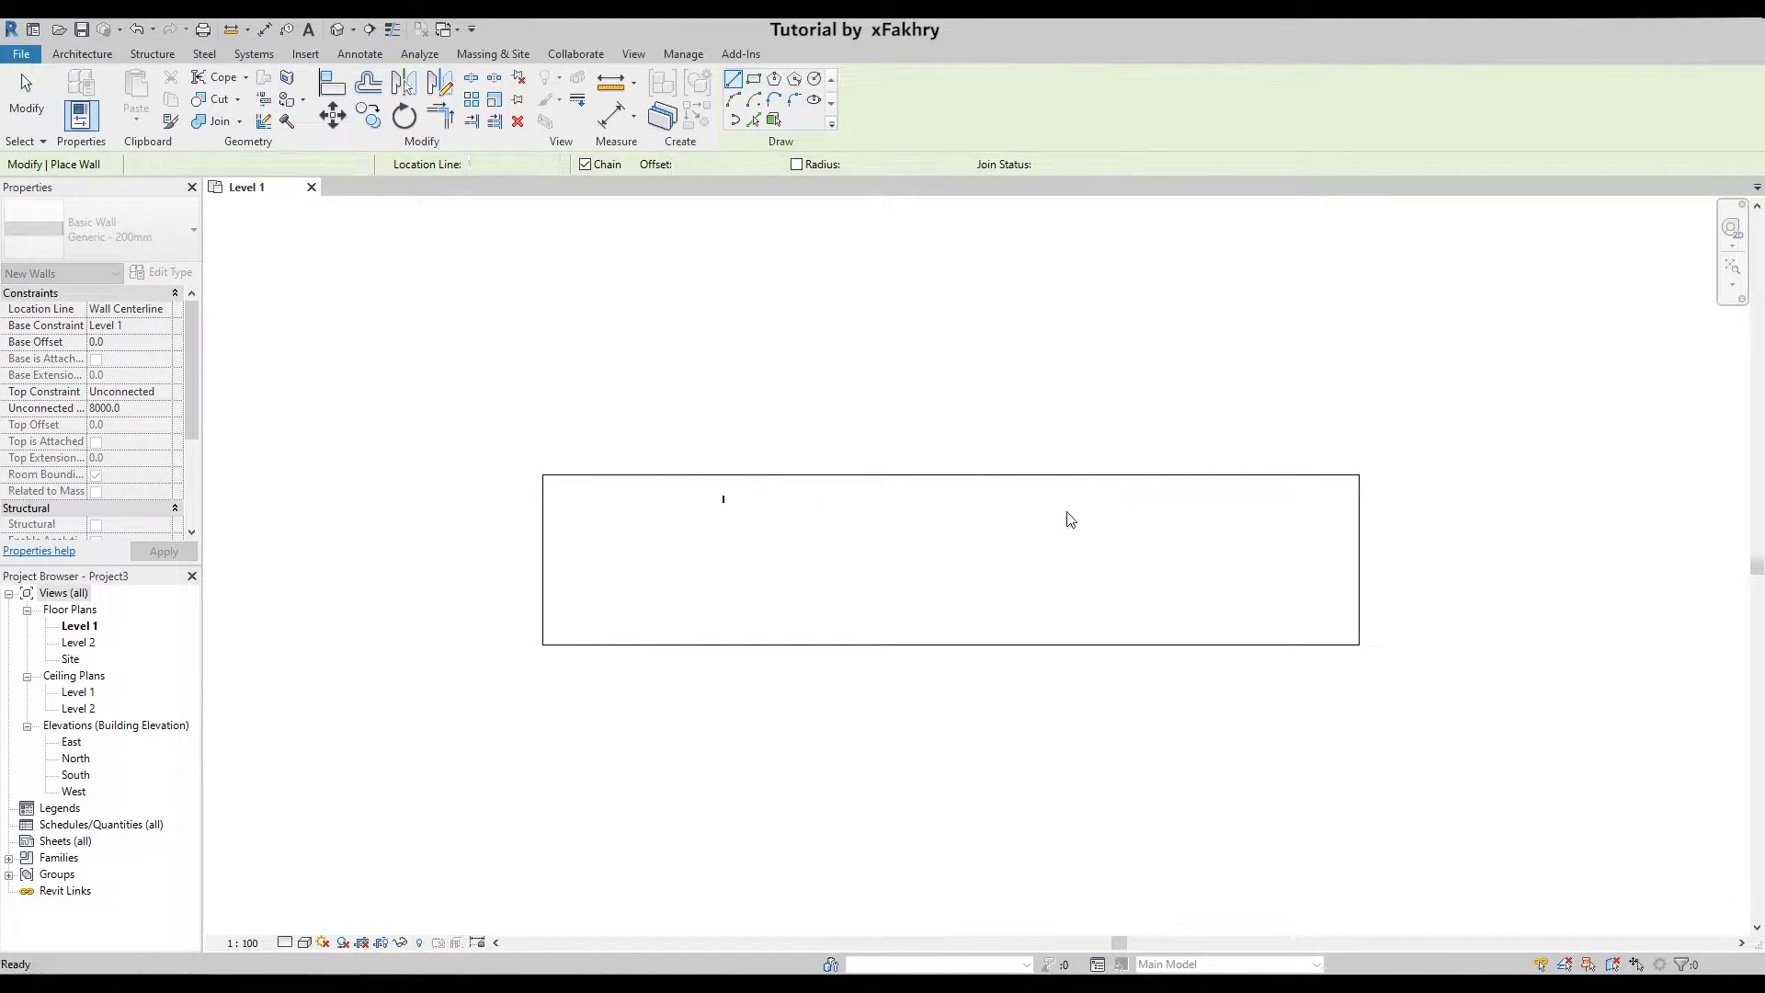
- Draw a 6m wall near the top edge of the floor using WA
{"action": "key", "text": "Escape"}
{"action": "key", "text": "w"}
{"action": "key", "text": "a"}
{"action": "left_click", "coordinate": [738, 505]}
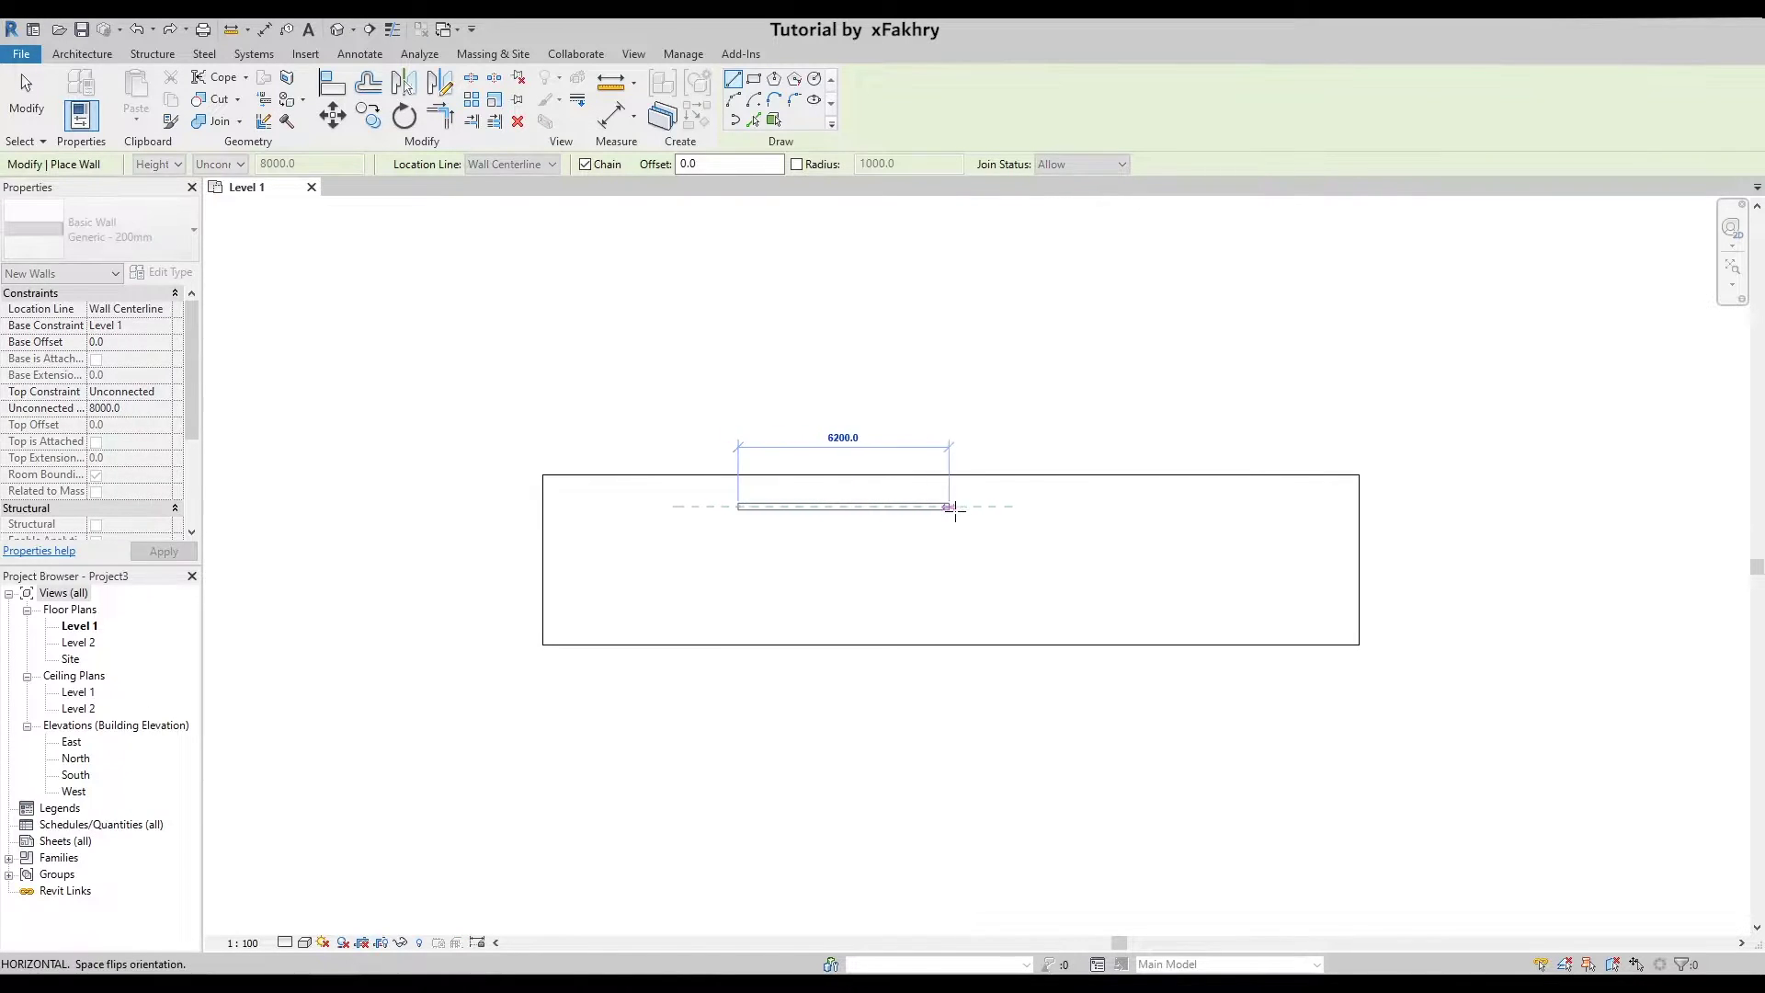
{"action": "type", "text": "6m"}
{"action": "key", "text": "Return"}
{"action": "key", "text": "Escape"}
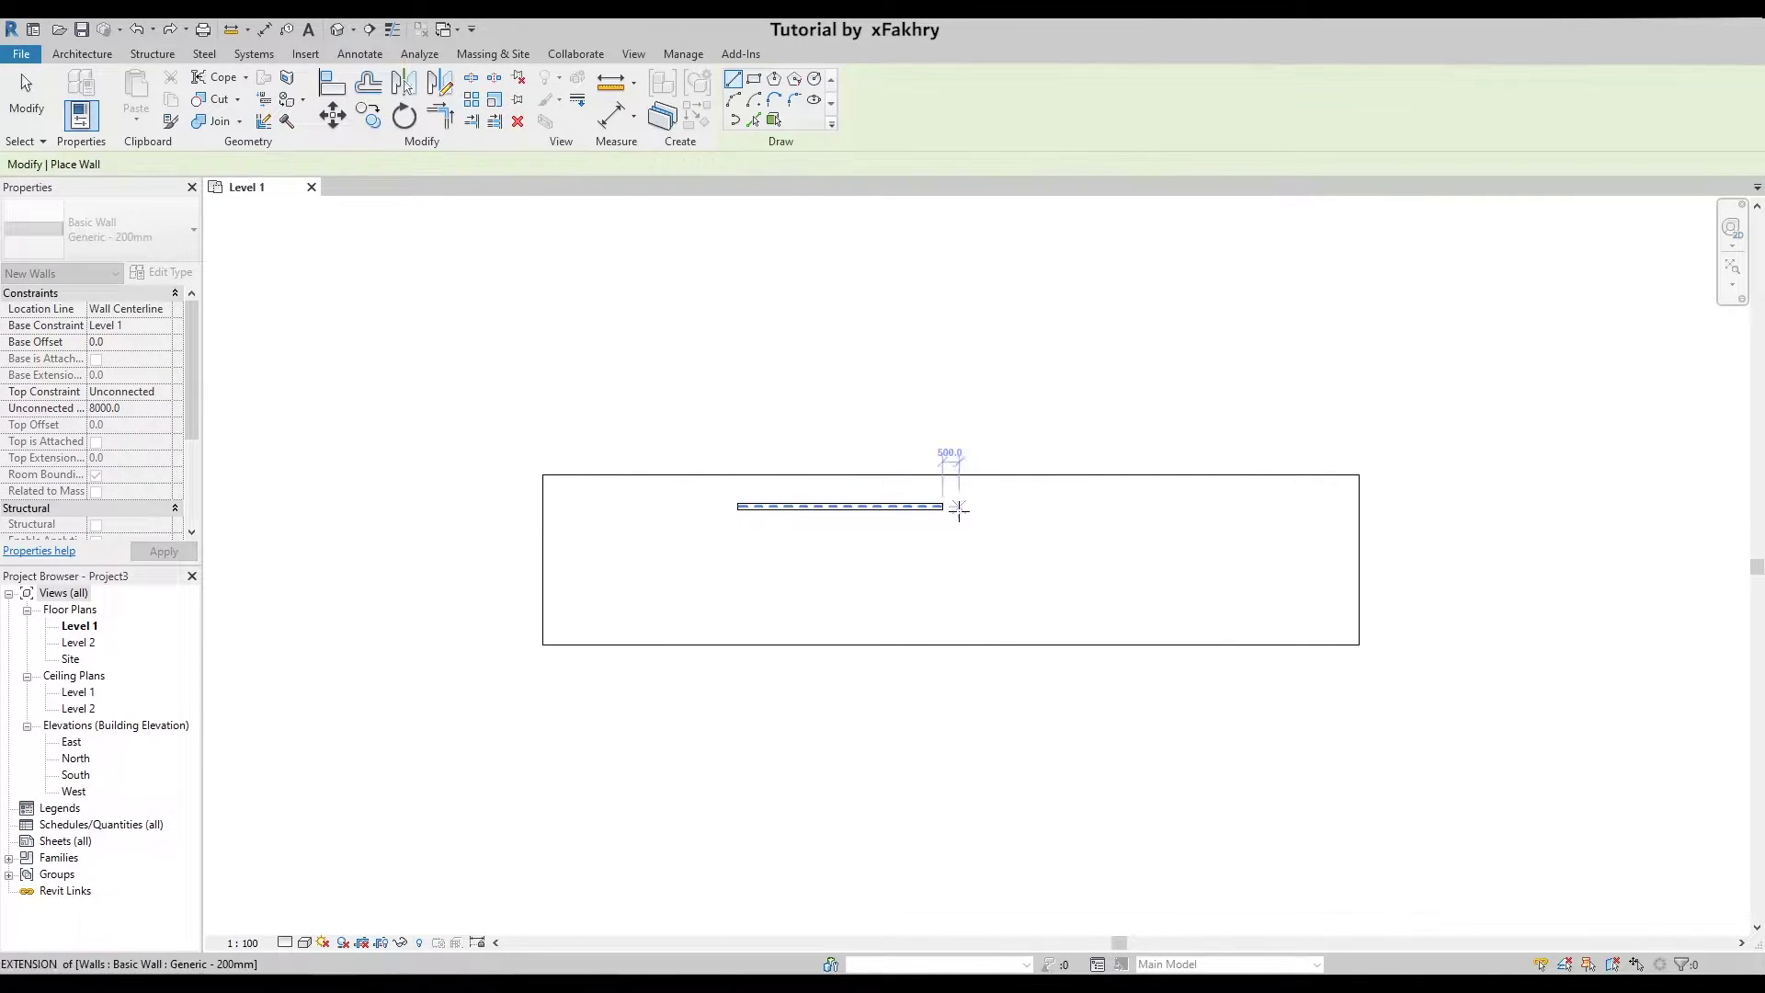
{"action": "key", "text": "Escape"}
- Set the project length units to Meters in the Project Units dialog
{"action": "key", "text": "u"}
{"action": "key", "text": "n"}
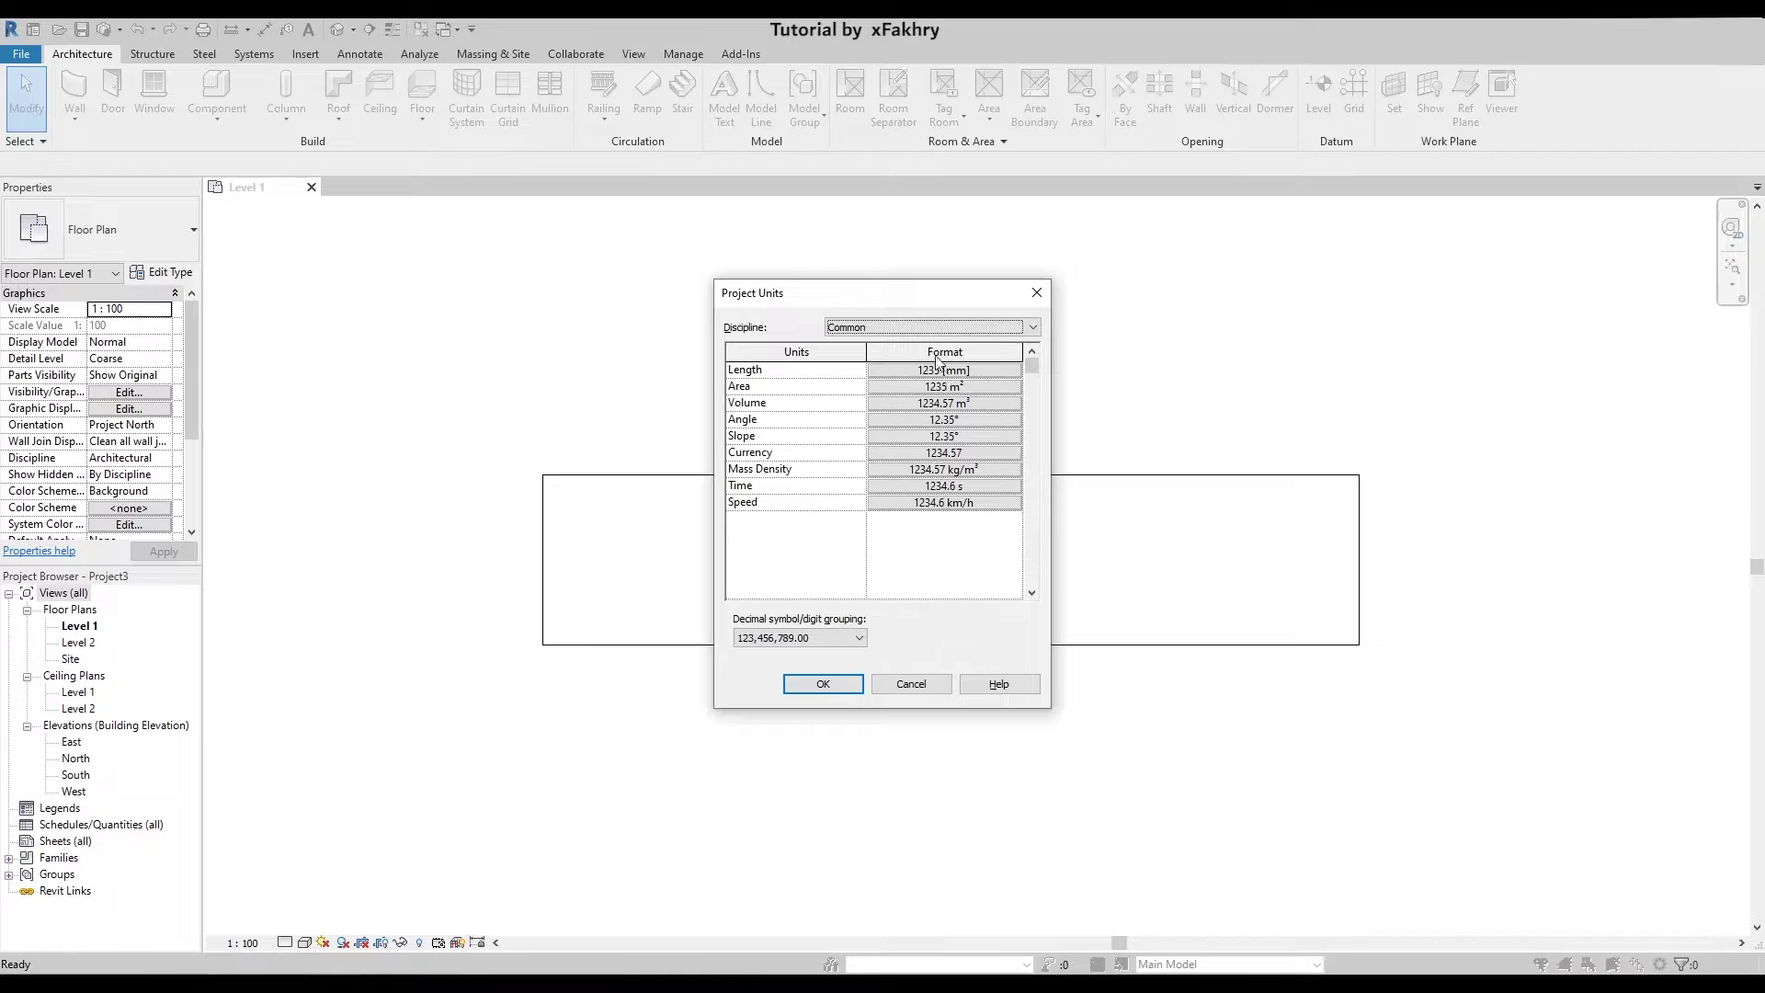
{"action": "left_click", "coordinate": [931, 374]}
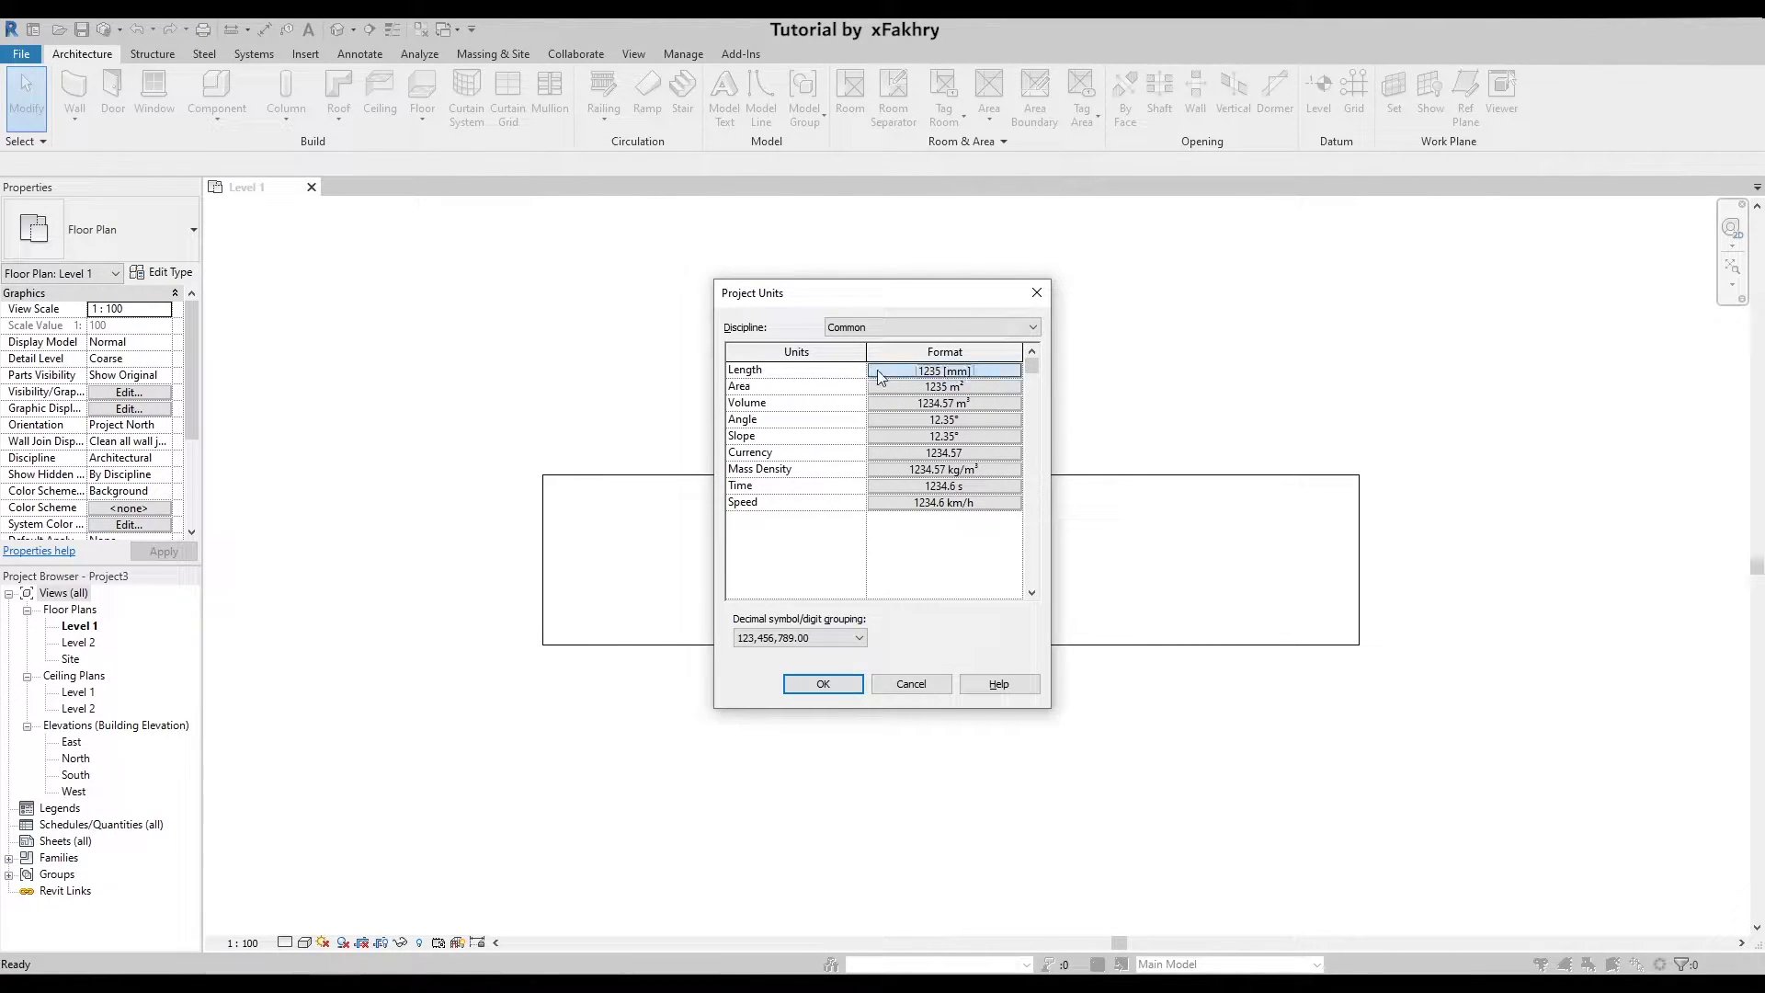
{"action": "left_click", "coordinate": [931, 371]}
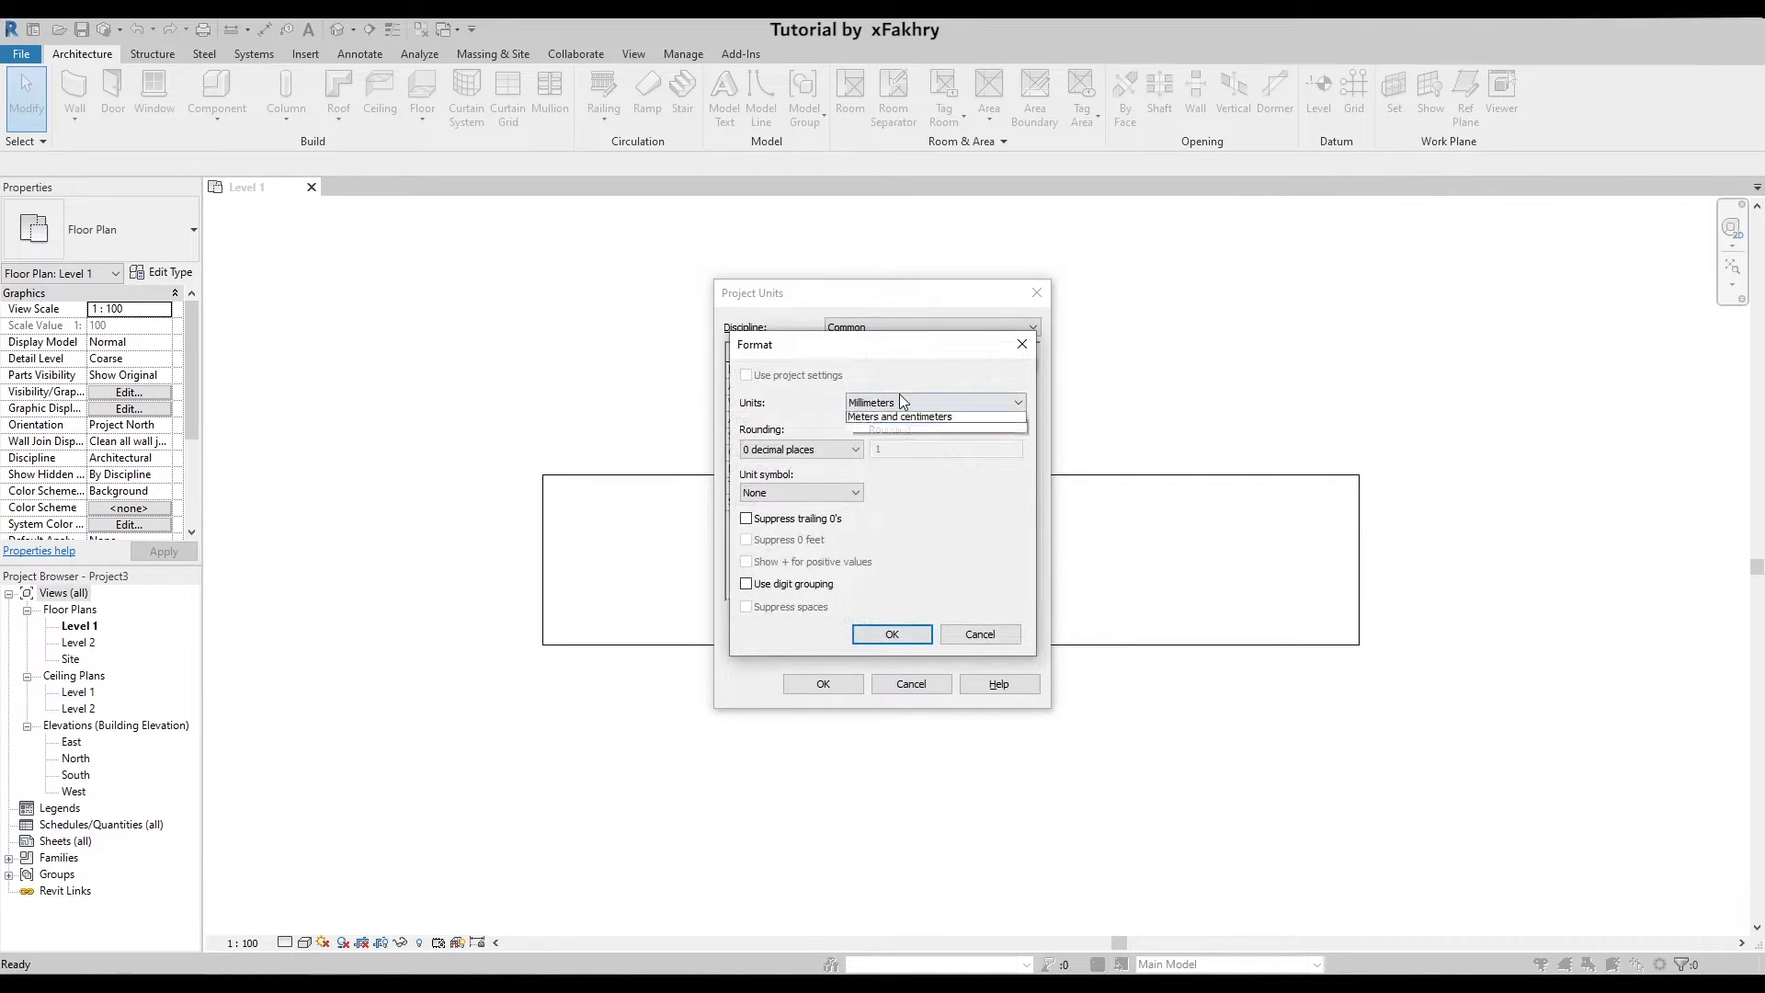
{"action": "left_click", "coordinate": [898, 402]}
{"action": "left_click", "coordinate": [864, 467]}
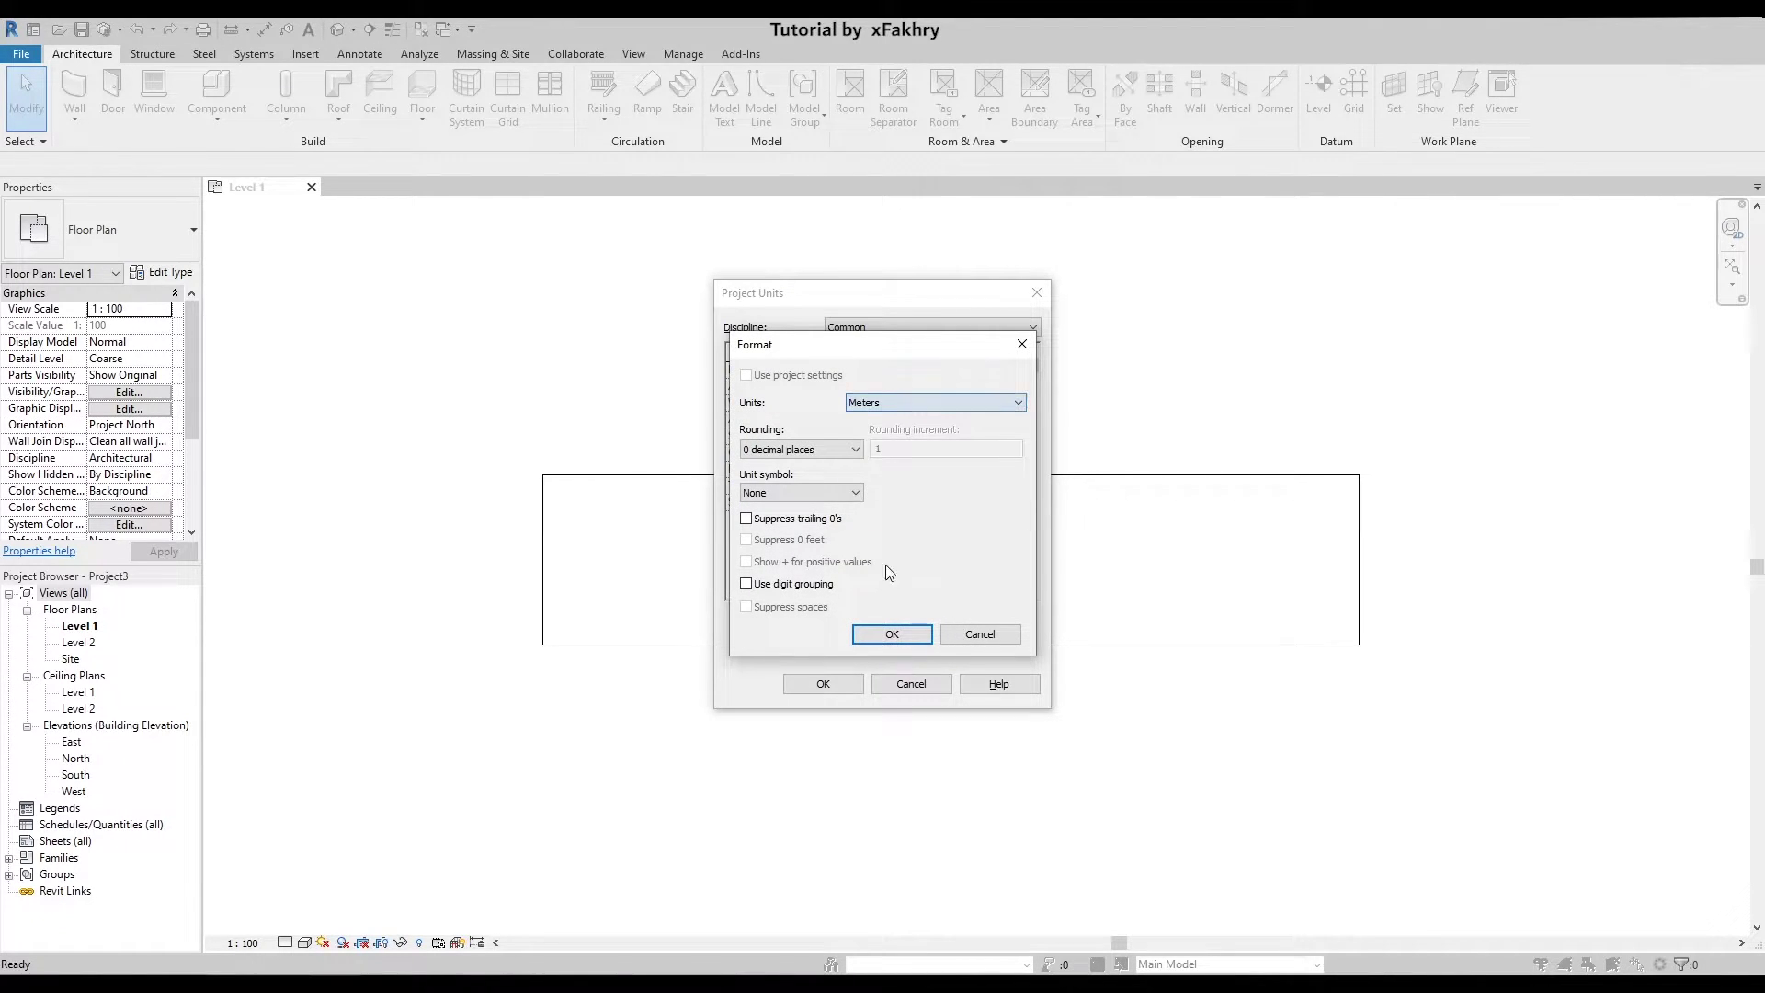
{"action": "left_click", "coordinate": [884, 634]}
{"action": "left_click", "coordinate": [845, 686]}
- Shift the wall slightly to the right along the floor
{"action": "left_click", "coordinate": [850, 507]}
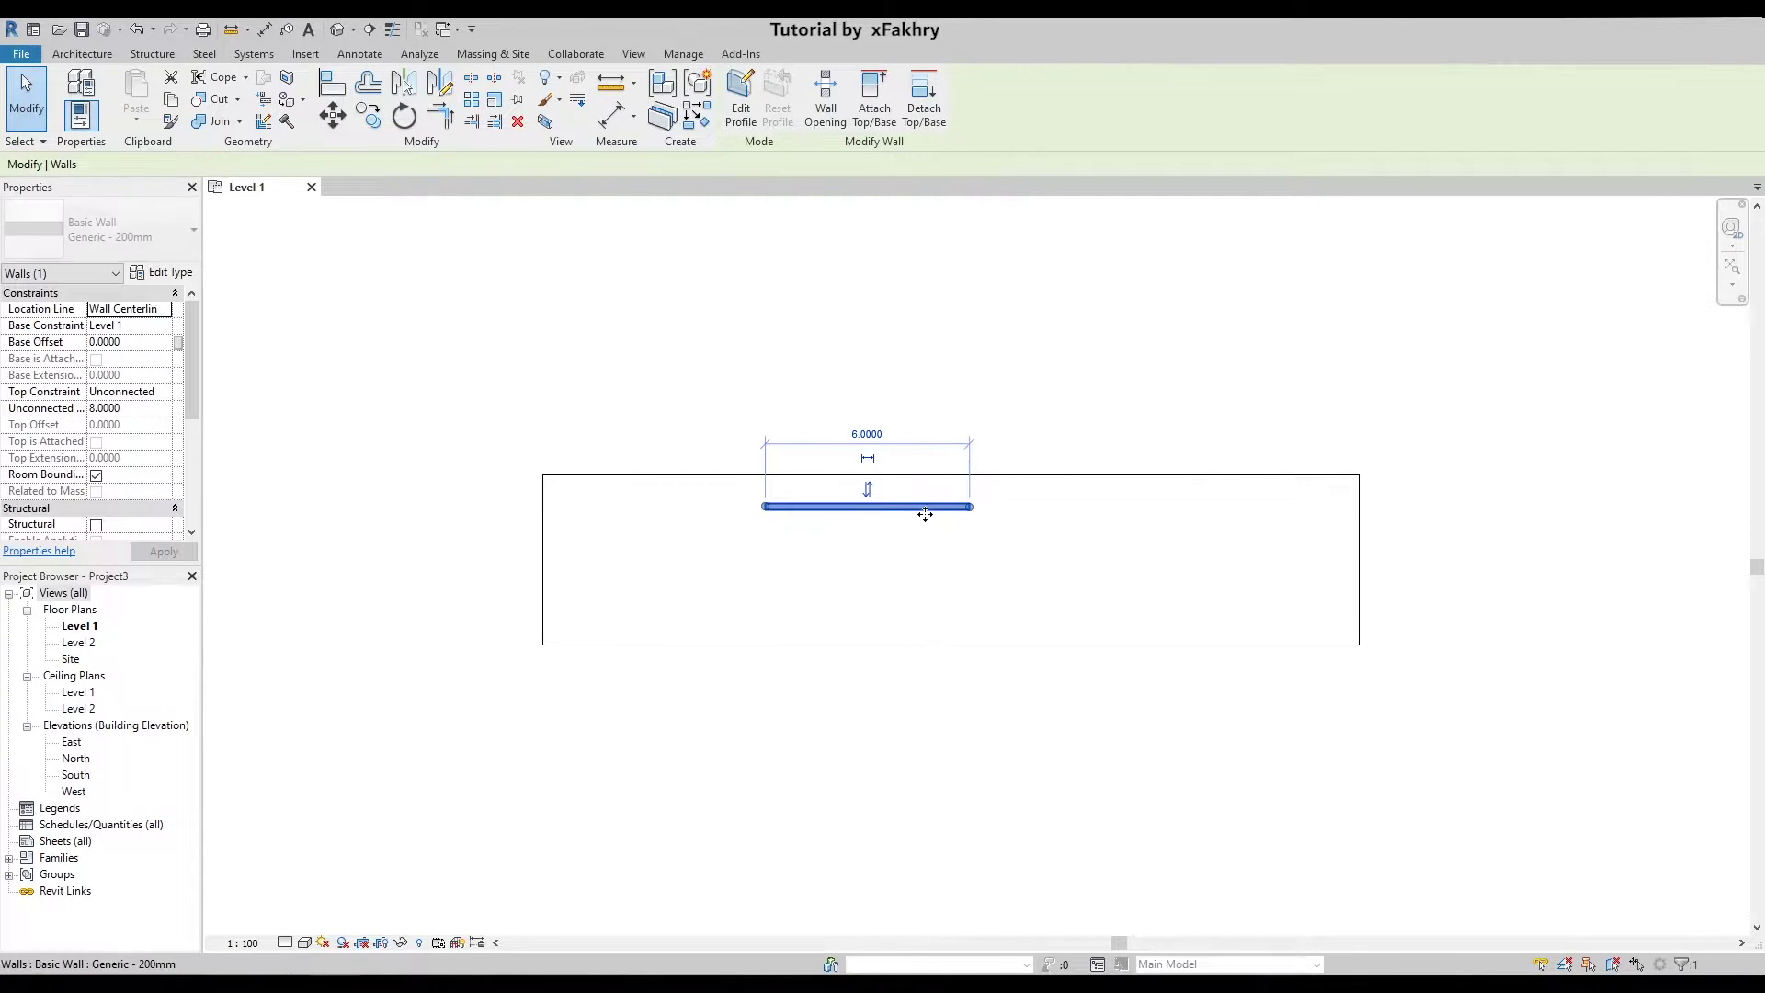
{"action": "left_click_drag", "start_coordinate": [924, 511], "coordinate": [977, 512]}
{"action": "left_click", "coordinate": [693, 324]}
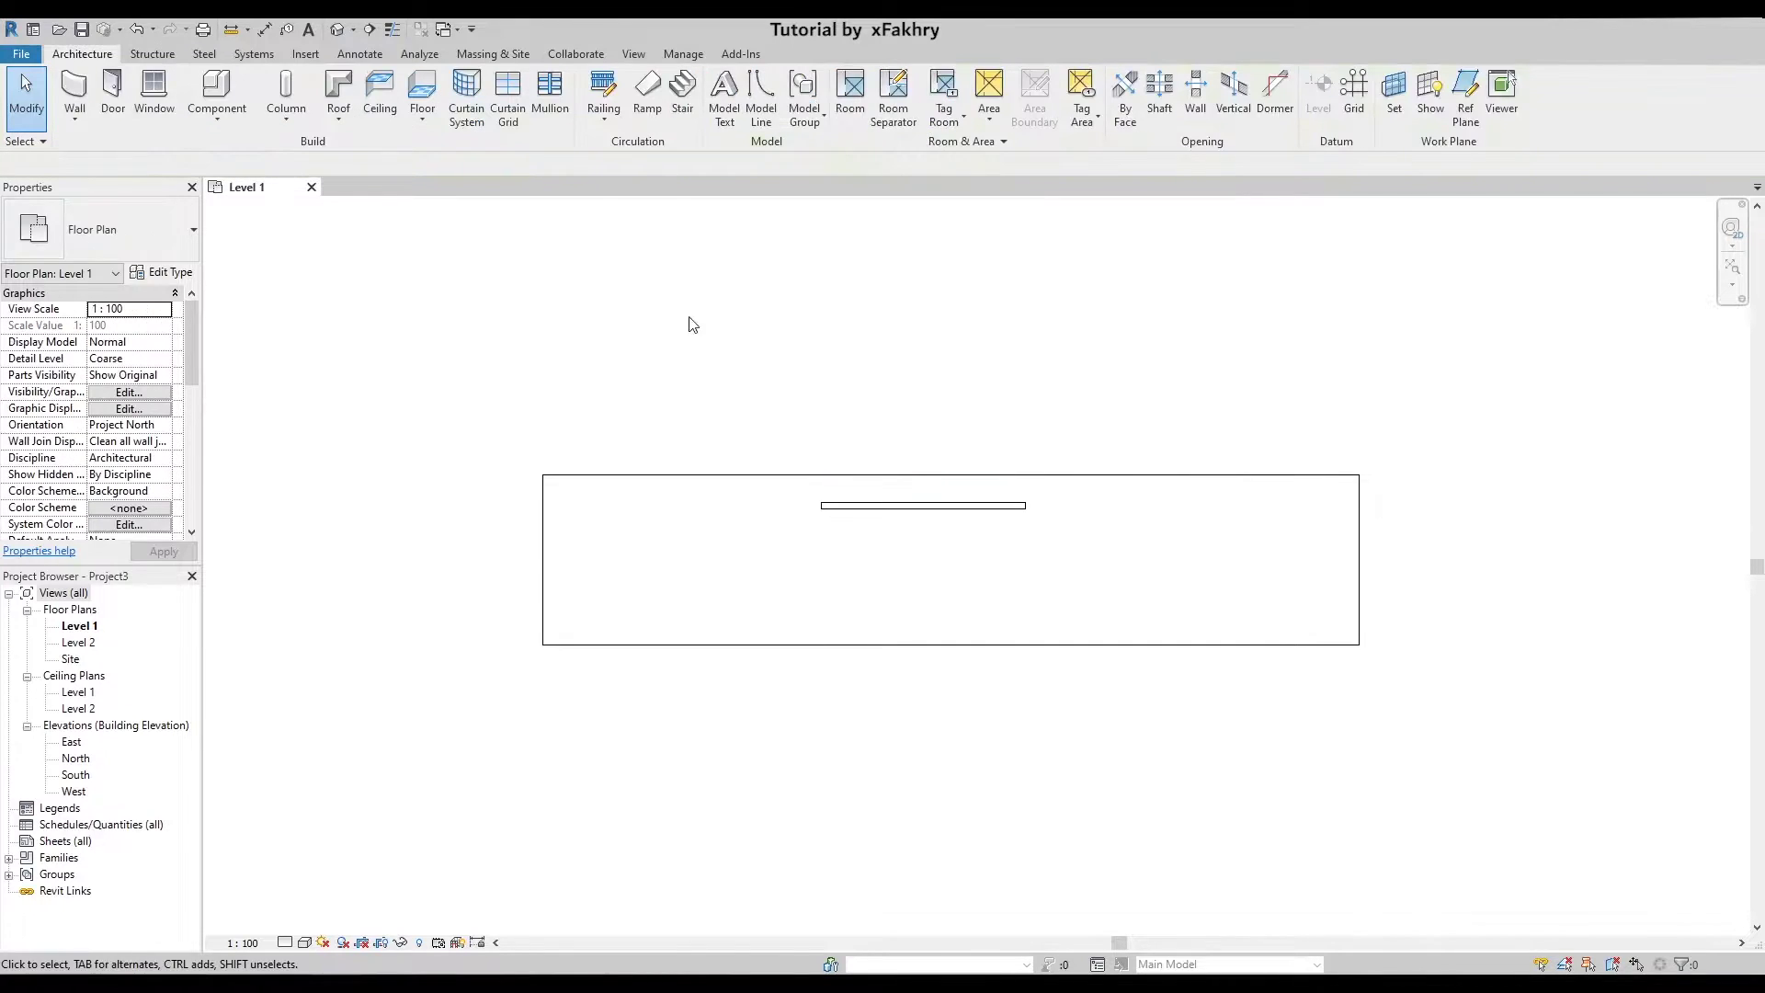
- In the South elevation, set Level 2's elevation to 3
{"action": "double_click", "coordinate": [76, 775]}
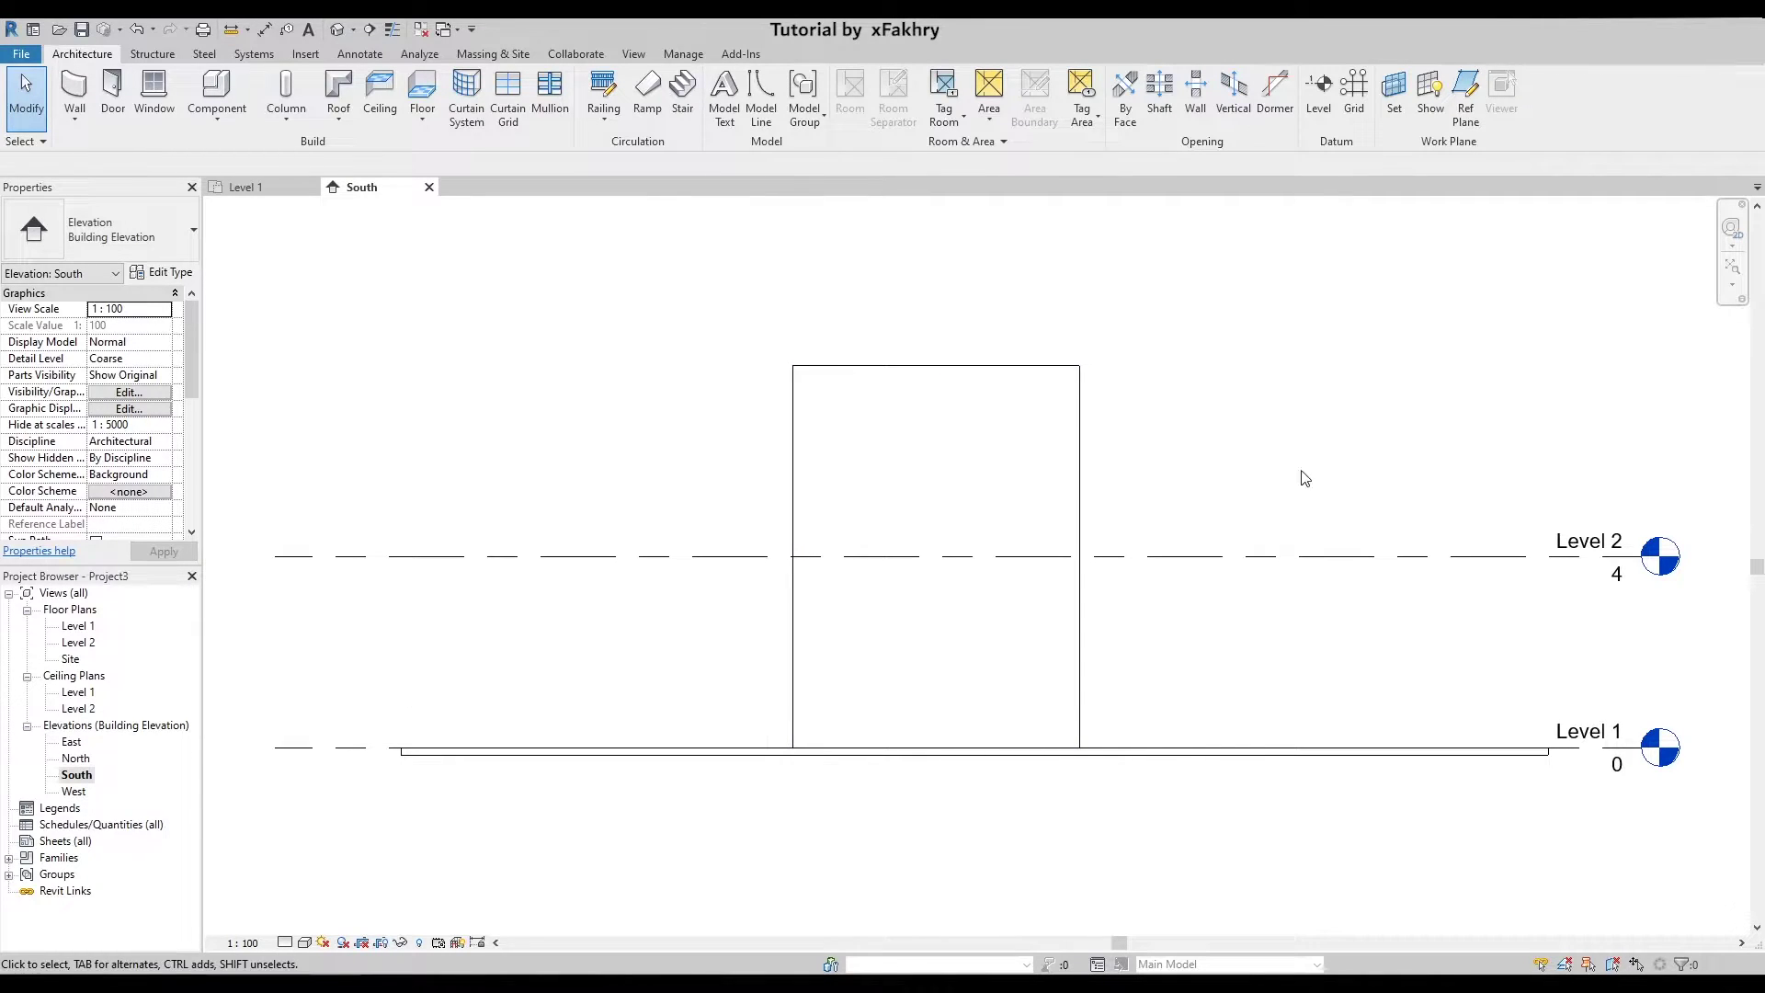
{"action": "left_click", "coordinate": [1620, 591]}
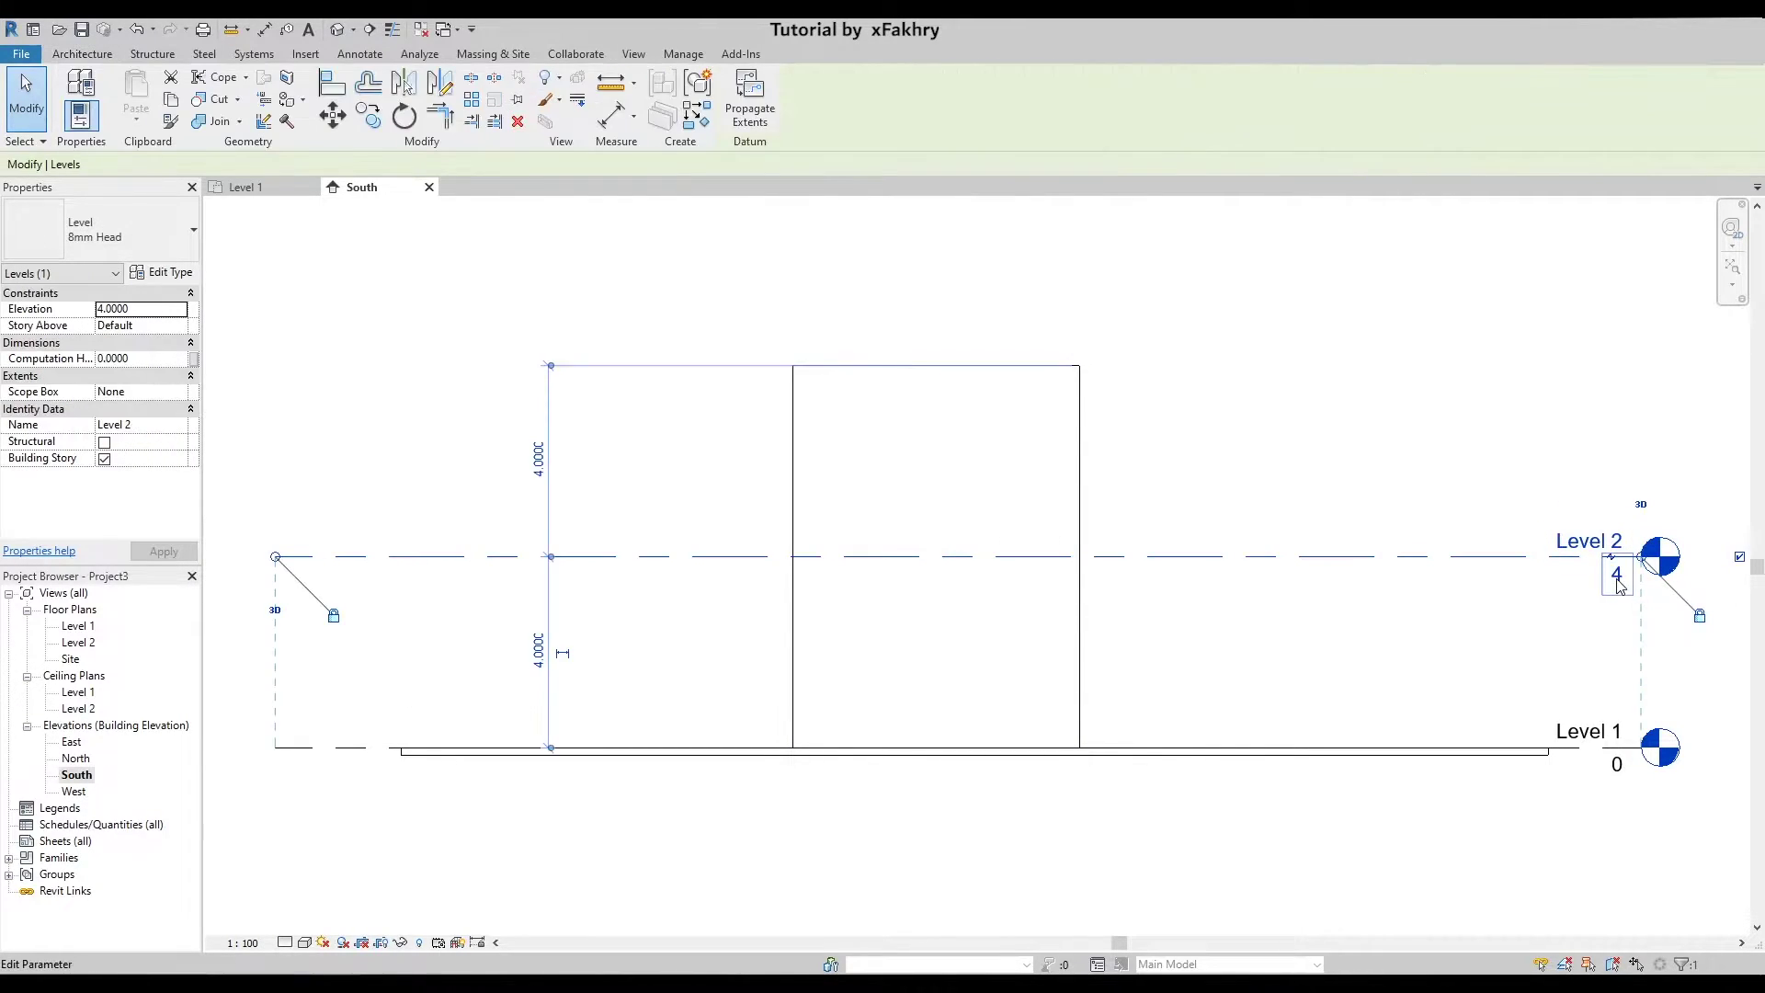
{"action": "type", "text": "3m"}
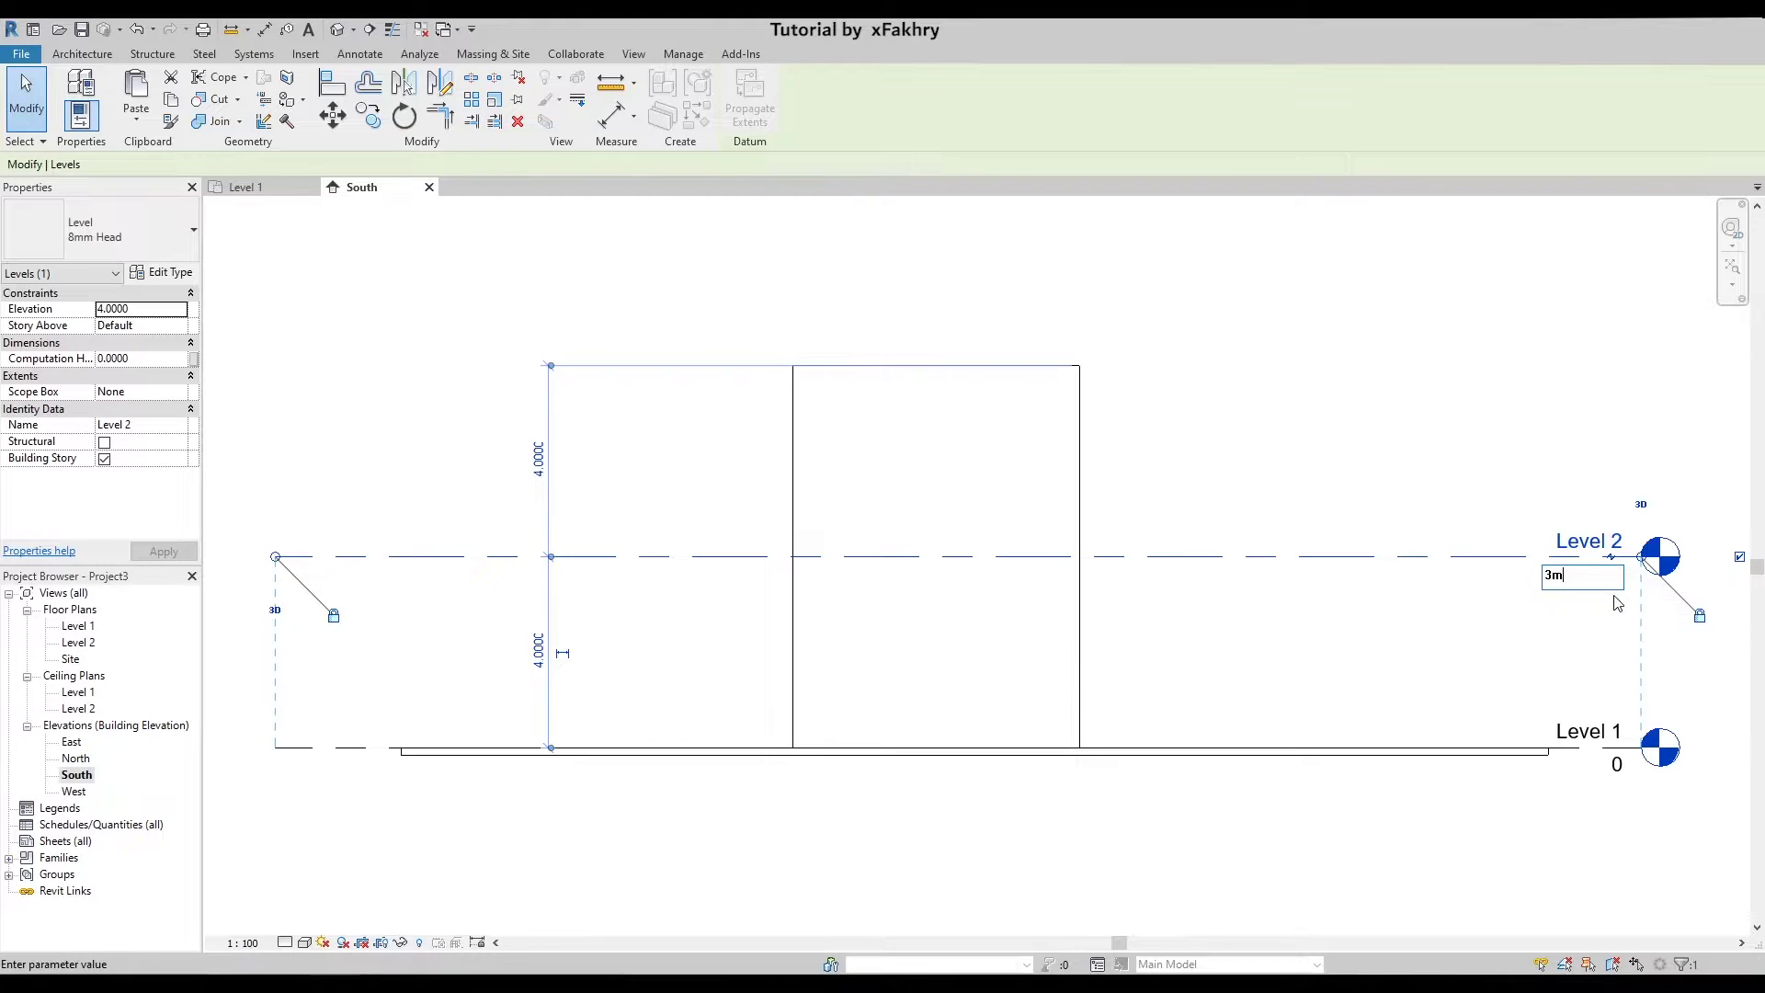
{"action": "key", "text": "Return"}
{"action": "left_click", "coordinate": [1324, 479]}
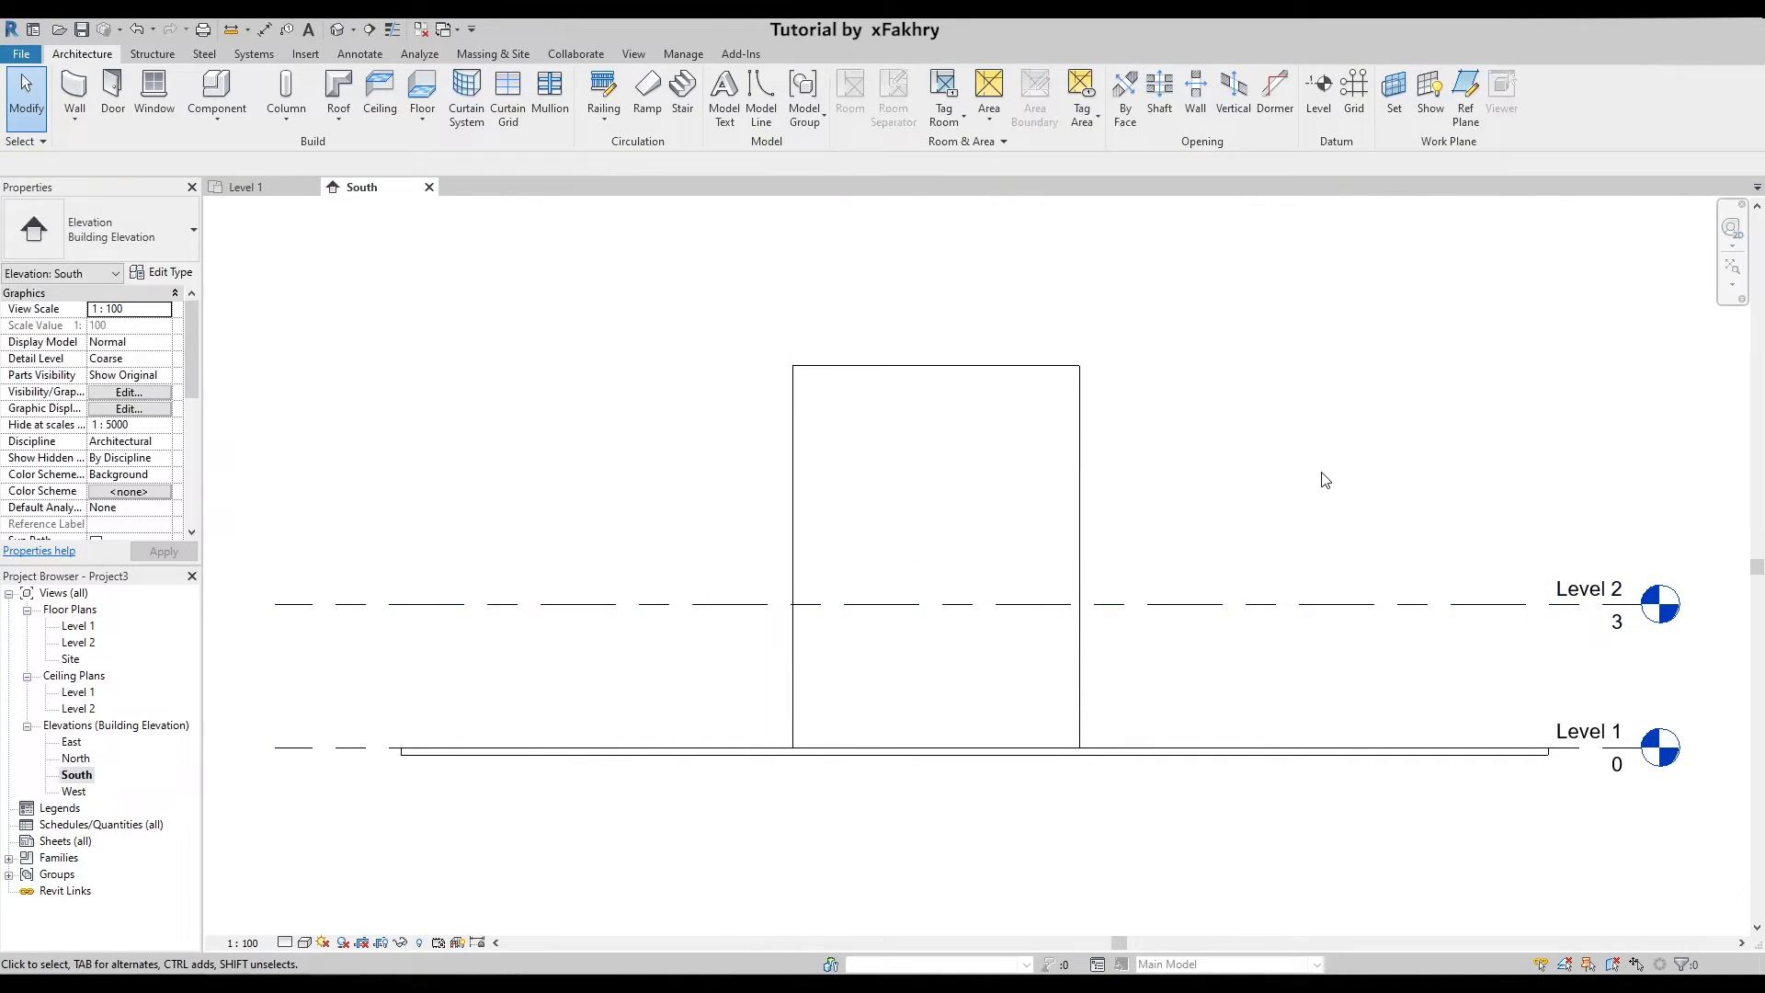
- Set the wall's Top Constraint to 'Up to level: Level 2' and apply
{"action": "left_click", "coordinate": [1008, 374]}
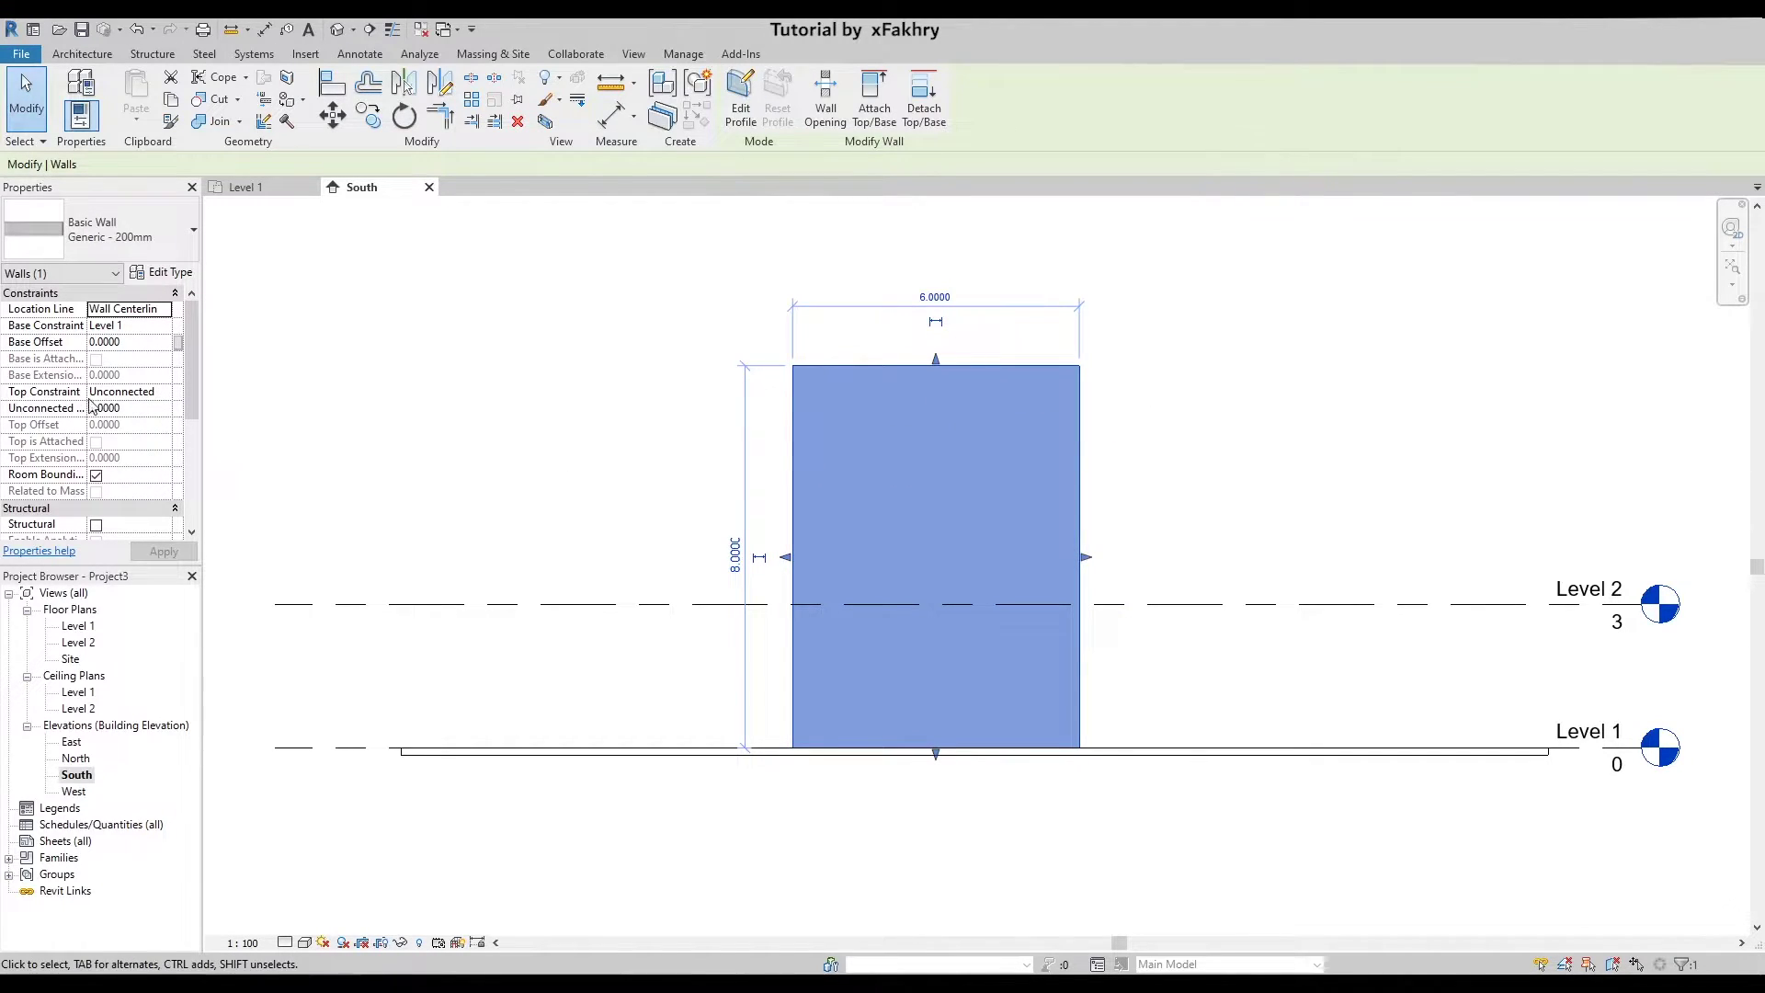
{"action": "left_click", "coordinate": [164, 392]}
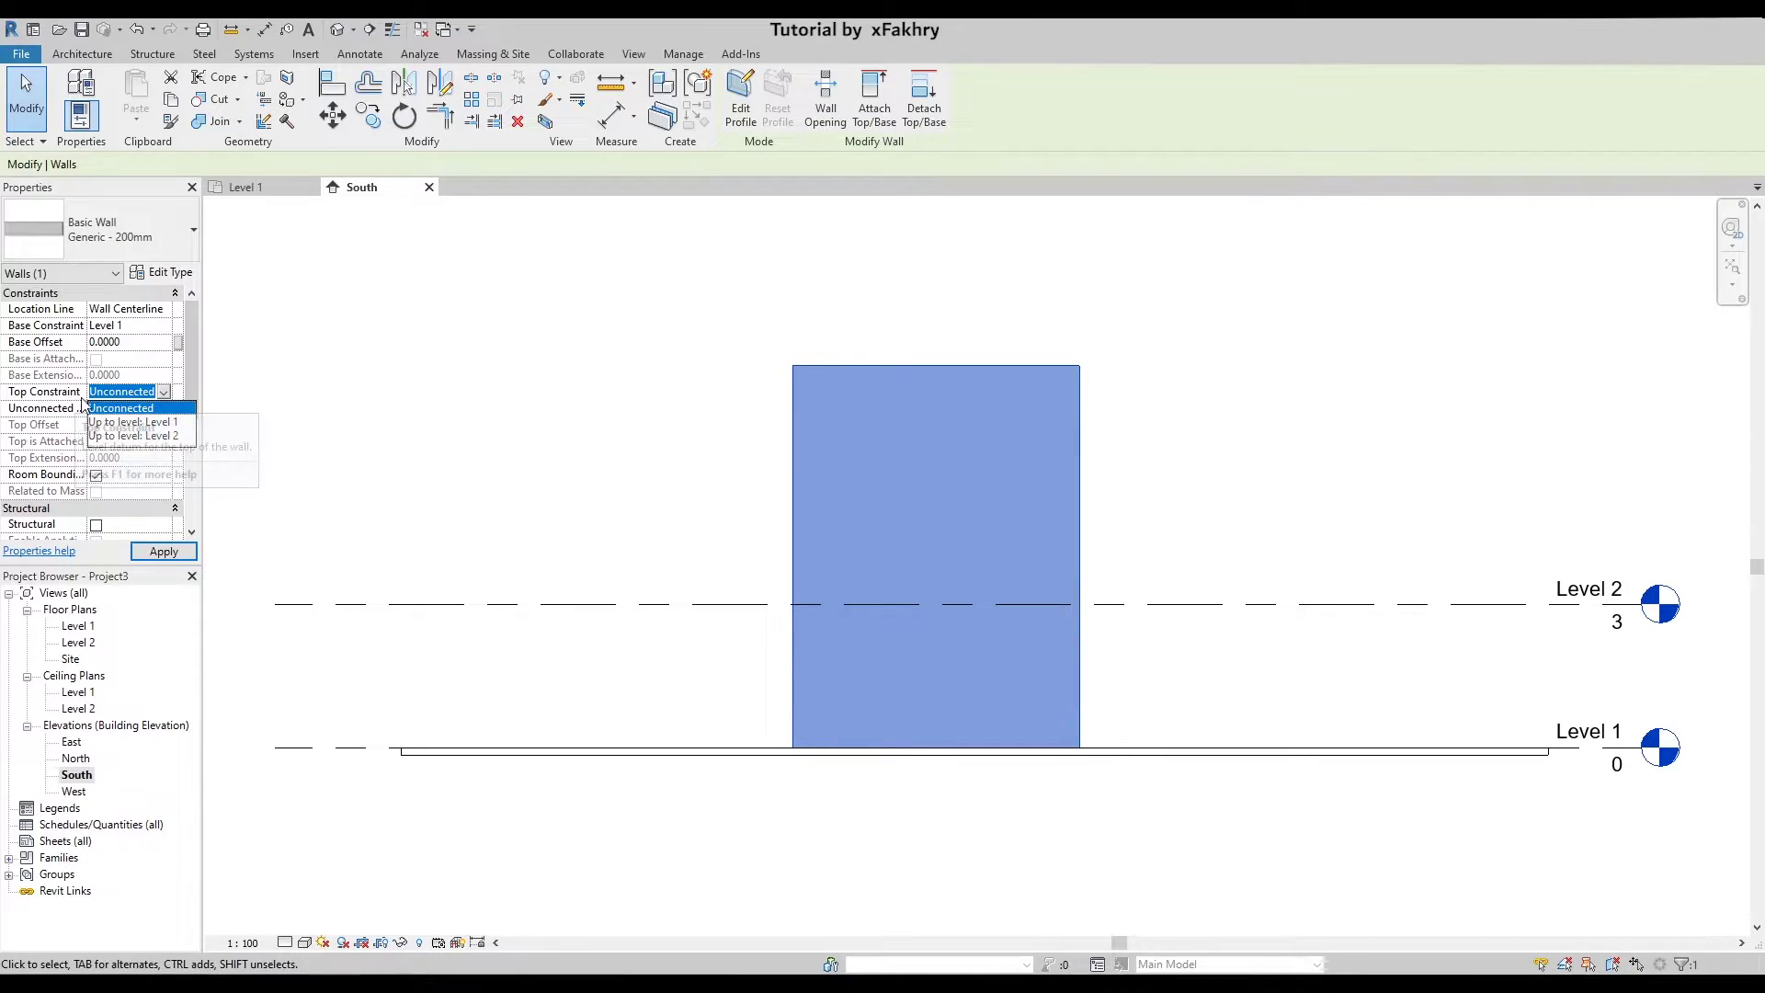
{"action": "left_click", "coordinate": [151, 435]}
{"action": "left_click", "coordinate": [163, 552]}
- Create an in-place model in the Walls category named Frames
{"action": "left_click", "coordinate": [1235, 479]}
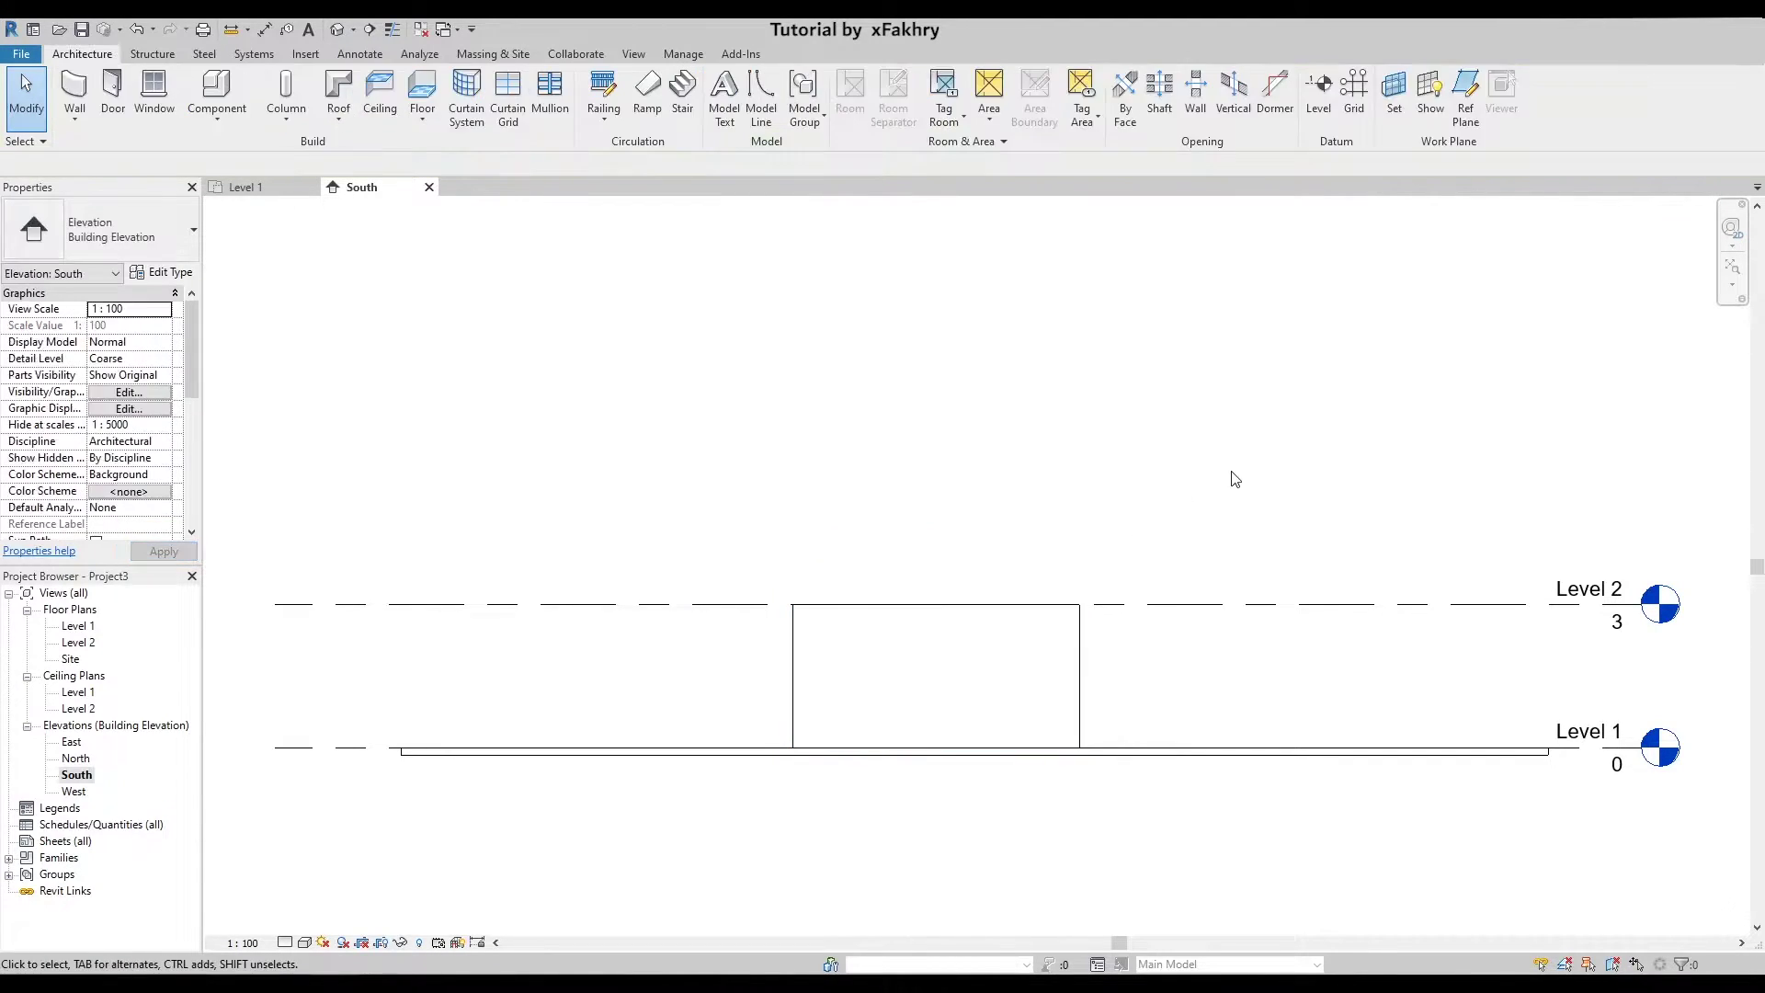
{"action": "scroll", "coordinate": [1173, 693], "scroll_direction": "up", "scroll_amount": 1}
{"action": "scroll", "coordinate": [1011, 547], "scroll_direction": "up", "scroll_amount": 2}
{"action": "scroll", "coordinate": [824, 598], "scroll_direction": "up", "scroll_amount": 1}
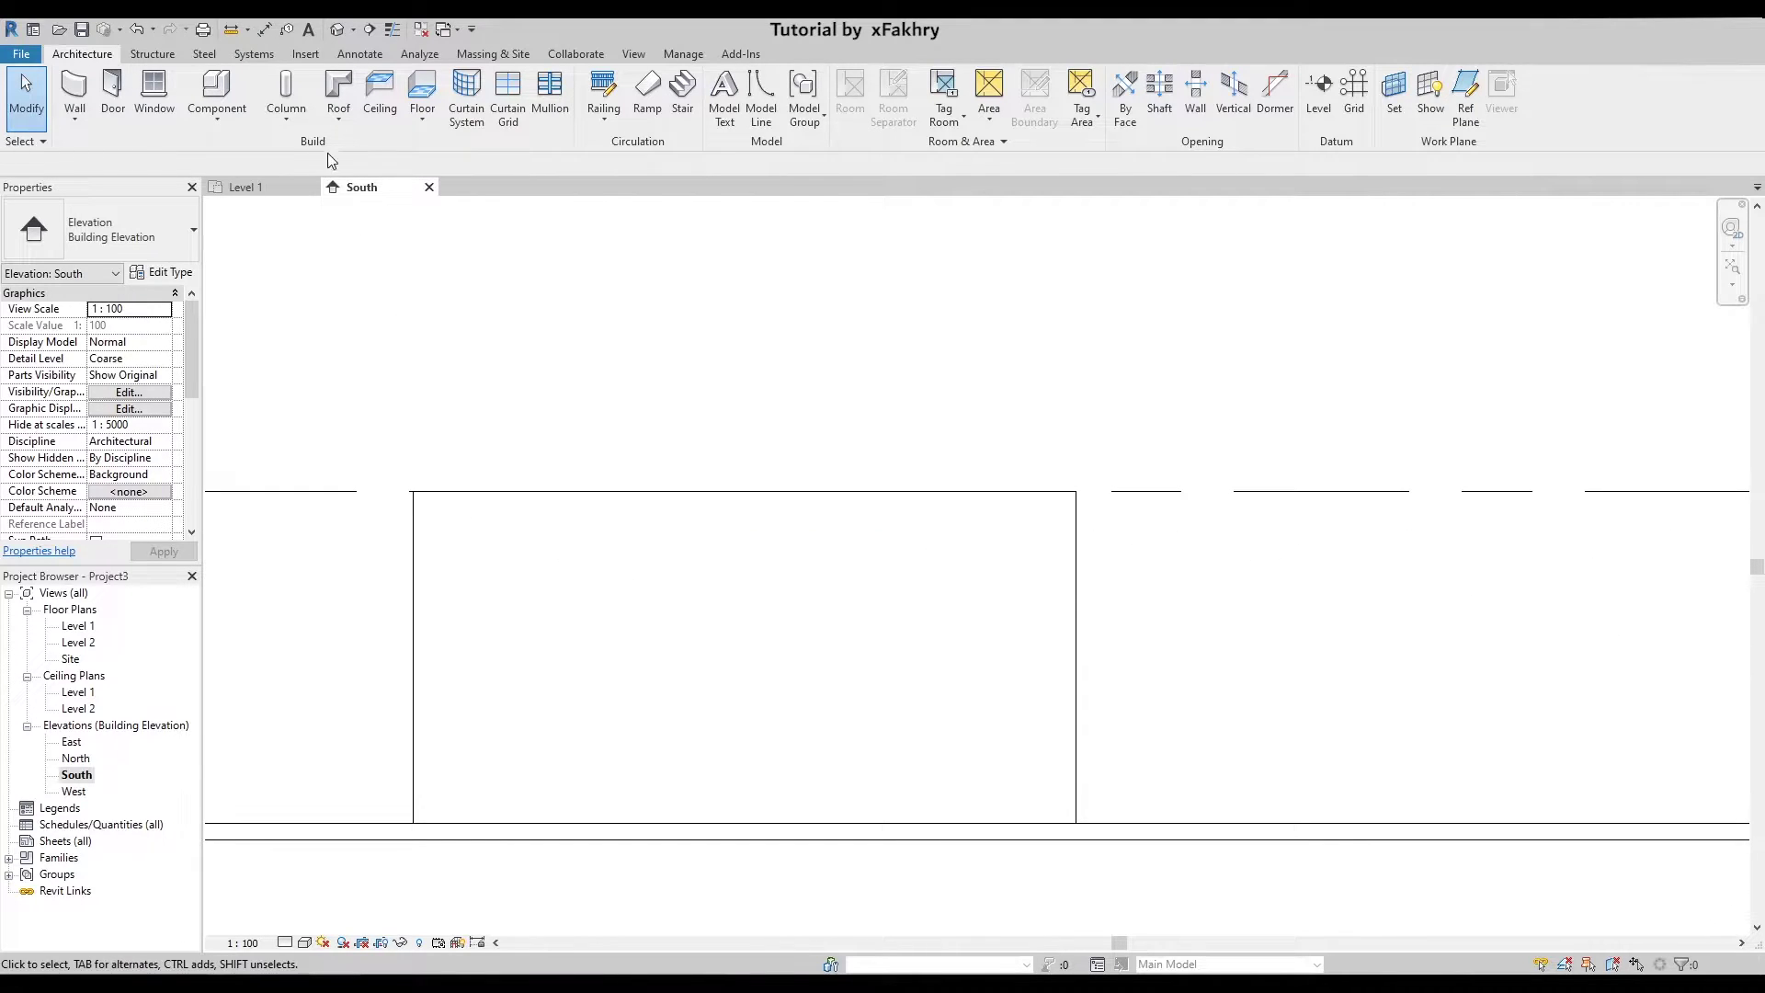
{"action": "left_click", "coordinate": [195, 114]}
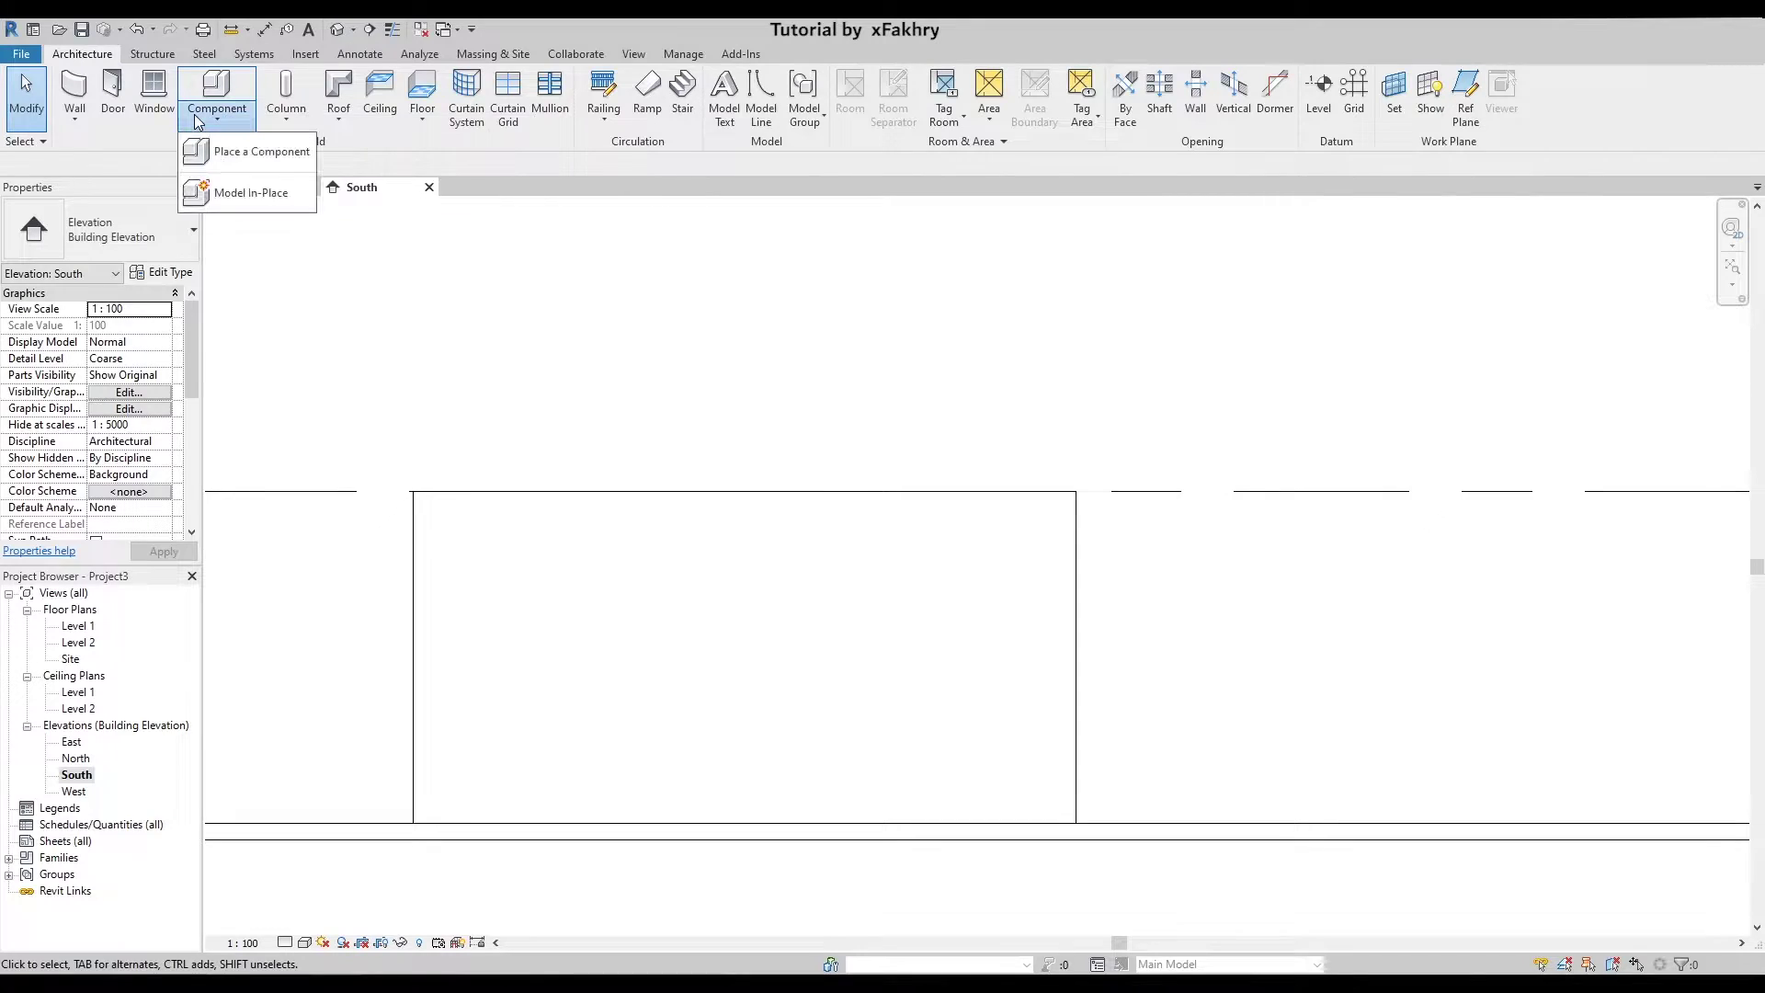
{"action": "left_click", "coordinate": [236, 195]}
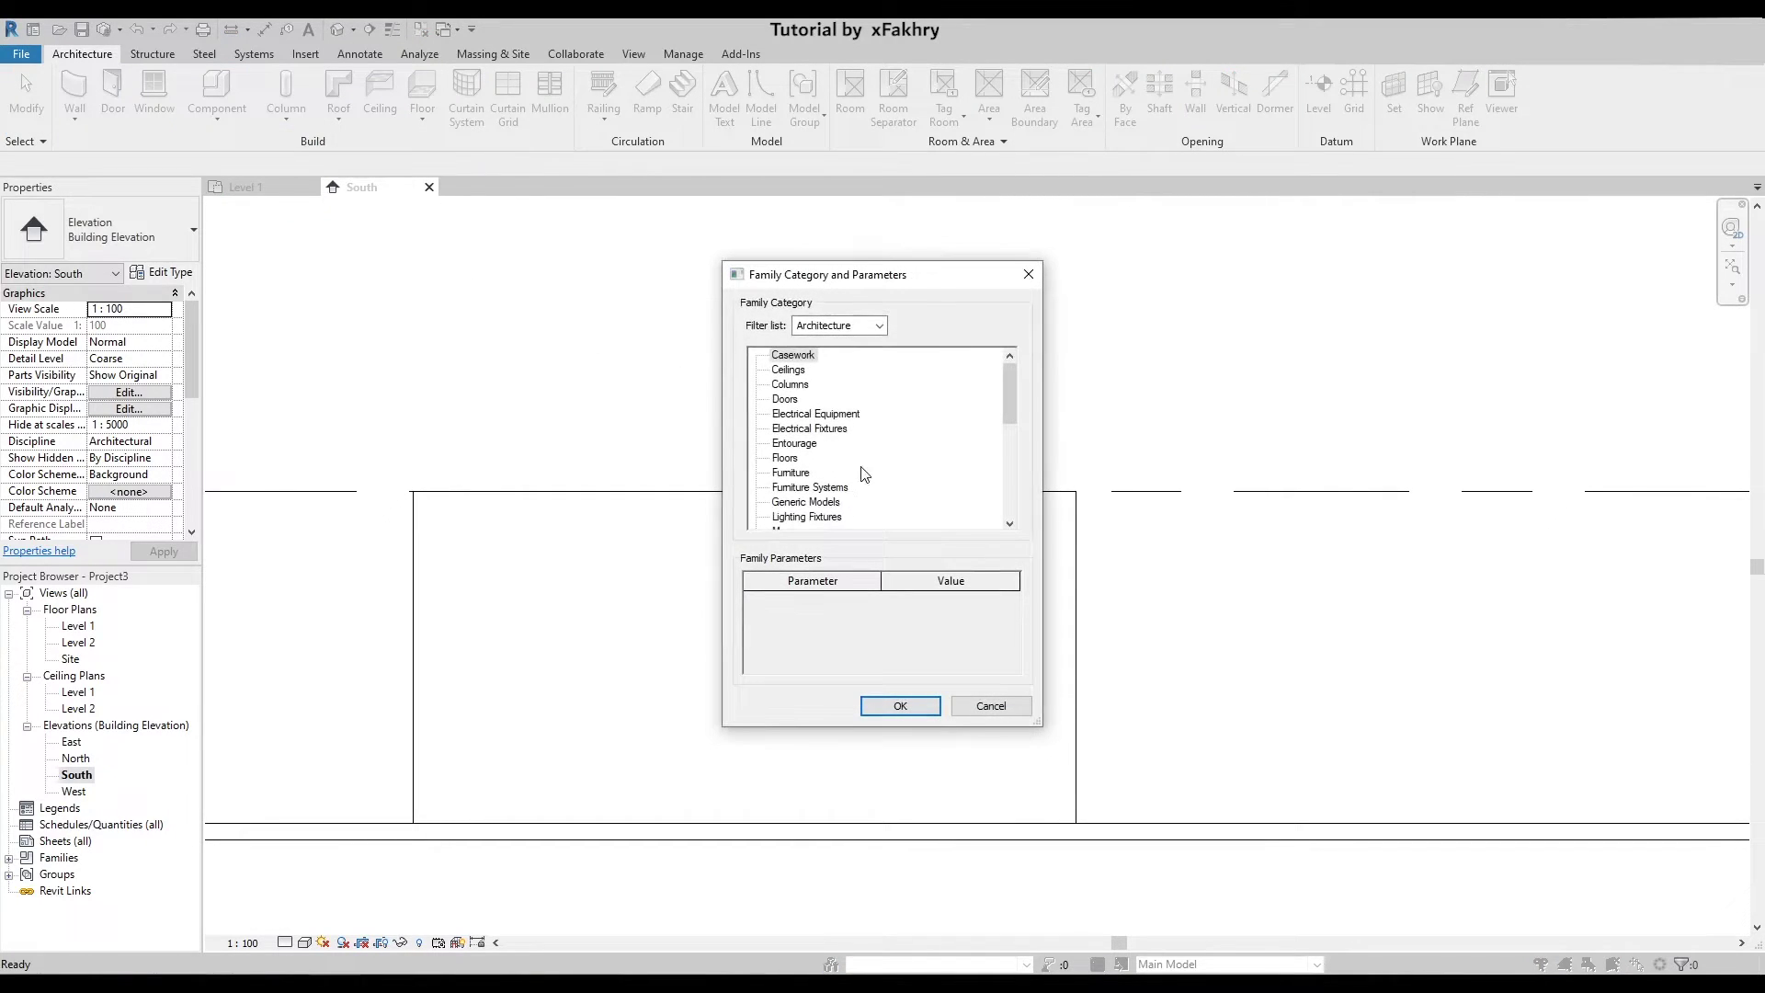
{"action": "scroll", "coordinate": [860, 467], "scroll_direction": "down", "scroll_amount": 4}
{"action": "scroll", "coordinate": [860, 467], "scroll_direction": "down", "scroll_amount": 2}
{"action": "scroll", "coordinate": [793, 508], "scroll_direction": "down", "scroll_amount": 1}
{"action": "left_click", "coordinate": [791, 503]}
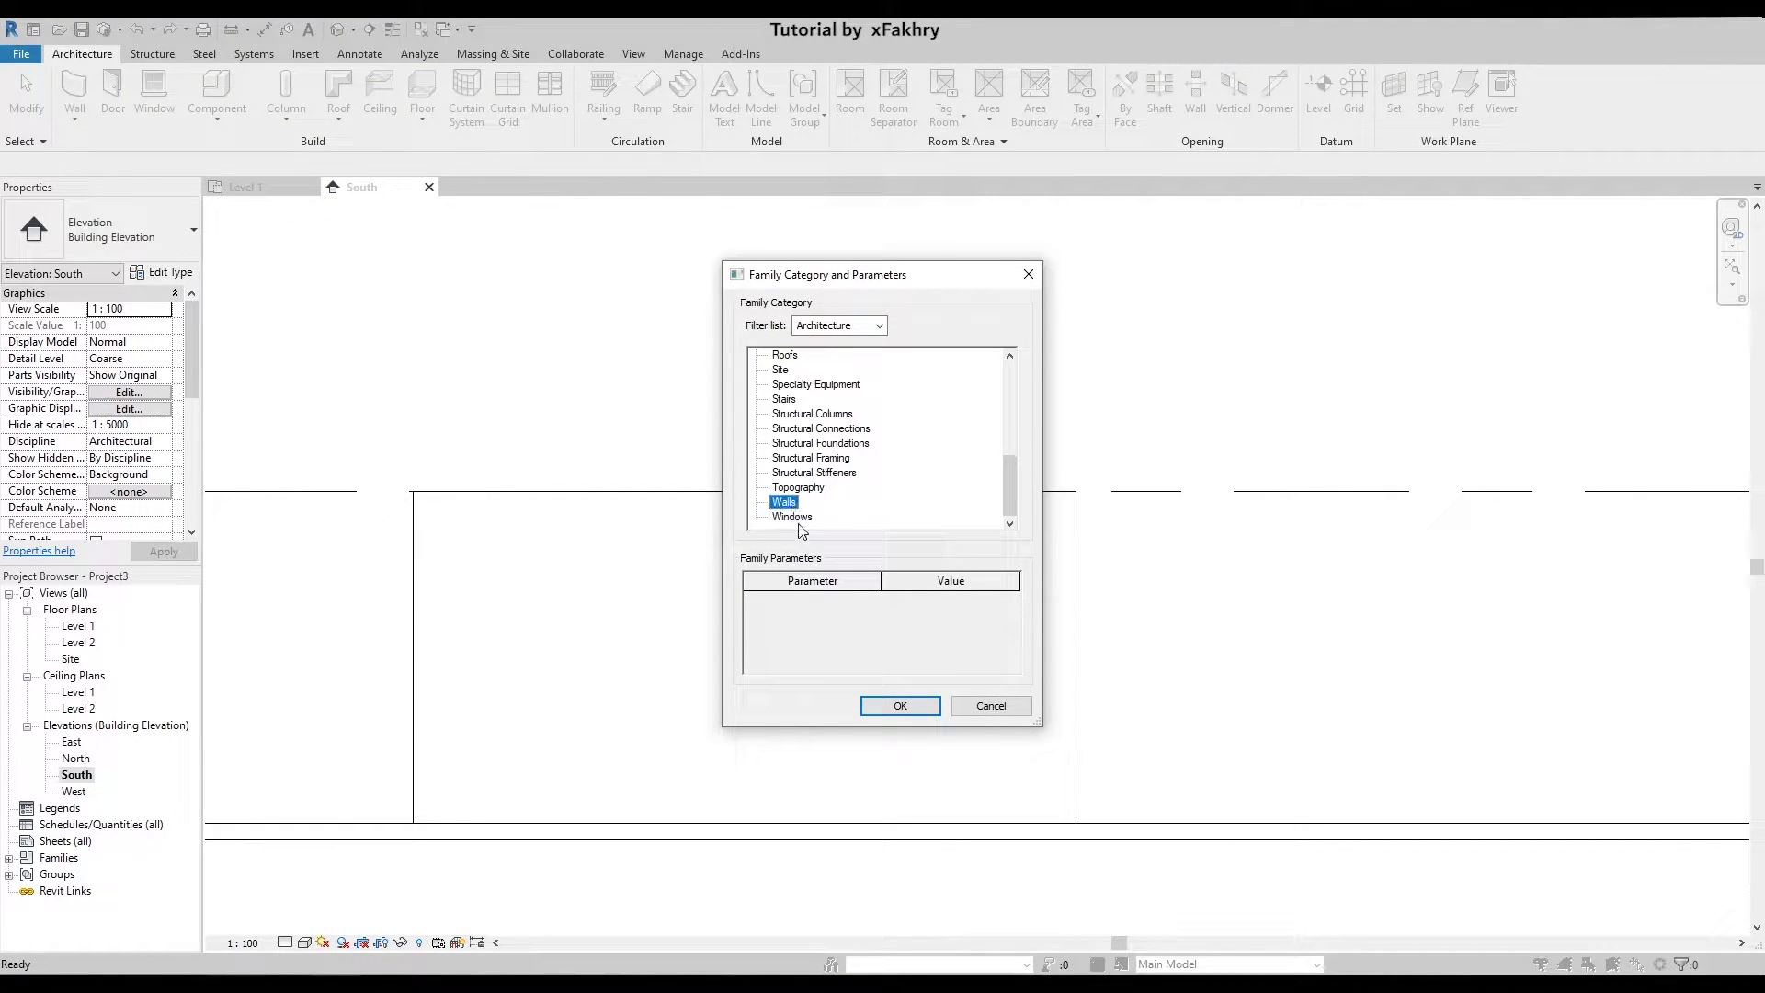
{"action": "left_click", "coordinate": [898, 704]}
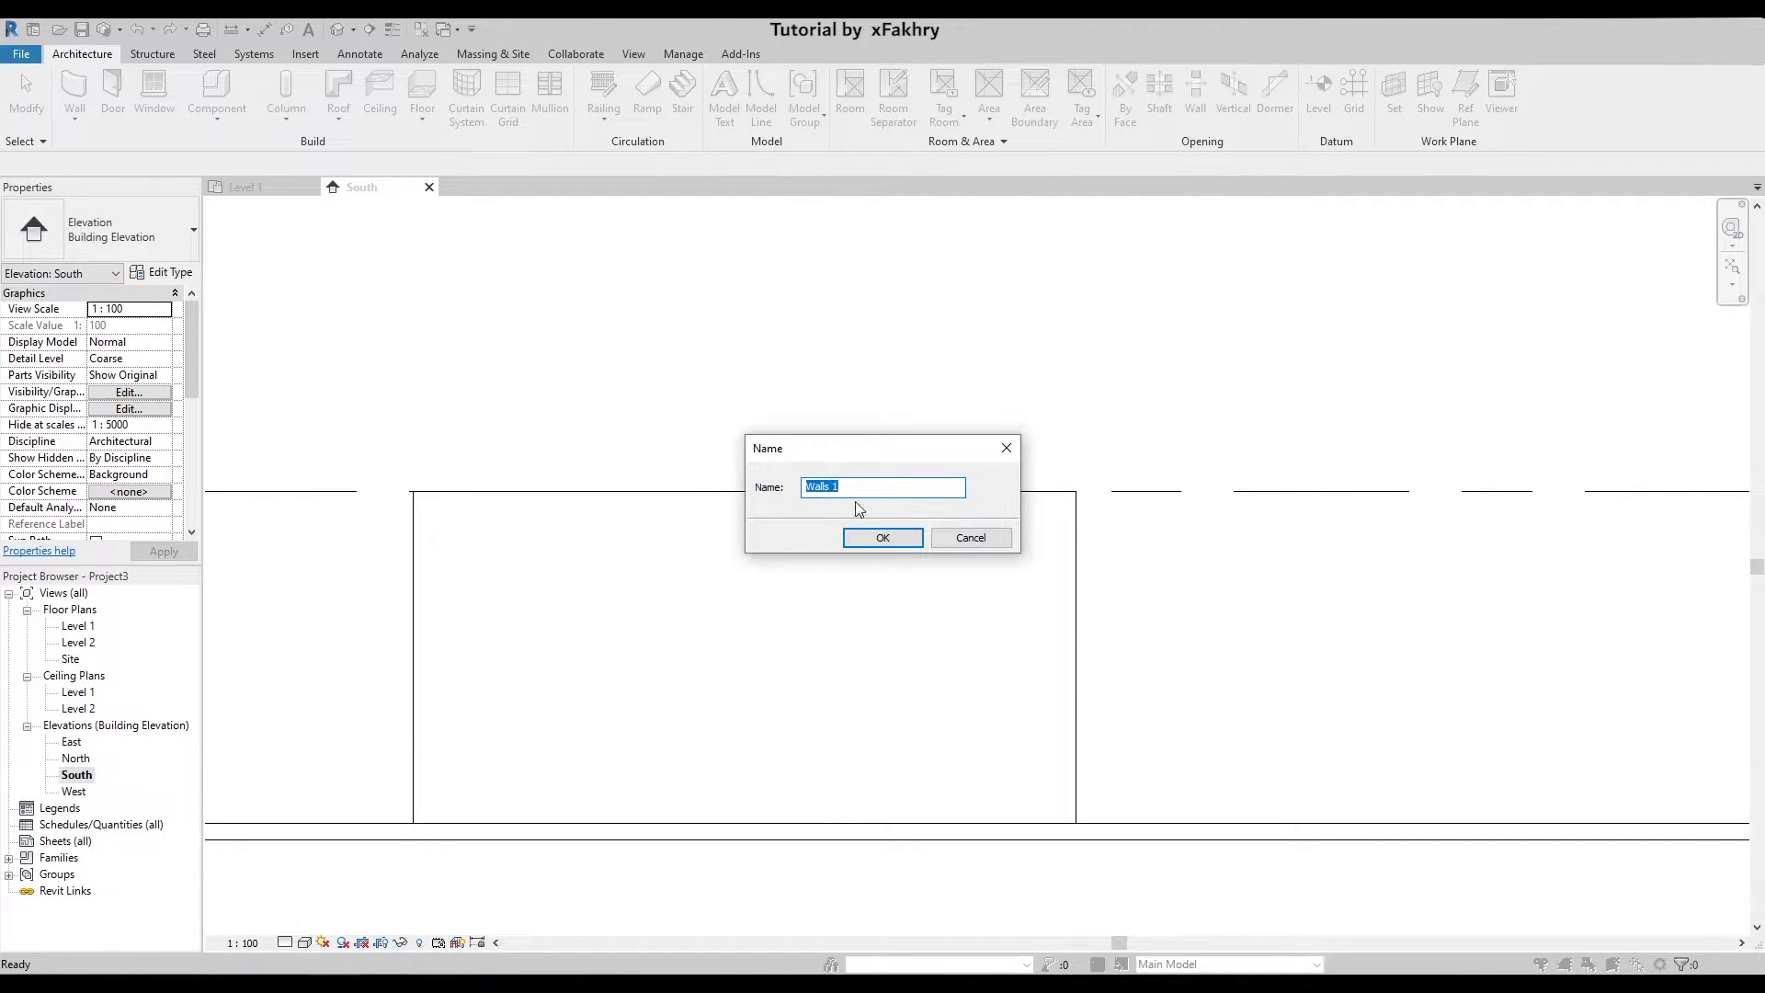
{"action": "type", "text": "Frames"}
{"action": "left_click", "coordinate": [899, 543]}
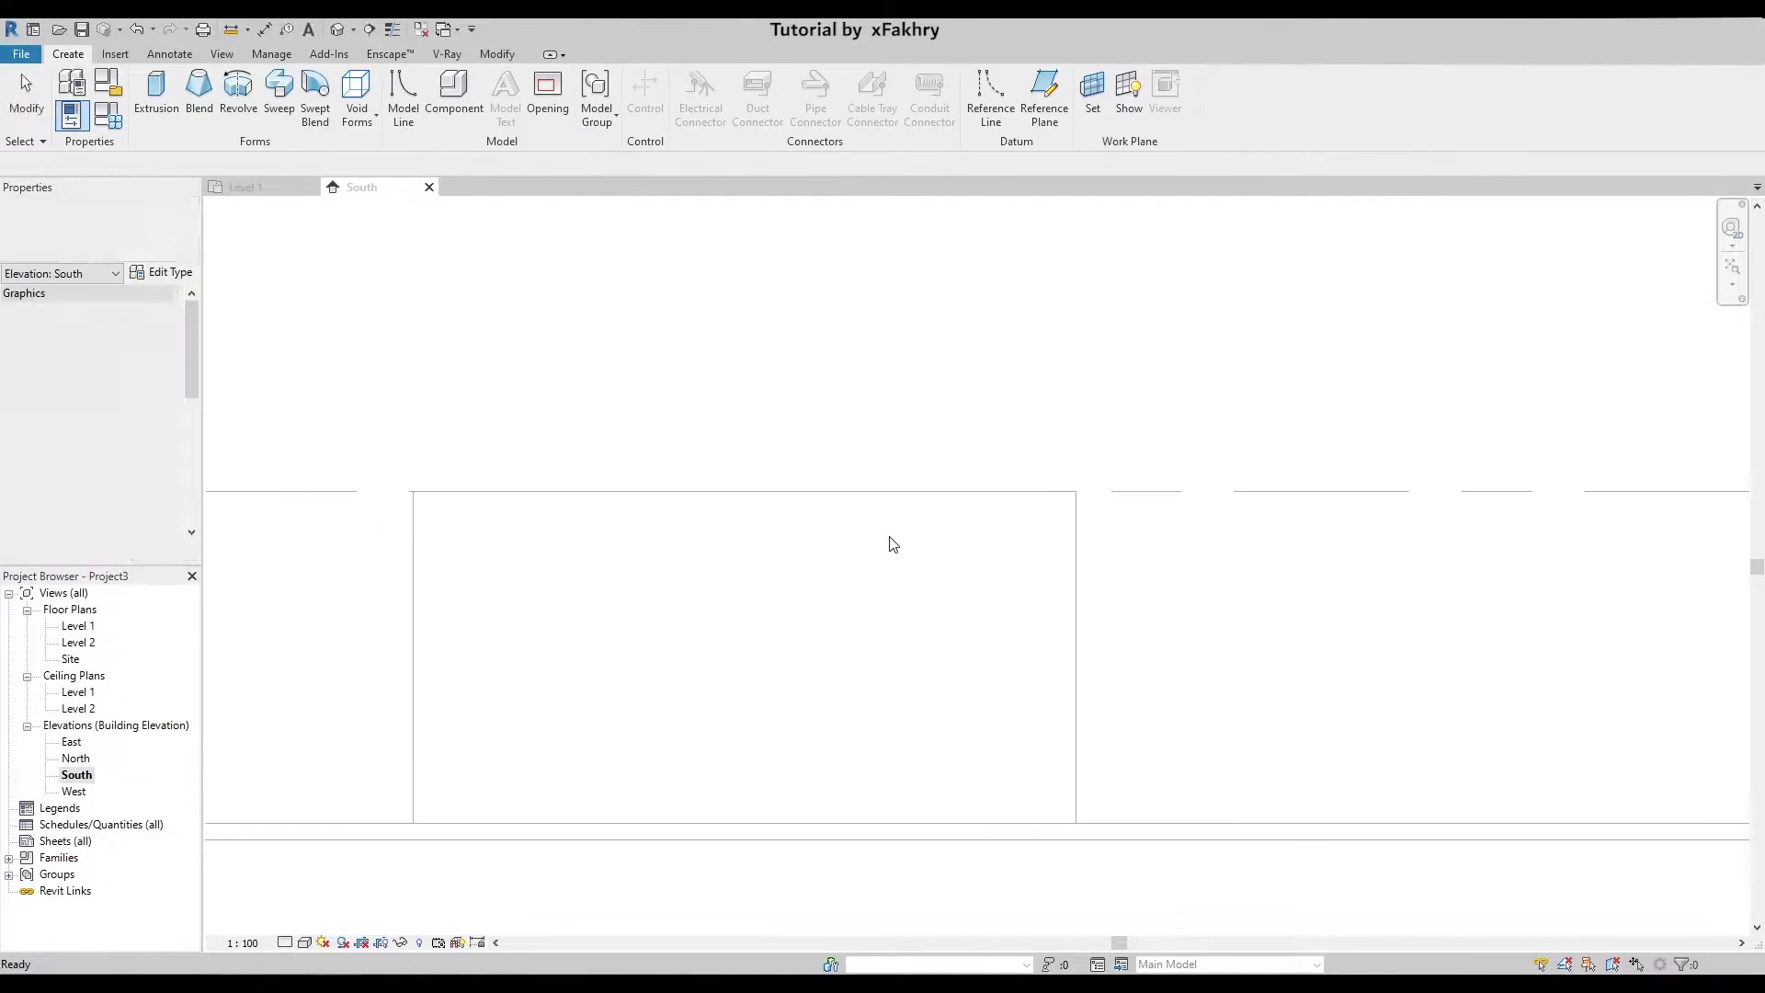
- Start an extrusion with its sketch plane set to the wall face
{"action": "left_click", "coordinate": [153, 109]}
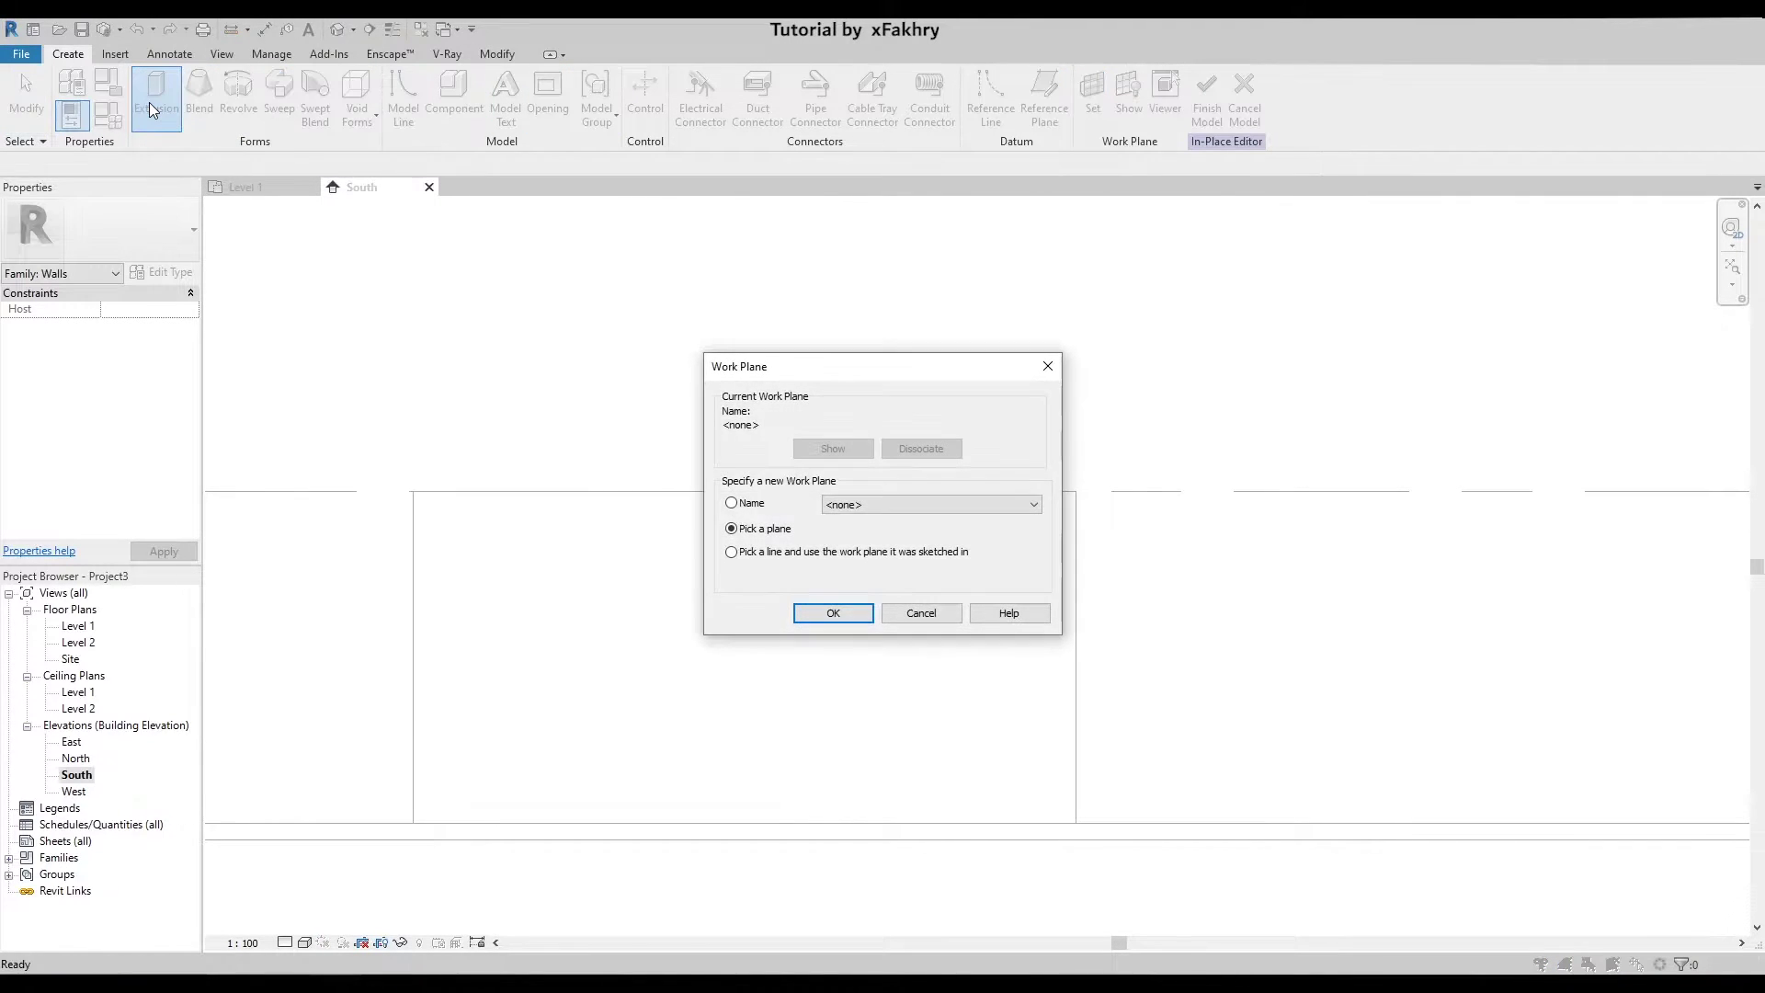
{"action": "left_click", "coordinate": [833, 611]}
{"action": "key", "text": "Tab"}
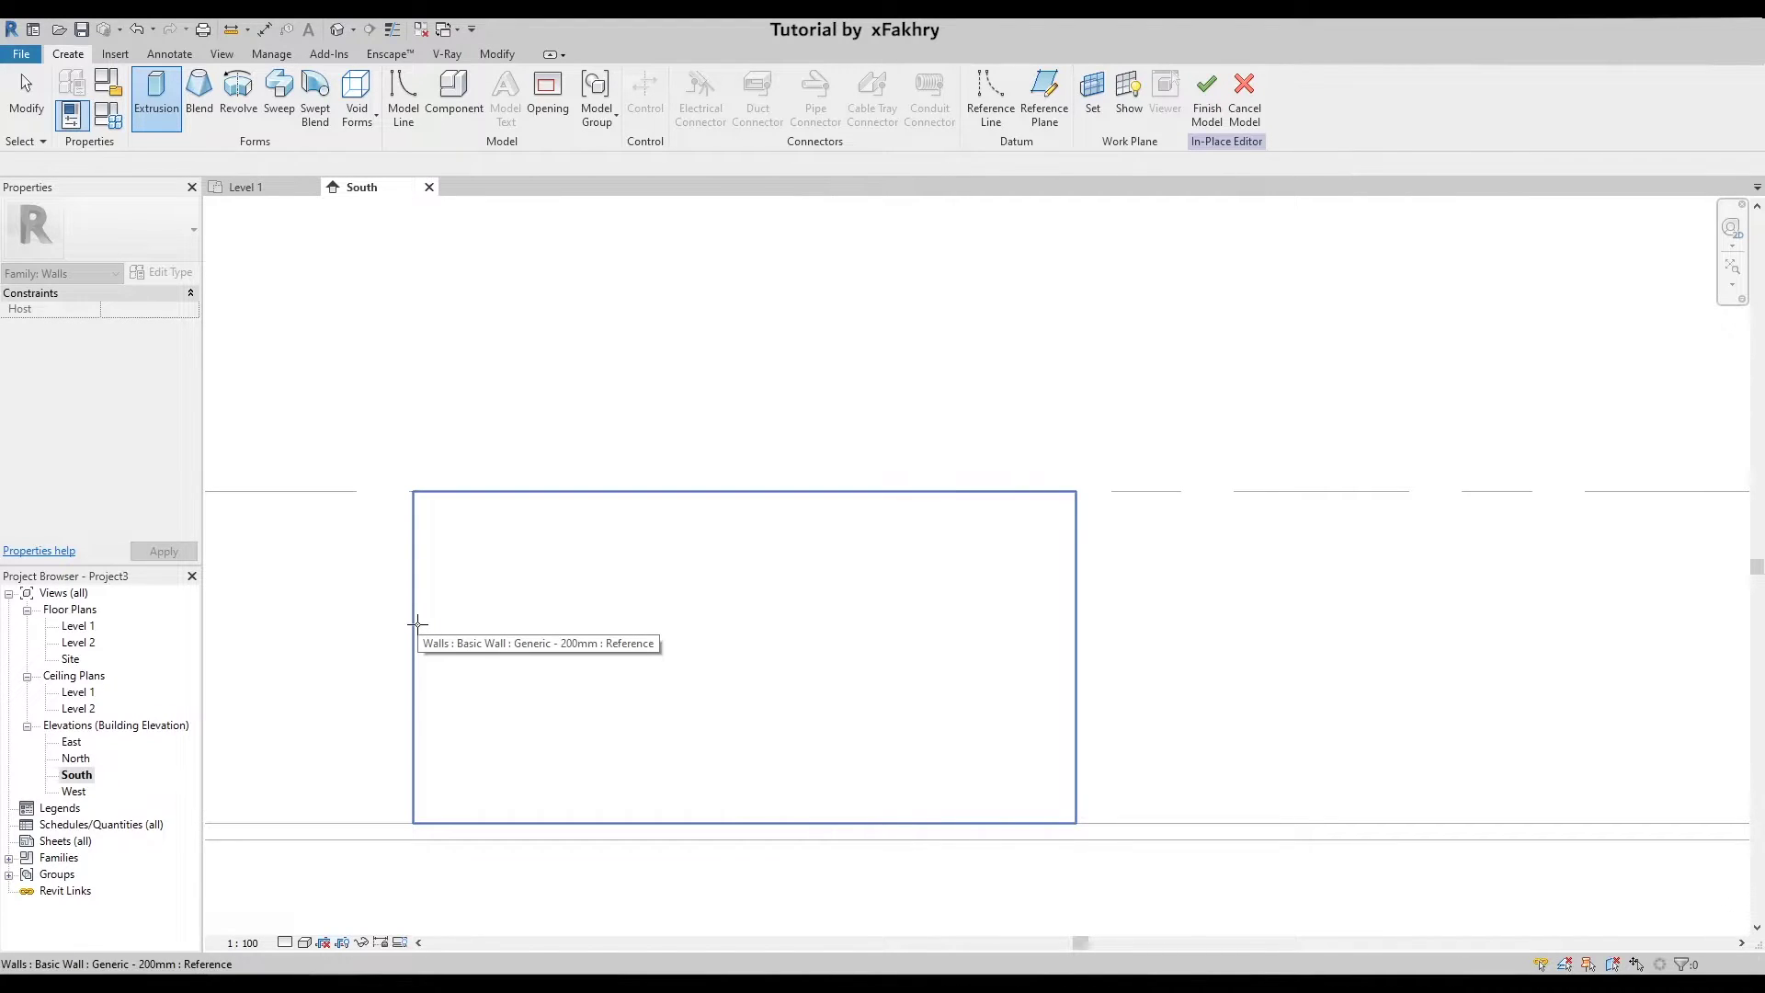
{"action": "left_click", "coordinate": [416, 624]}
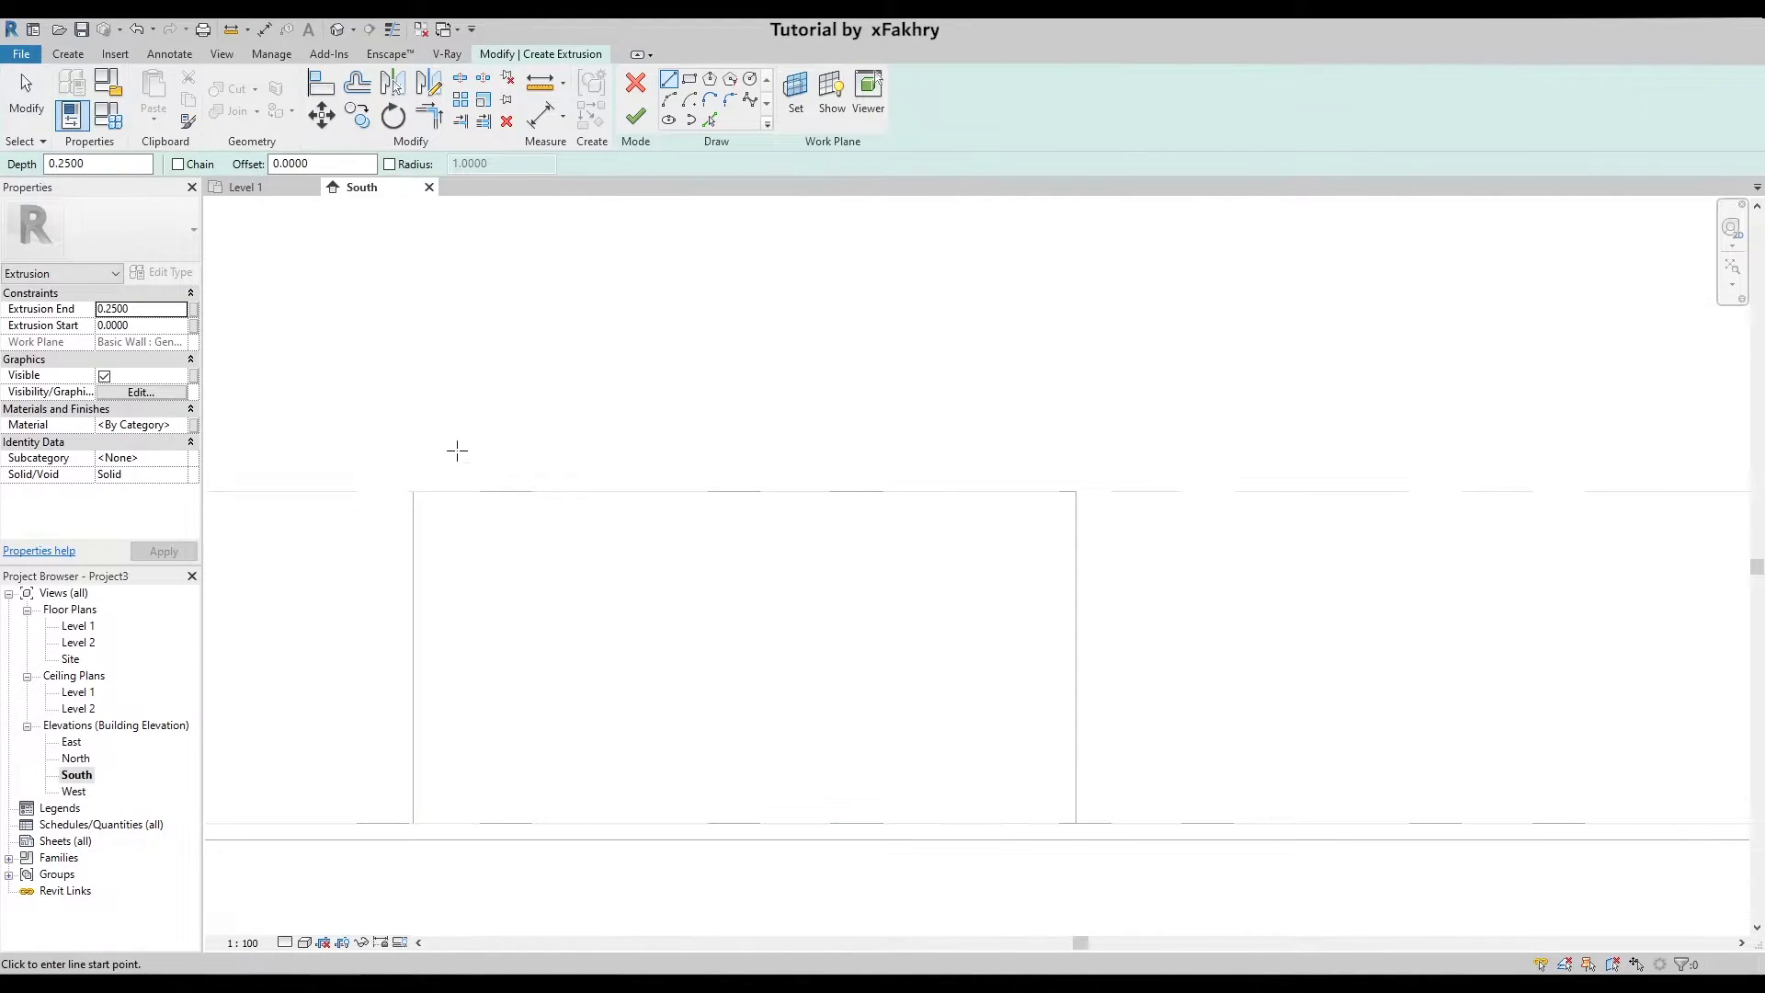
- Draw a 3 by 3 square rectangle from the wall's top-left corner
{"action": "left_click", "coordinate": [691, 81]}
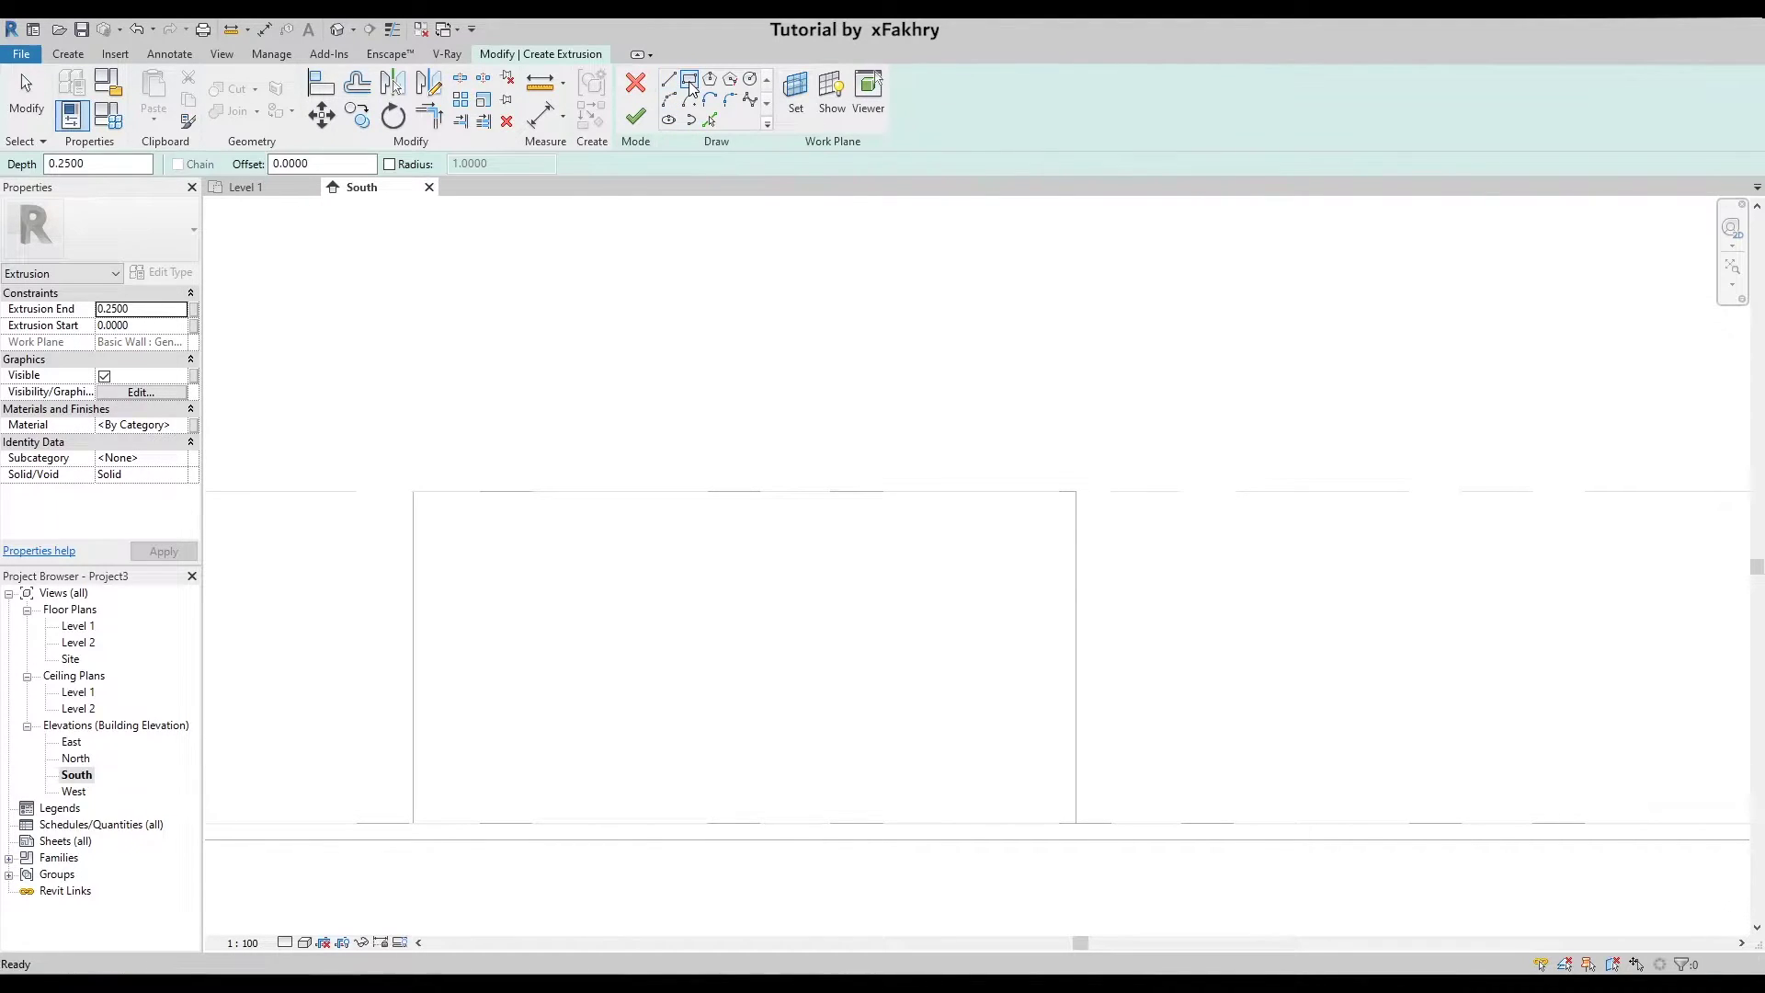
{"action": "left_click", "coordinate": [413, 491]}
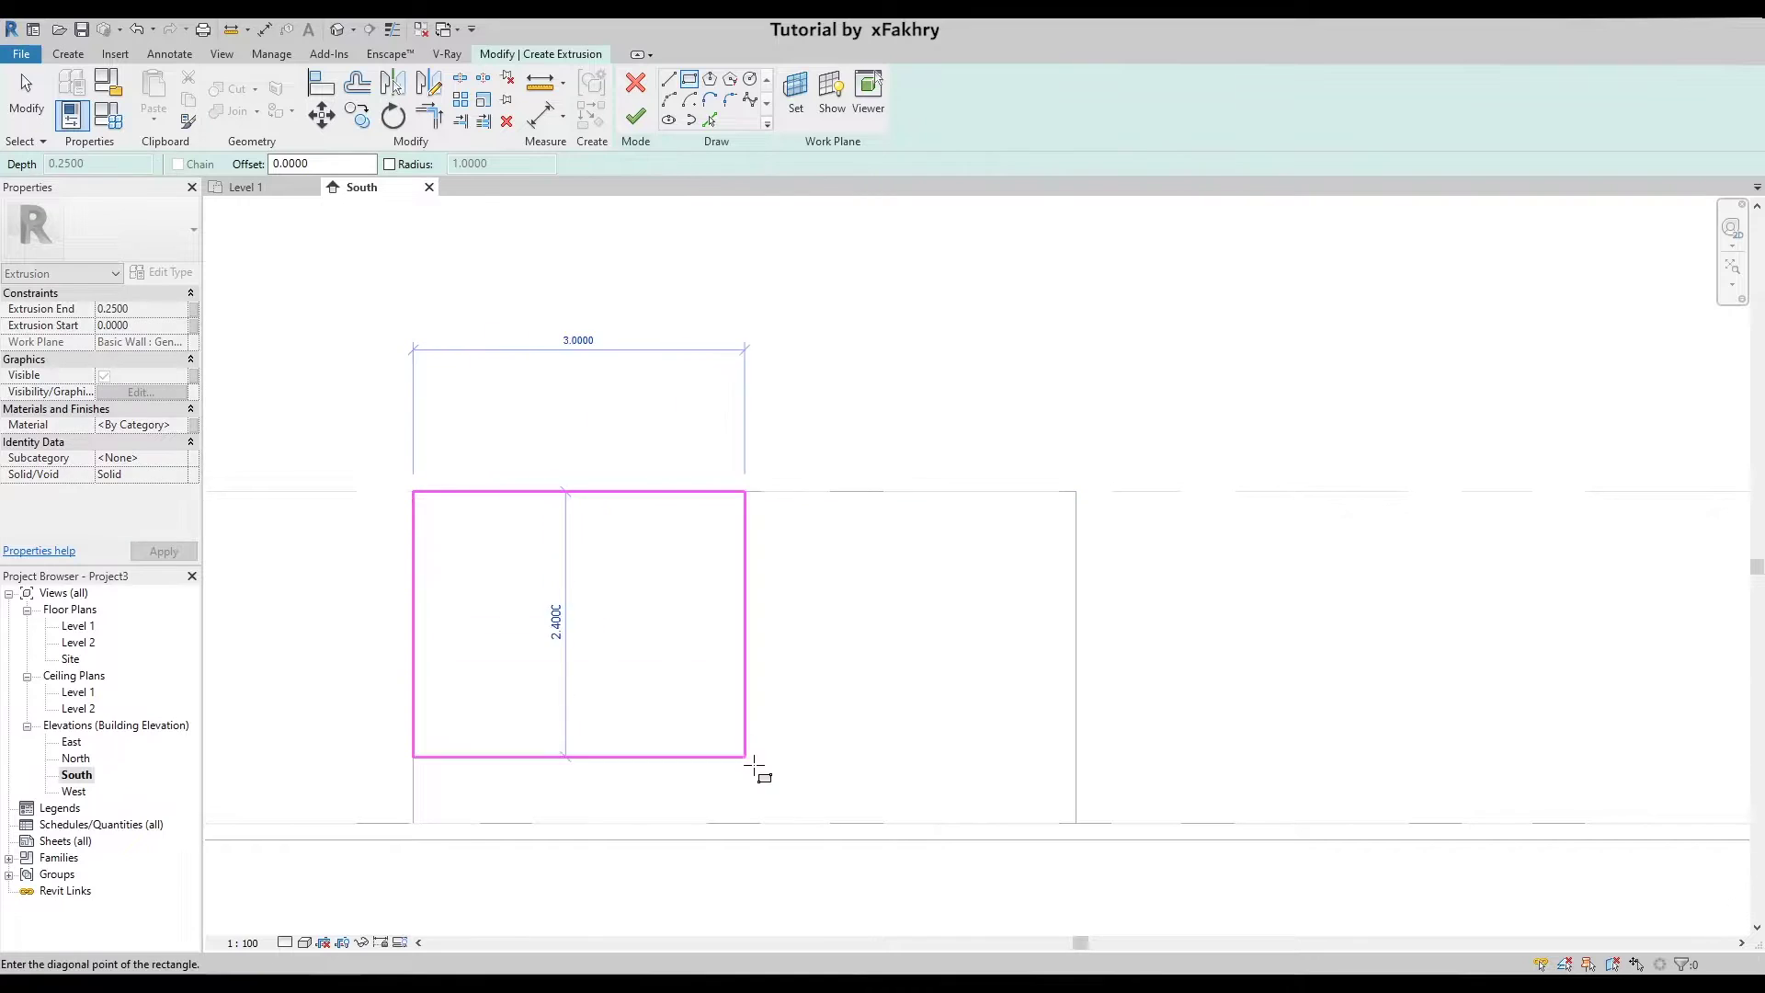
{"action": "left_click", "coordinate": [744, 823]}
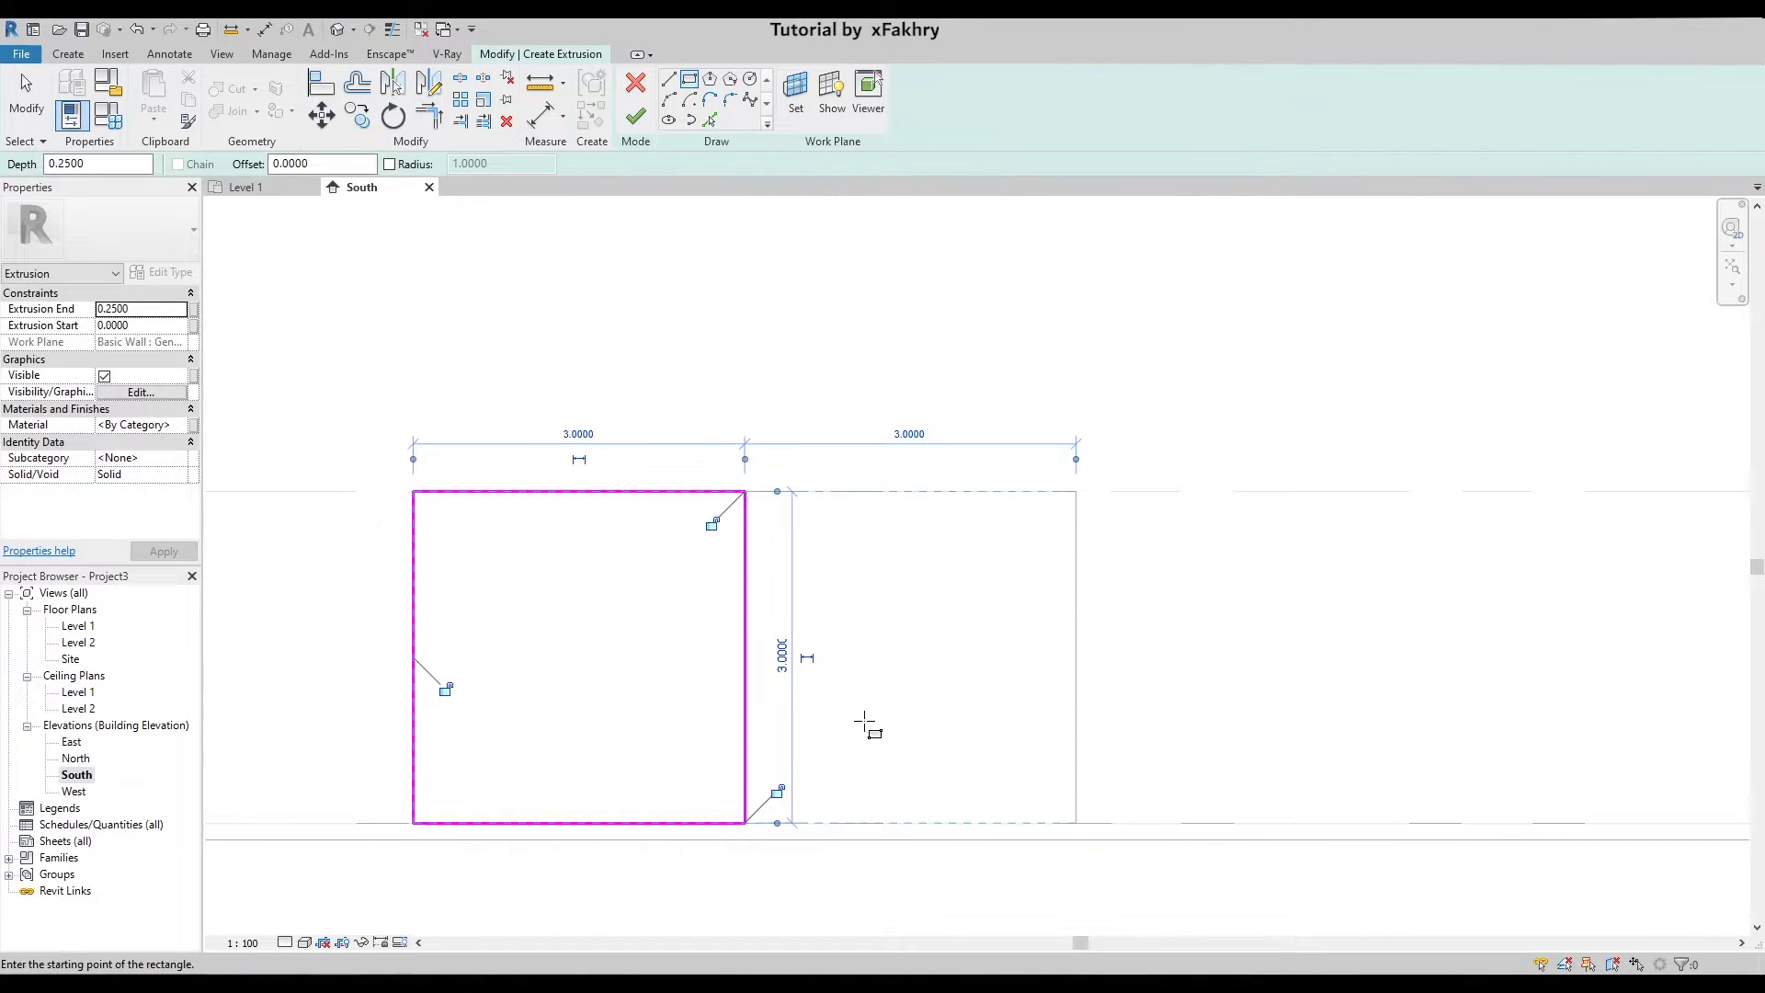
{"action": "key", "text": "Escape"}
{"action": "key", "text": "Escape"}
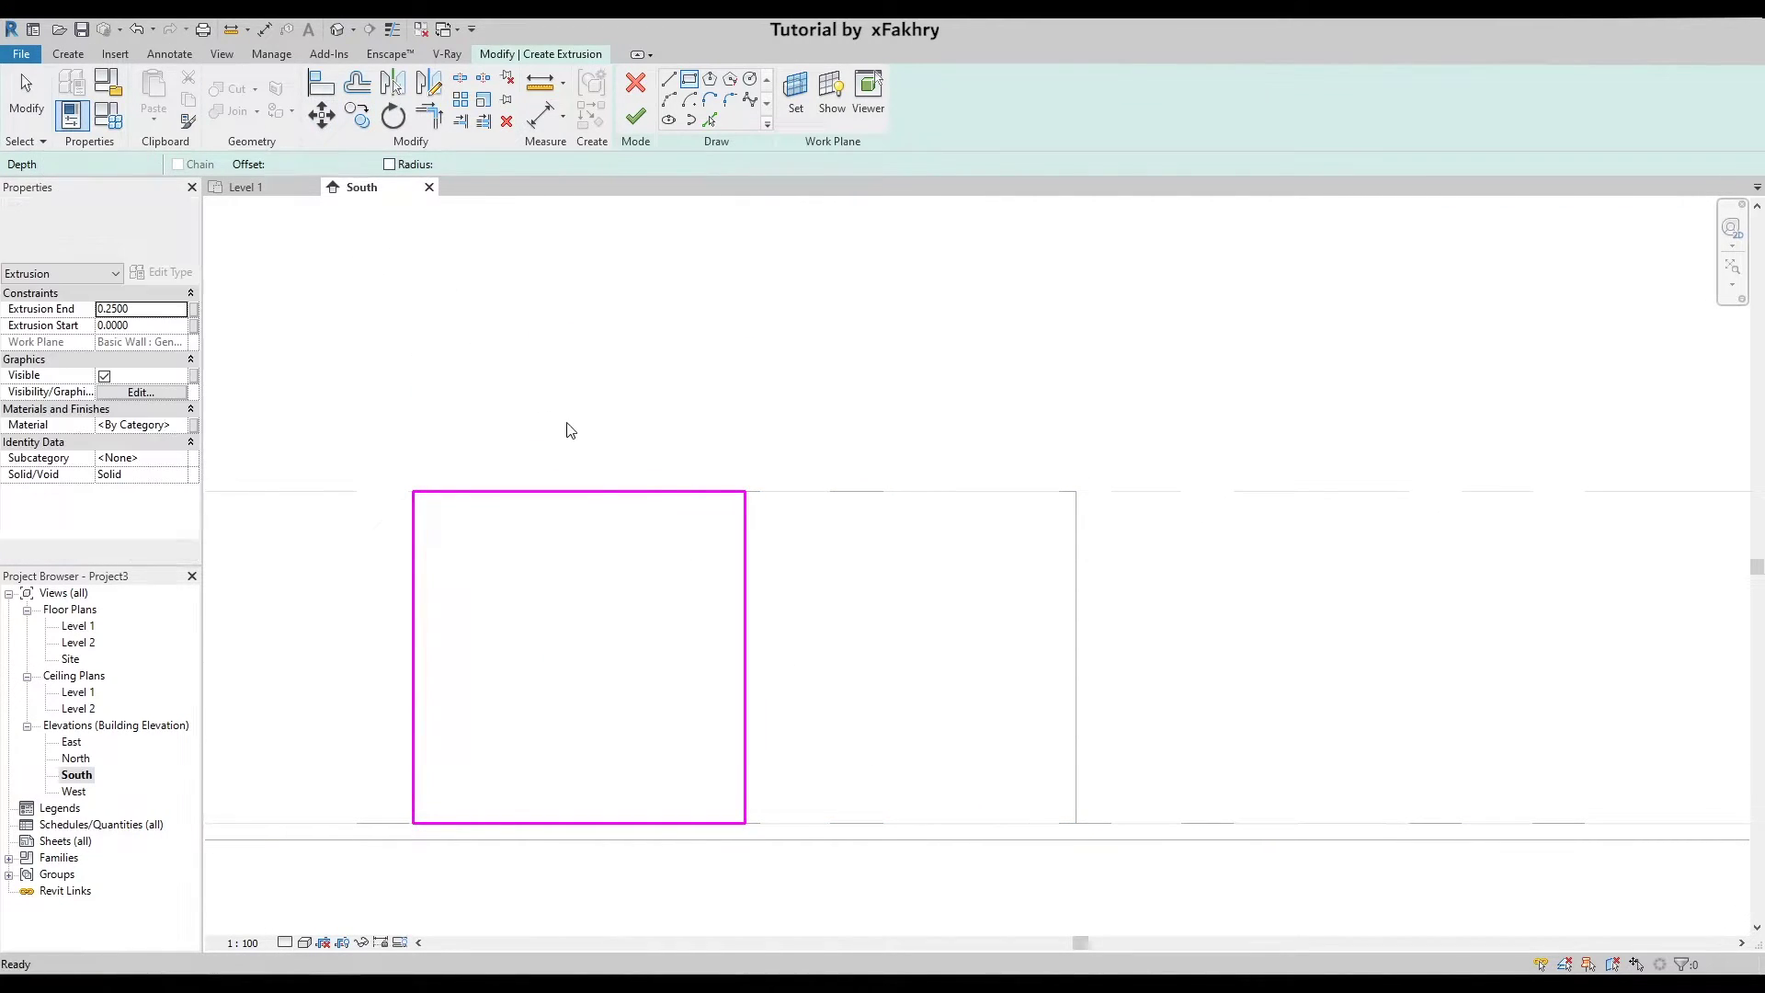
- Offset the square 0.5 inward to create an inner square
{"action": "left_click", "coordinate": [372, 95]}
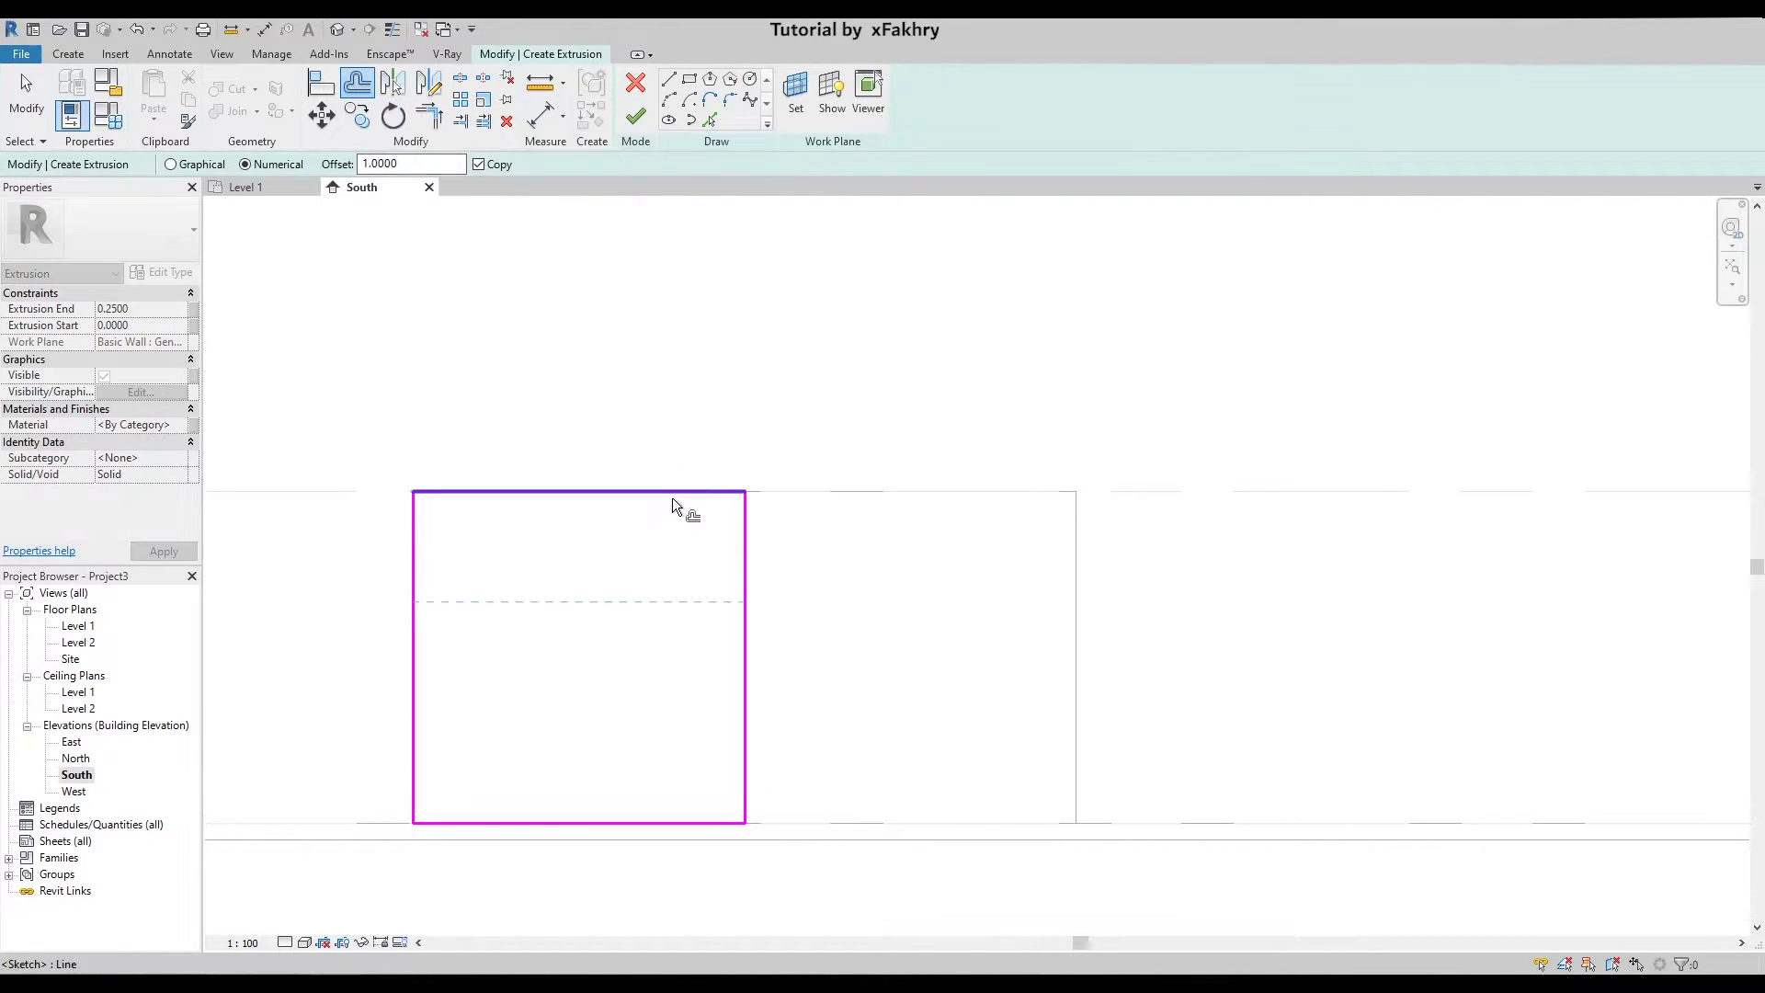
{"action": "double_click", "coordinate": [386, 164]}
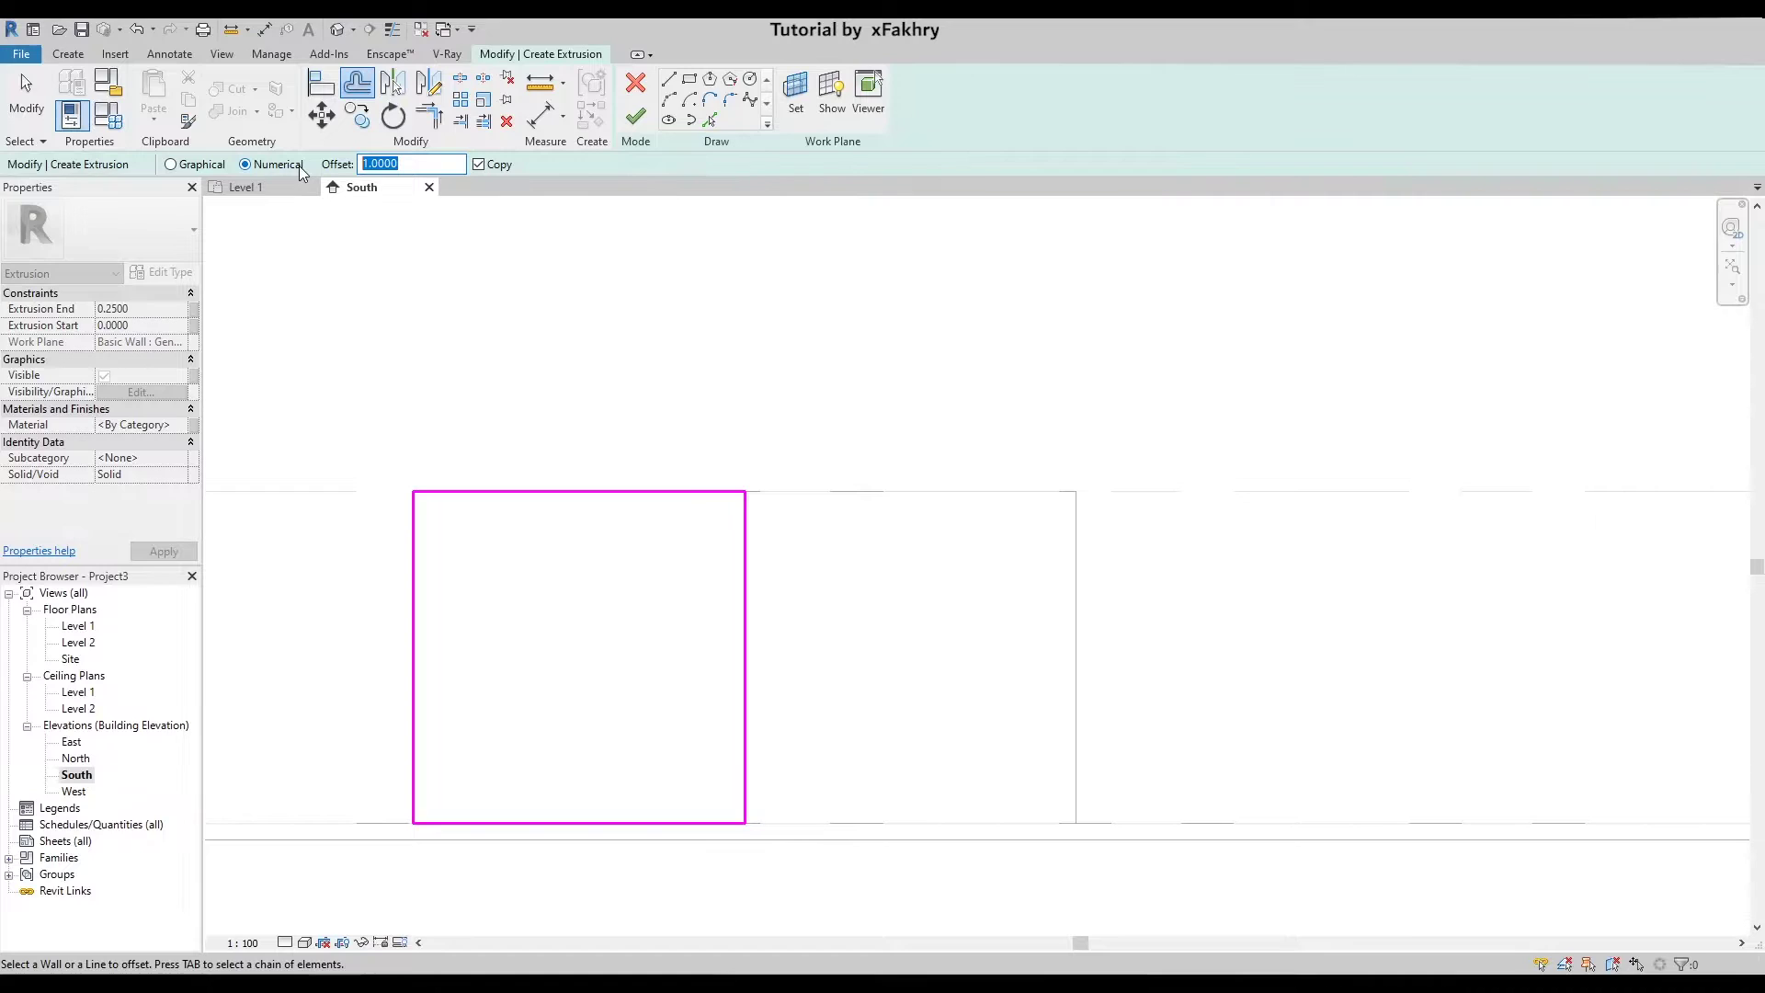
{"action": "type", "text": "0.5"}
{"action": "key", "text": "Return"}
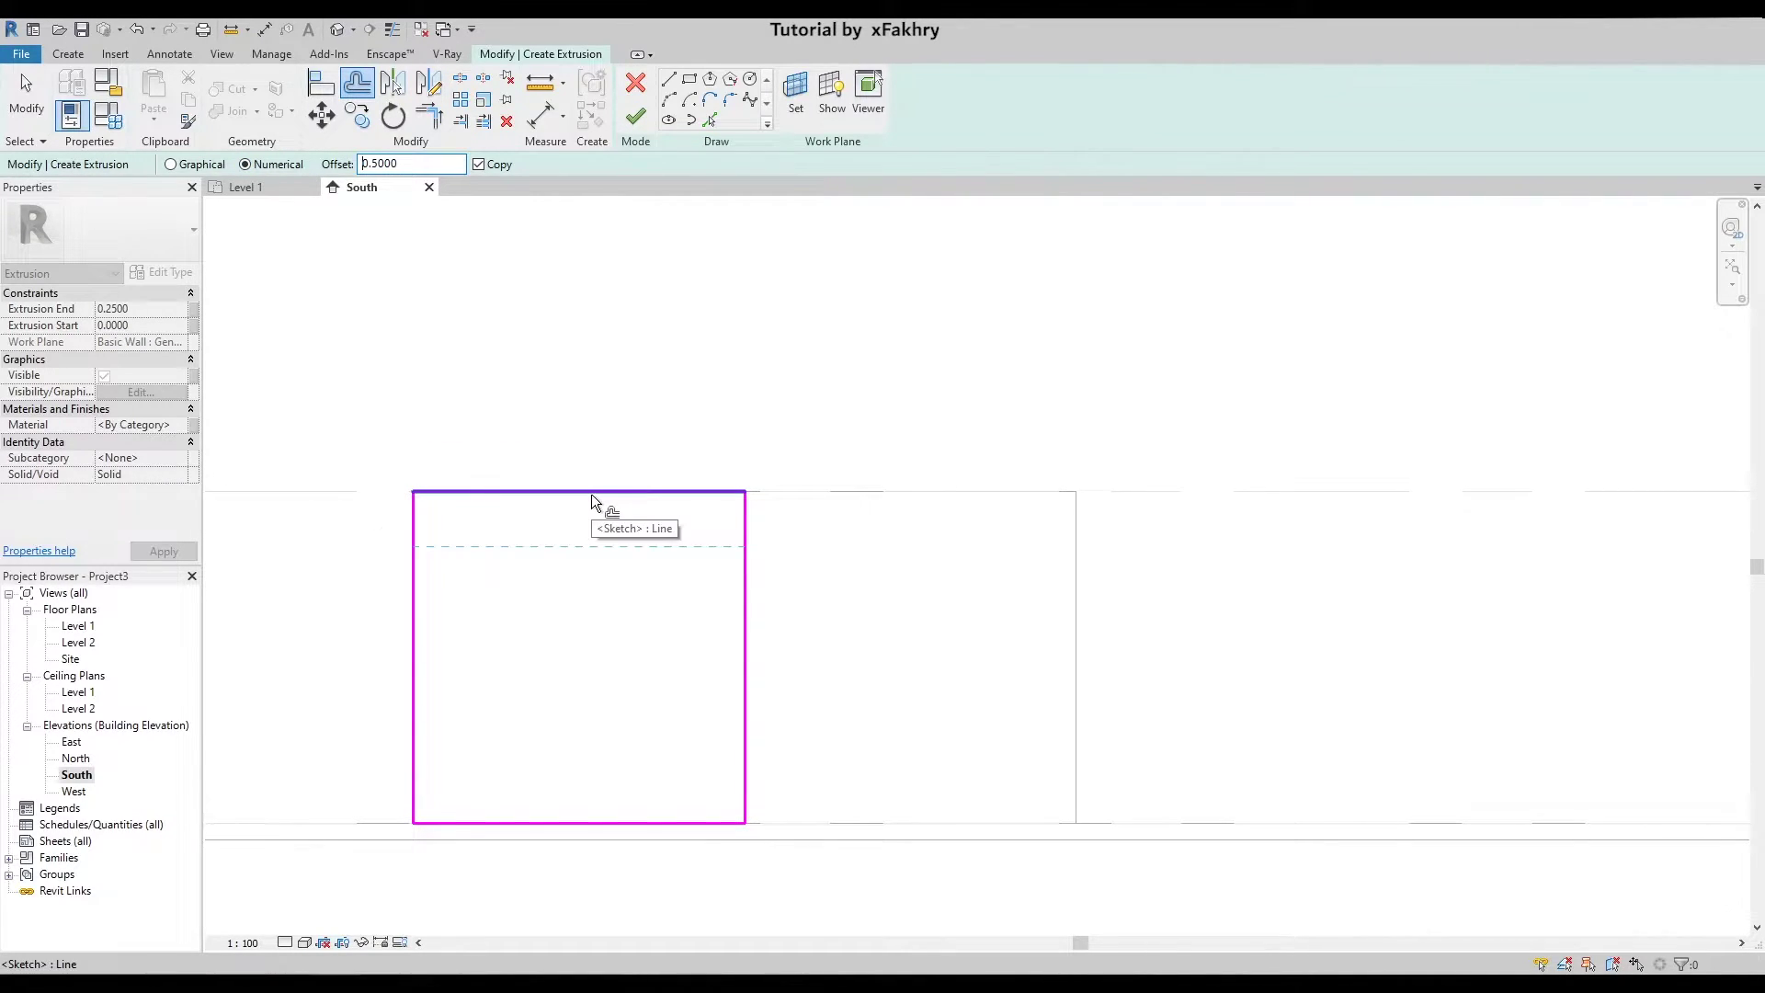
{"action": "key", "text": "Tab"}
{"action": "left_click", "coordinate": [626, 498]}
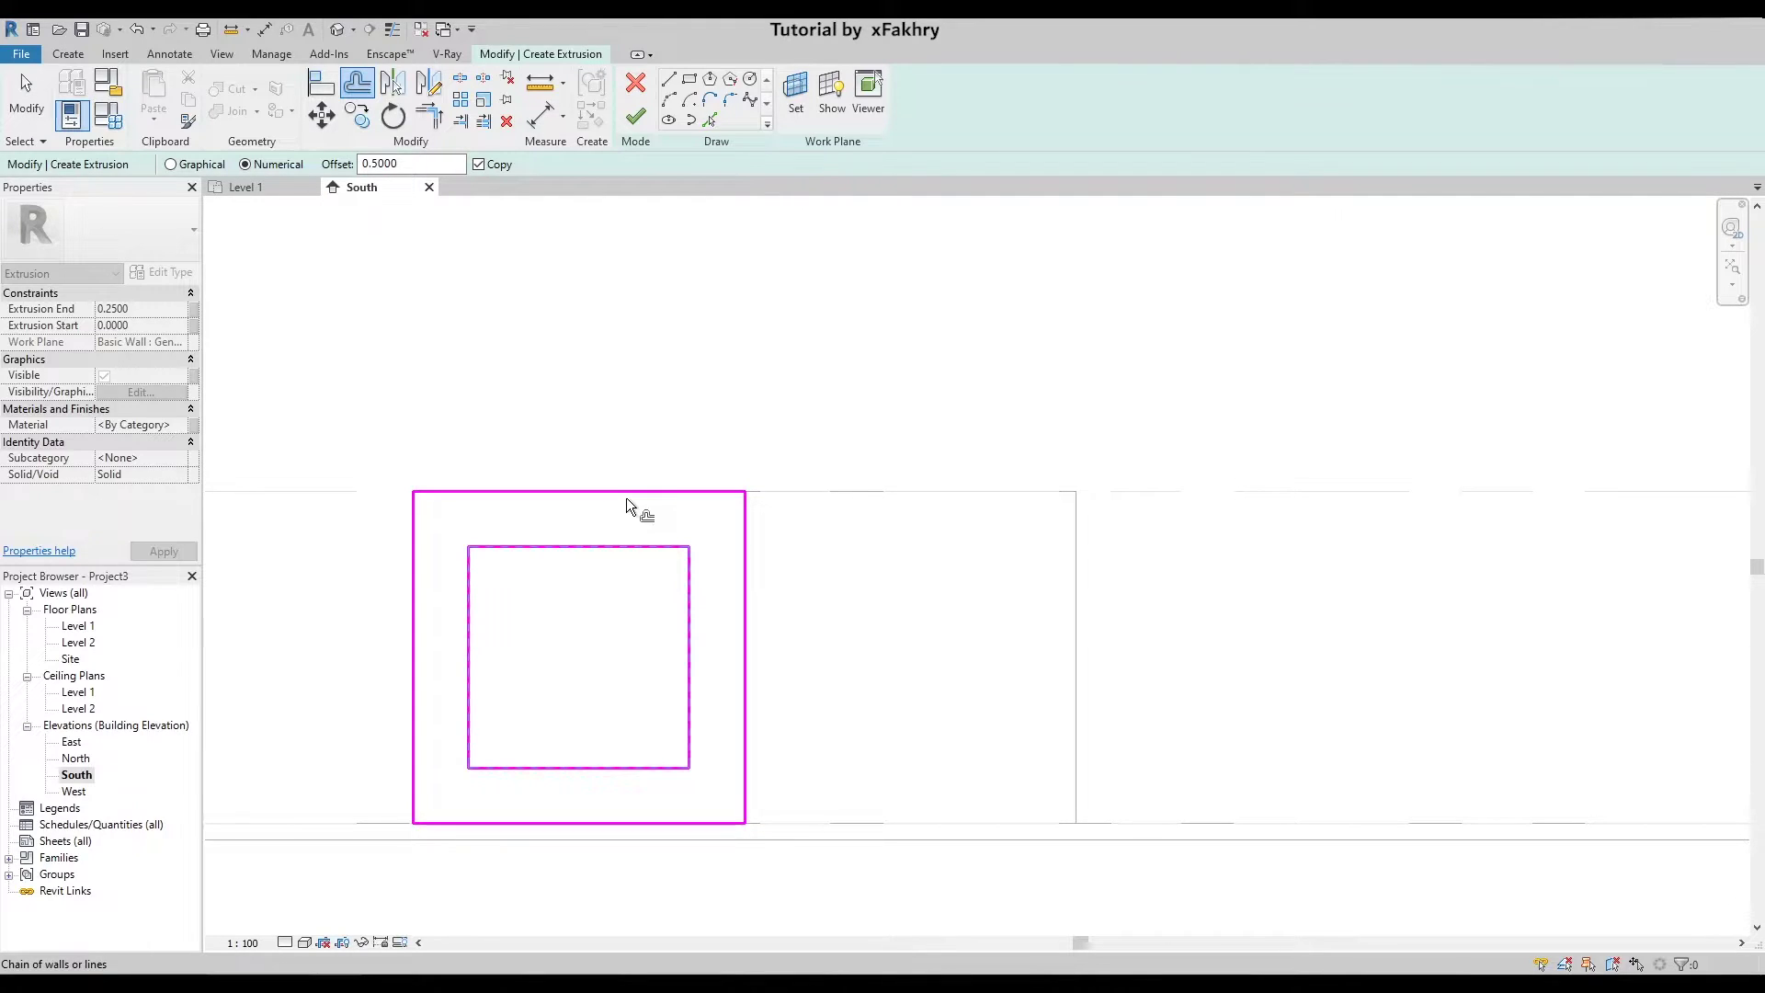
{"action": "key", "text": "Escape"}
{"action": "key", "text": "Tab"}
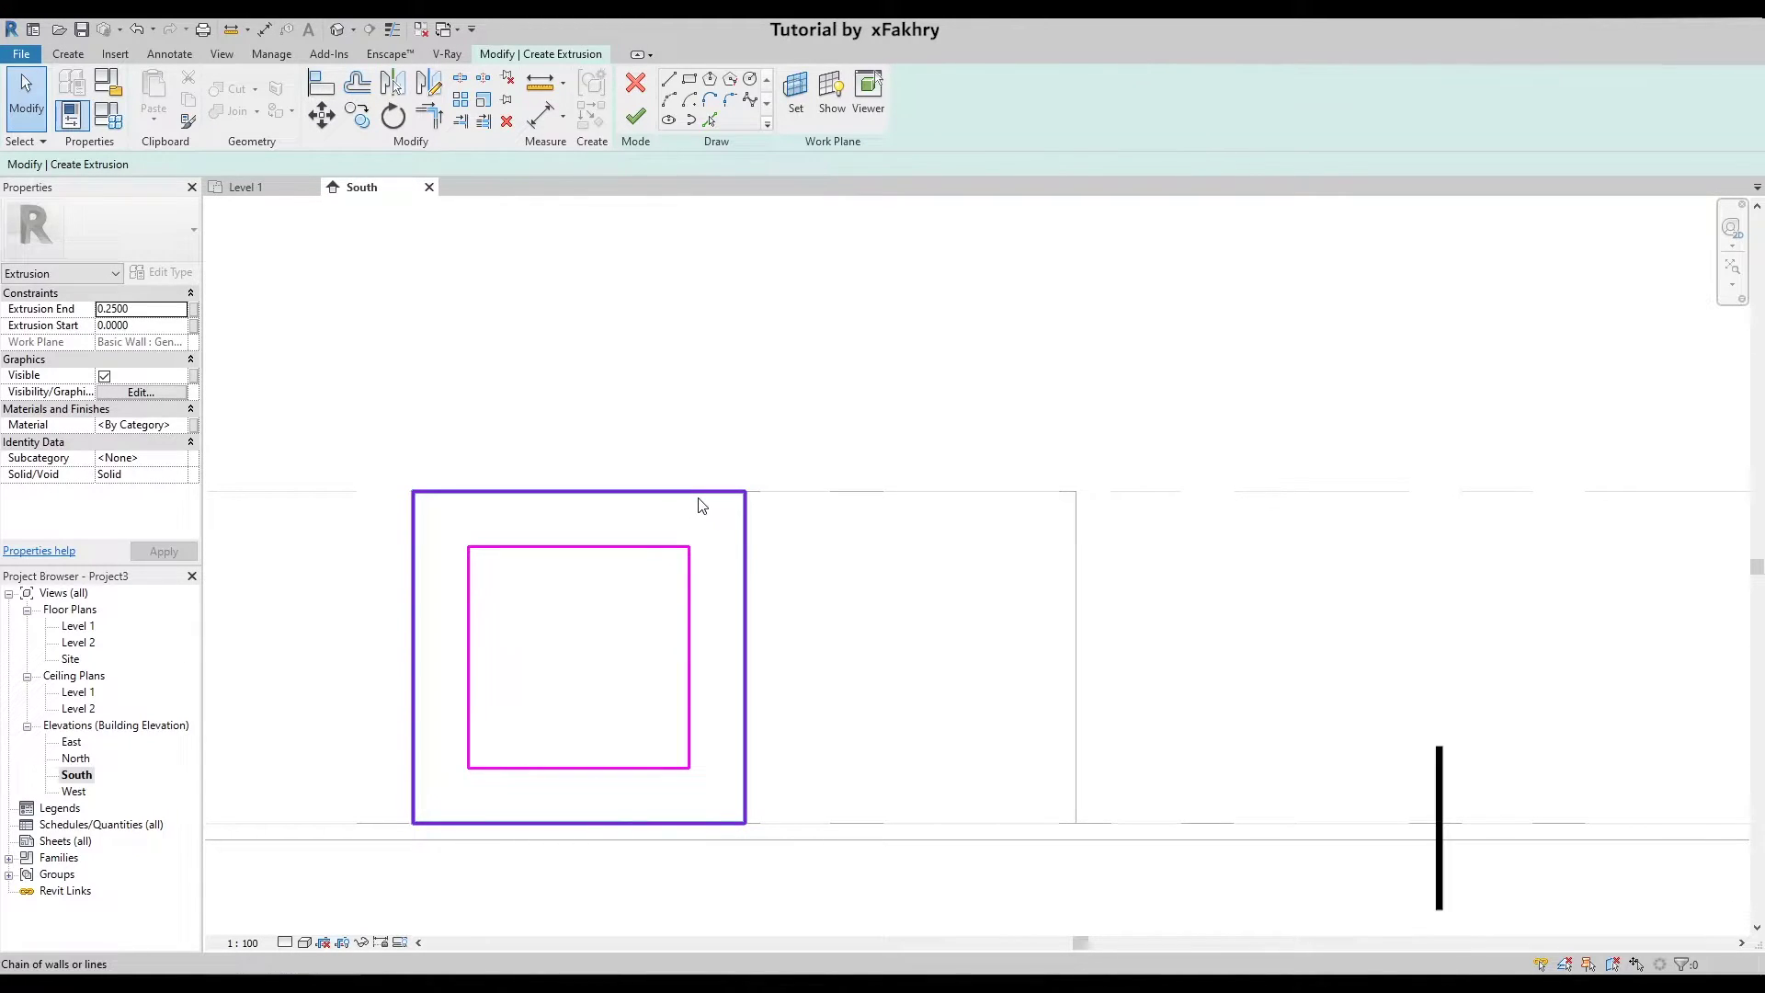
- Delete the outer square and offset the remaining square 0.1 inward for a thin frame
{"action": "left_click", "coordinate": [703, 505]}
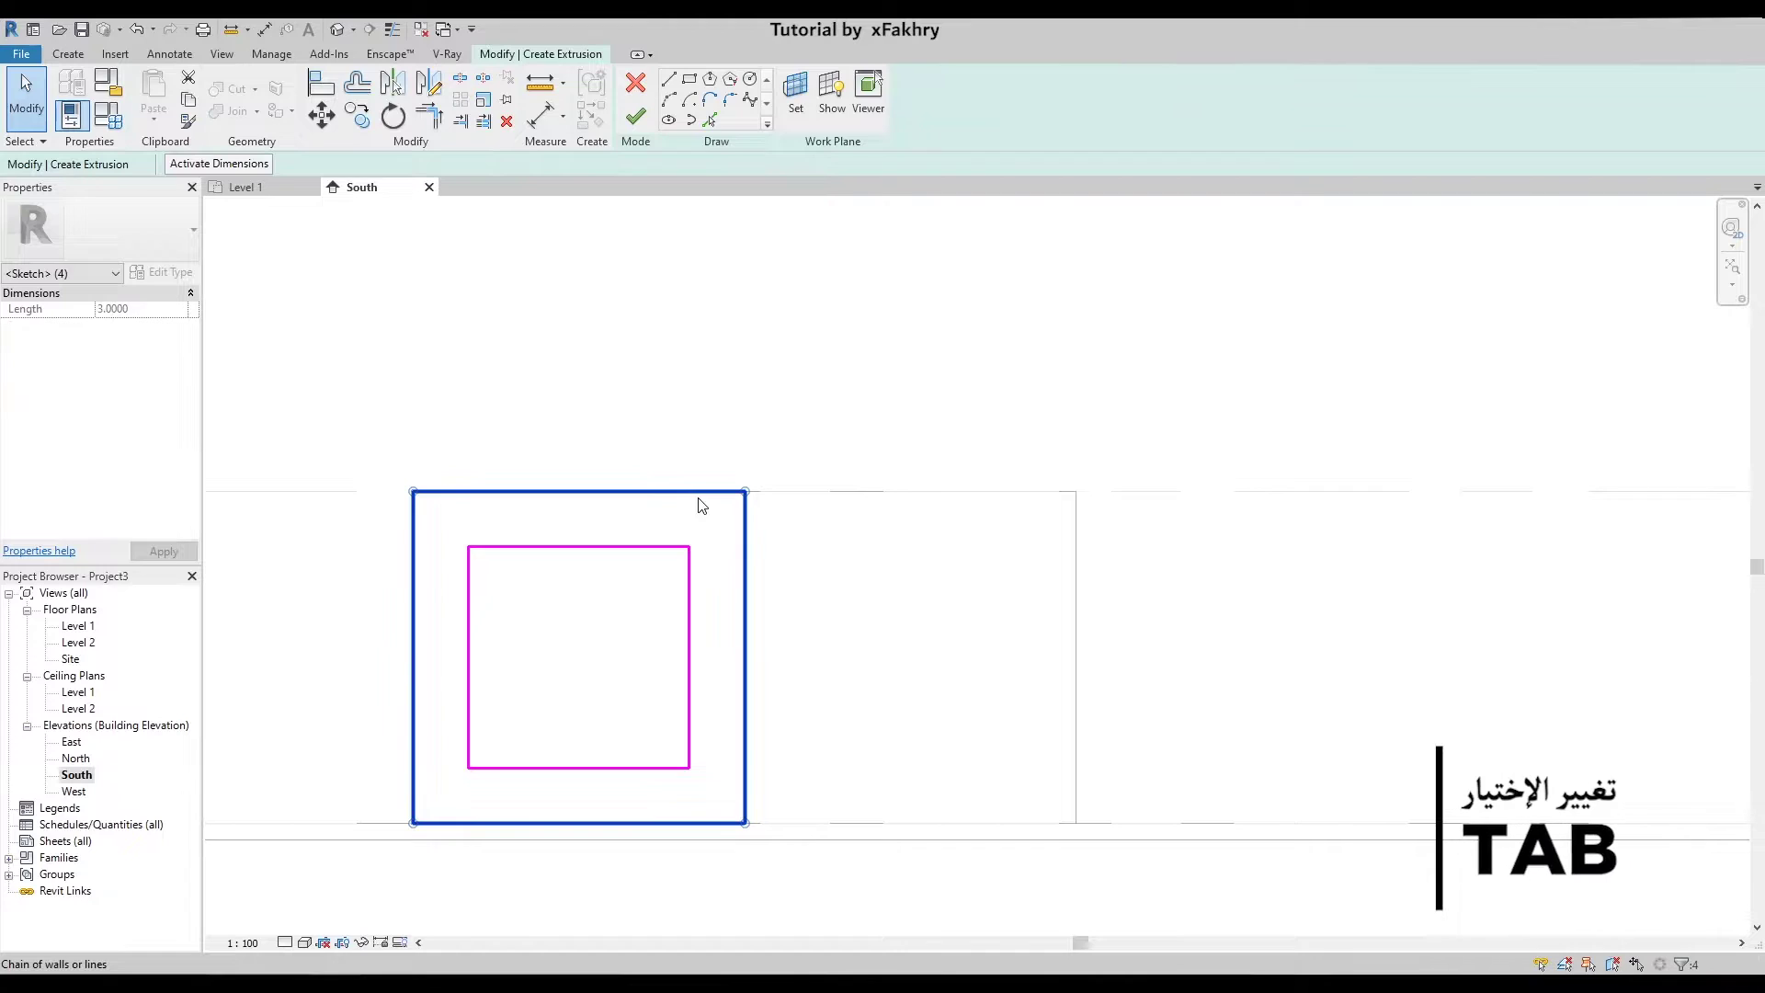
{"action": "key", "text": "Delete"}
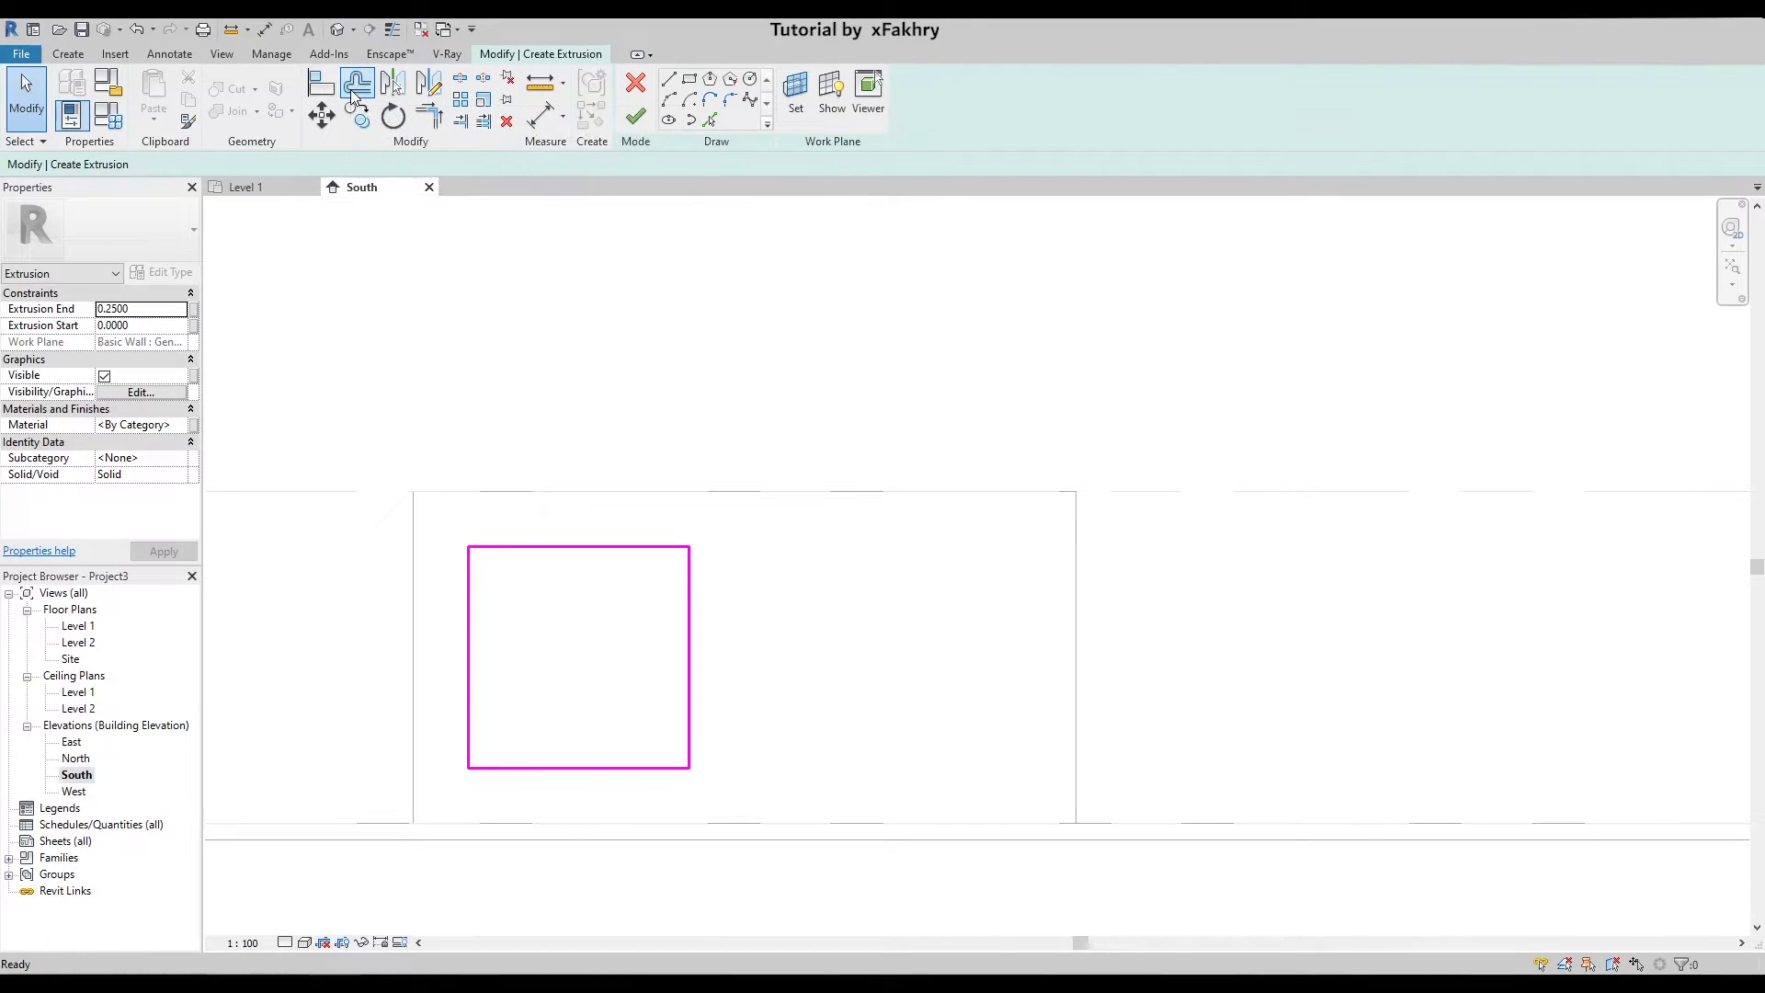
{"action": "left_click", "coordinate": [351, 90]}
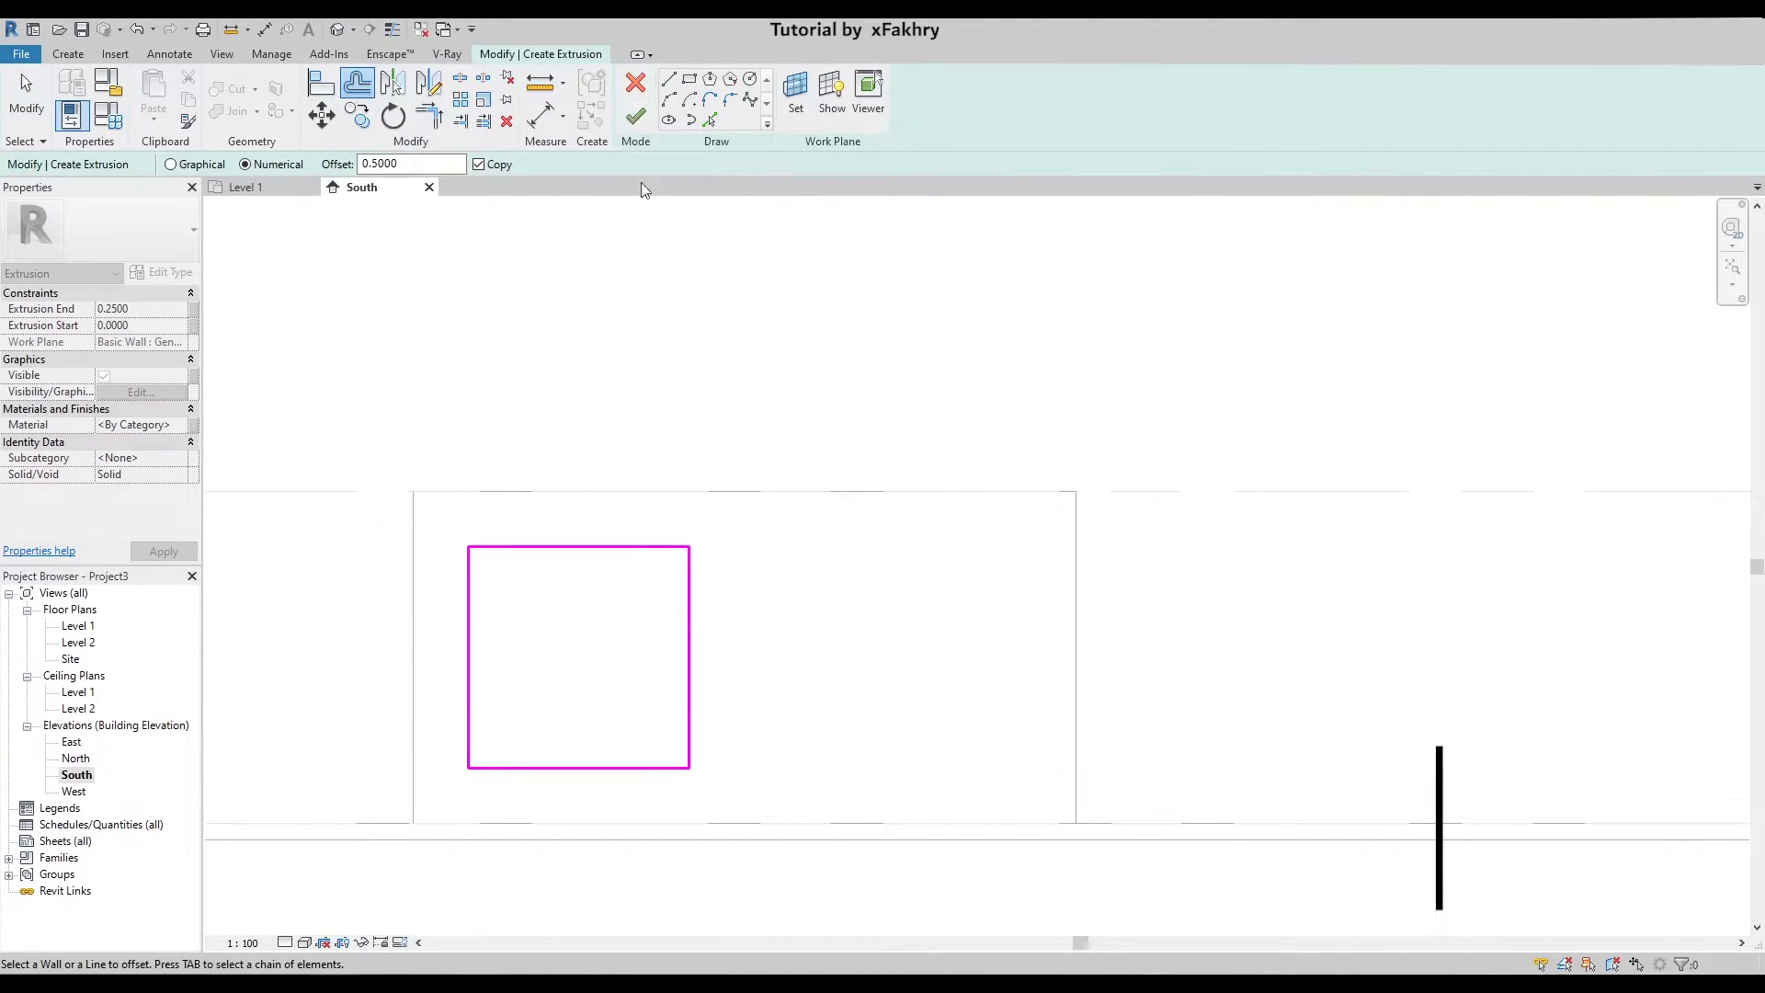
{"action": "left_click_drag", "start_coordinate": [400, 166], "coordinate": [378, 168]}
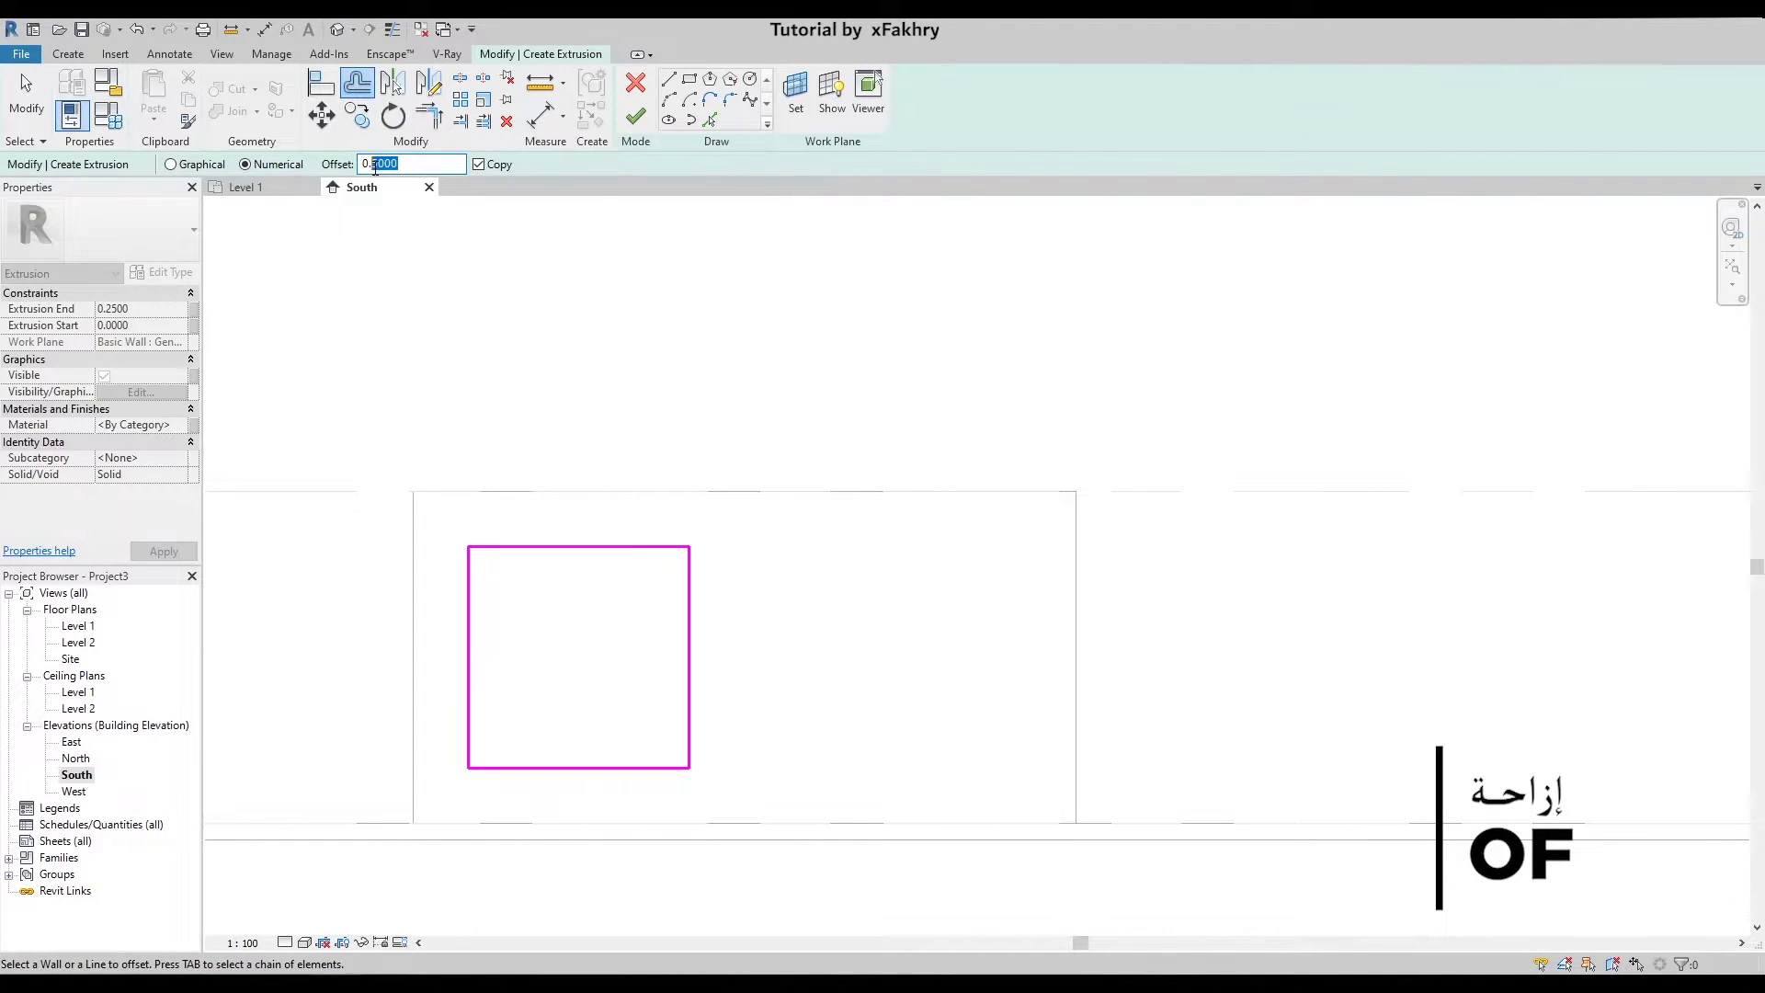
{"action": "type", "text": "1000"}
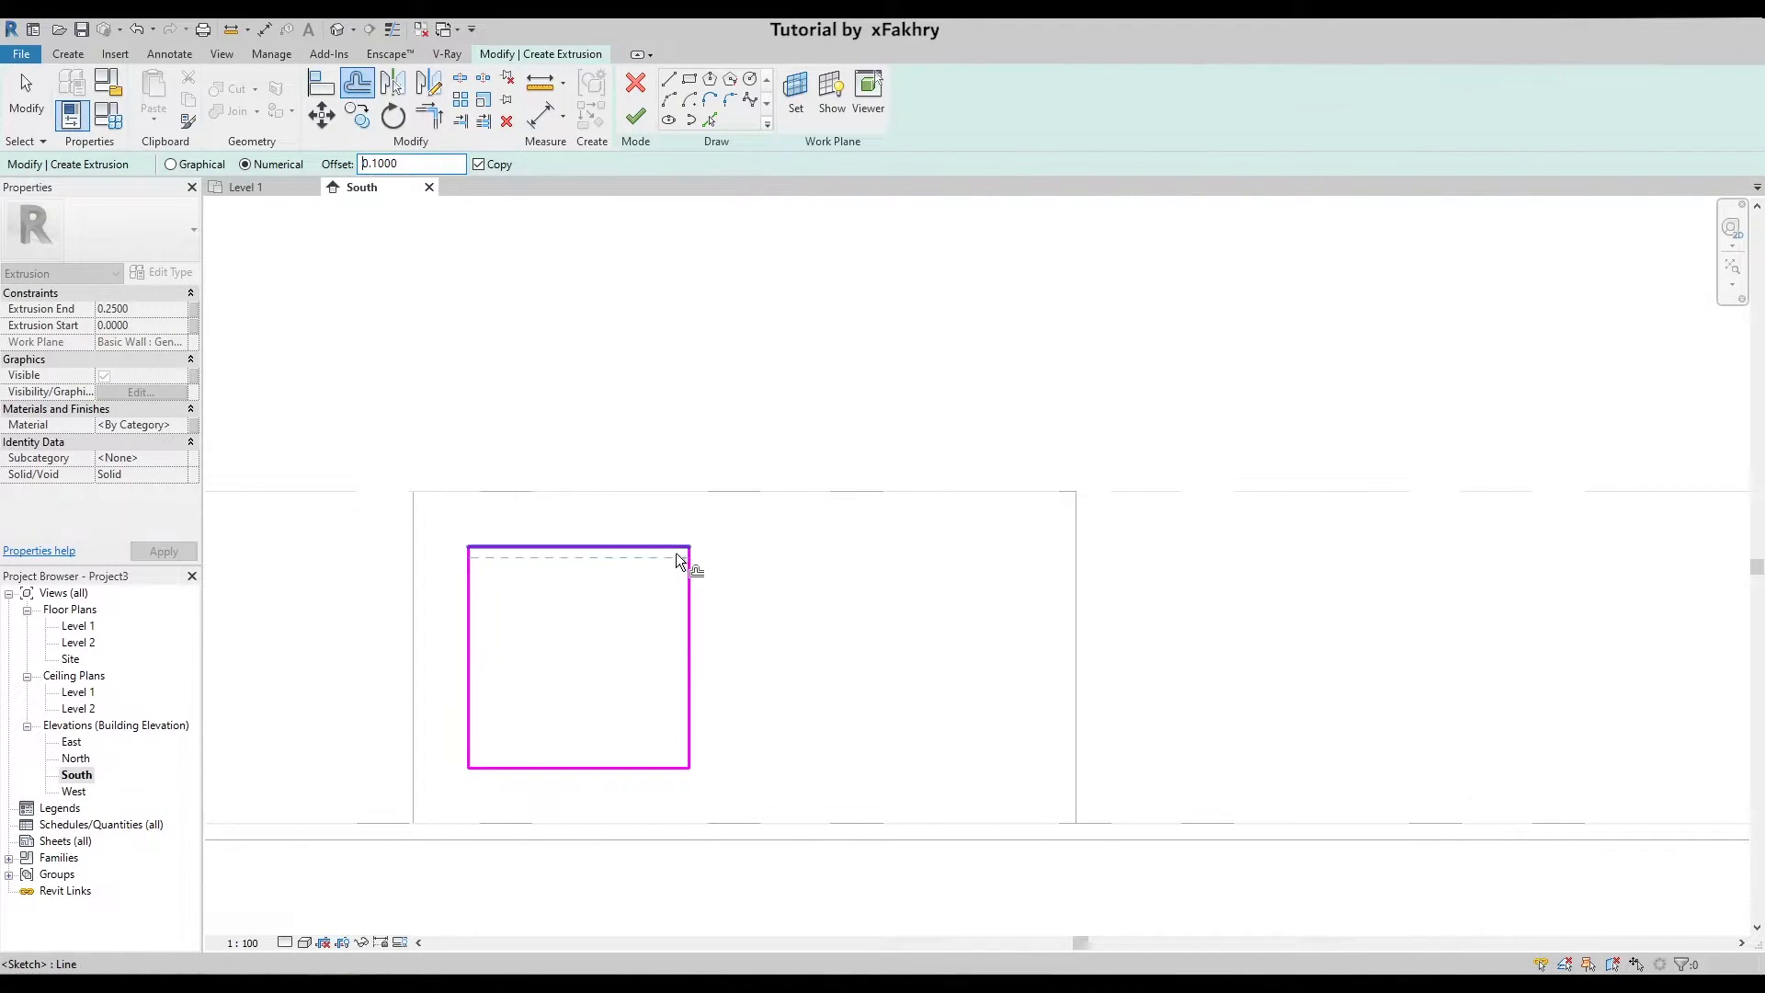
{"action": "scroll", "coordinate": [649, 564], "scroll_direction": "up", "scroll_amount": 2}
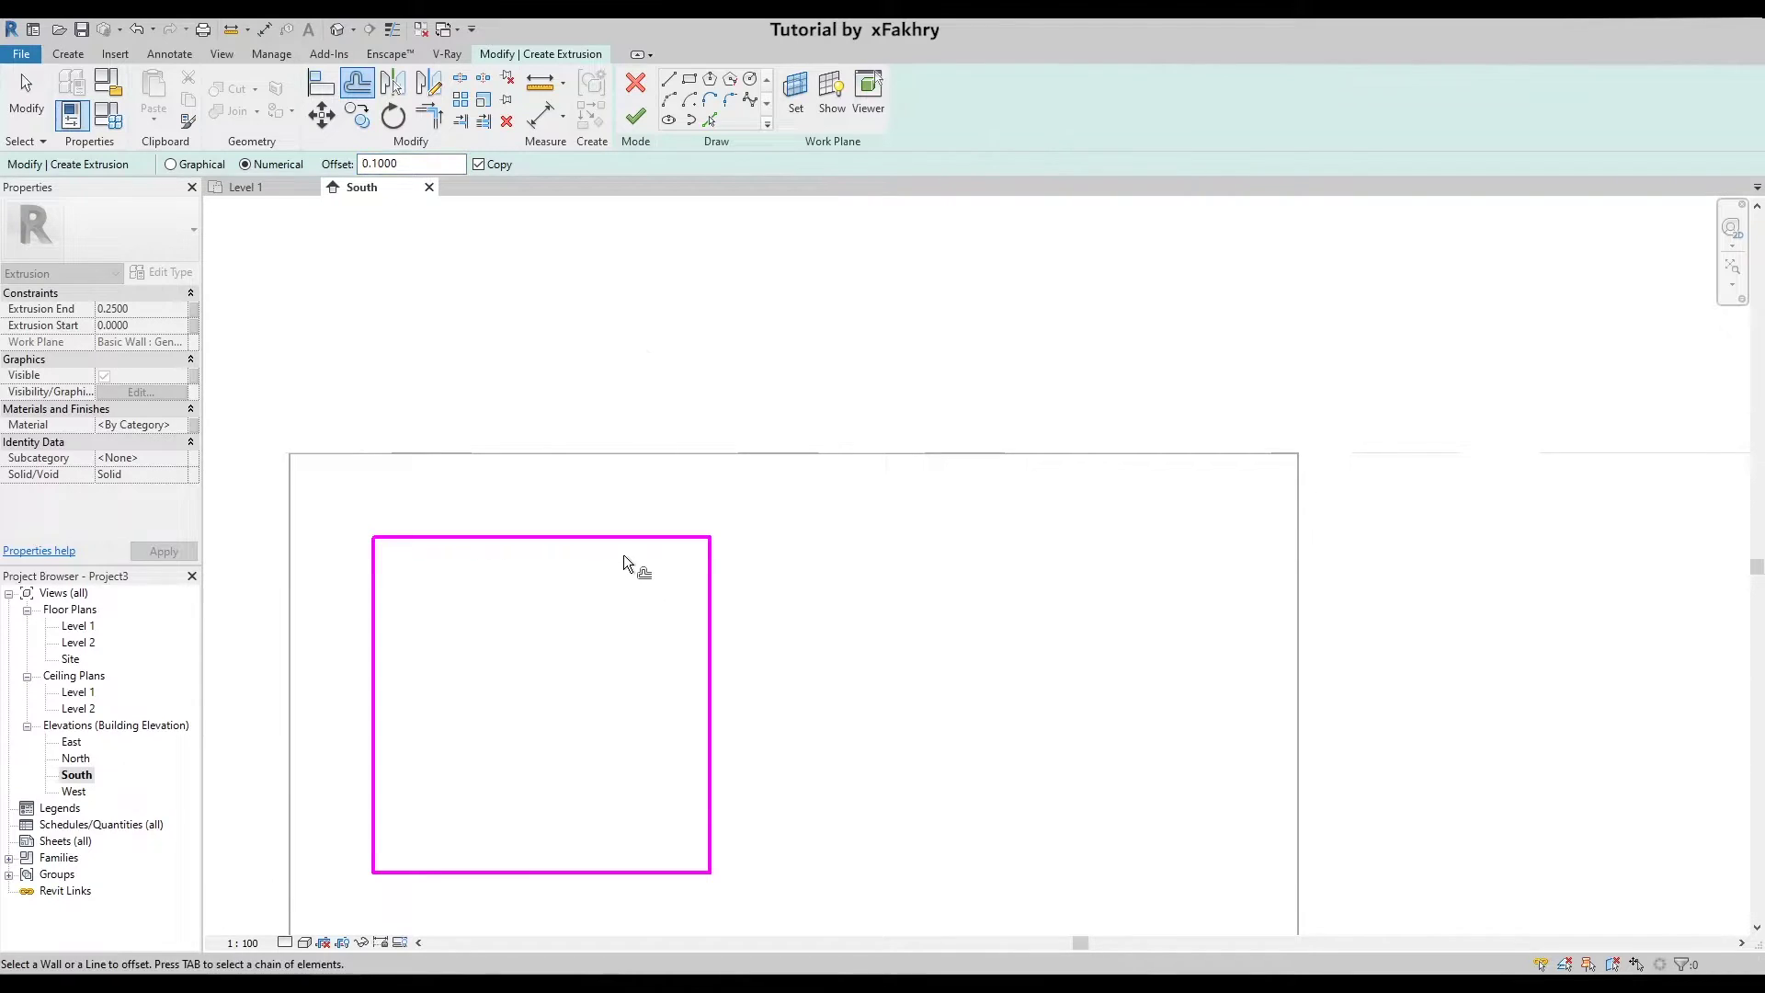
{"action": "key", "text": "Tab"}
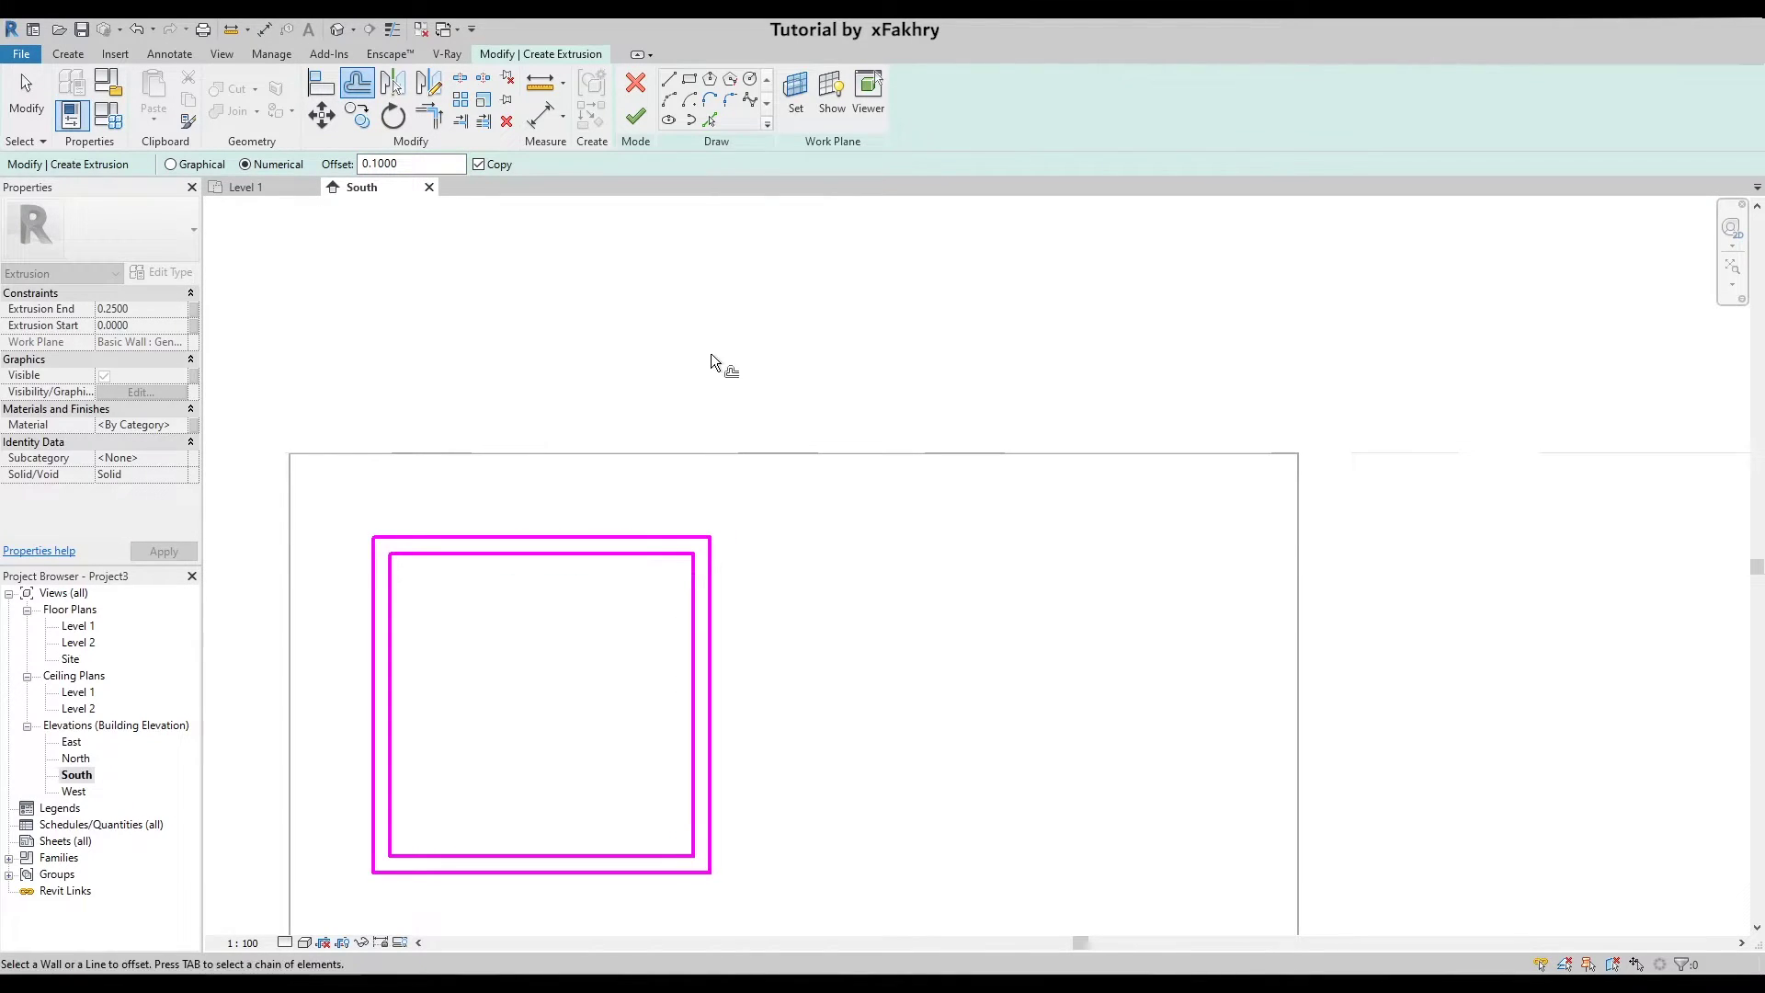
{"action": "scroll", "coordinate": [709, 358], "scroll_direction": "down", "scroll_amount": 1}
{"action": "key", "text": "Escape"}
{"action": "scroll", "coordinate": [475, 398], "scroll_direction": "down", "scroll_amount": 1}
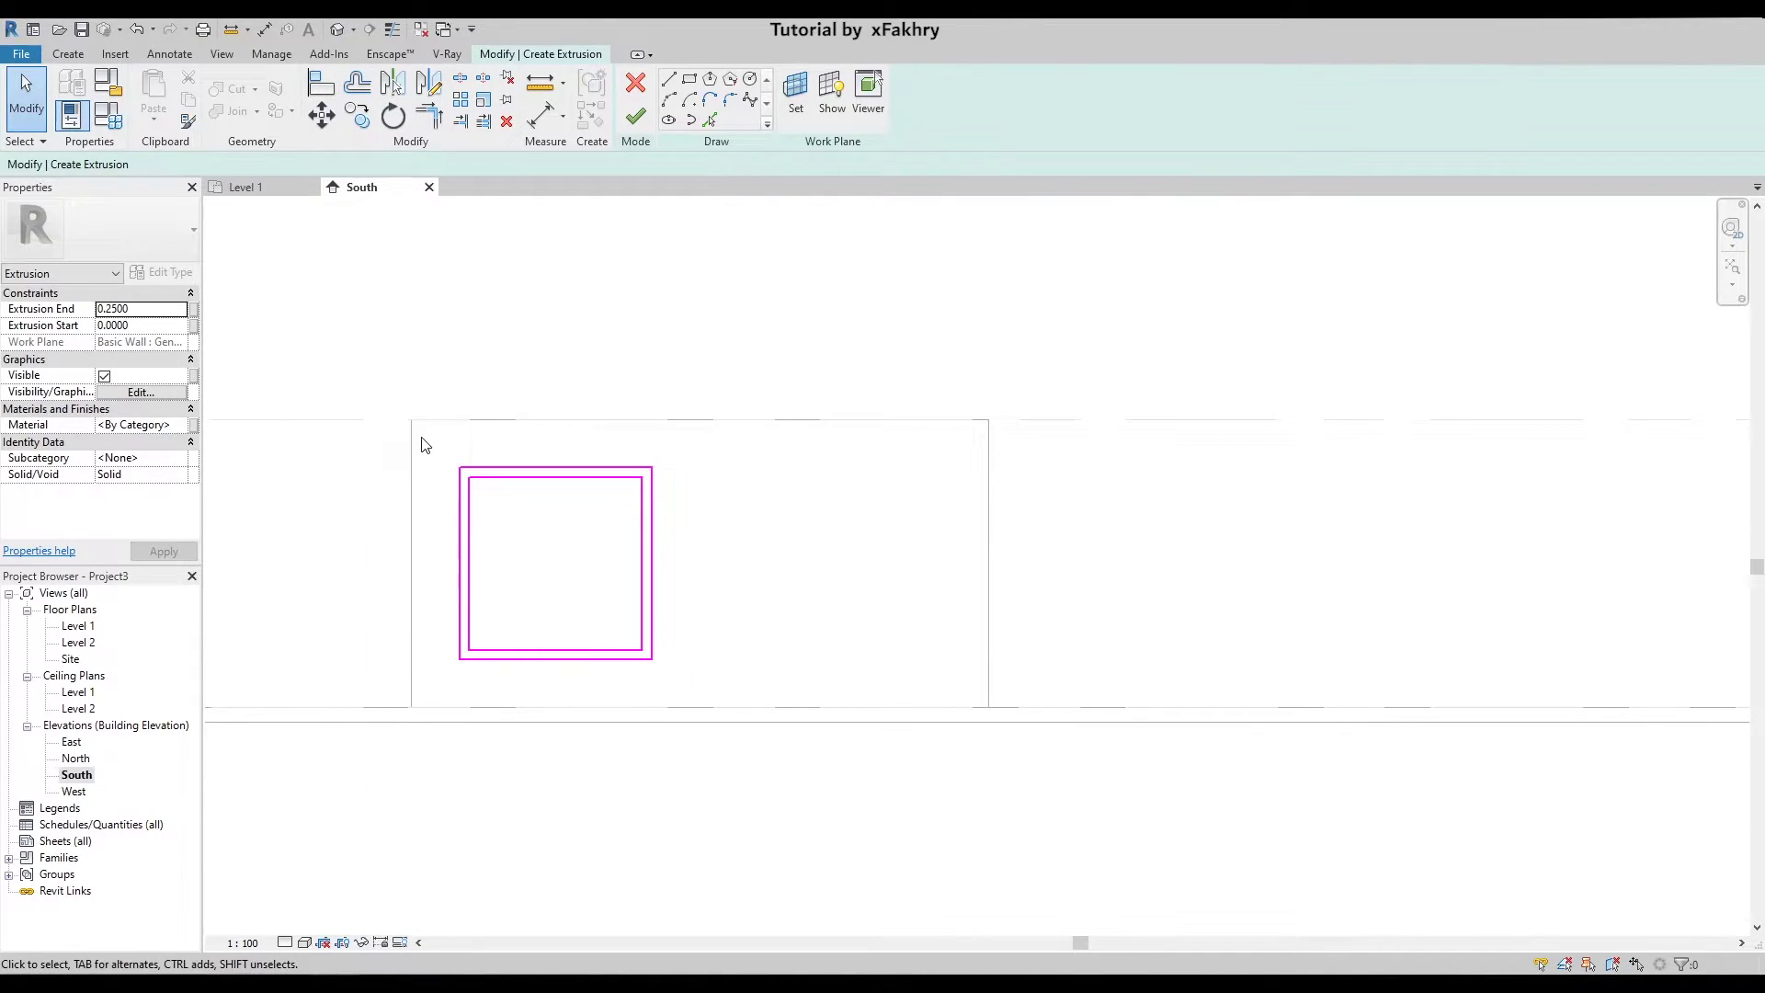
- Copy all eight frame sketch lines 2.7 to the right from the wall's top-left corner
{"action": "left_click_drag", "start_coordinate": [421, 438], "coordinate": [740, 697]}
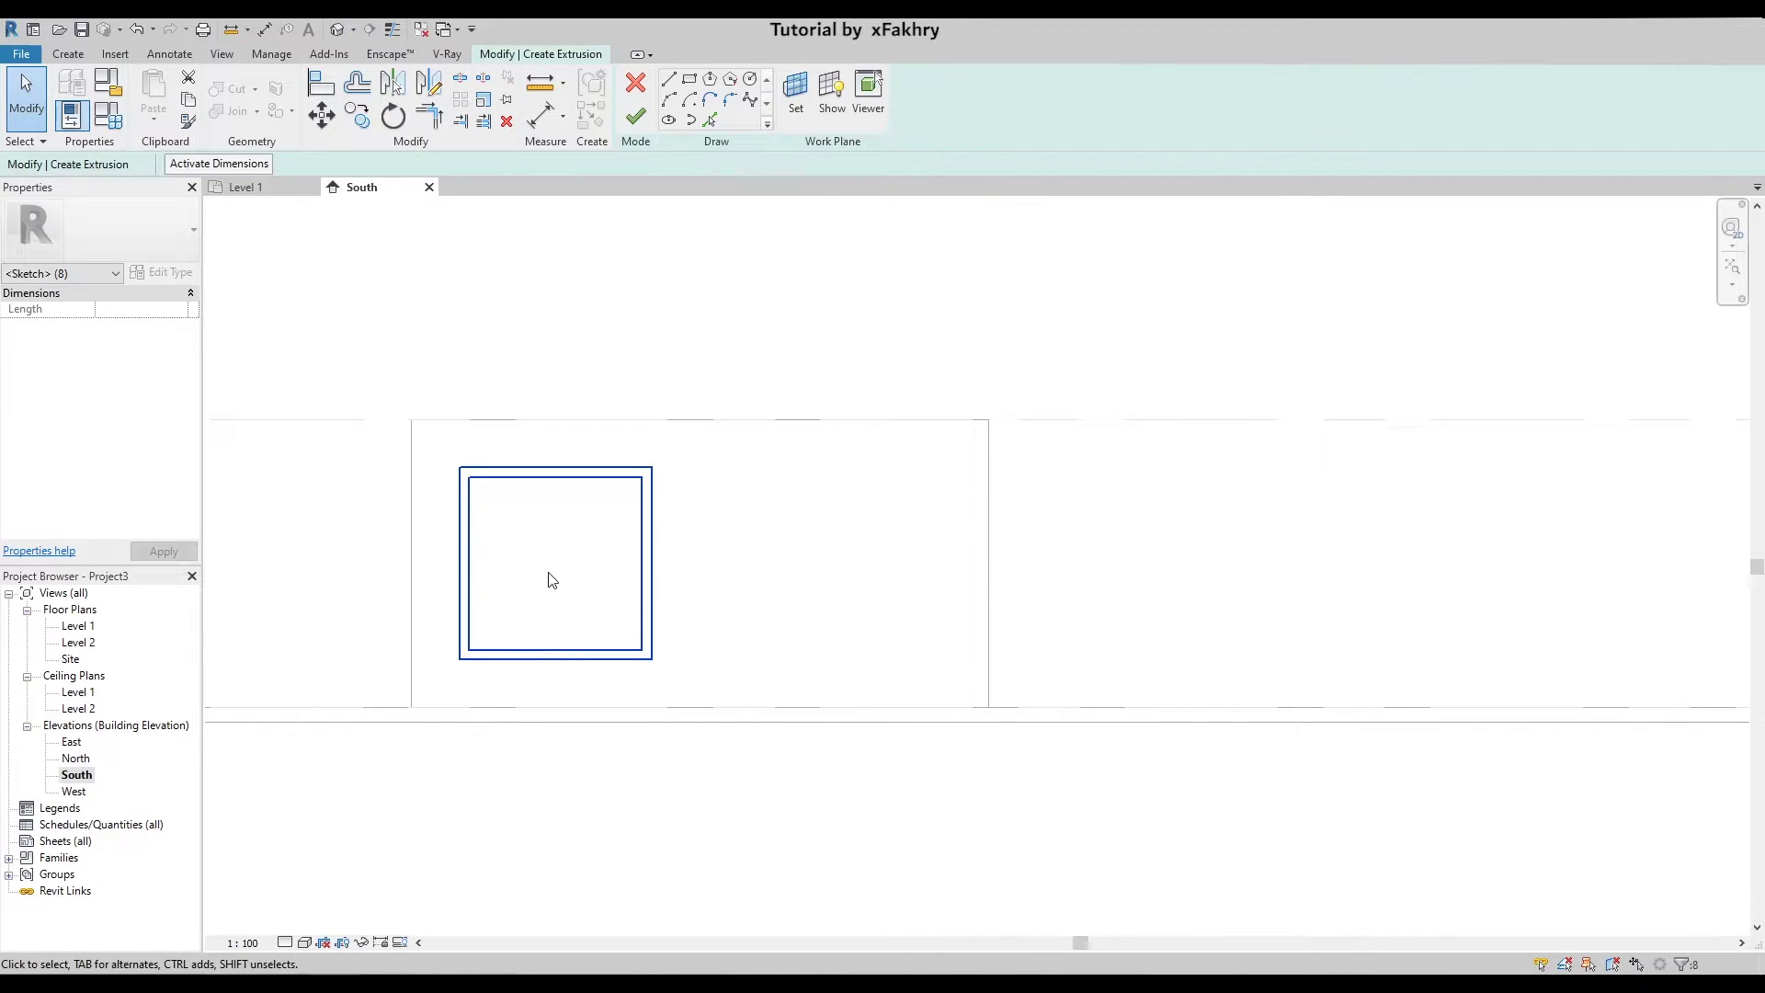
{"action": "key", "text": "c"}
{"action": "key", "text": "o"}
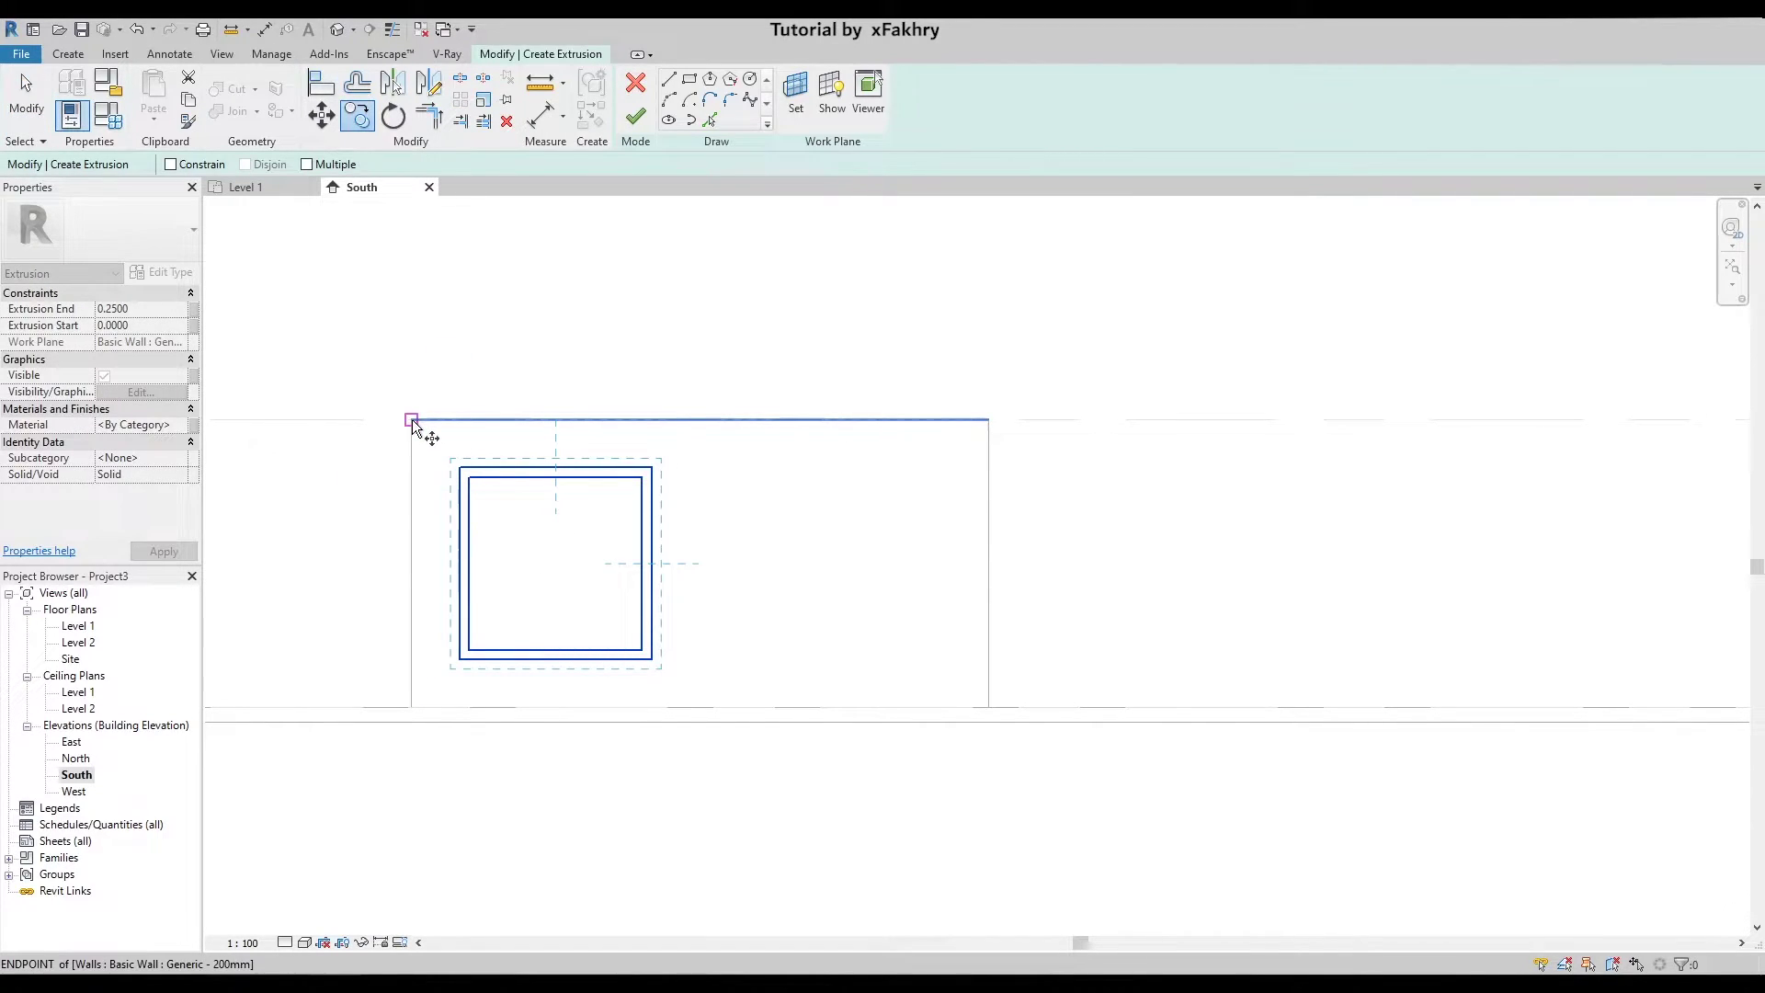
{"action": "left_click", "coordinate": [412, 419]}
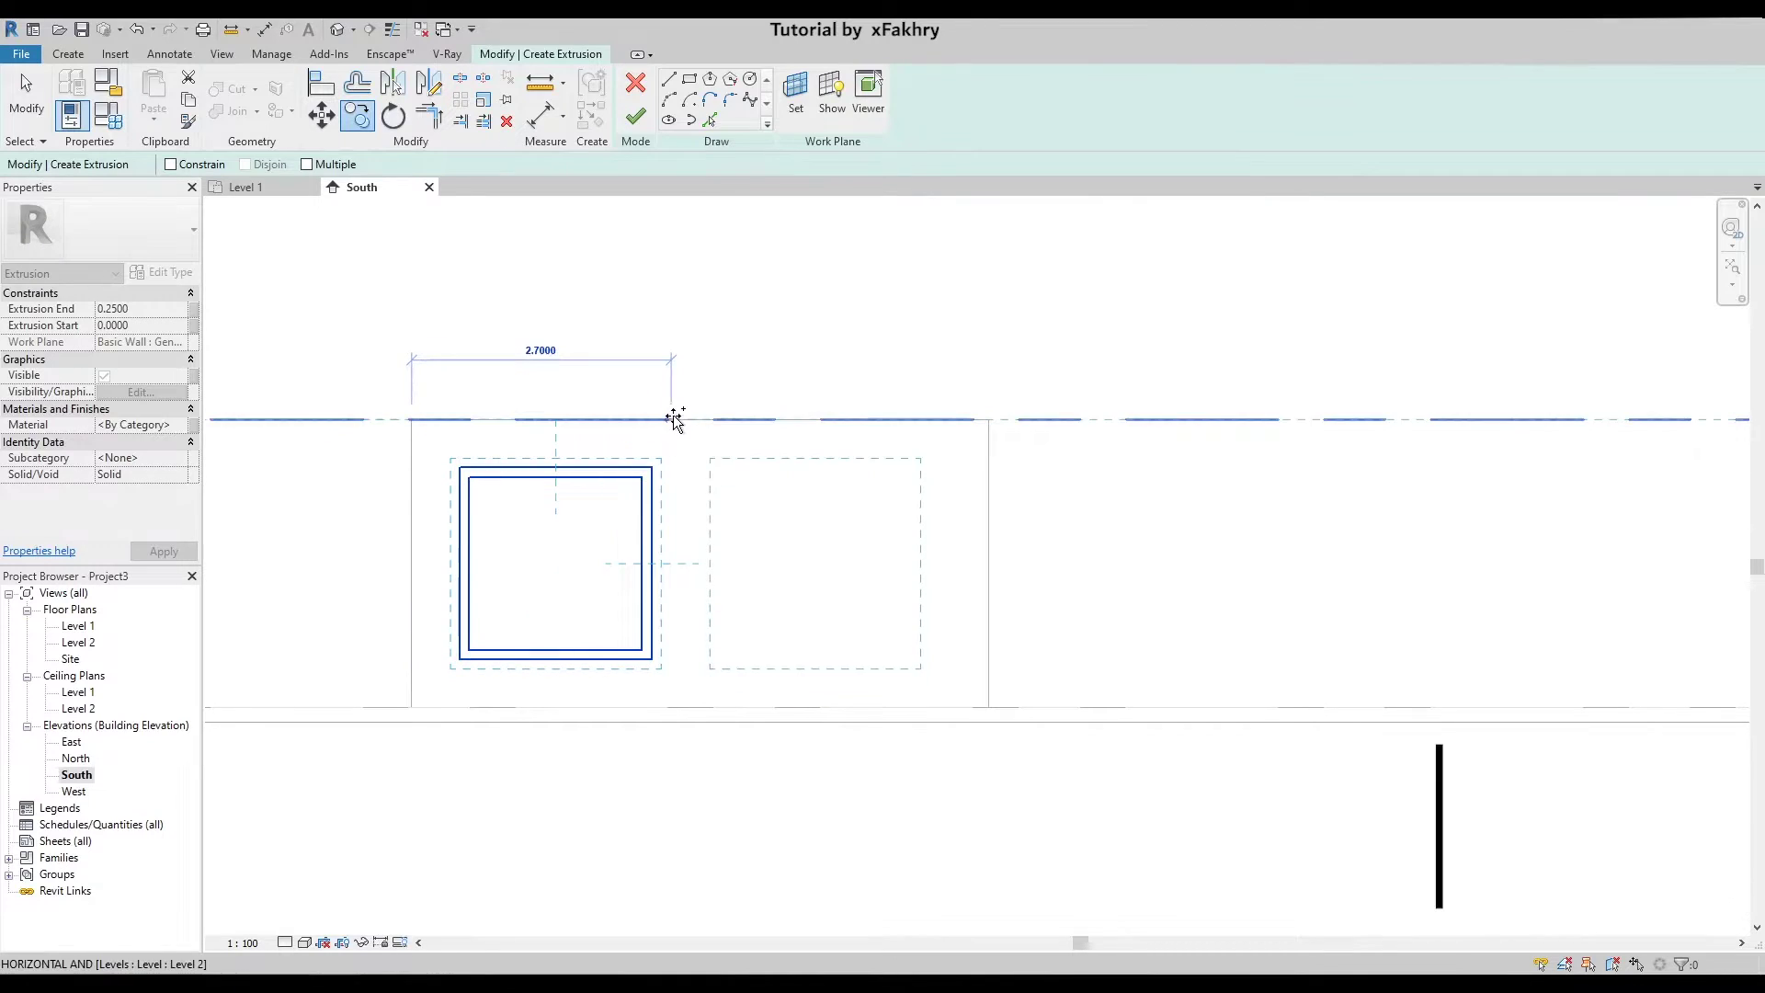
{"action": "left_click", "coordinate": [698, 419]}
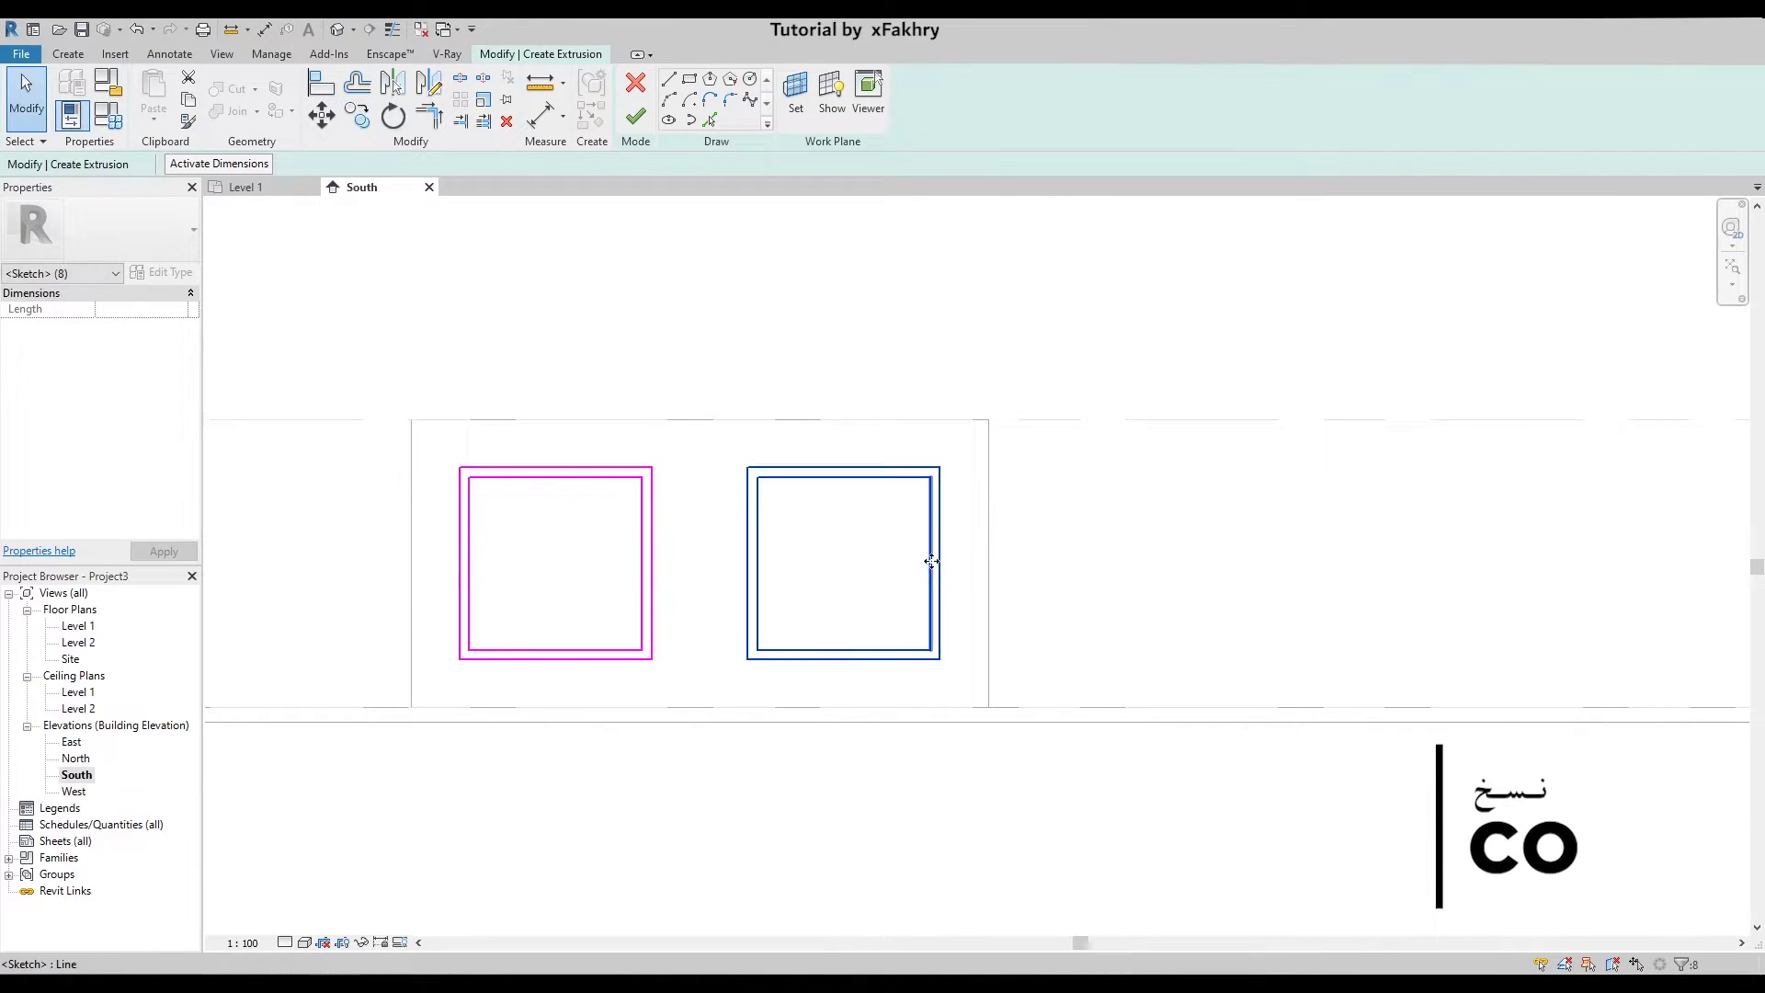
{"action": "key", "text": "Escape"}
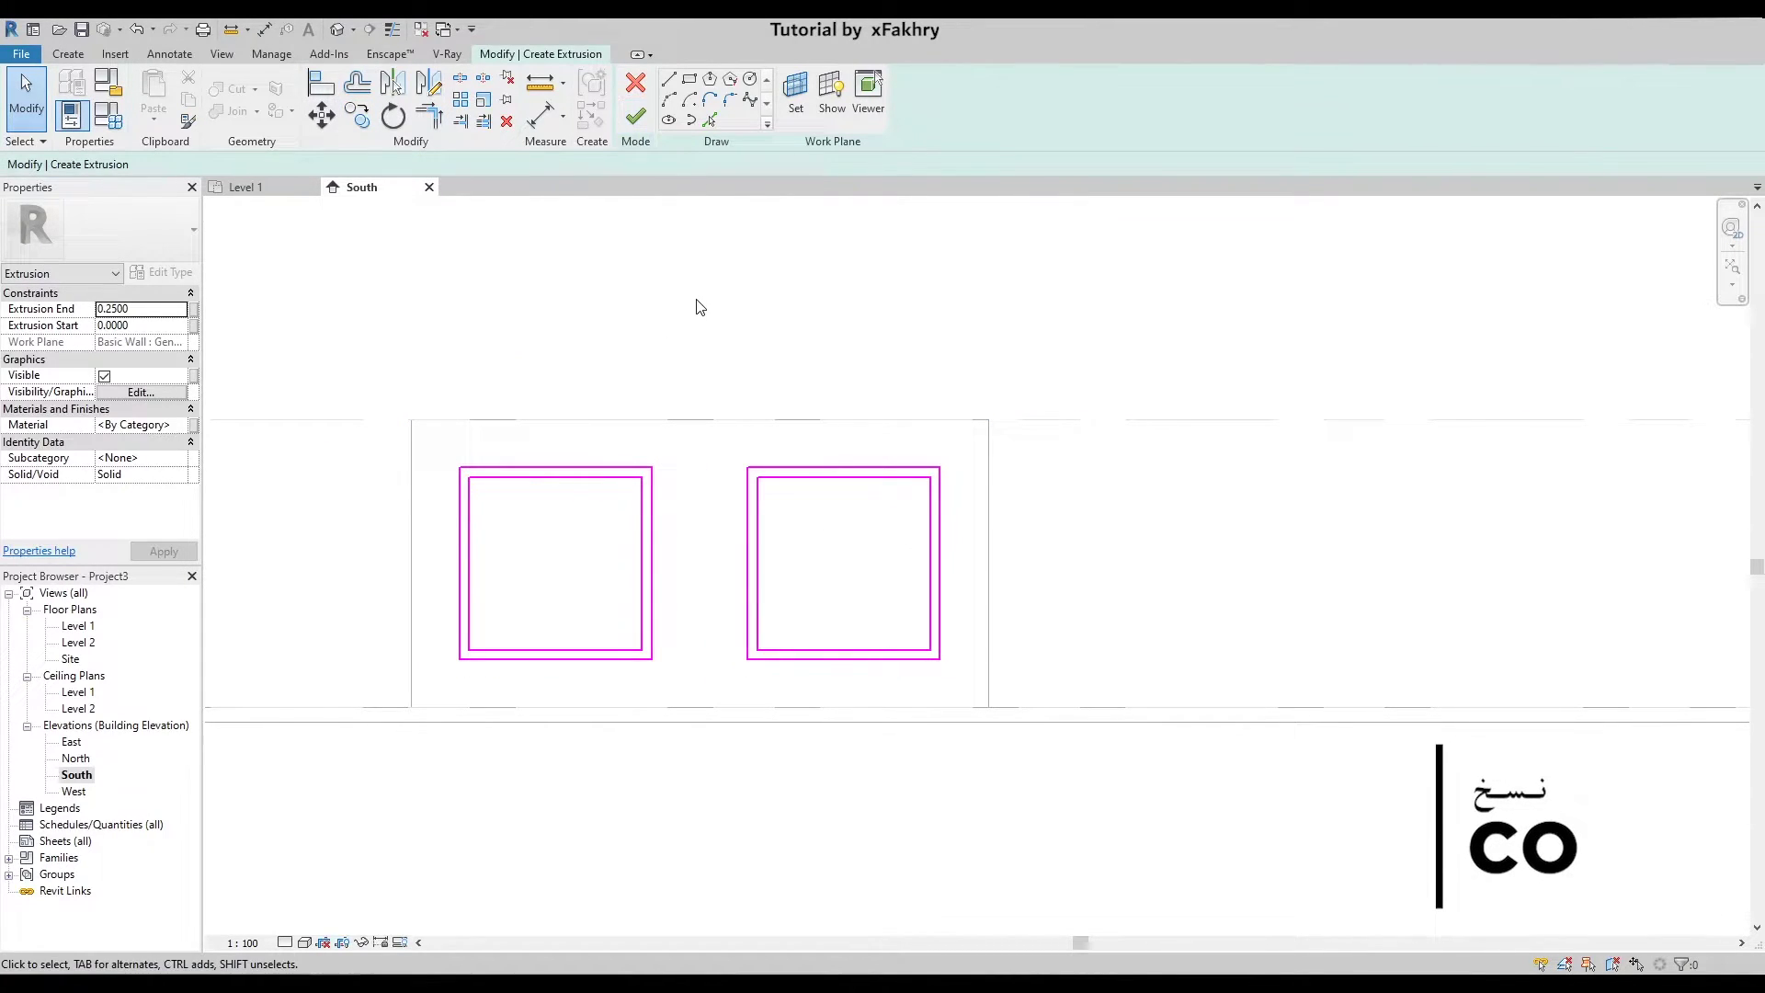
- Finish the sketch into 0.25-deep extrusions and select a frame in the default 3D view
{"action": "left_click", "coordinate": [636, 124]}
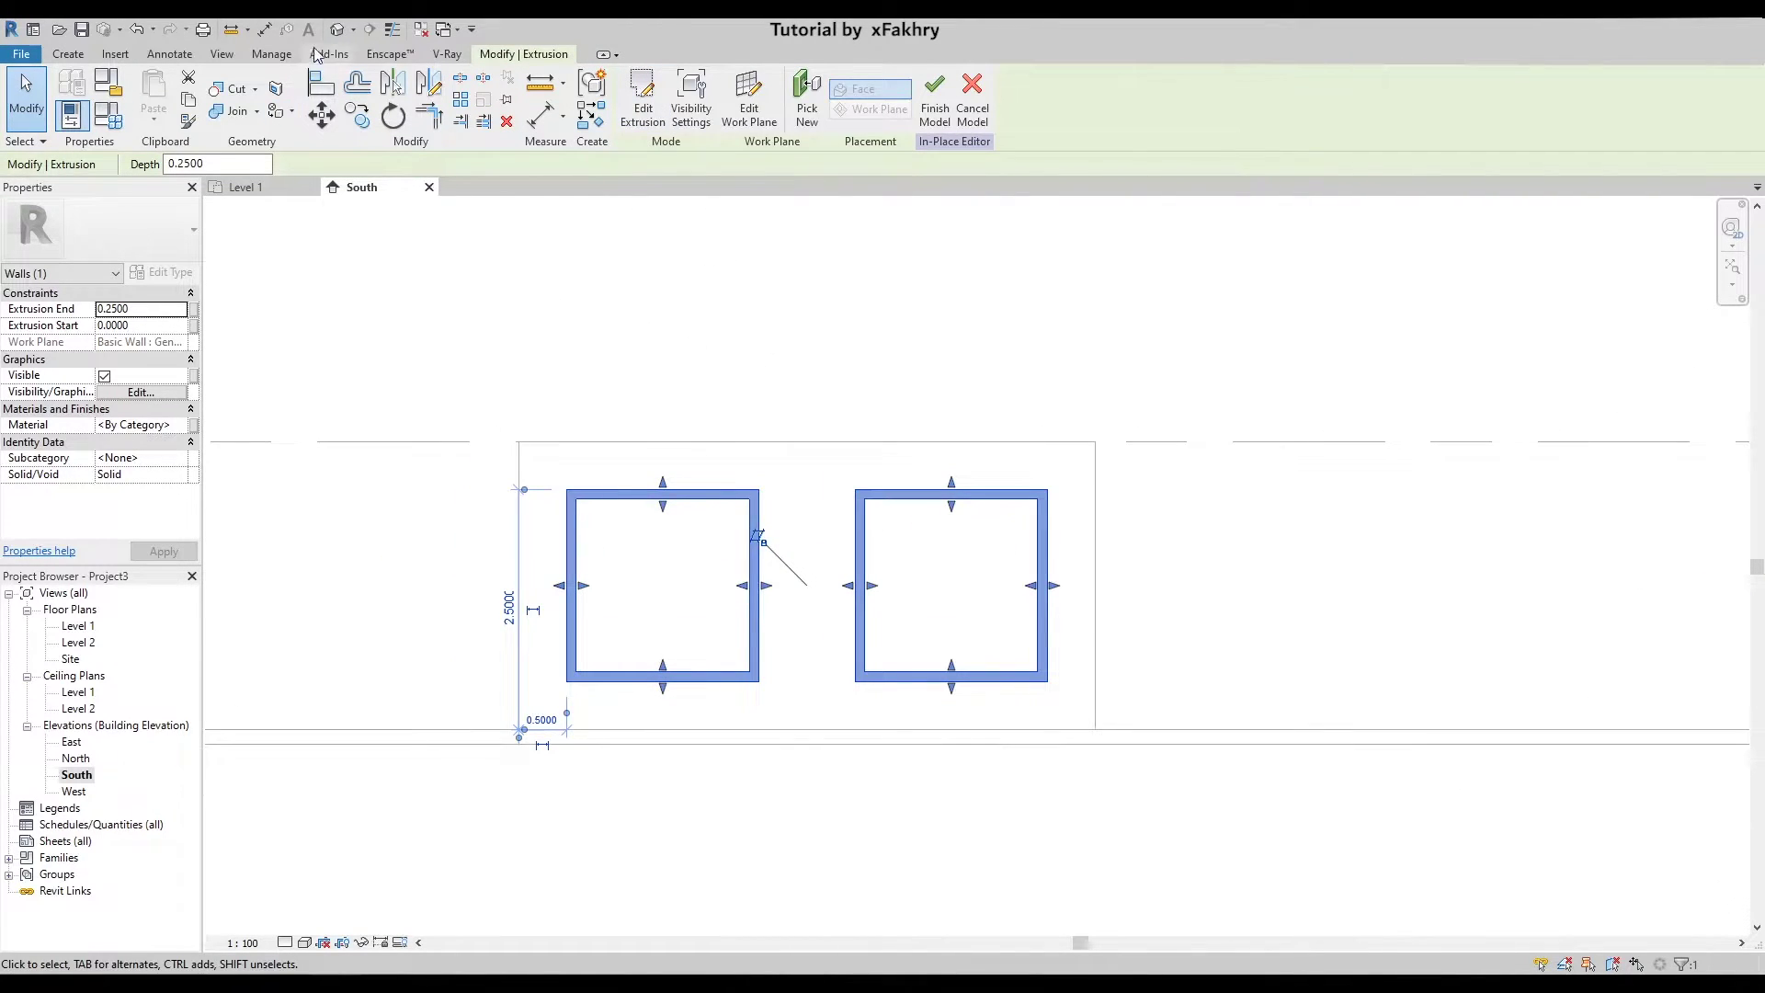
{"action": "left_click", "coordinate": [337, 29]}
{"action": "mouse_move", "coordinate": [1044, 445]}
{"action": "middle_mouse_down", "text": "shift"}
{"action": "mouse_move", "coordinate": [850, 524]}
{"action": "mouse_move", "coordinate": [1125, 553]}
{"action": "middle_mouse_up", "text": "shift"}
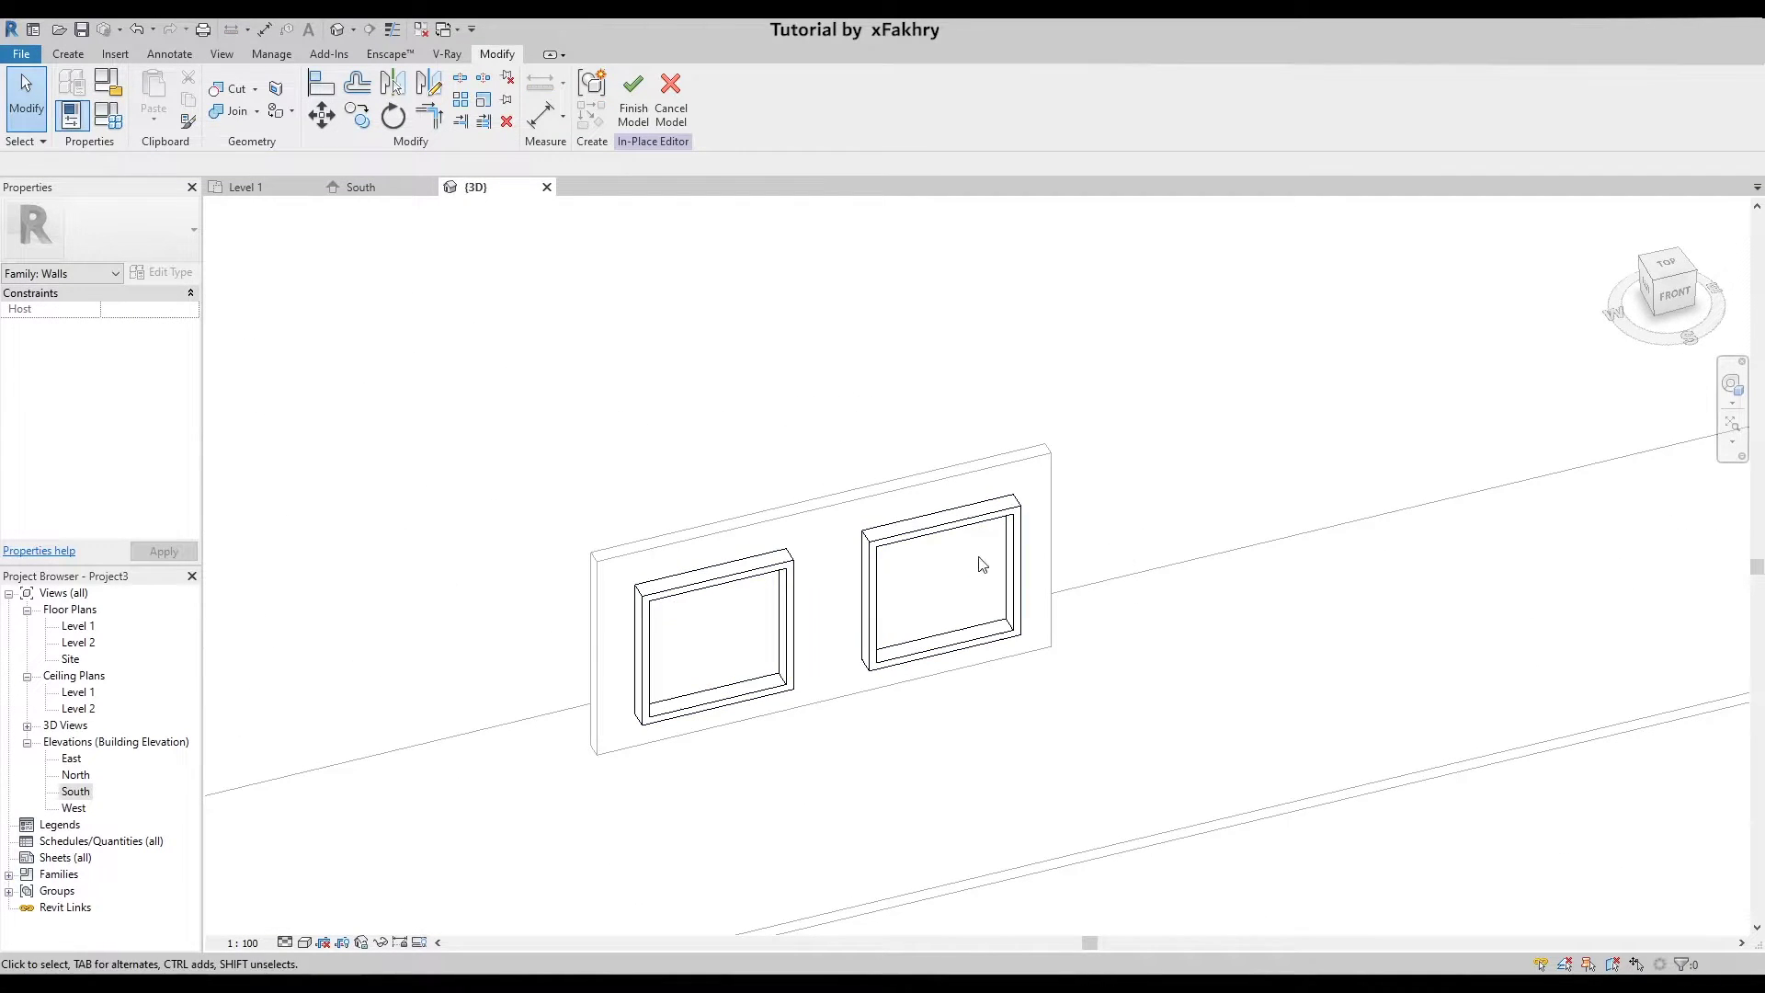
{"action": "middle_click_drag", "start_coordinate": [715, 662], "coordinate": [786, 682], "text": "shift"}
{"action": "scroll", "coordinate": [786, 682], "scroll_direction": "up", "scroll_amount": 3}
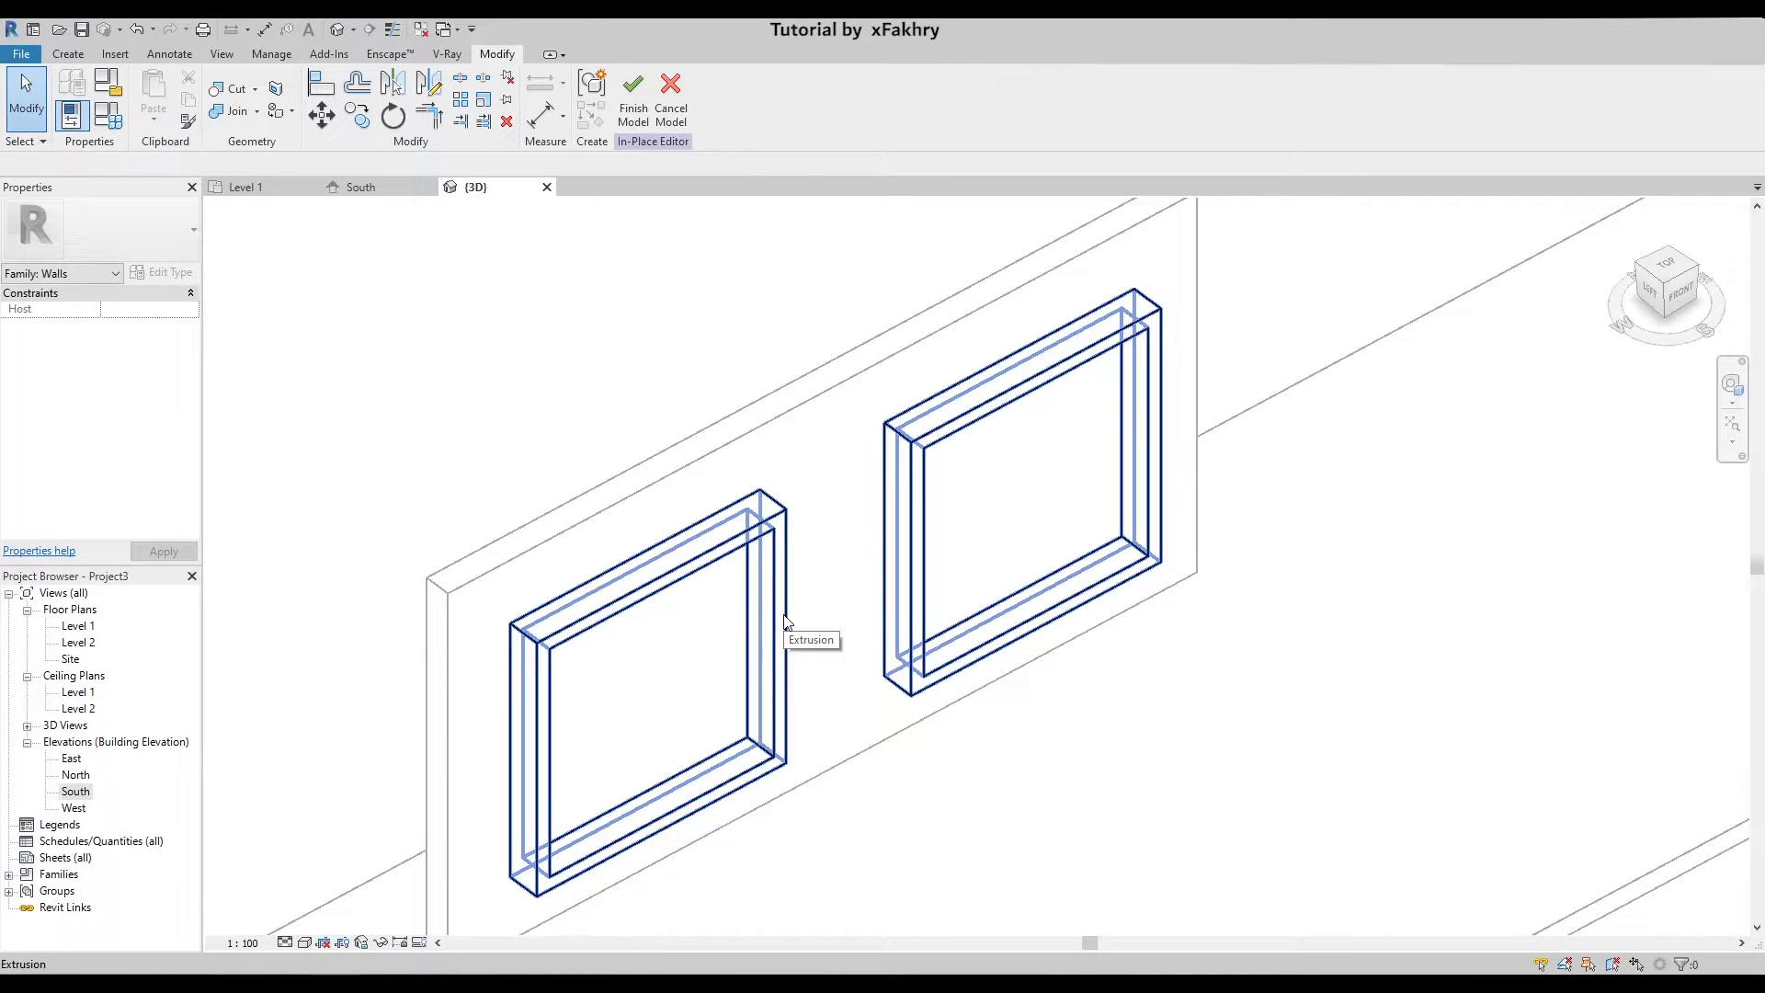
{"action": "left_click", "coordinate": [786, 623]}
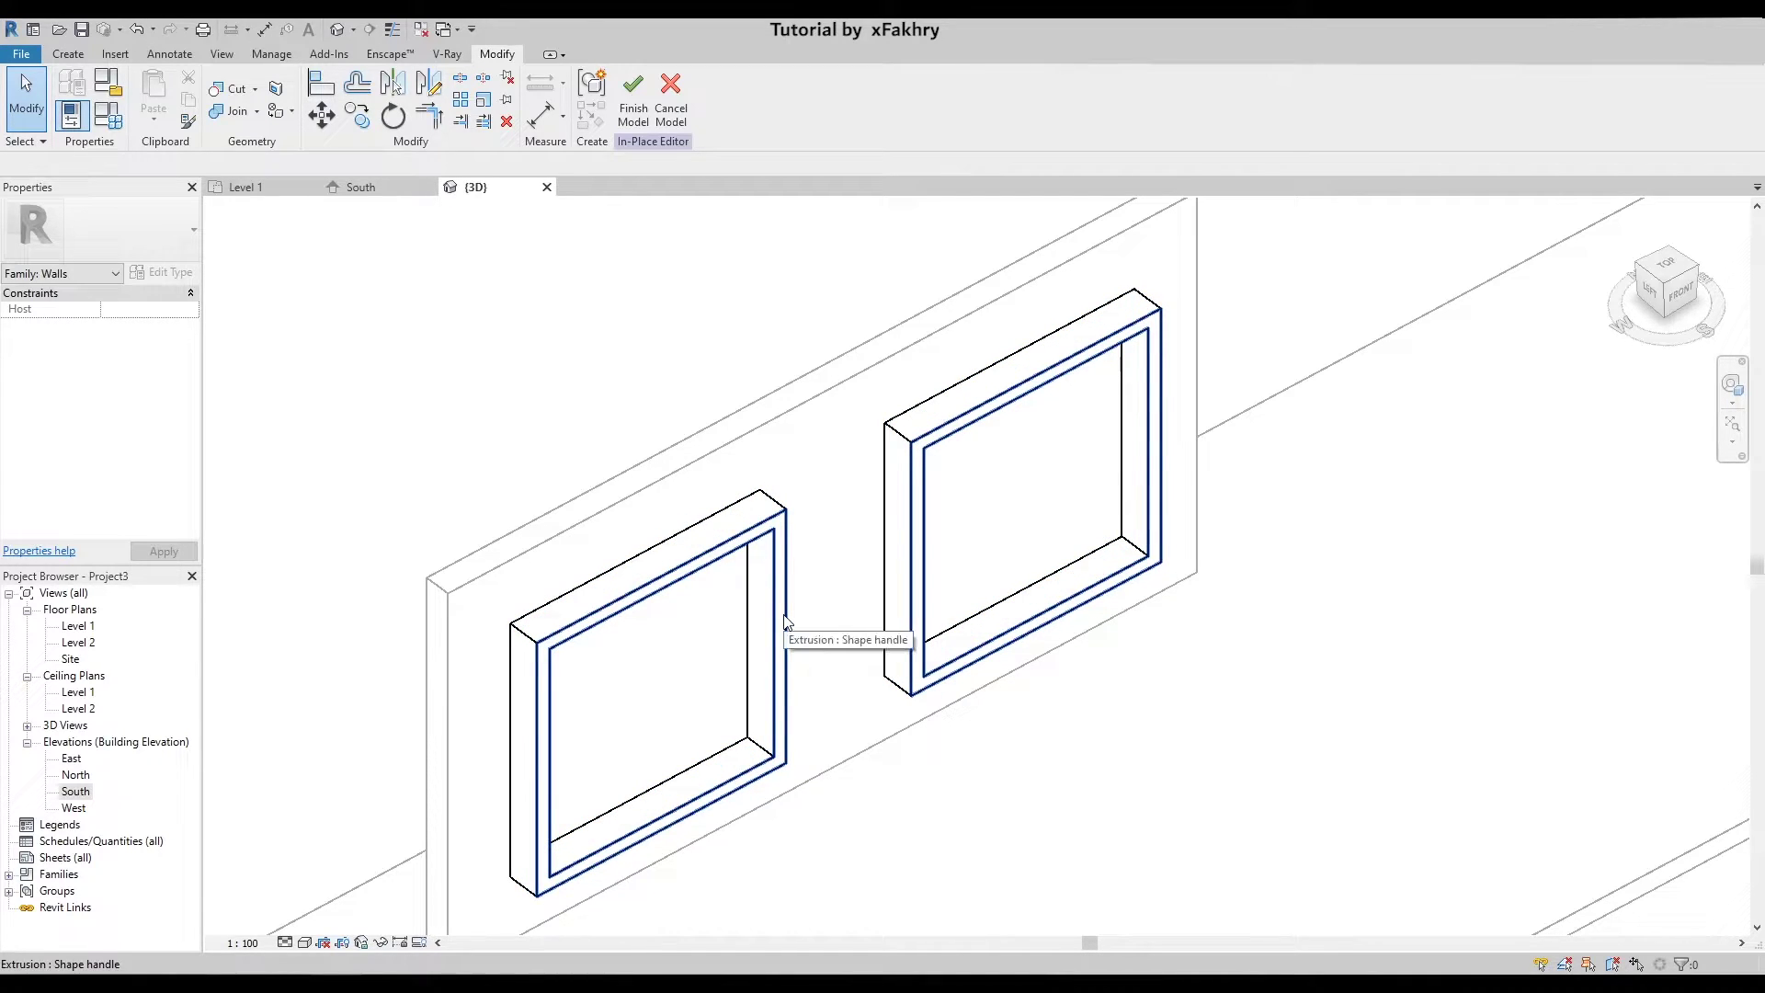
{"action": "left_click", "coordinate": [786, 622]}
{"action": "scroll", "coordinate": [786, 809], "scroll_direction": "up", "scroll_amount": 1}
- Change the frame extrusion depth from 0.2500 to 0.1 and view the wall front
{"action": "scroll", "coordinate": [786, 809], "scroll_direction": "up", "scroll_amount": 2}
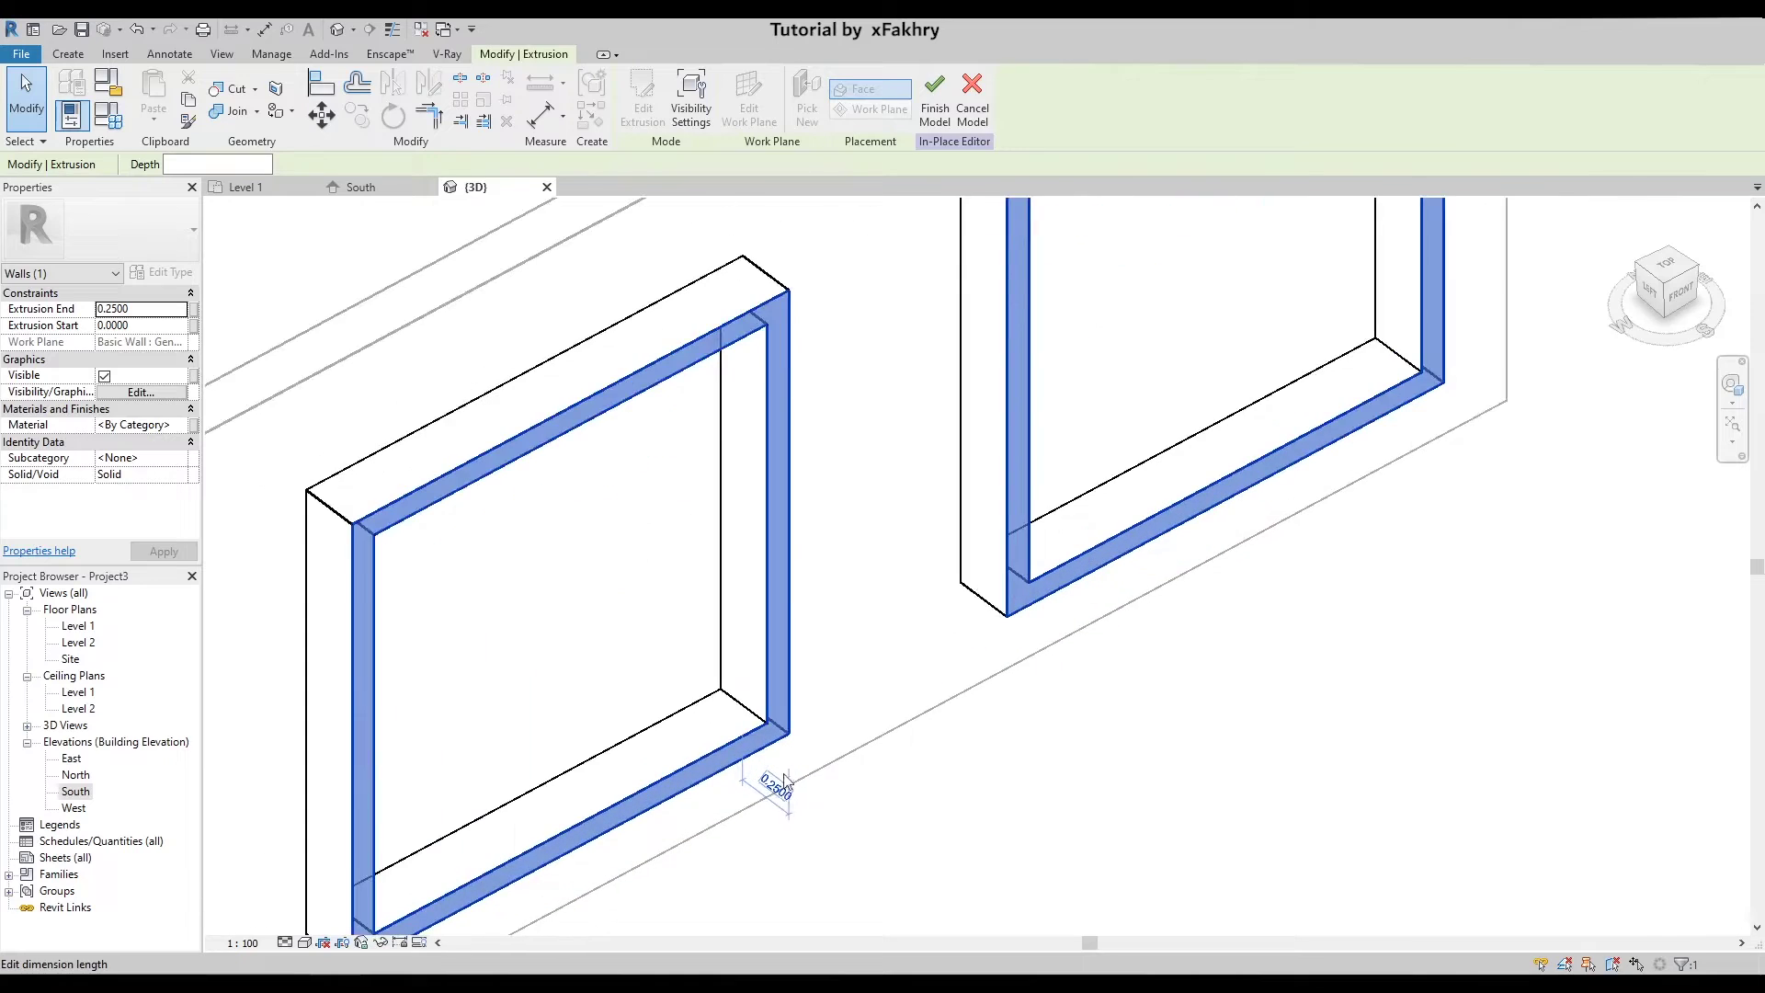
{"action": "scroll", "coordinate": [779, 789], "scroll_direction": "down", "scroll_amount": 2}
{"action": "scroll", "coordinate": [783, 772], "scroll_direction": "up", "scroll_amount": 2}
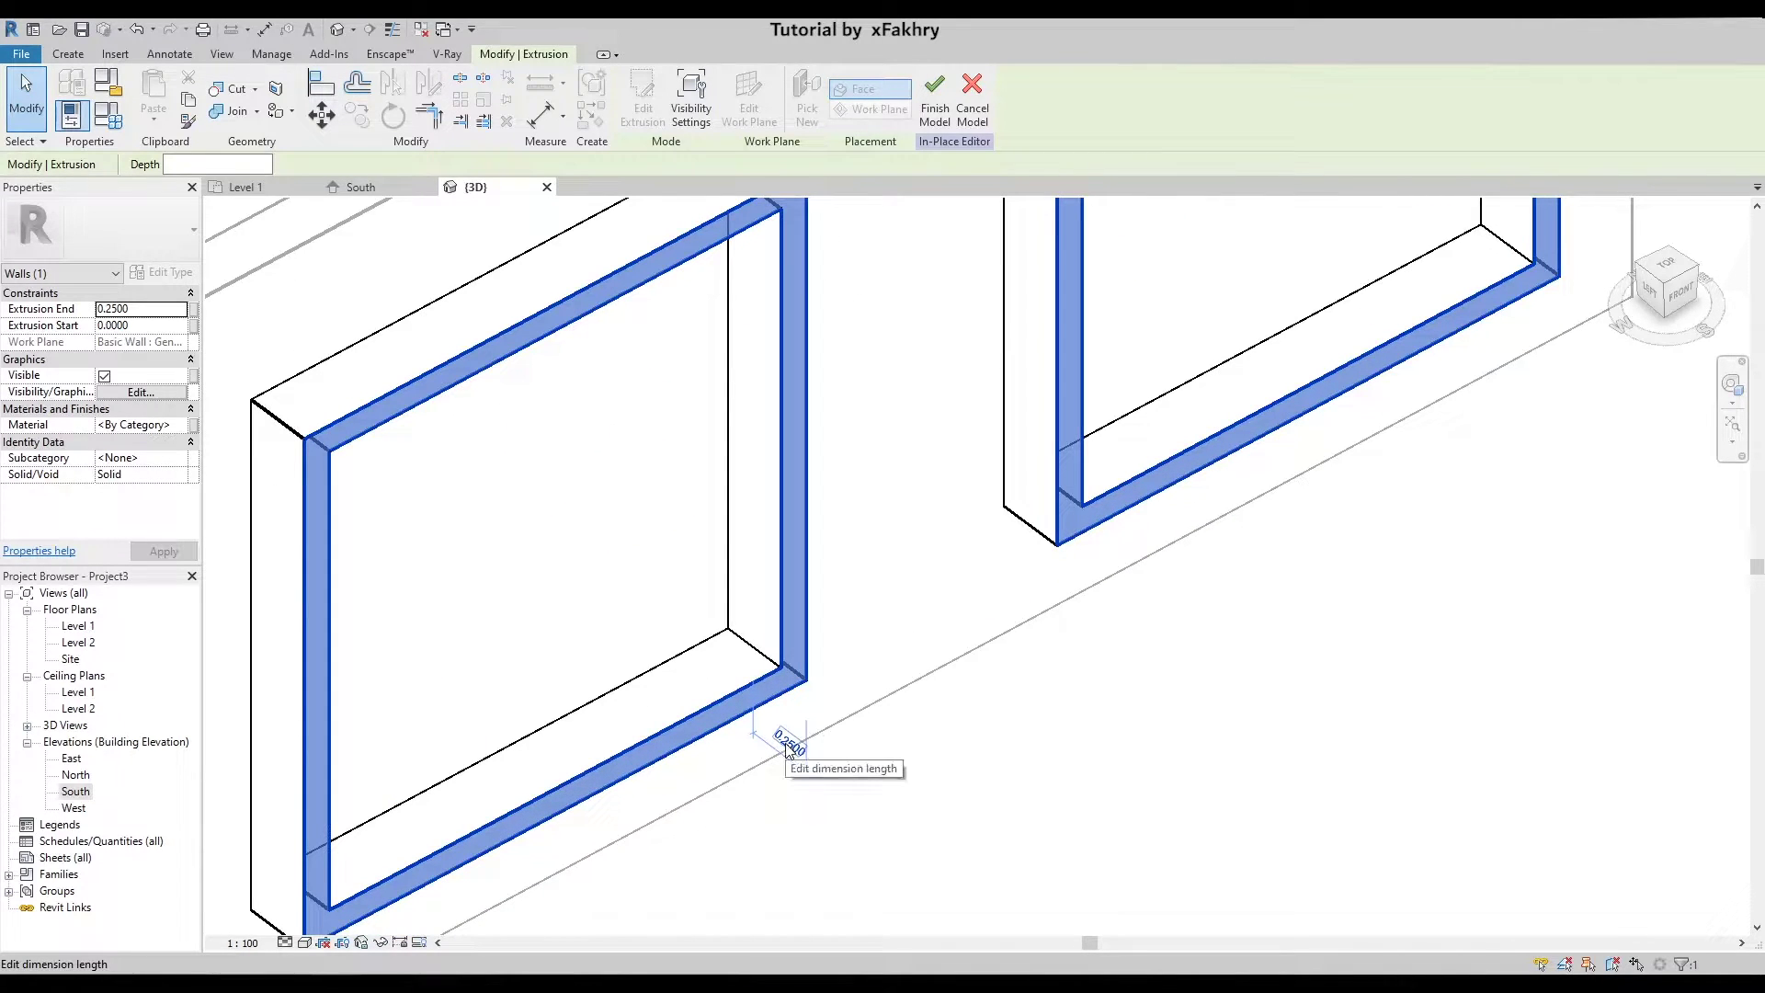
{"action": "left_click", "coordinate": [786, 746]}
{"action": "type", "text": "0."}
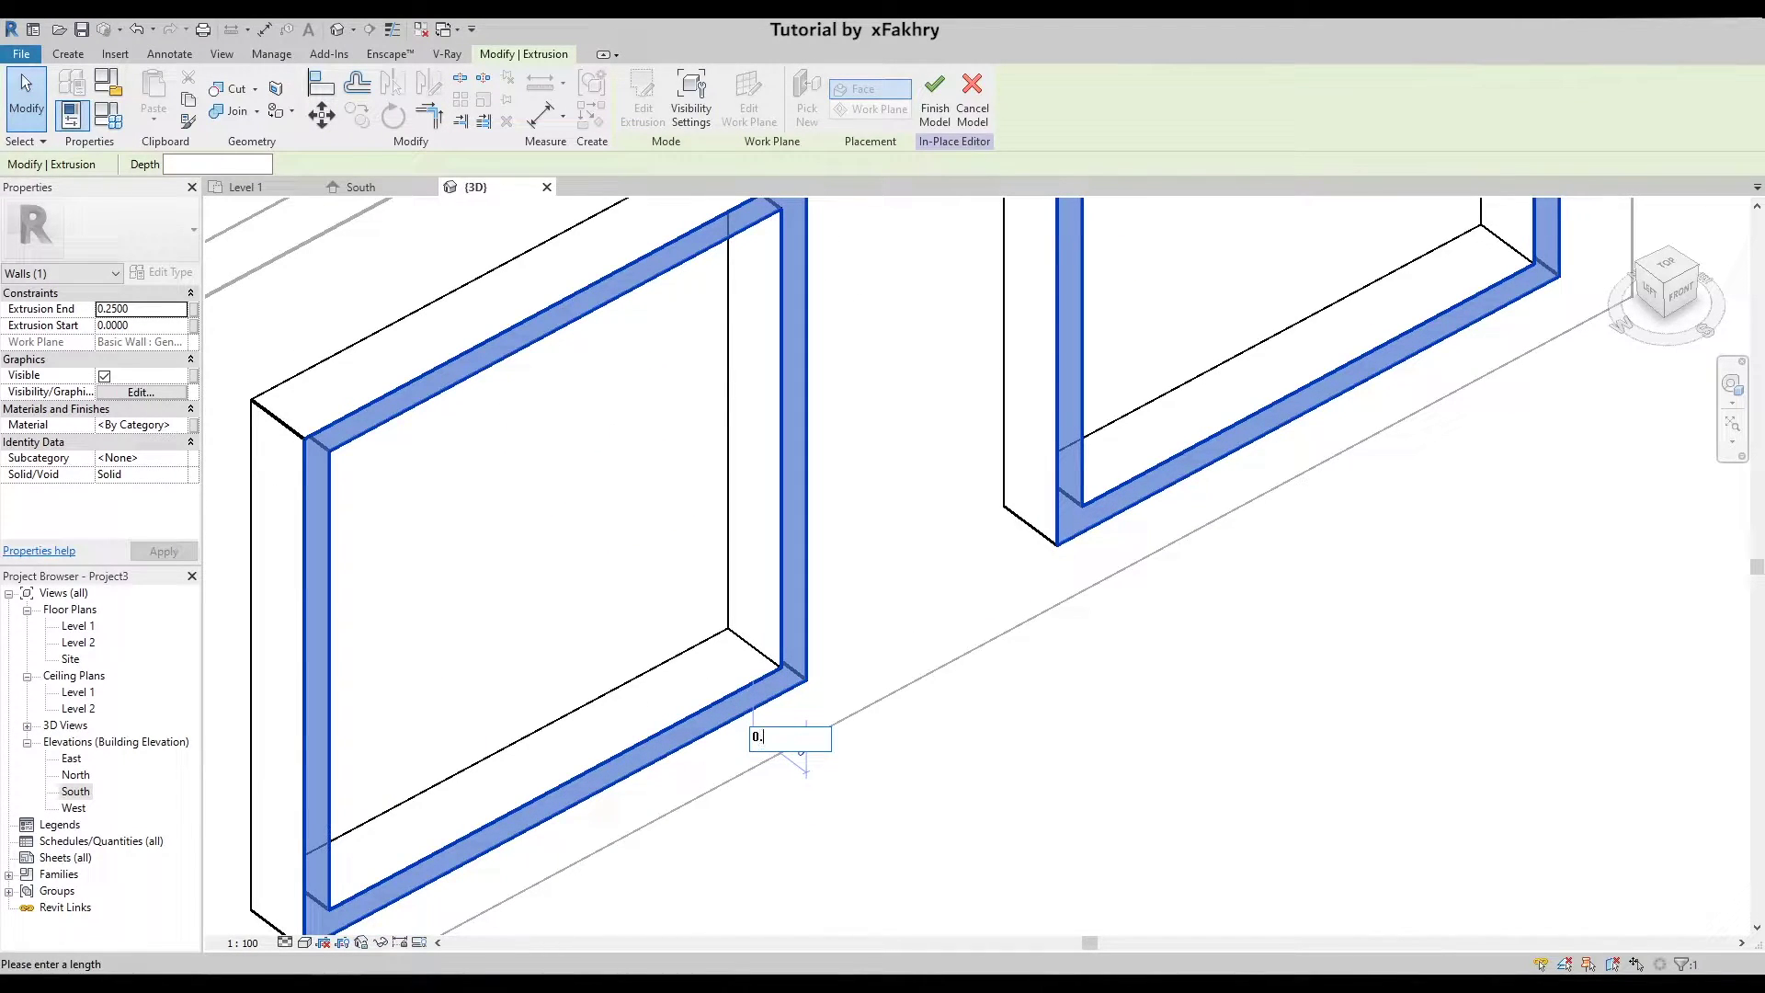
{"action": "type", "text": "1"}
{"action": "key", "text": "Return"}
{"action": "scroll", "coordinate": [790, 740], "scroll_direction": "down", "scroll_amount": 1}
{"action": "scroll", "coordinate": [791, 740], "scroll_direction": "down", "scroll_amount": 1}
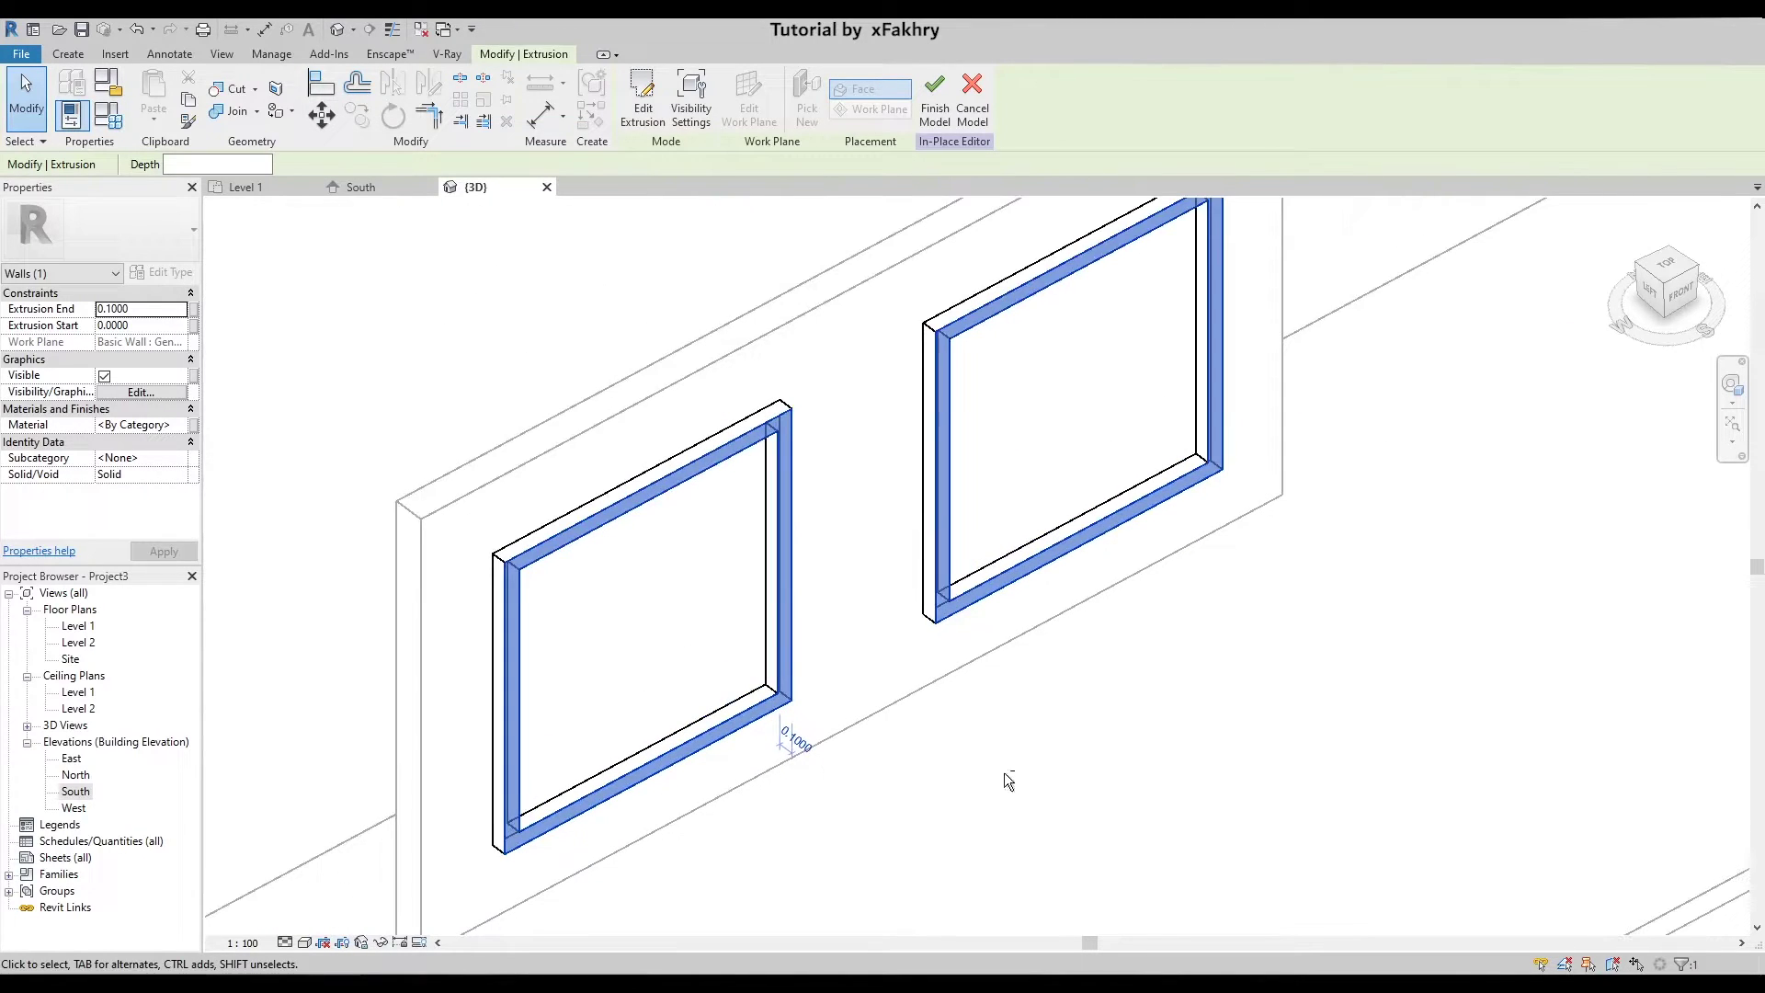
{"action": "mouse_move", "coordinate": [1003, 773]}
{"action": "middle_mouse_down", "text": "shift"}
{"action": "mouse_move", "coordinate": [881, 651]}
{"action": "mouse_move", "coordinate": [827, 709]}
{"action": "middle_mouse_up", "text": "shift"}
{"action": "left_click", "coordinate": [1228, 428]}
- Finish the in-place Frames model
{"action": "scroll", "coordinate": [945, 630], "scroll_direction": "up", "scroll_amount": 2}
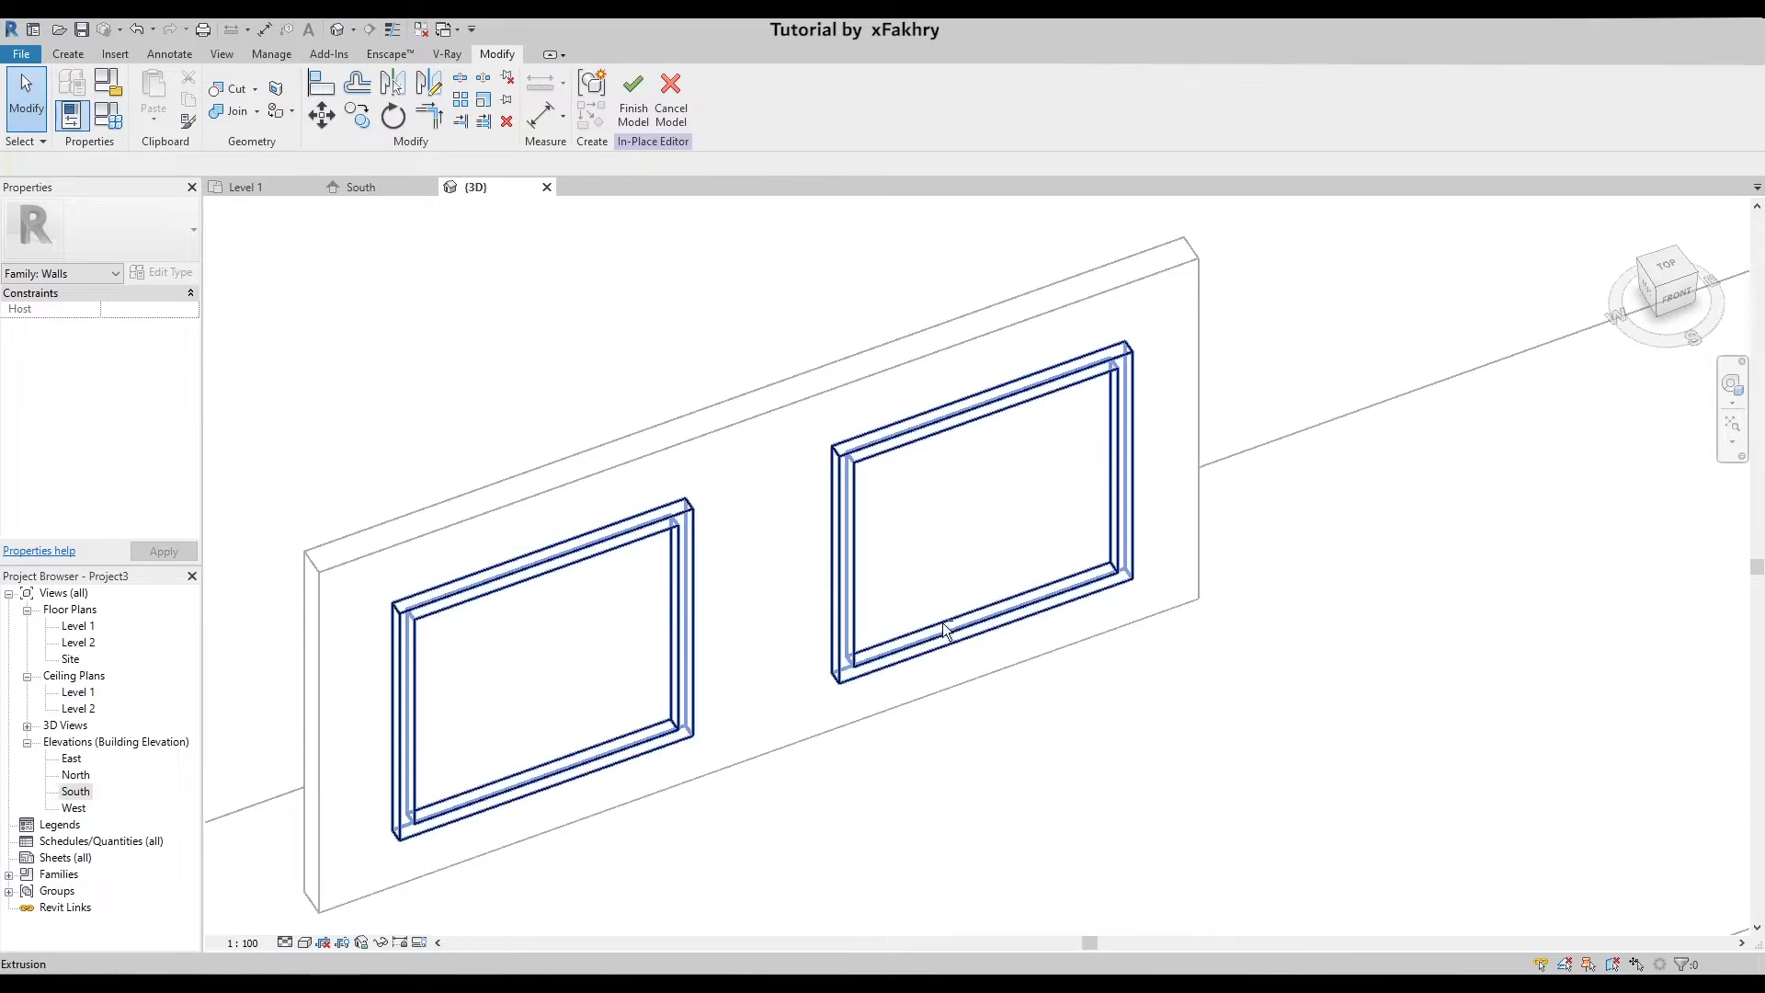
{"action": "middle_click_drag", "start_coordinate": [945, 631], "coordinate": [959, 618], "text": "shift"}
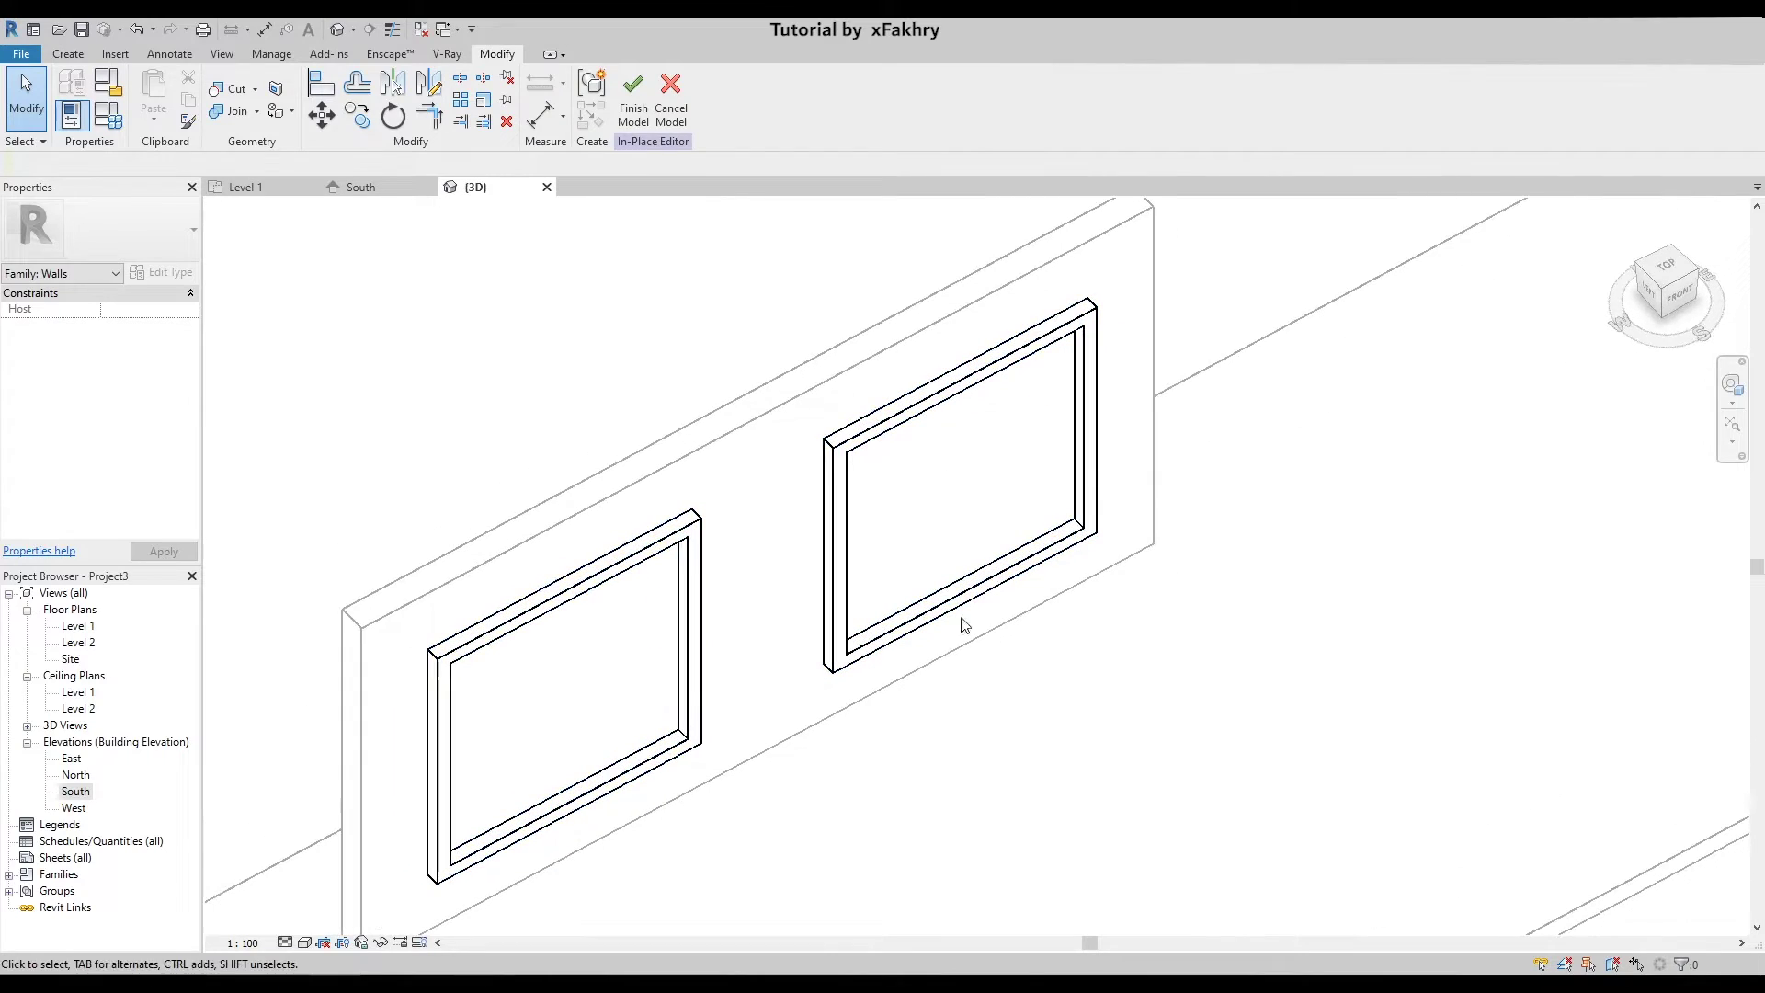
{"action": "left_click", "coordinate": [630, 106]}
- Set the 3D view's visual style to Consistent Colors and finish the model
{"action": "mouse_move", "coordinate": [965, 481]}
{"action": "middle_mouse_down", "text": "shift"}
{"action": "mouse_move", "coordinate": [1058, 569]}
{"action": "mouse_move", "coordinate": [750, 406]}
{"action": "mouse_move", "coordinate": [1056, 410]}
{"action": "mouse_move", "coordinate": [1072, 394]}
{"action": "middle_mouse_up", "text": "shift"}
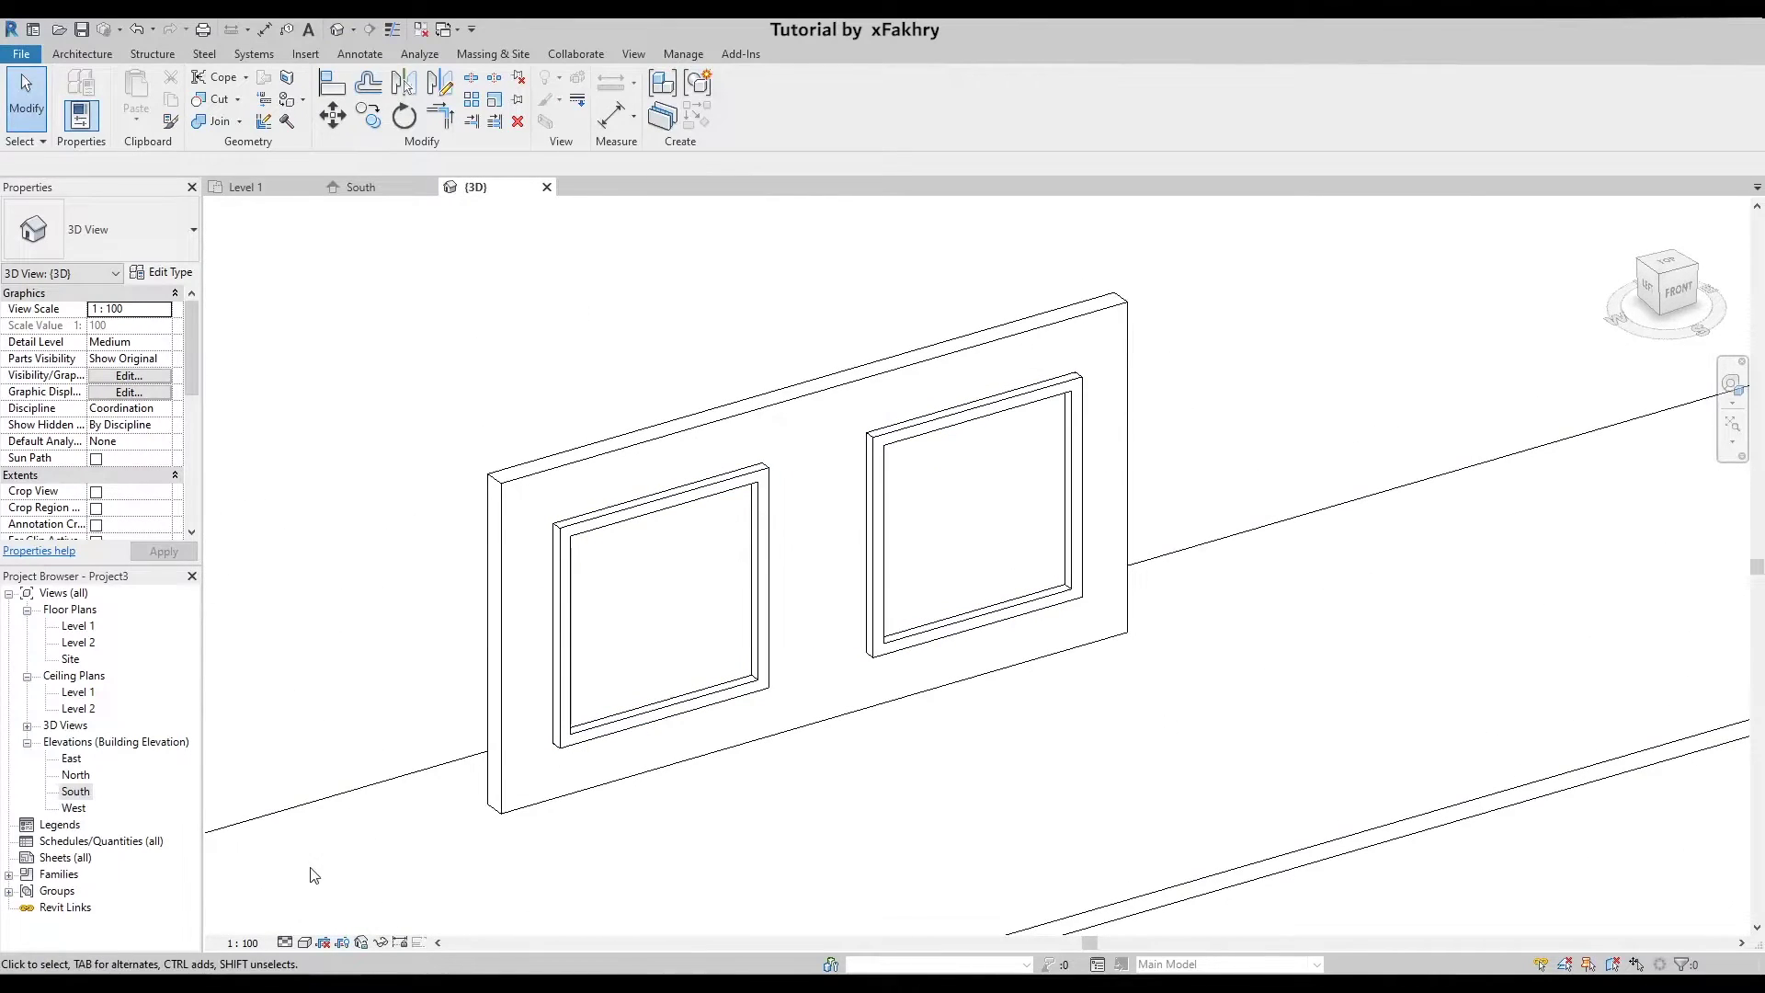
{"action": "left_click", "coordinate": [307, 943]}
{"action": "left_click", "coordinate": [367, 900]}
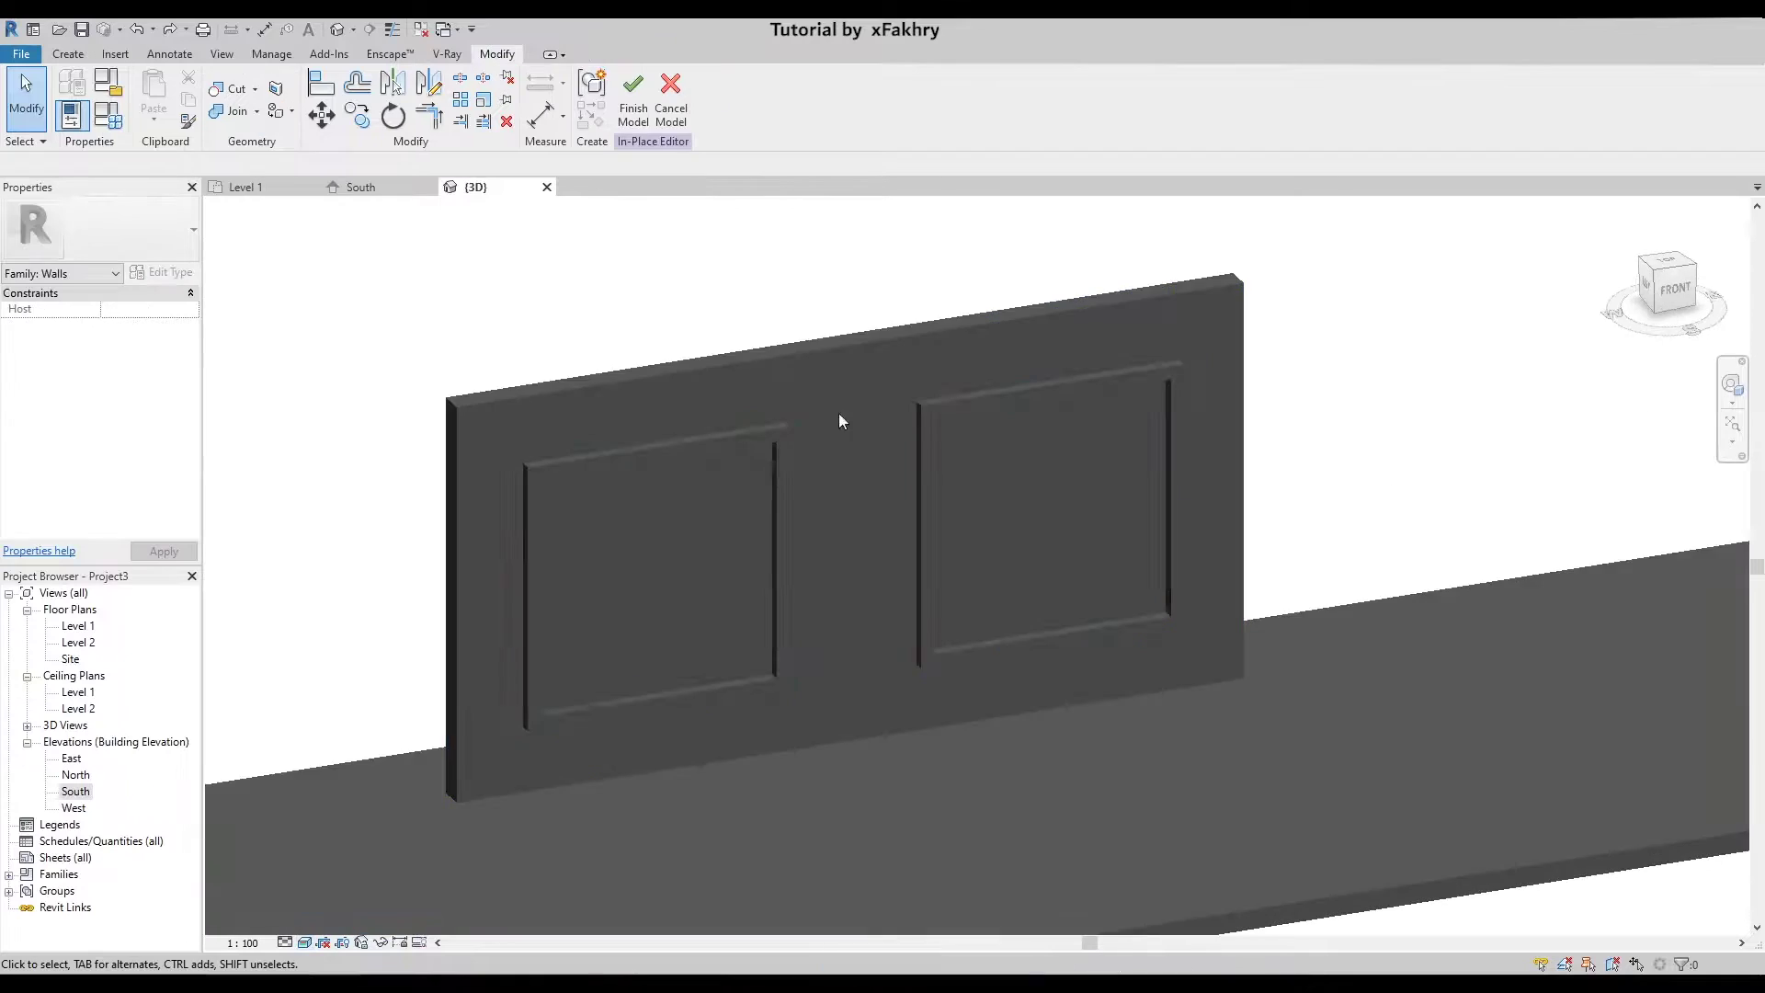
{"action": "scroll", "coordinate": [818, 432], "scroll_direction": "up", "scroll_amount": 3}
{"action": "key", "text": "Escape"}
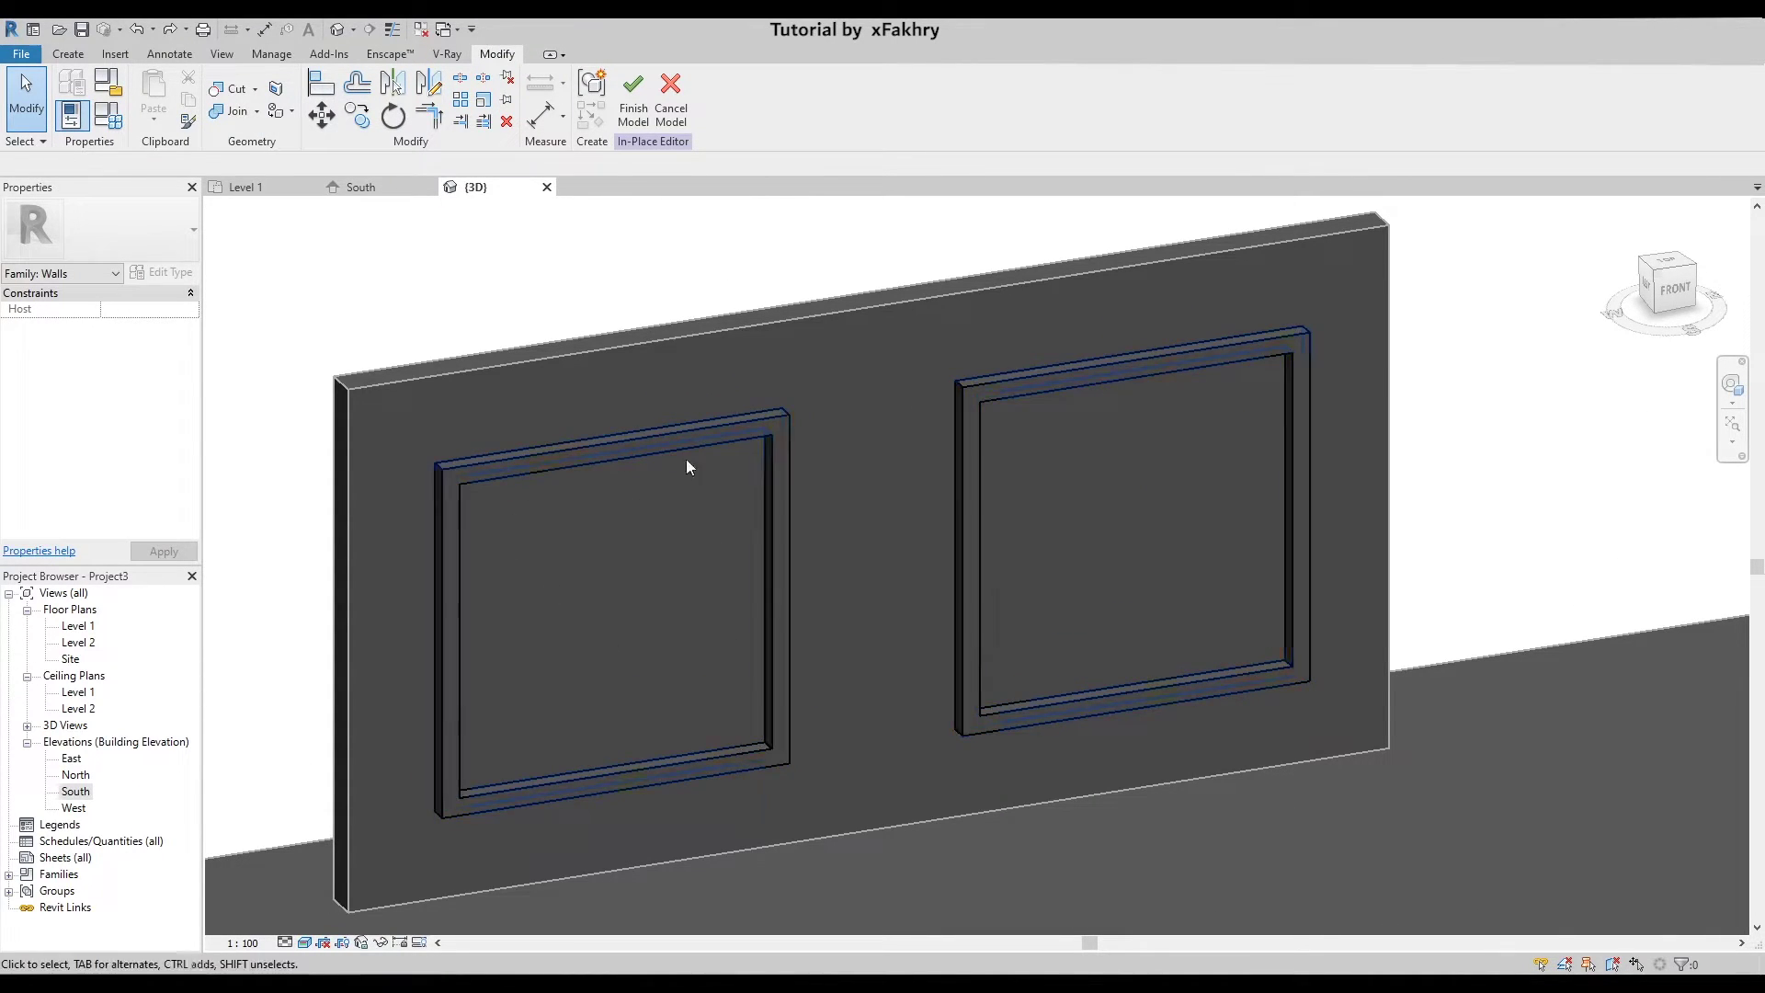
{"action": "left_click", "coordinate": [635, 103]}
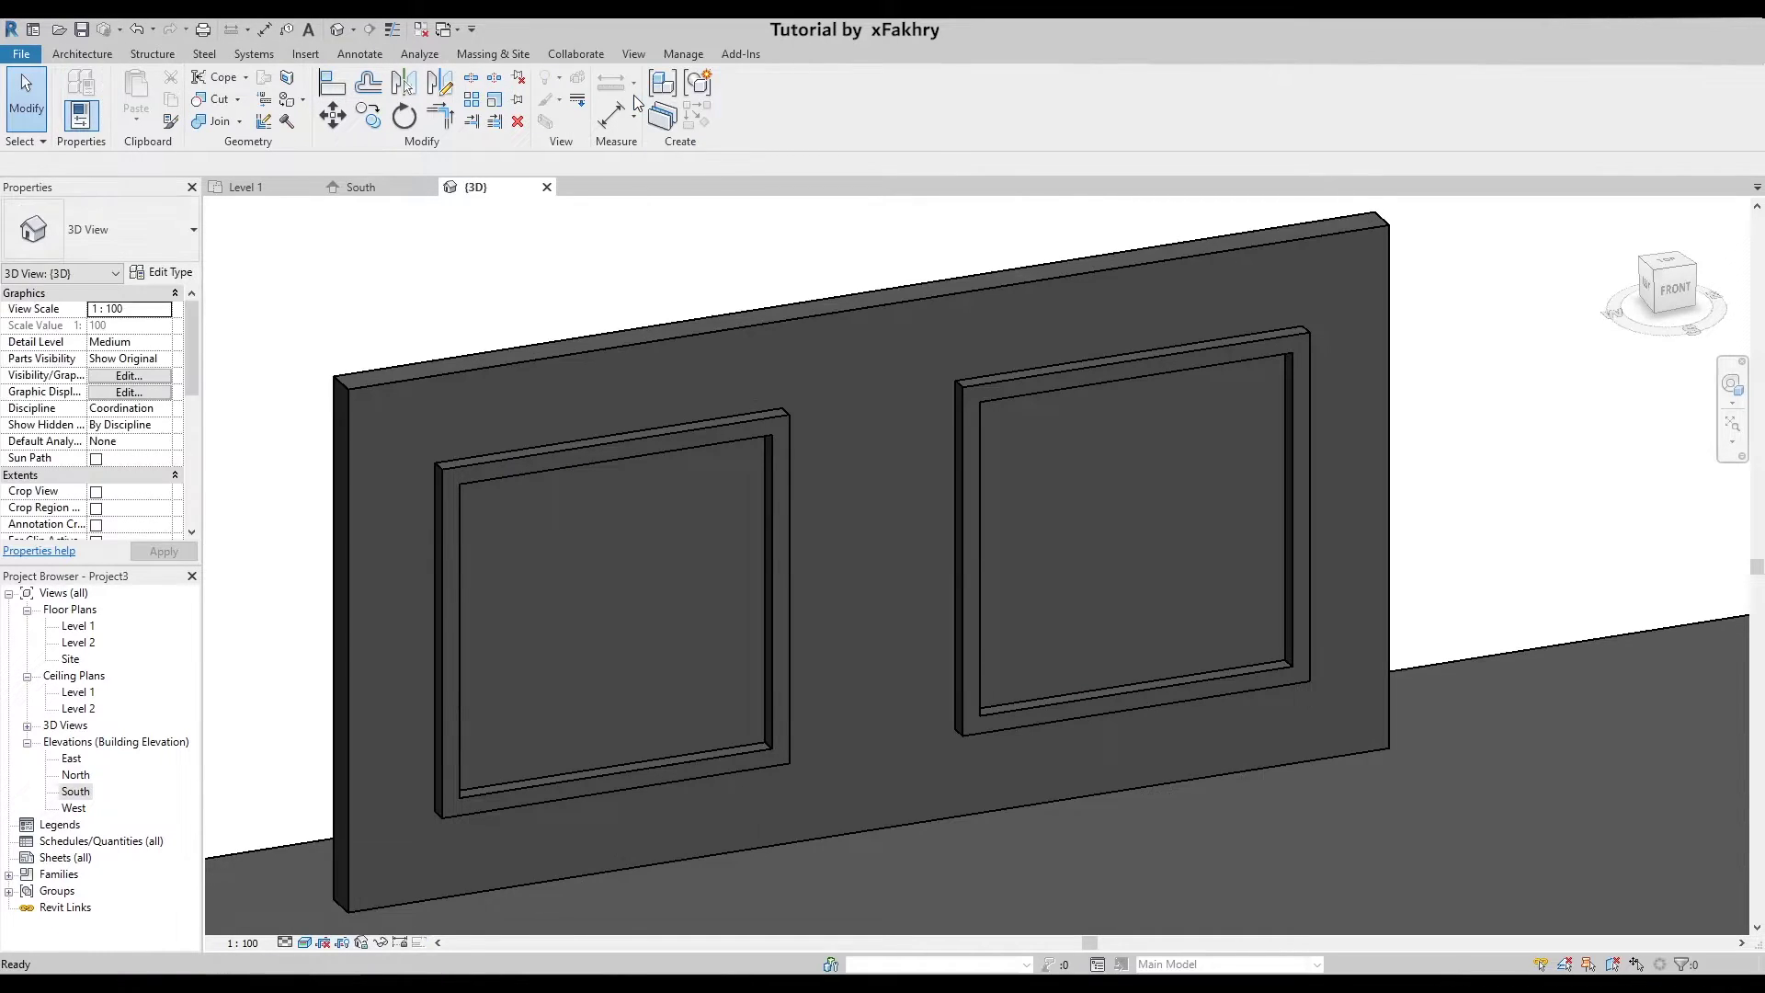
- Open the Decal Types dialog from the Insert tab's Decal dropdown
{"action": "left_click", "coordinate": [304, 54]}
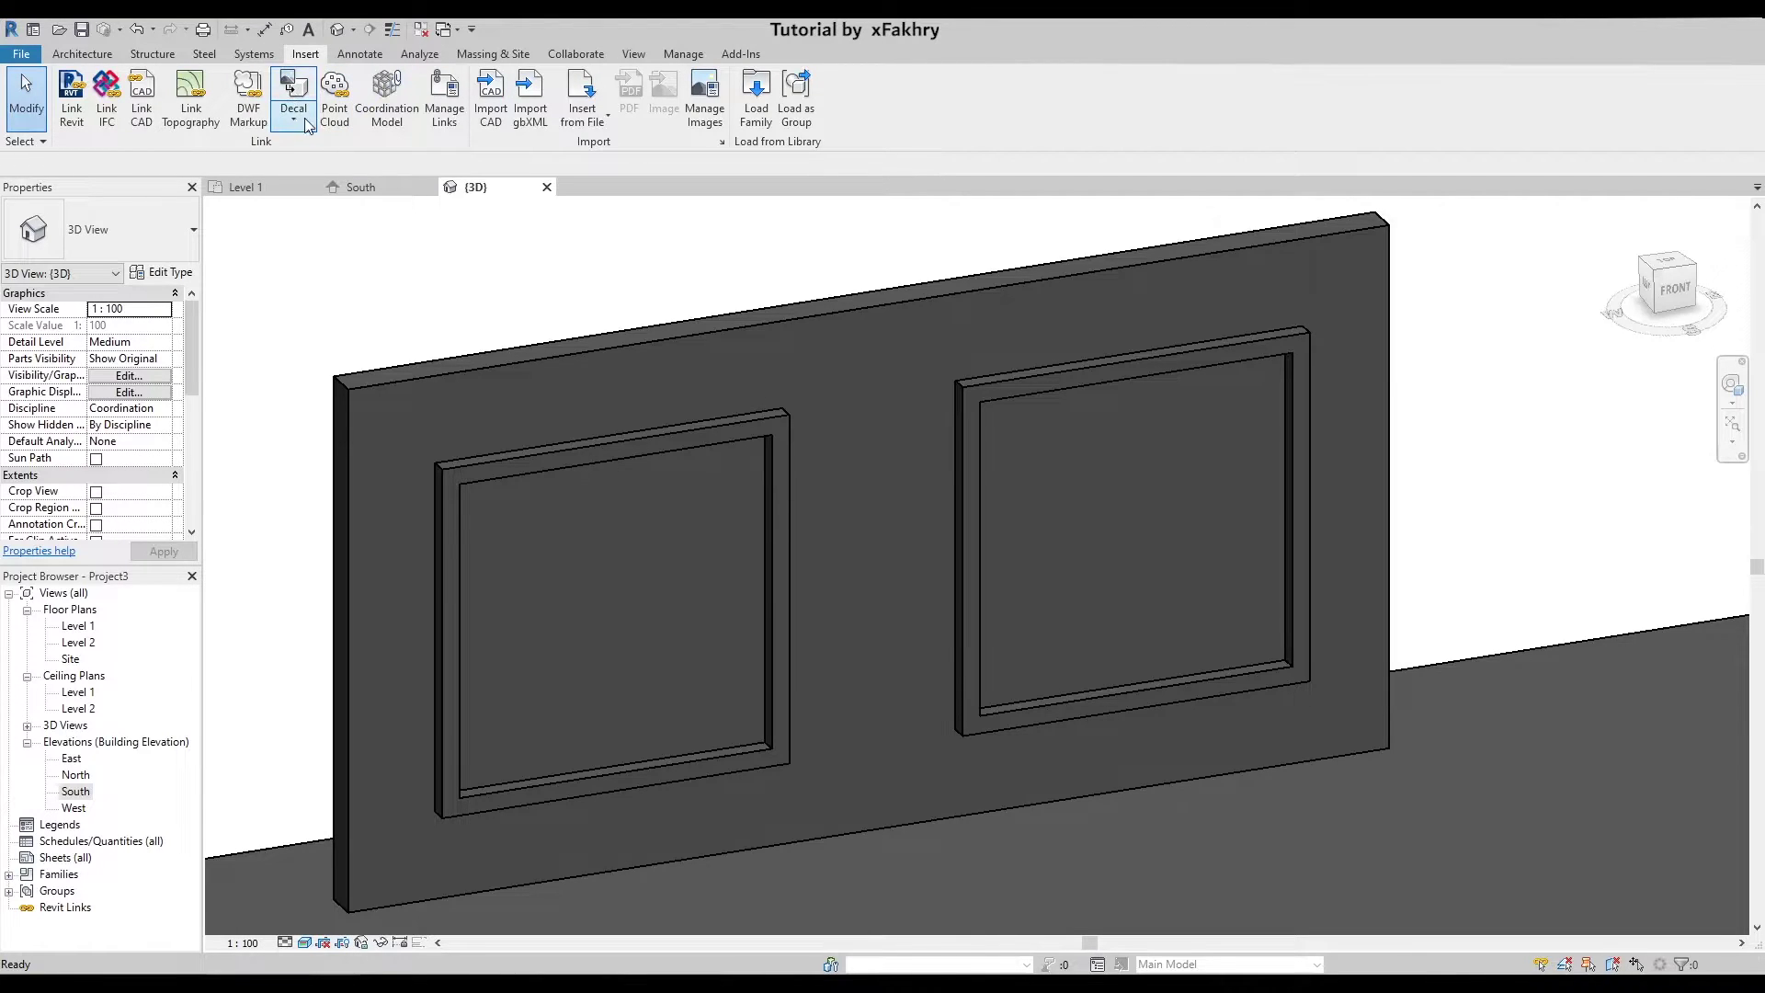
{"action": "left_click", "coordinate": [306, 125]}
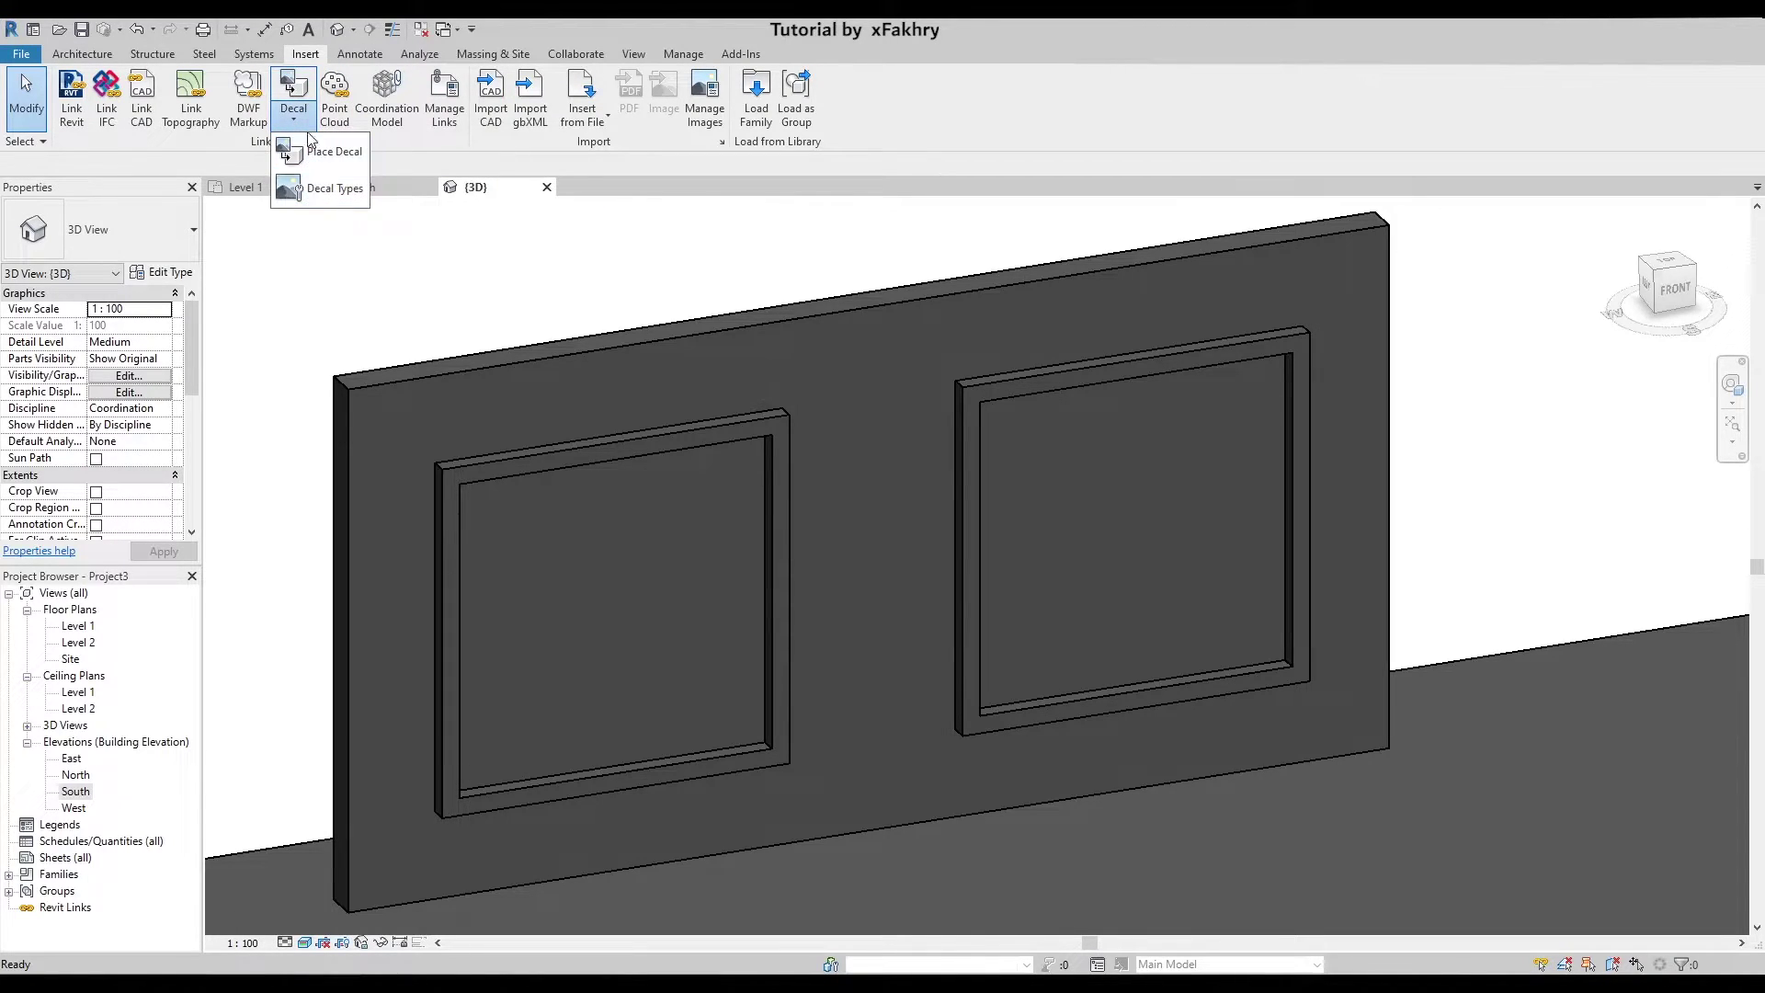
{"action": "left_click", "coordinate": [308, 190]}
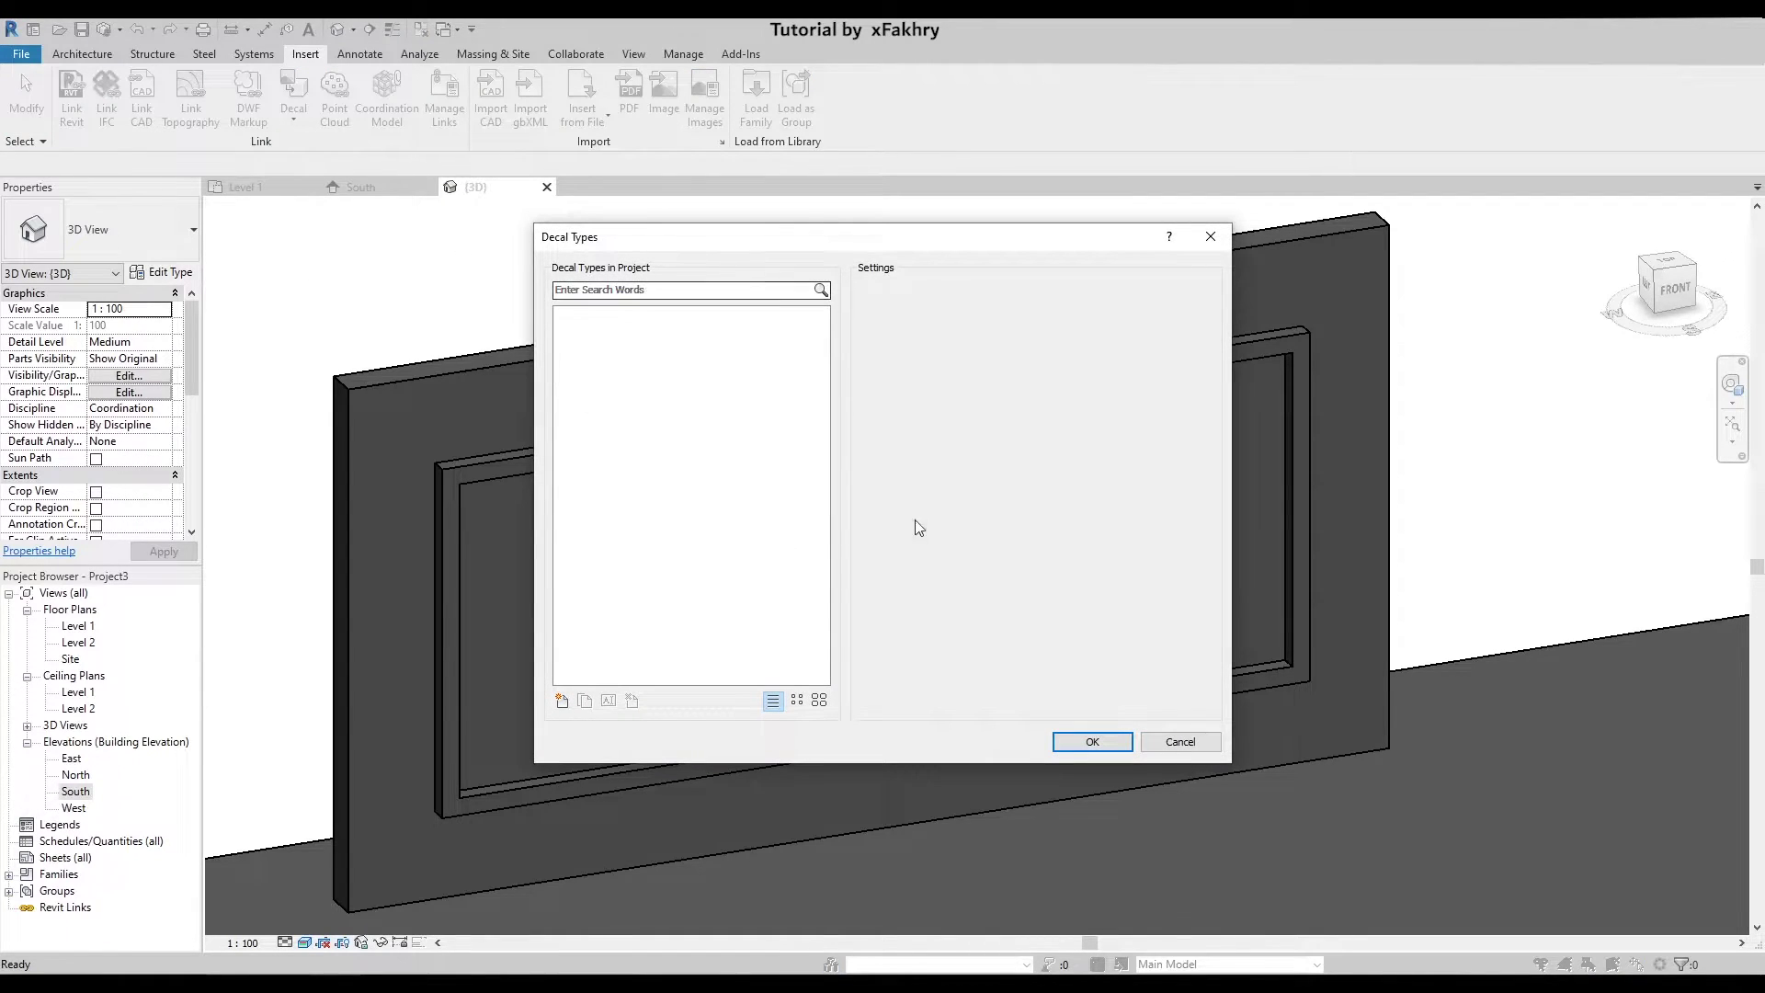
- Create a new decal type named Picture1 and review its Brightness, Transparency and Finish settings
{"action": "left_click", "coordinate": [563, 705]}
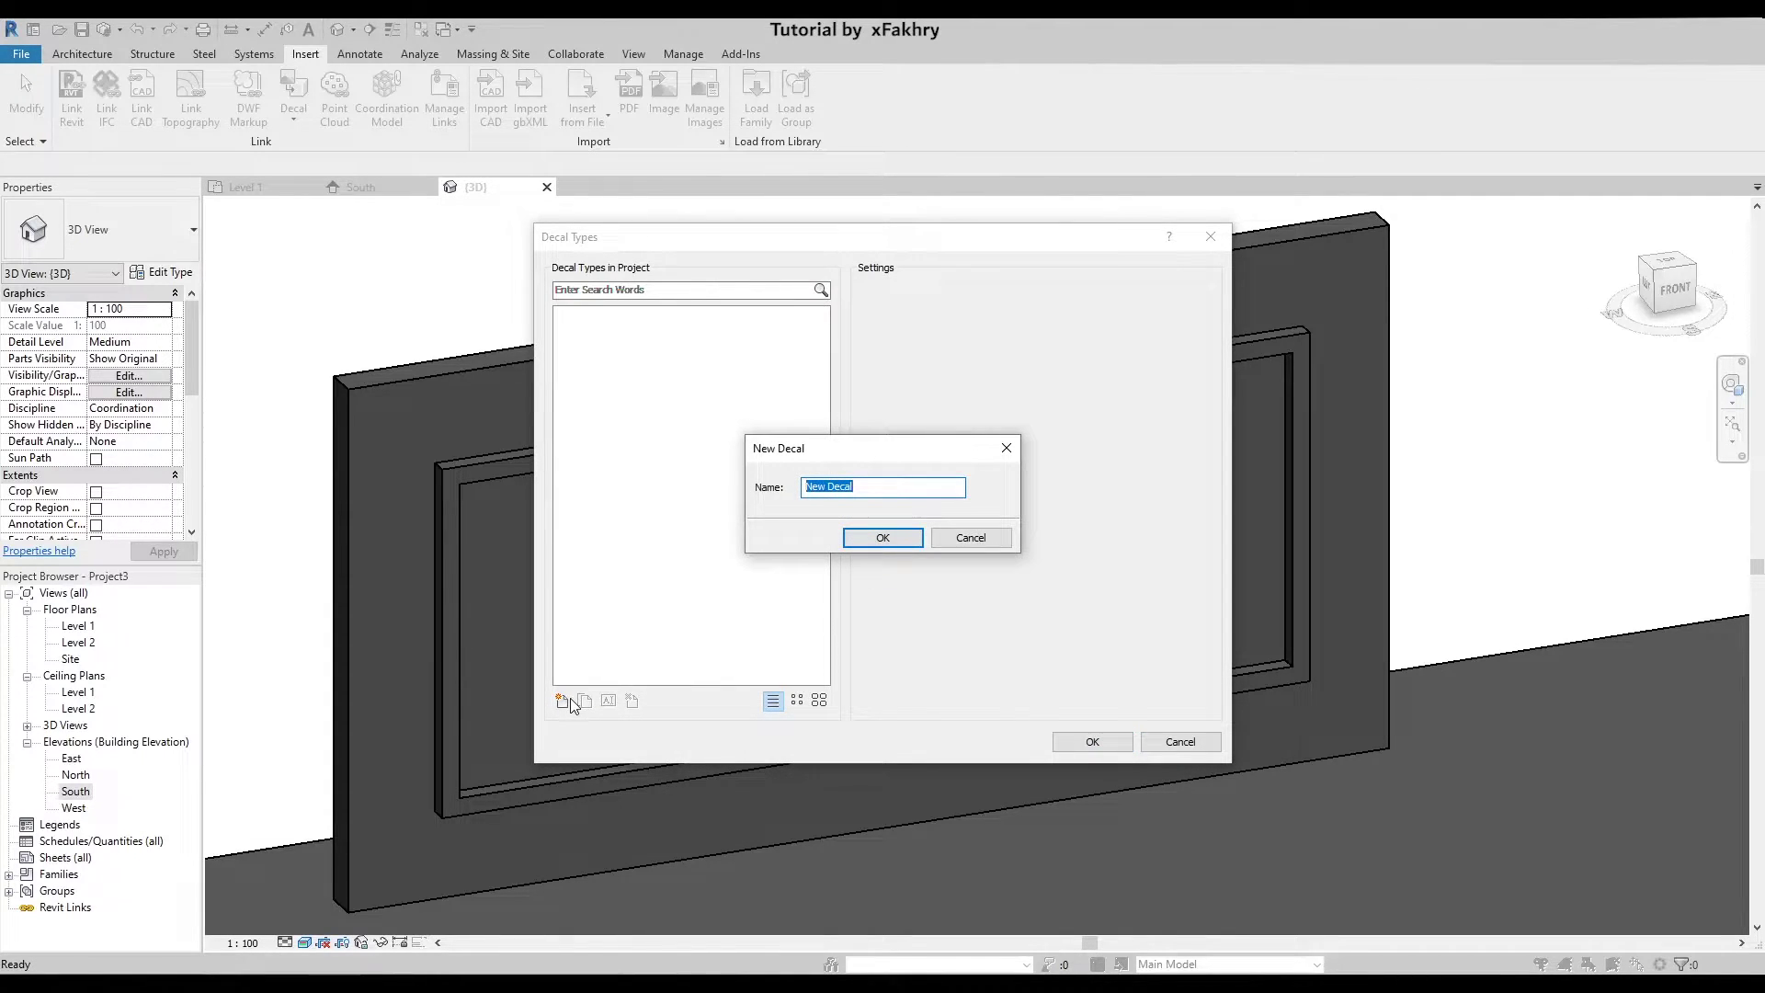
{"action": "type", "text": "Picture1"}
{"action": "left_click", "coordinate": [881, 540]}
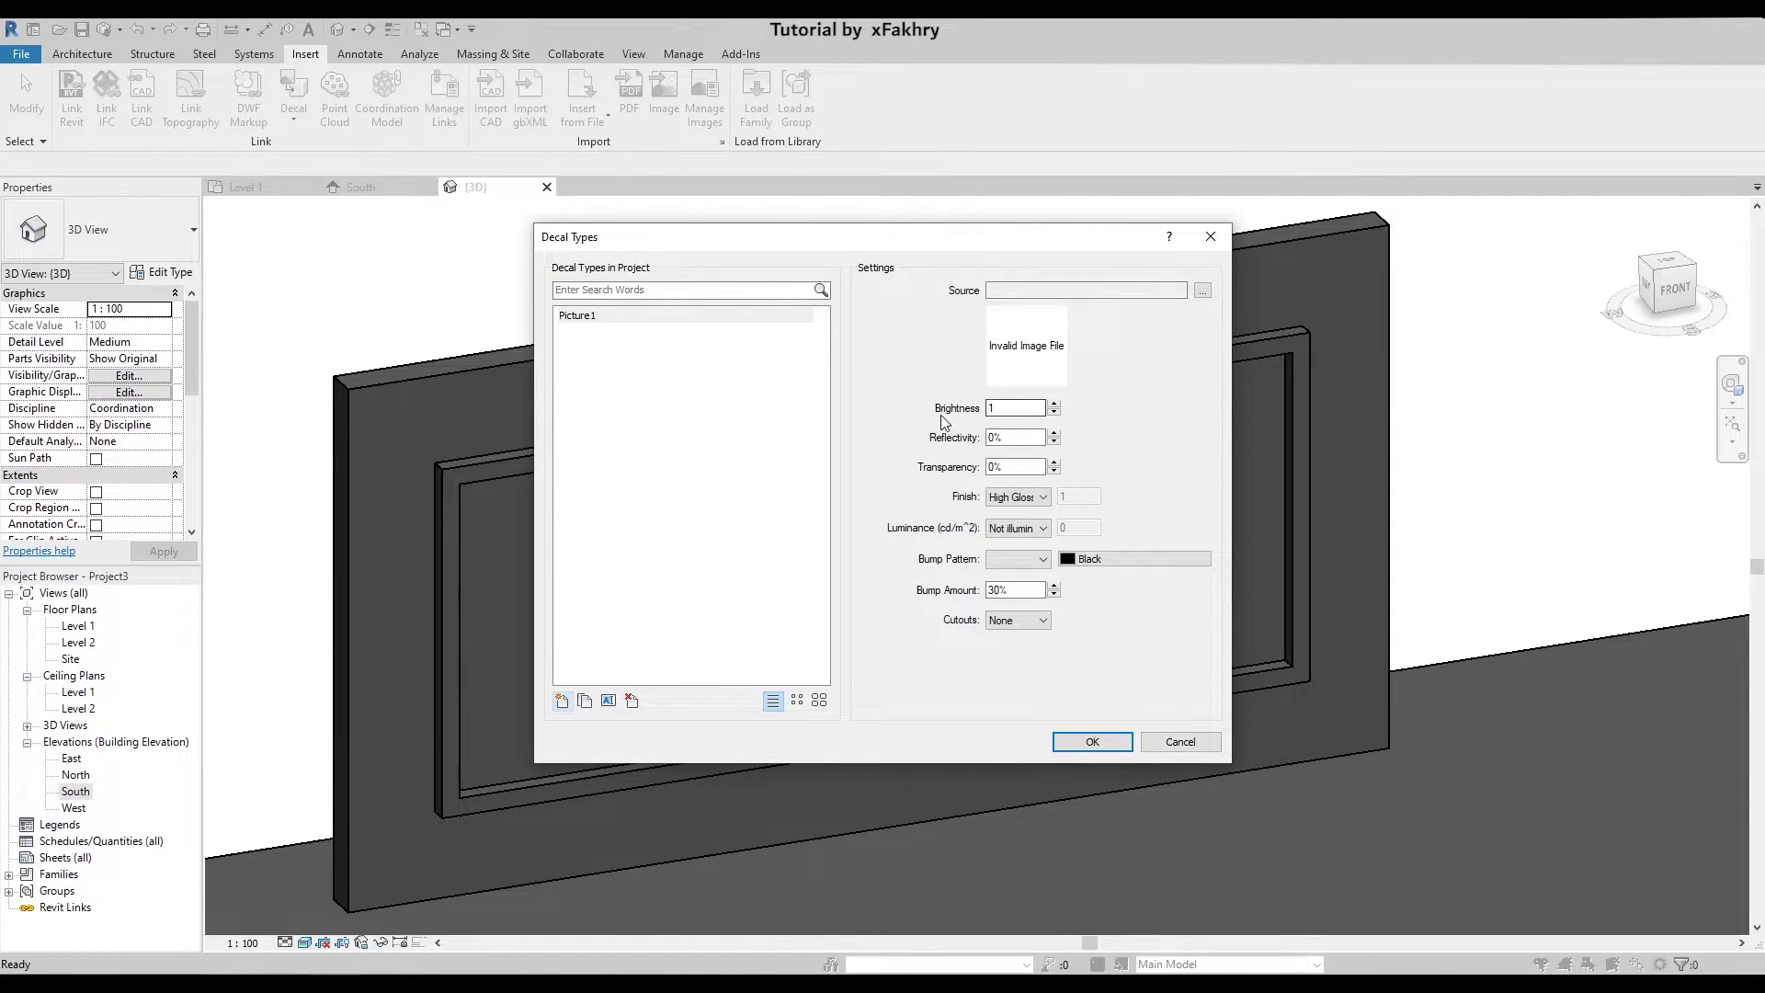
{"action": "double_click", "coordinate": [1010, 405]}
{"action": "left_click", "coordinate": [1009, 470]}
{"action": "left_click", "coordinate": [1016, 497]}
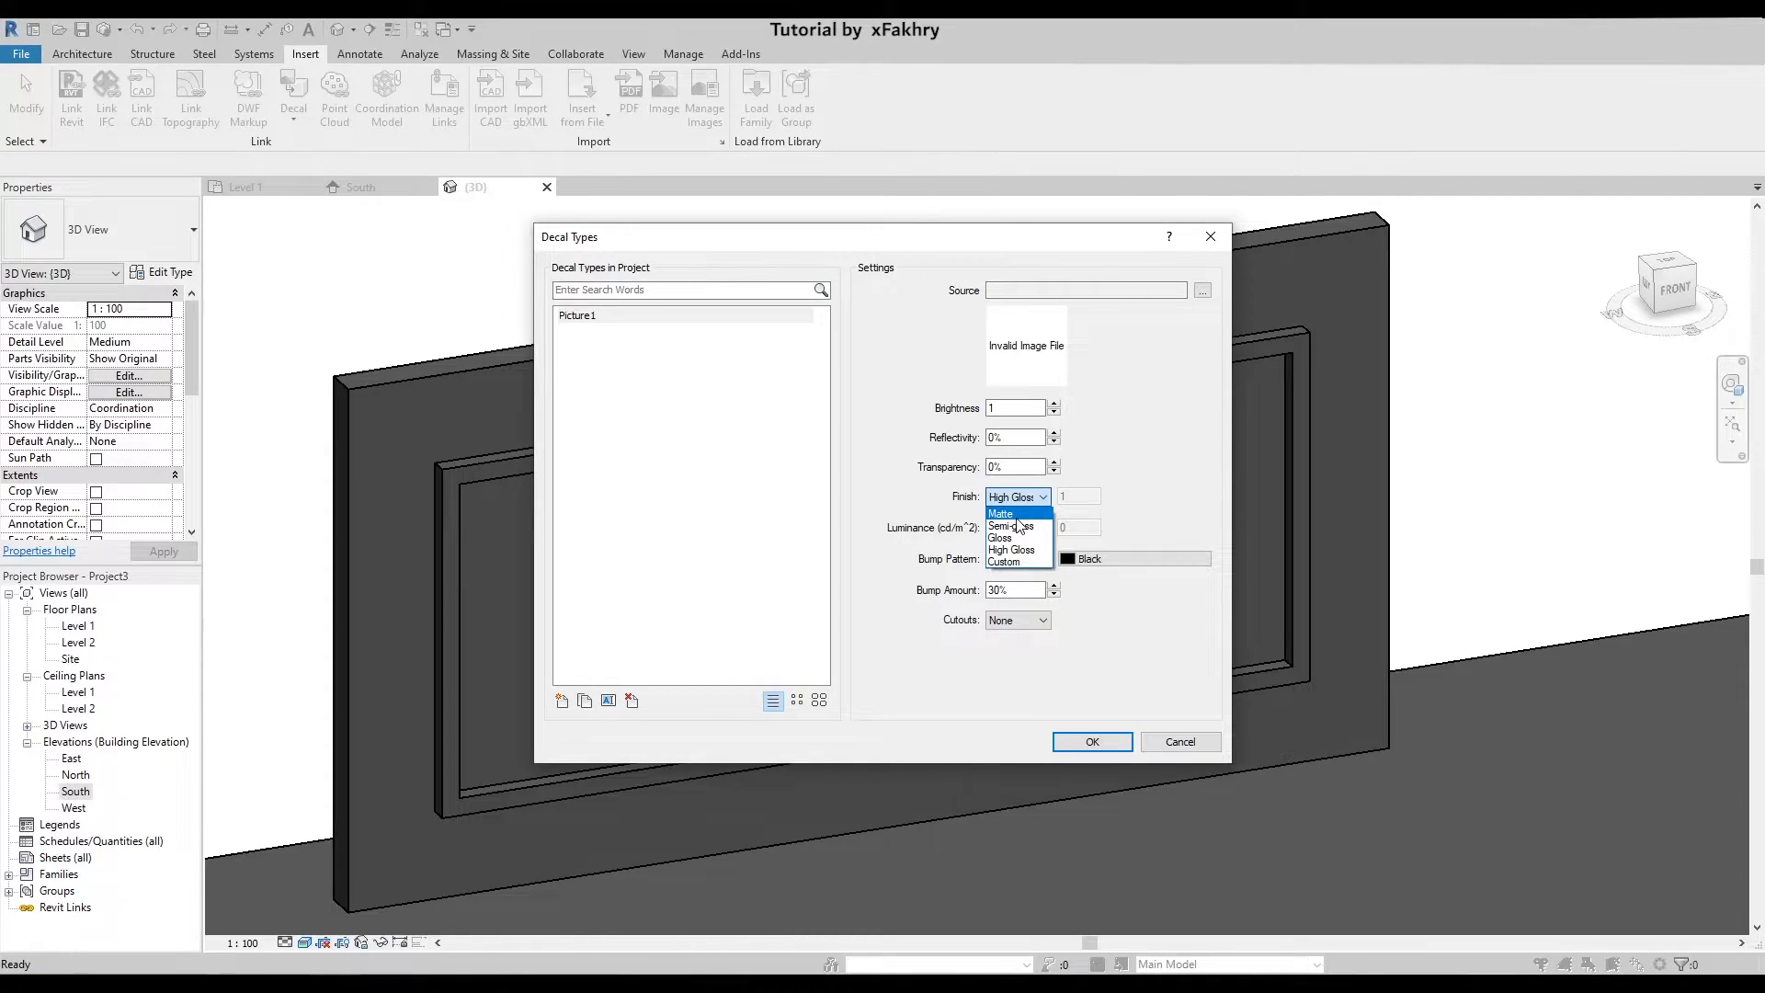
- Set Picture1's finish to Matte and its luminance to Dim glow
{"action": "left_click", "coordinate": [1014, 514]}
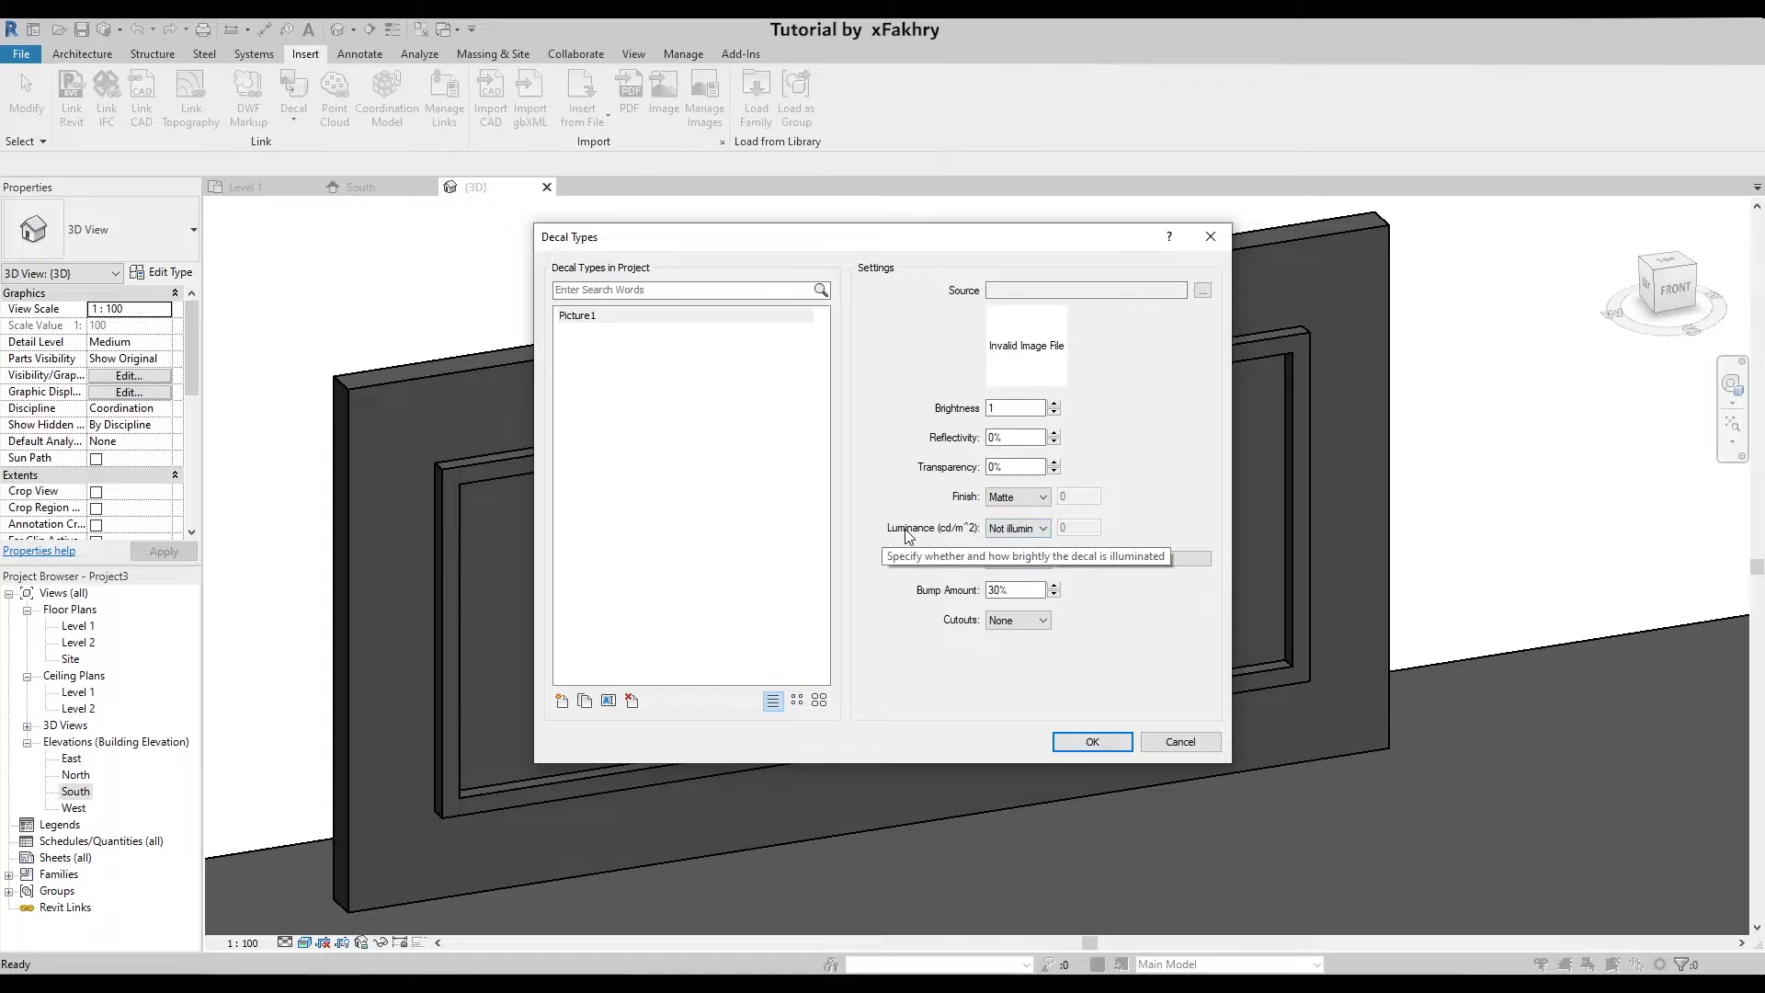
{"action": "left_click", "coordinate": [1032, 529]}
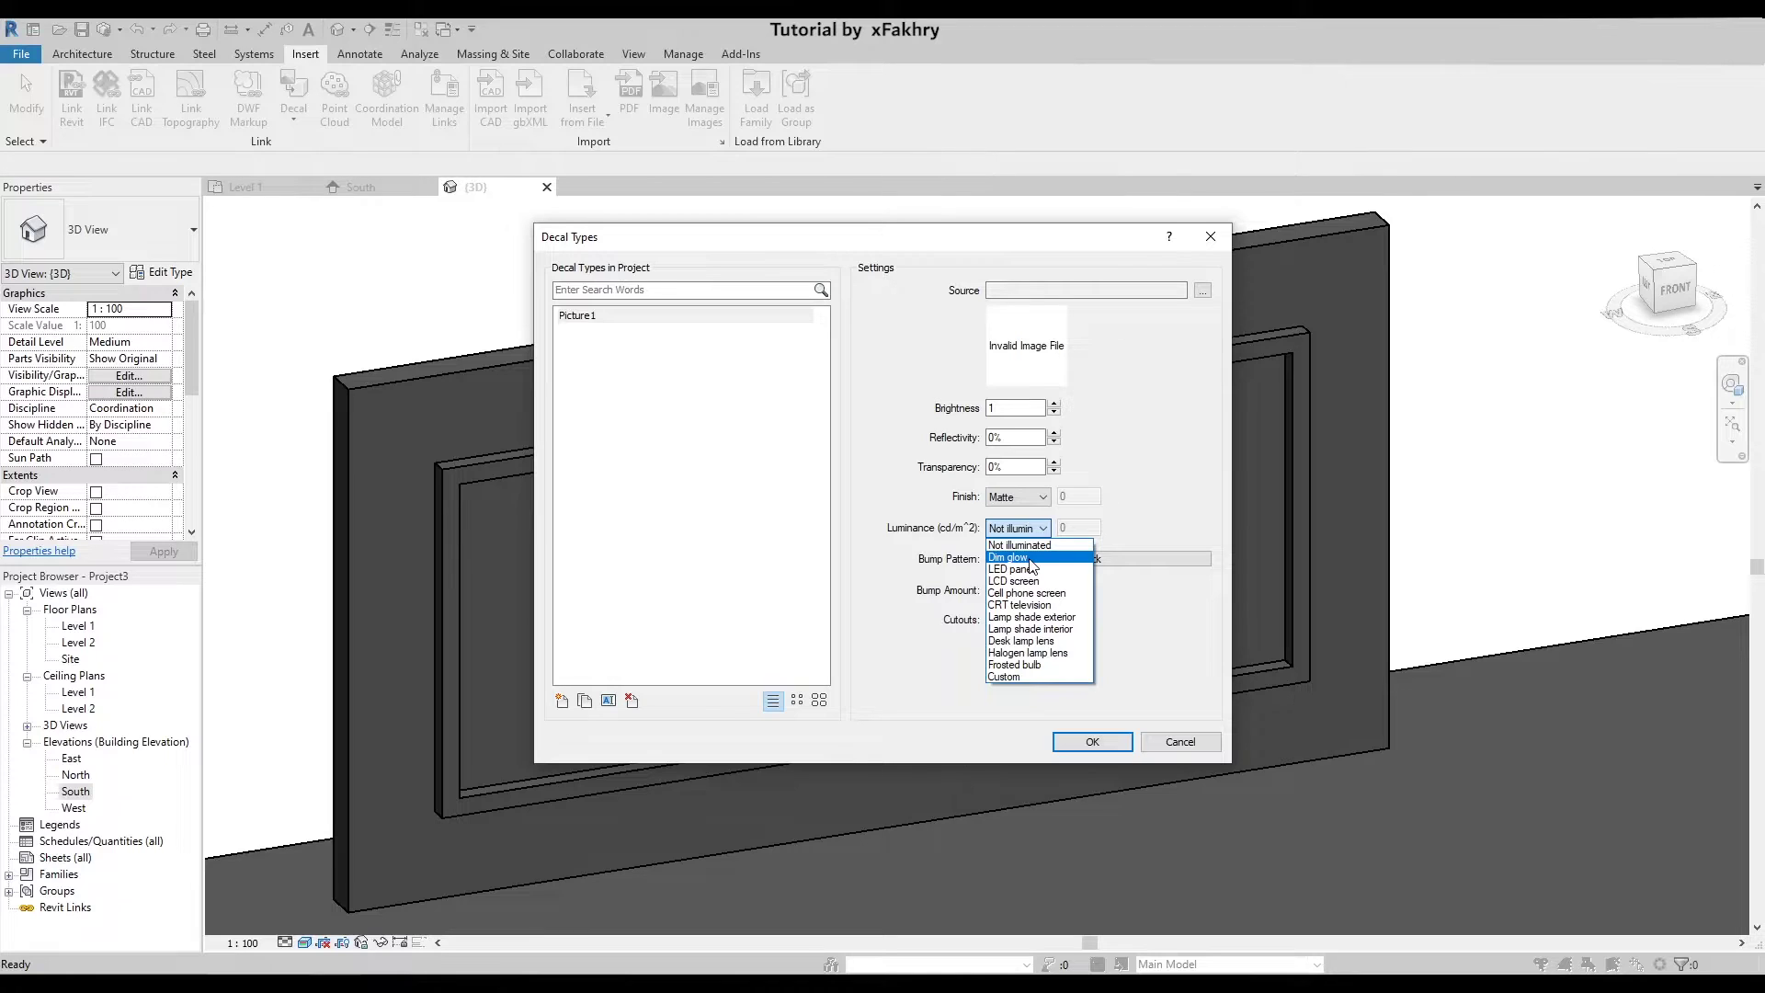
{"action": "left_click", "coordinate": [1030, 558]}
{"action": "left_click", "coordinate": [1020, 528]}
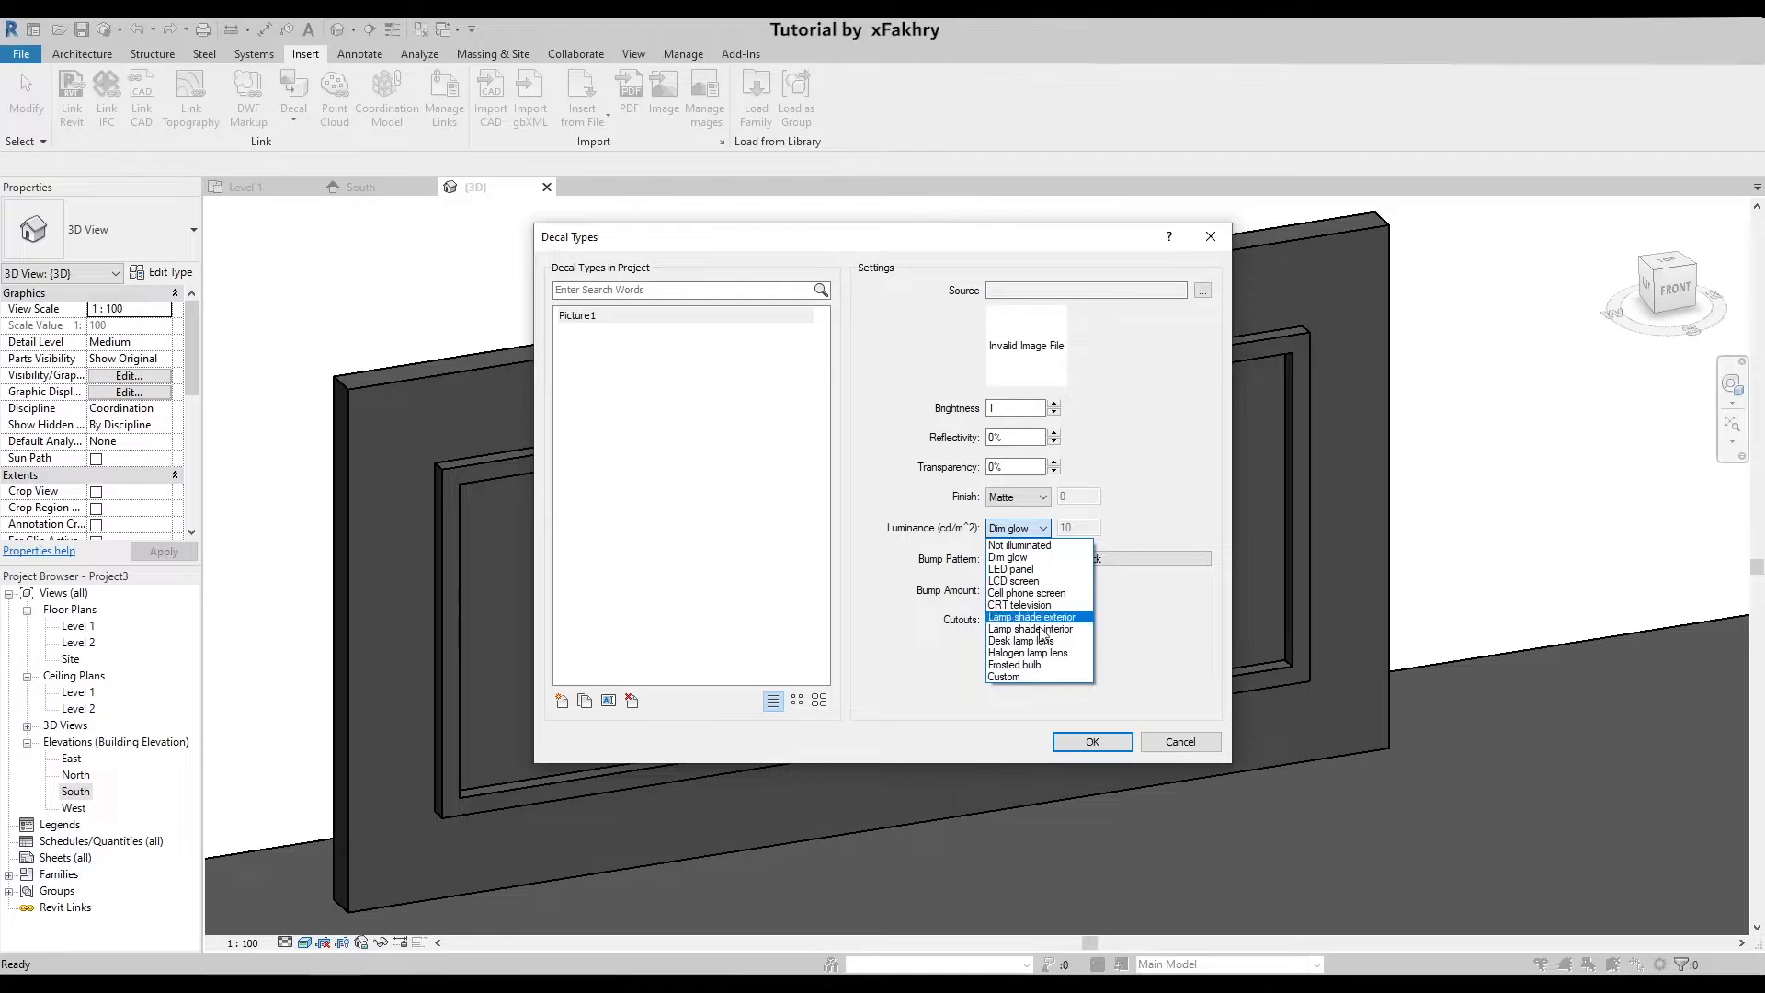
{"action": "left_click", "coordinate": [1014, 529]}
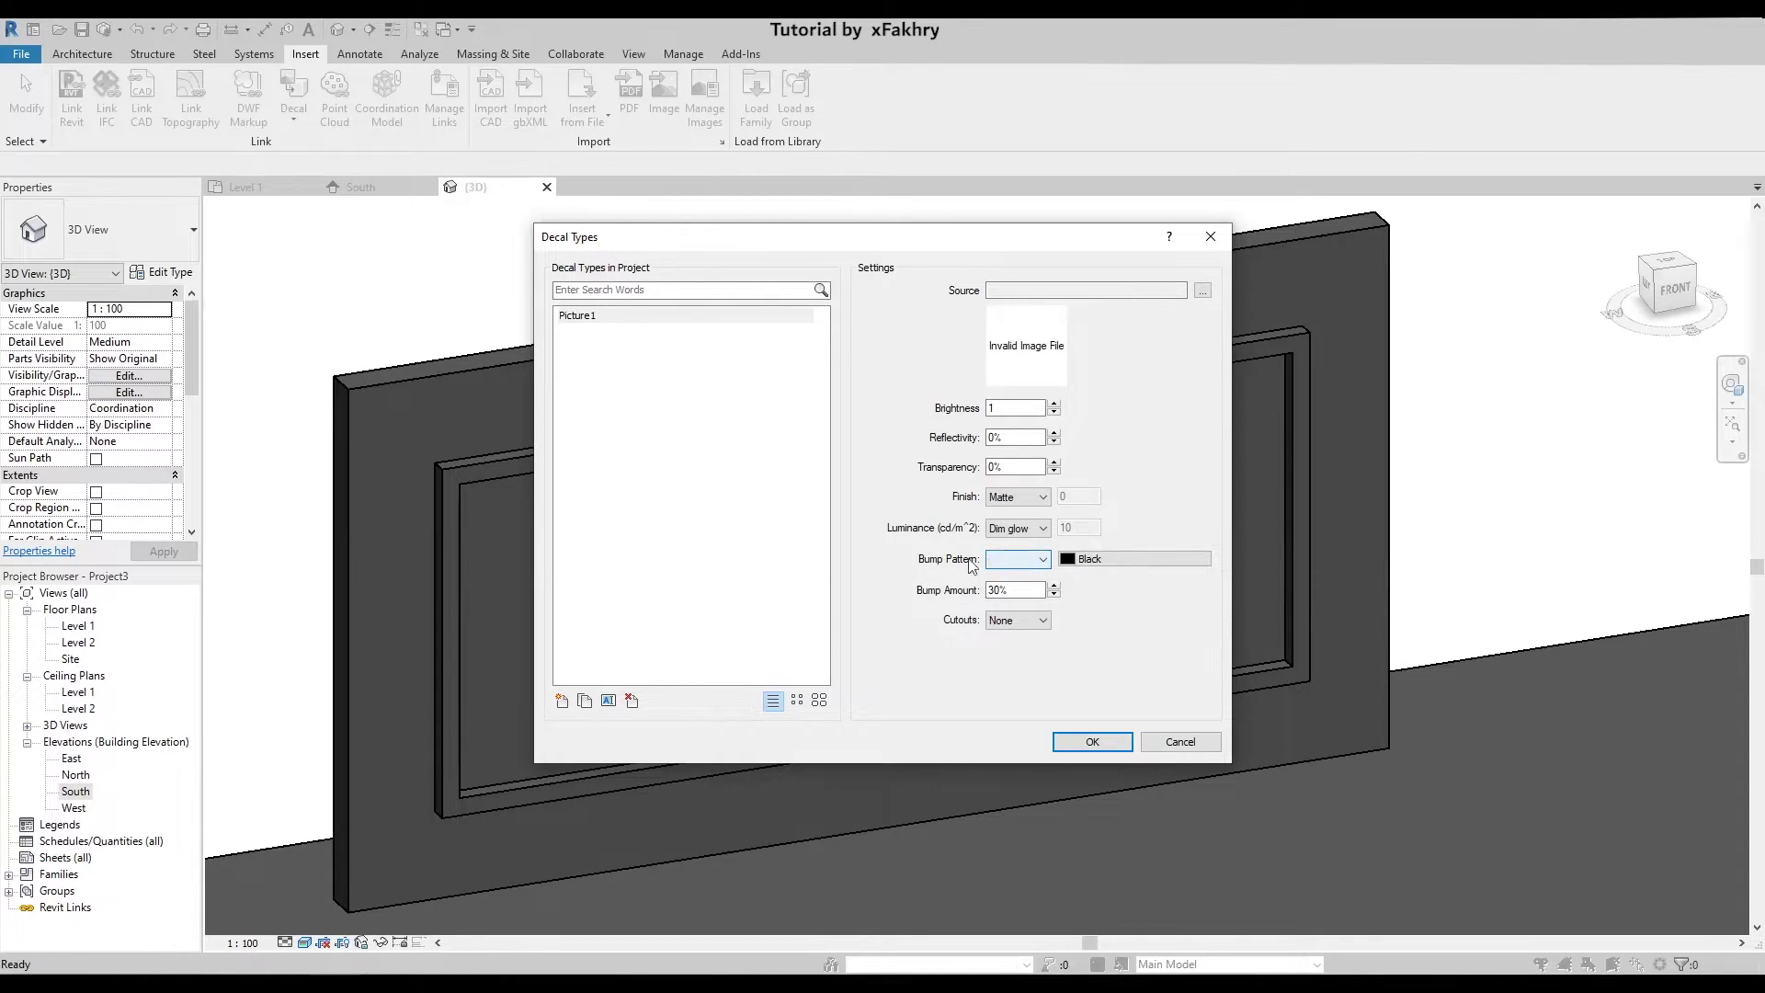
- Set Picture1's bump pattern to Image file and keep Cutouts at None
{"action": "left_click", "coordinate": [1011, 560]}
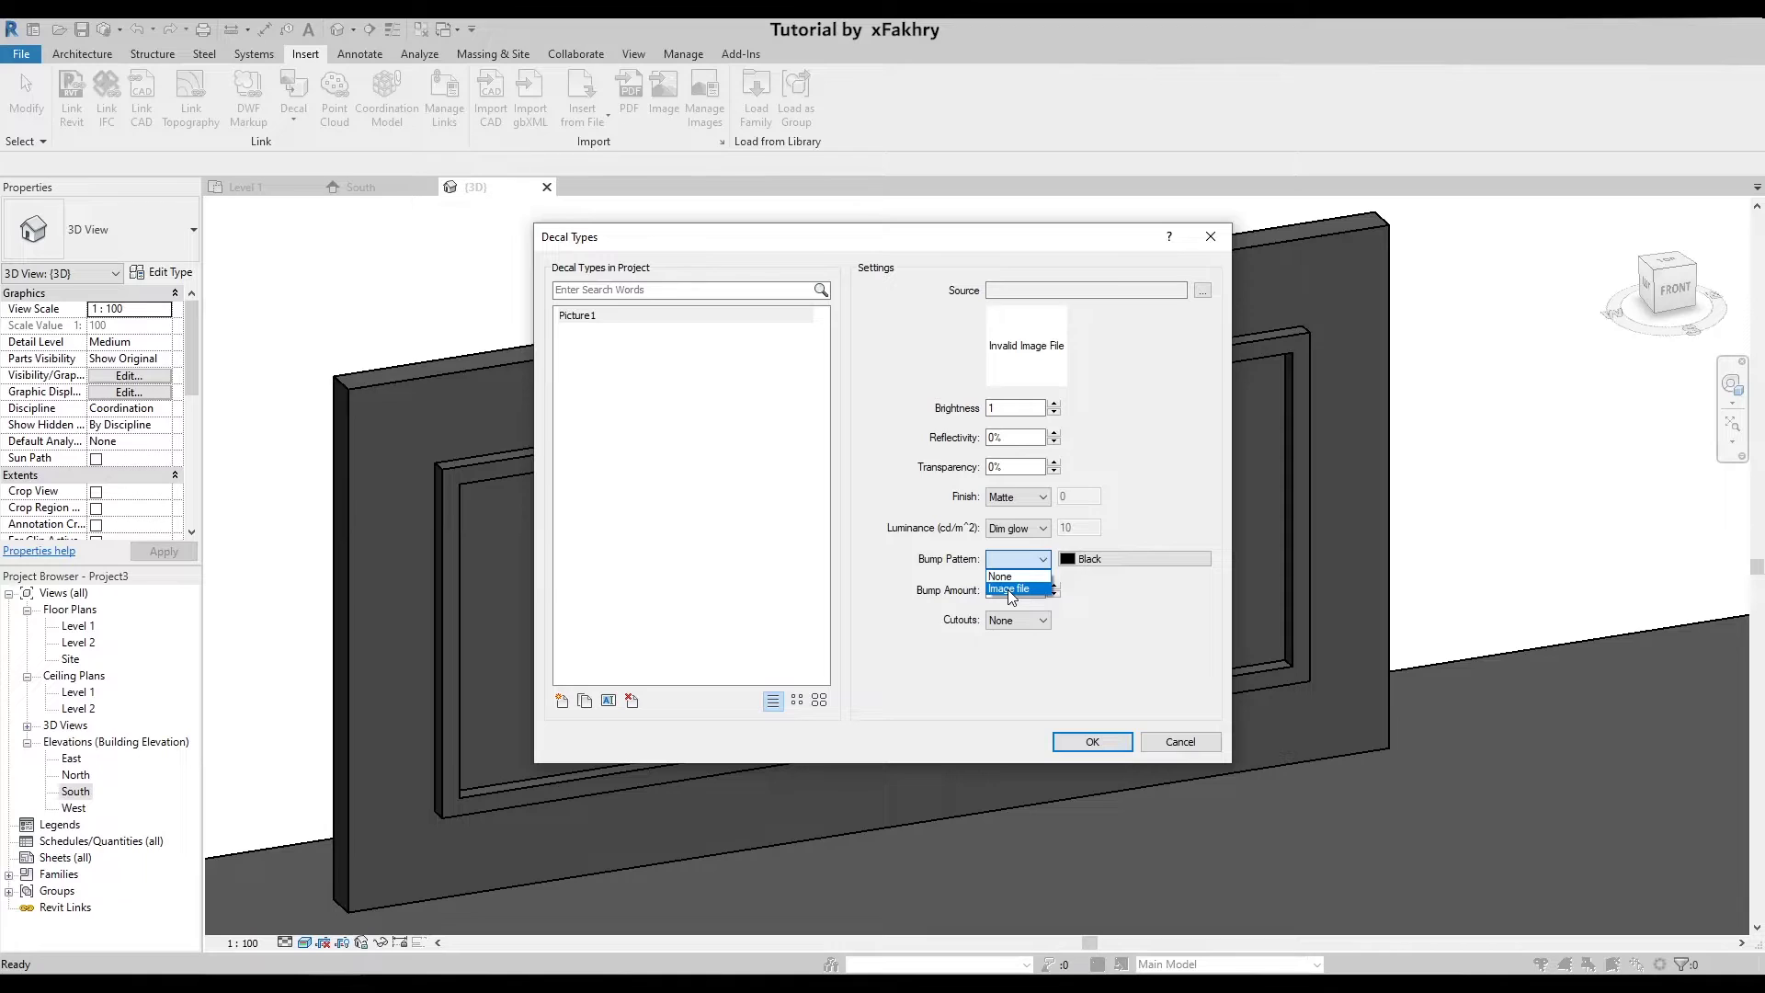
{"action": "left_click", "coordinate": [1009, 588]}
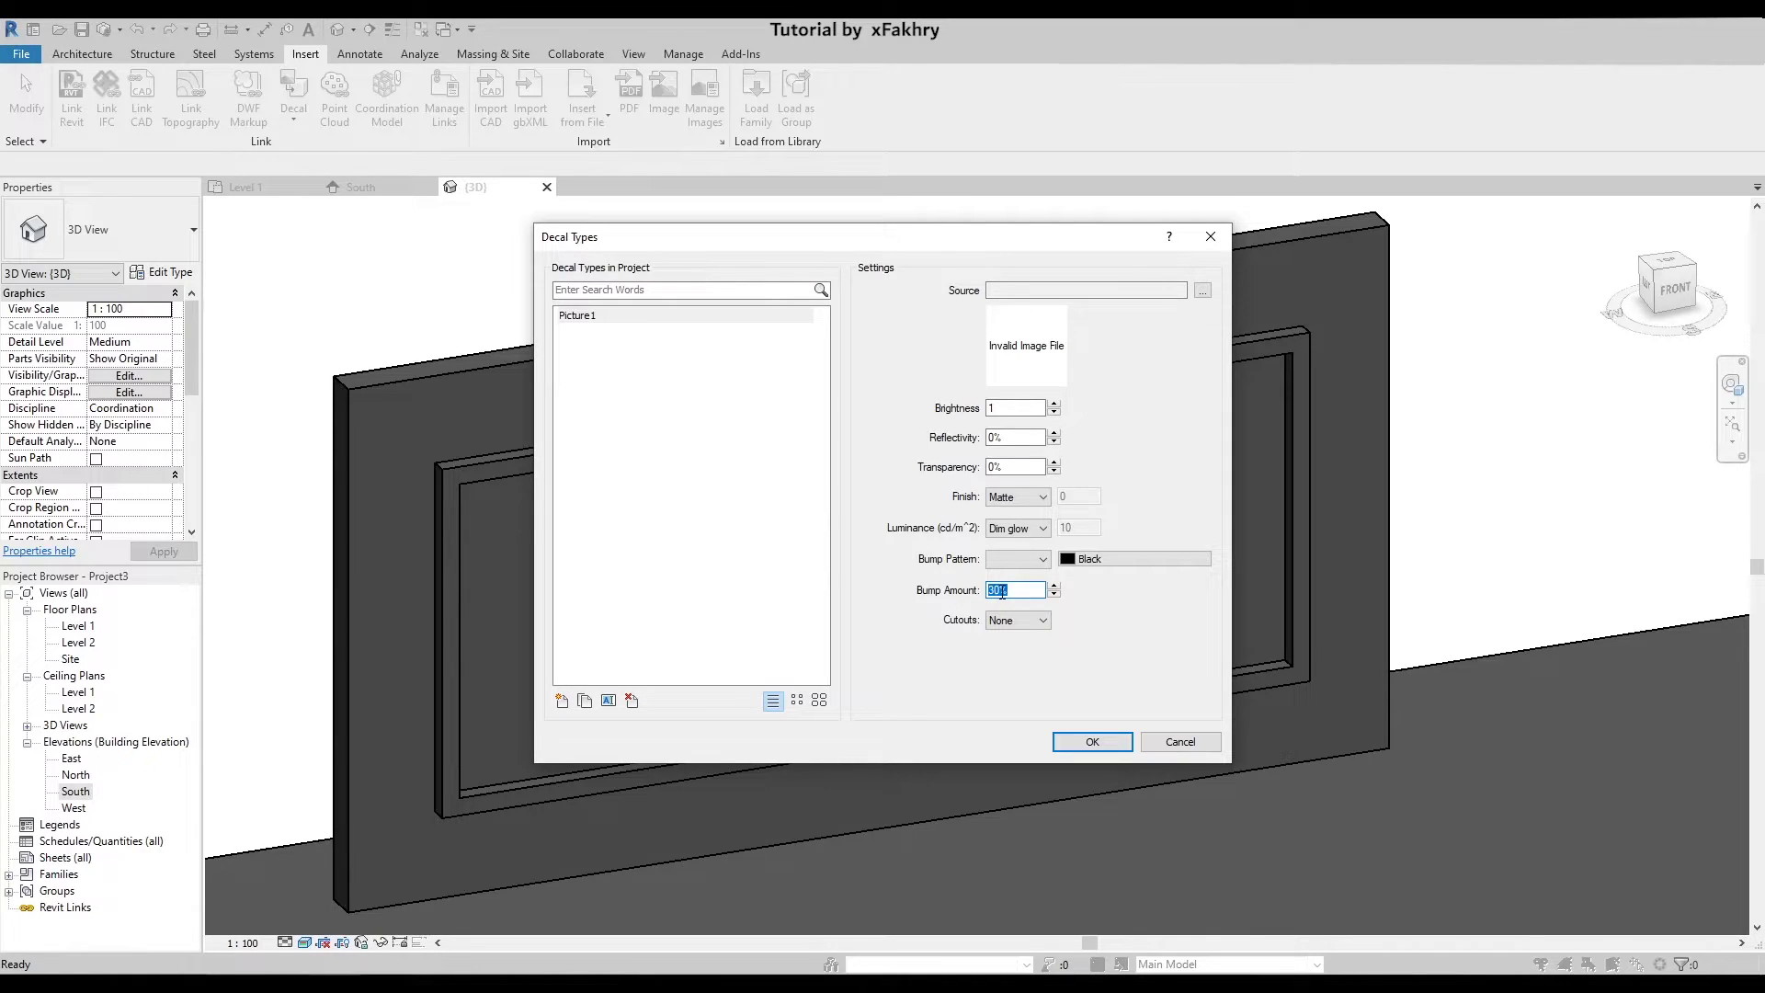
{"action": "left_click", "coordinate": [1029, 621]}
{"action": "left_click", "coordinate": [1003, 636]}
- Assign the Desktop image 1.jpg as Picture1's source
{"action": "left_click", "coordinate": [1202, 290]}
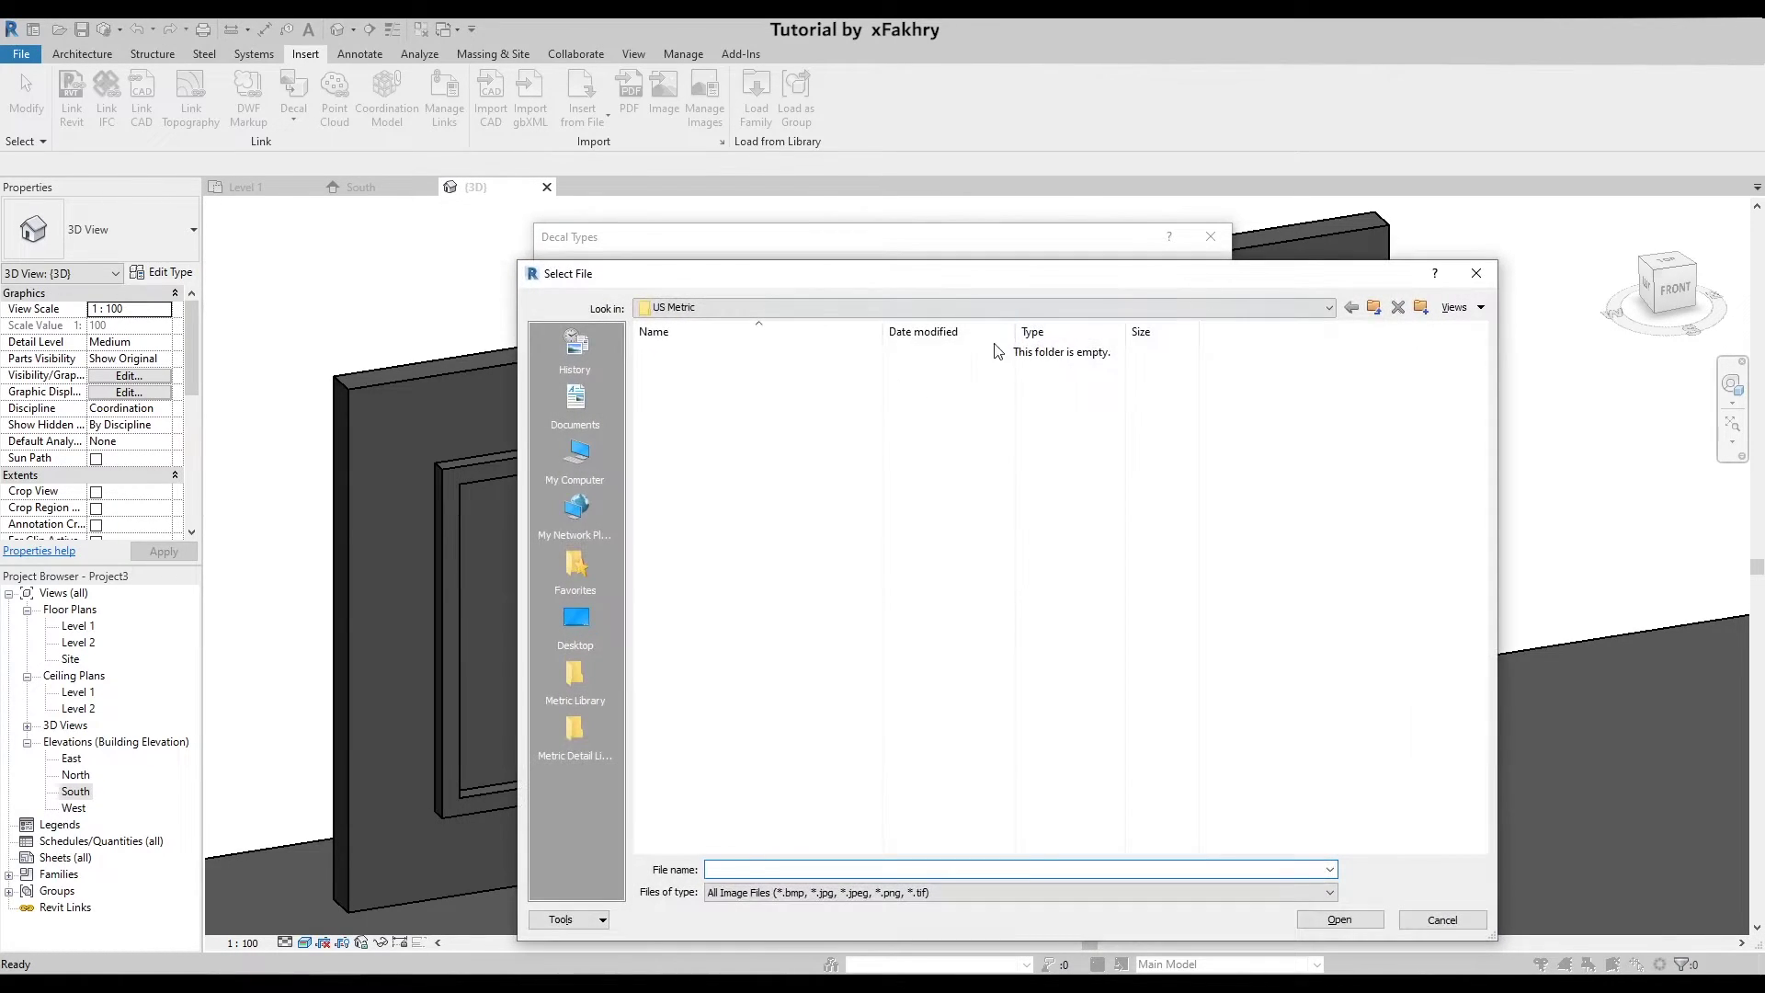
{"action": "left_click", "coordinate": [577, 621]}
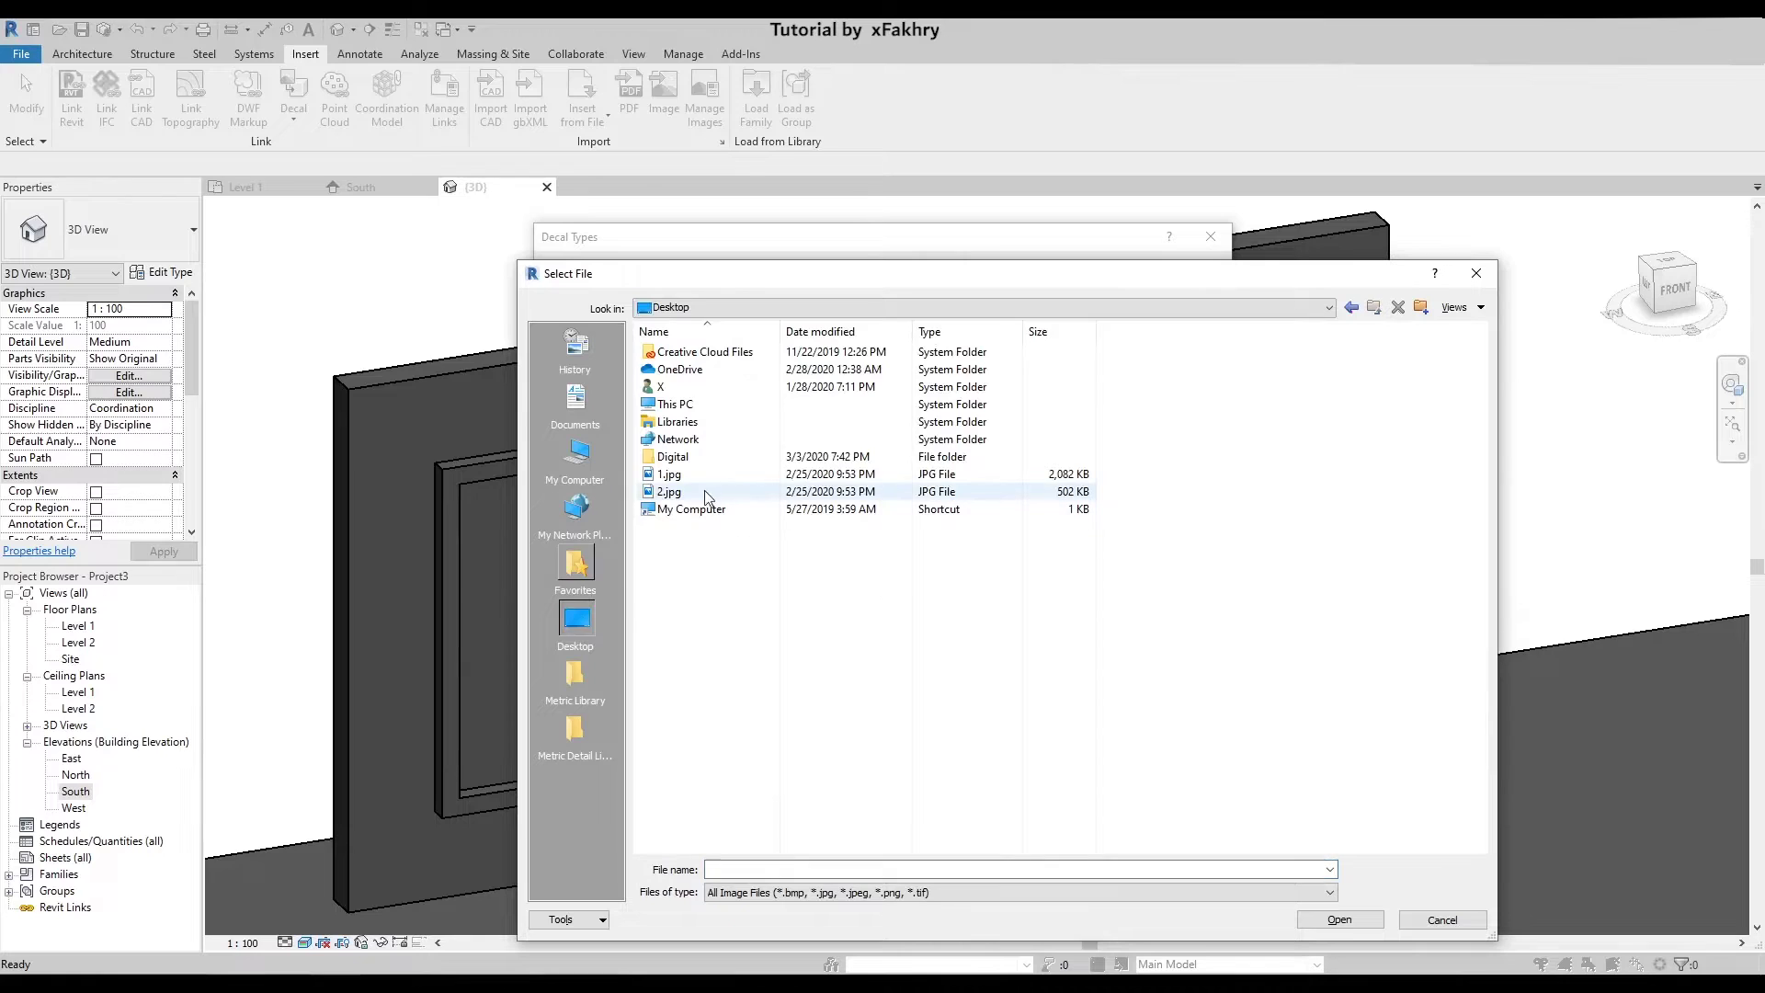
{"action": "left_click", "coordinate": [680, 494]}
{"action": "left_click", "coordinate": [669, 474]}
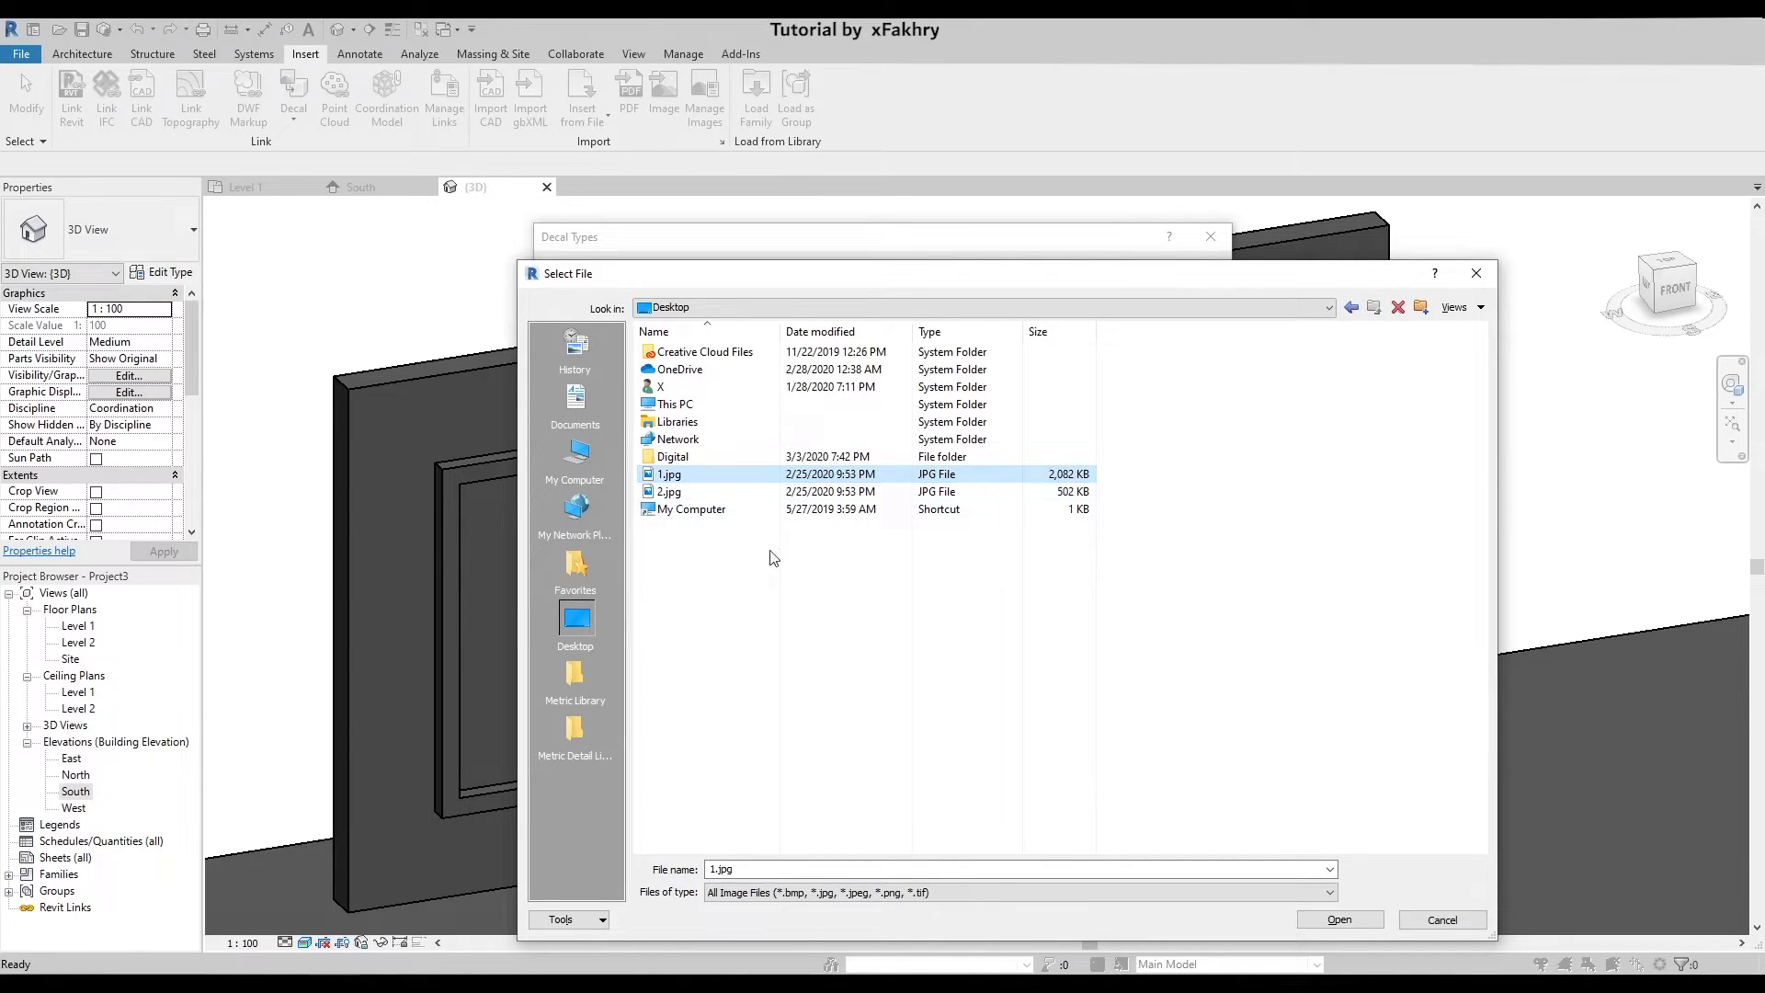
{"action": "left_click", "coordinate": [1324, 912]}
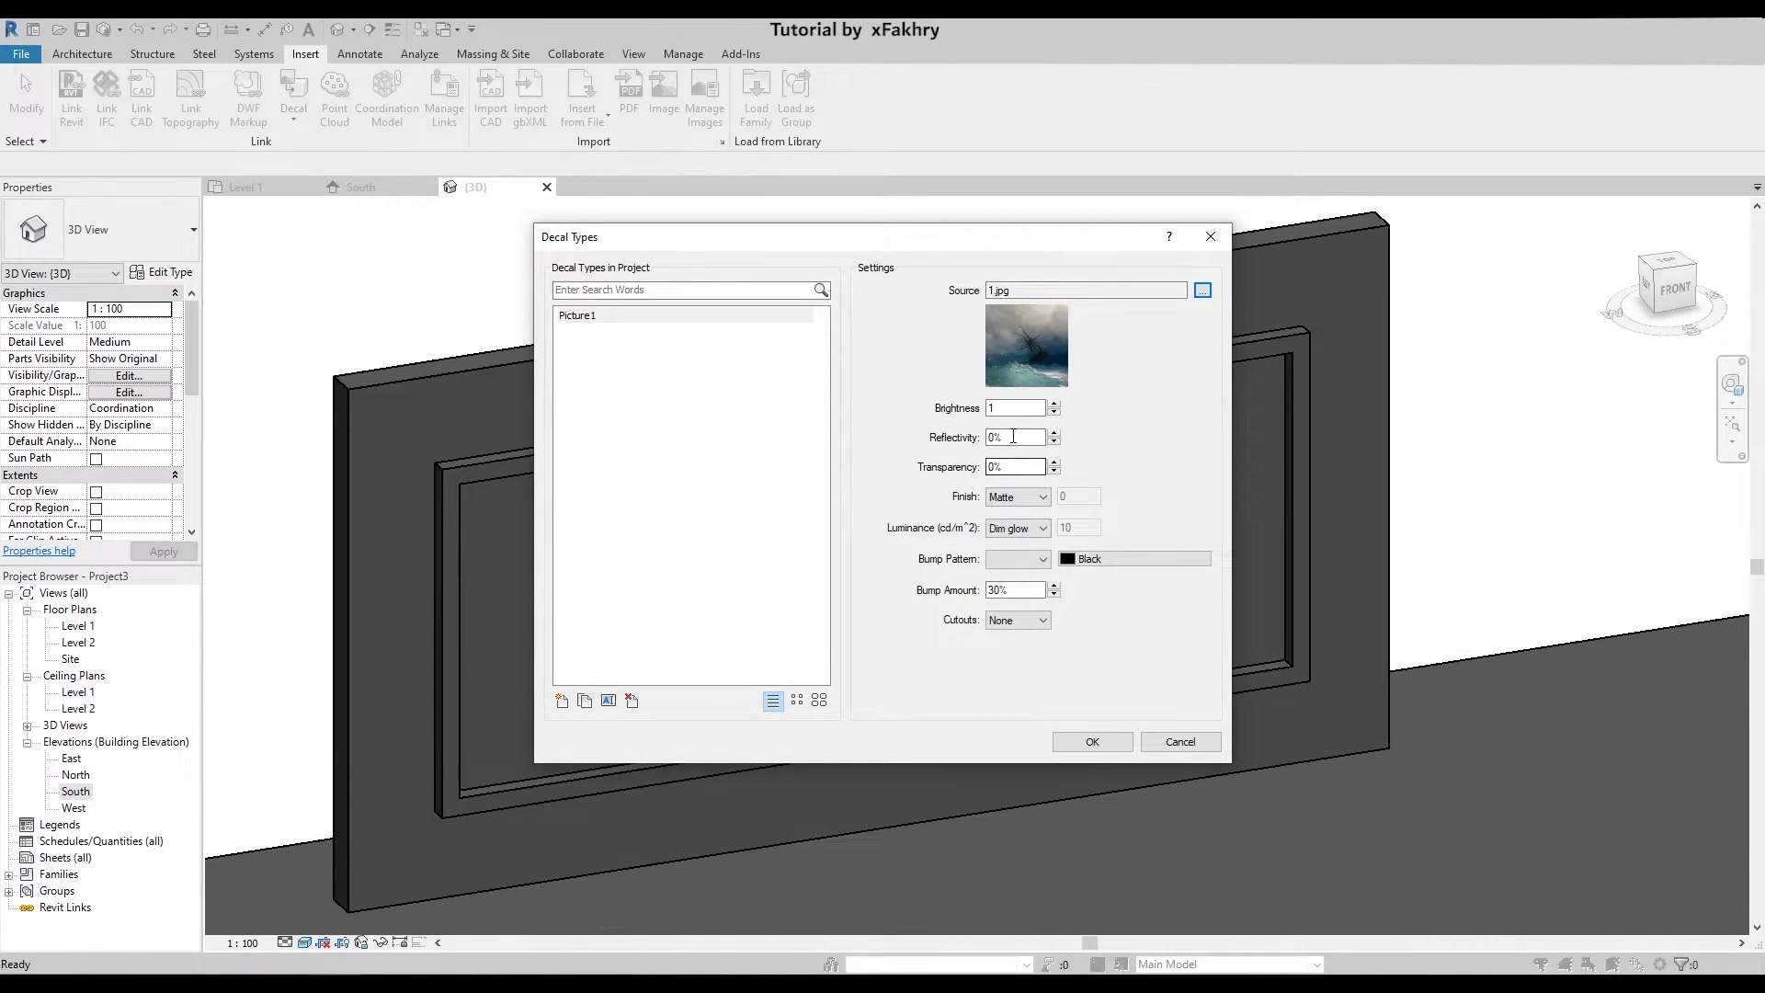
- Duplicate Picture1 as Picture2 and give it the 2.jpg source image
{"action": "left_click", "coordinate": [585, 701]}
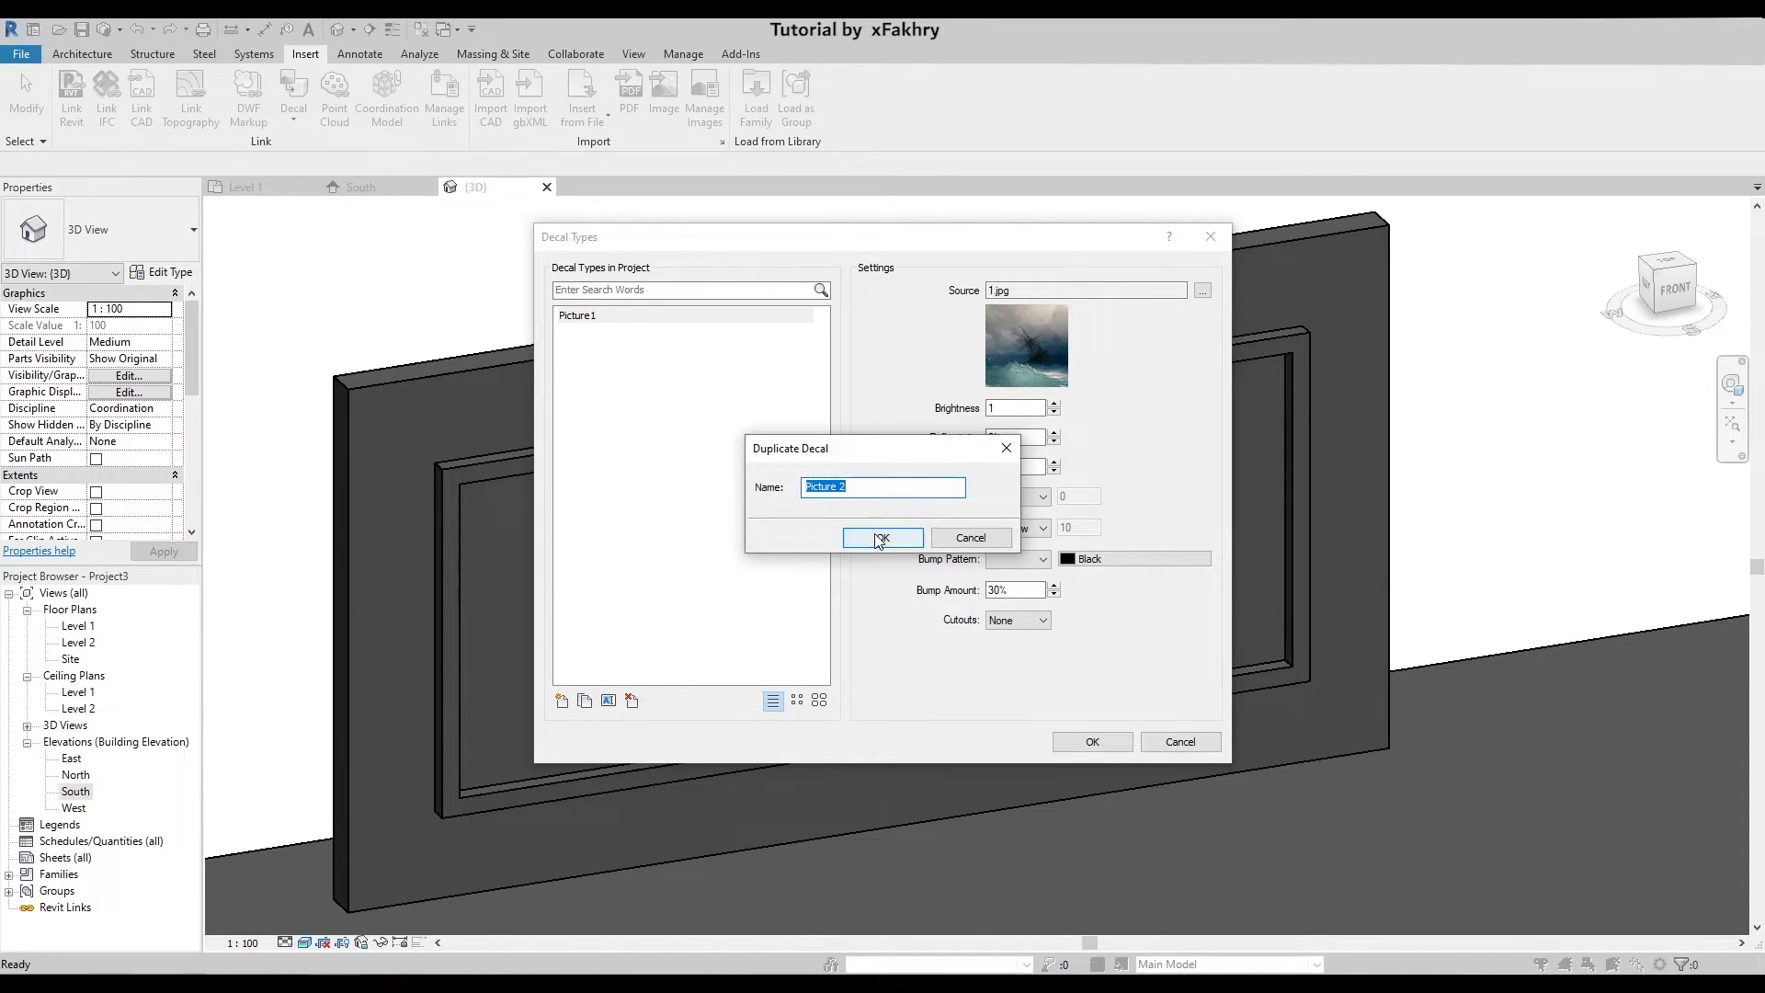
{"action": "left_click", "coordinate": [847, 488]}
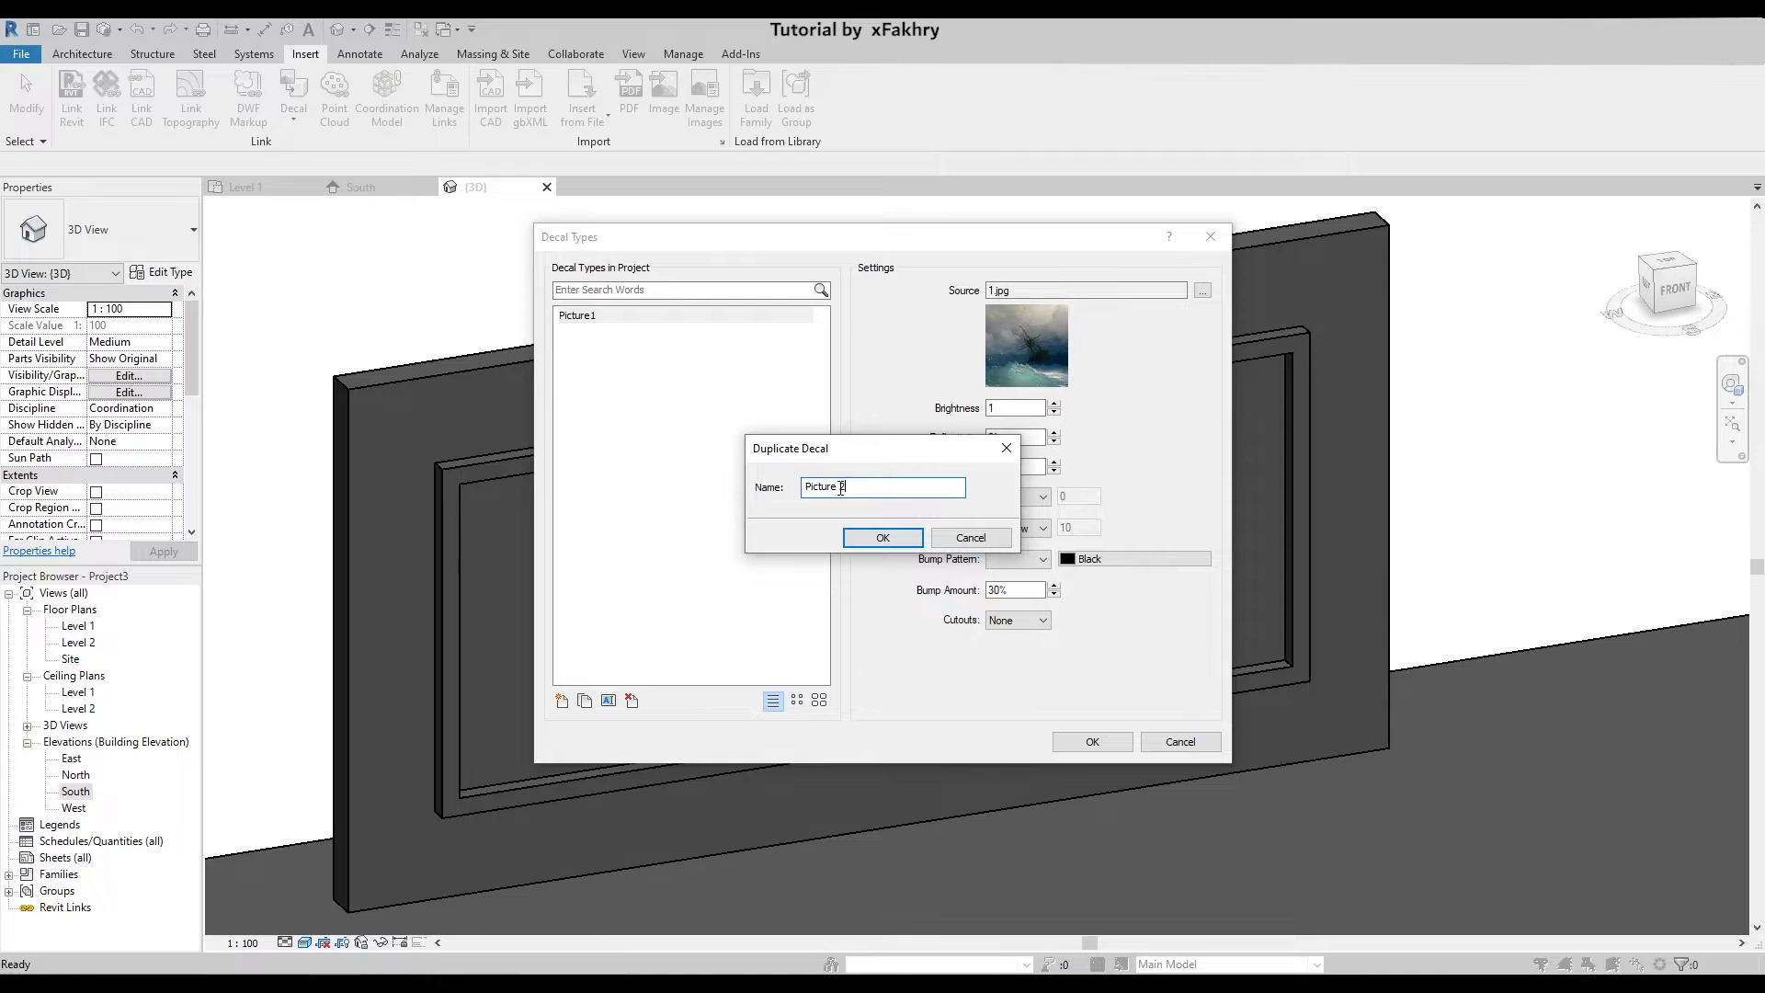
{"action": "key", "text": "BackSpace"}
{"action": "left_click", "coordinate": [882, 538]}
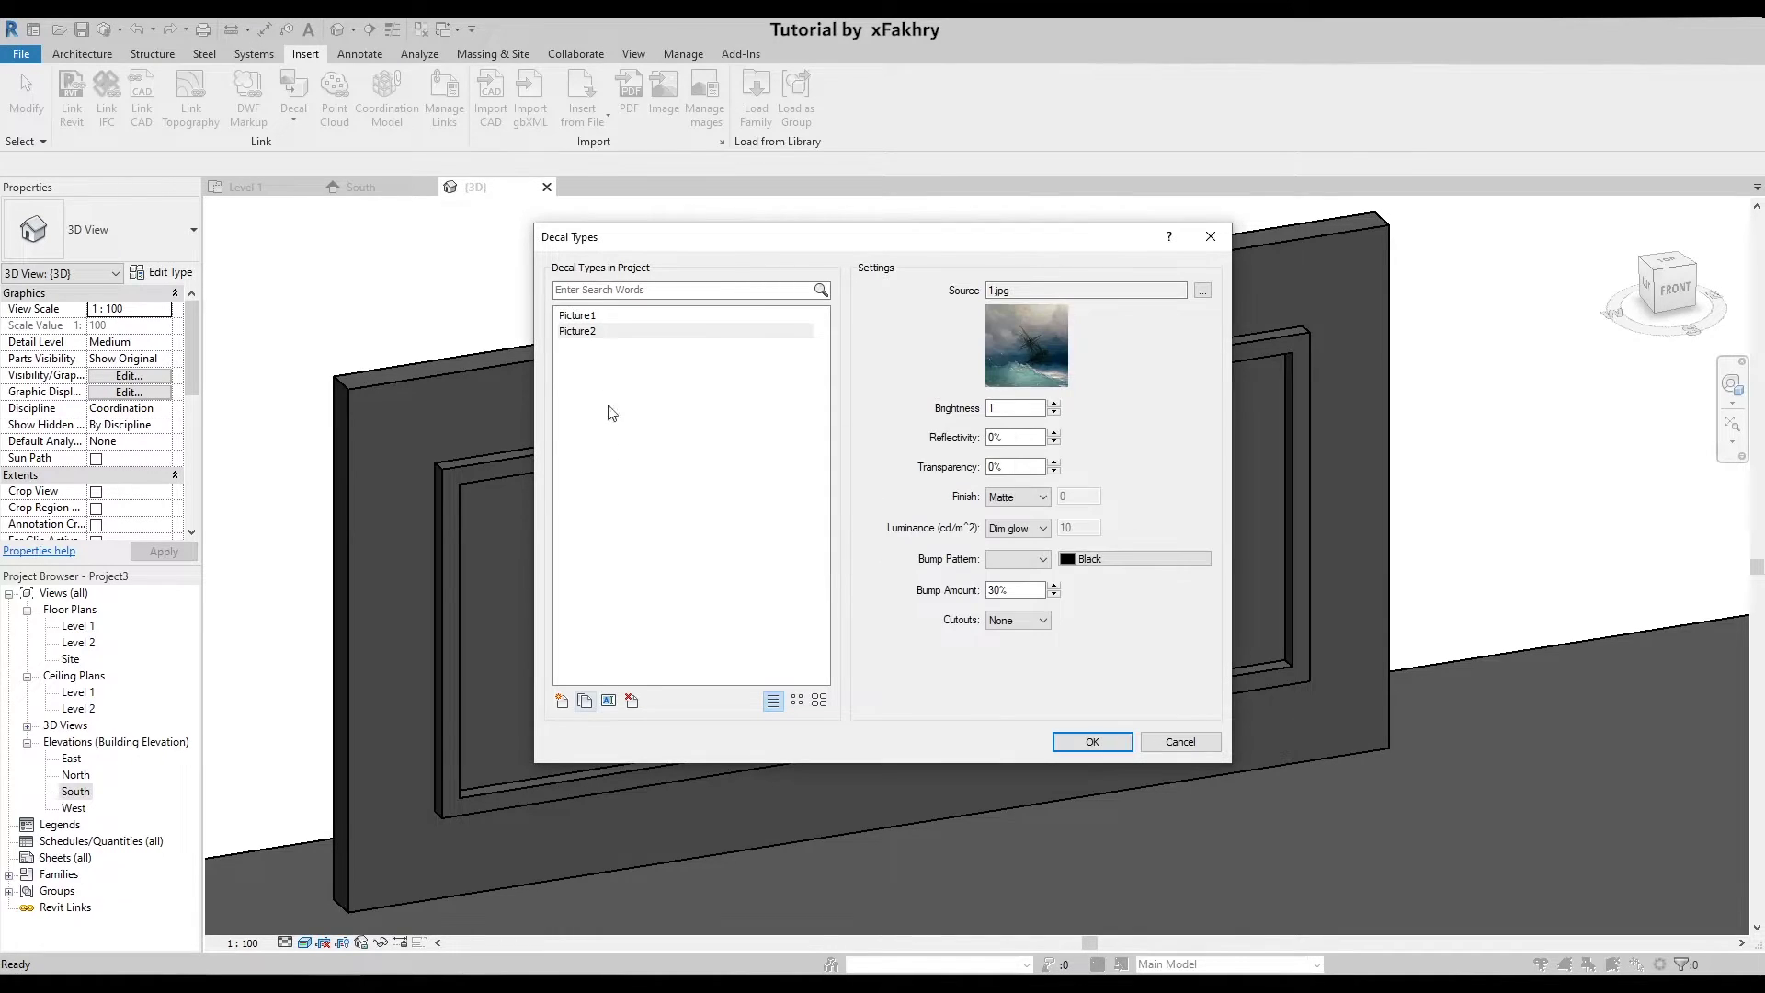
{"action": "left_click", "coordinate": [1203, 291]}
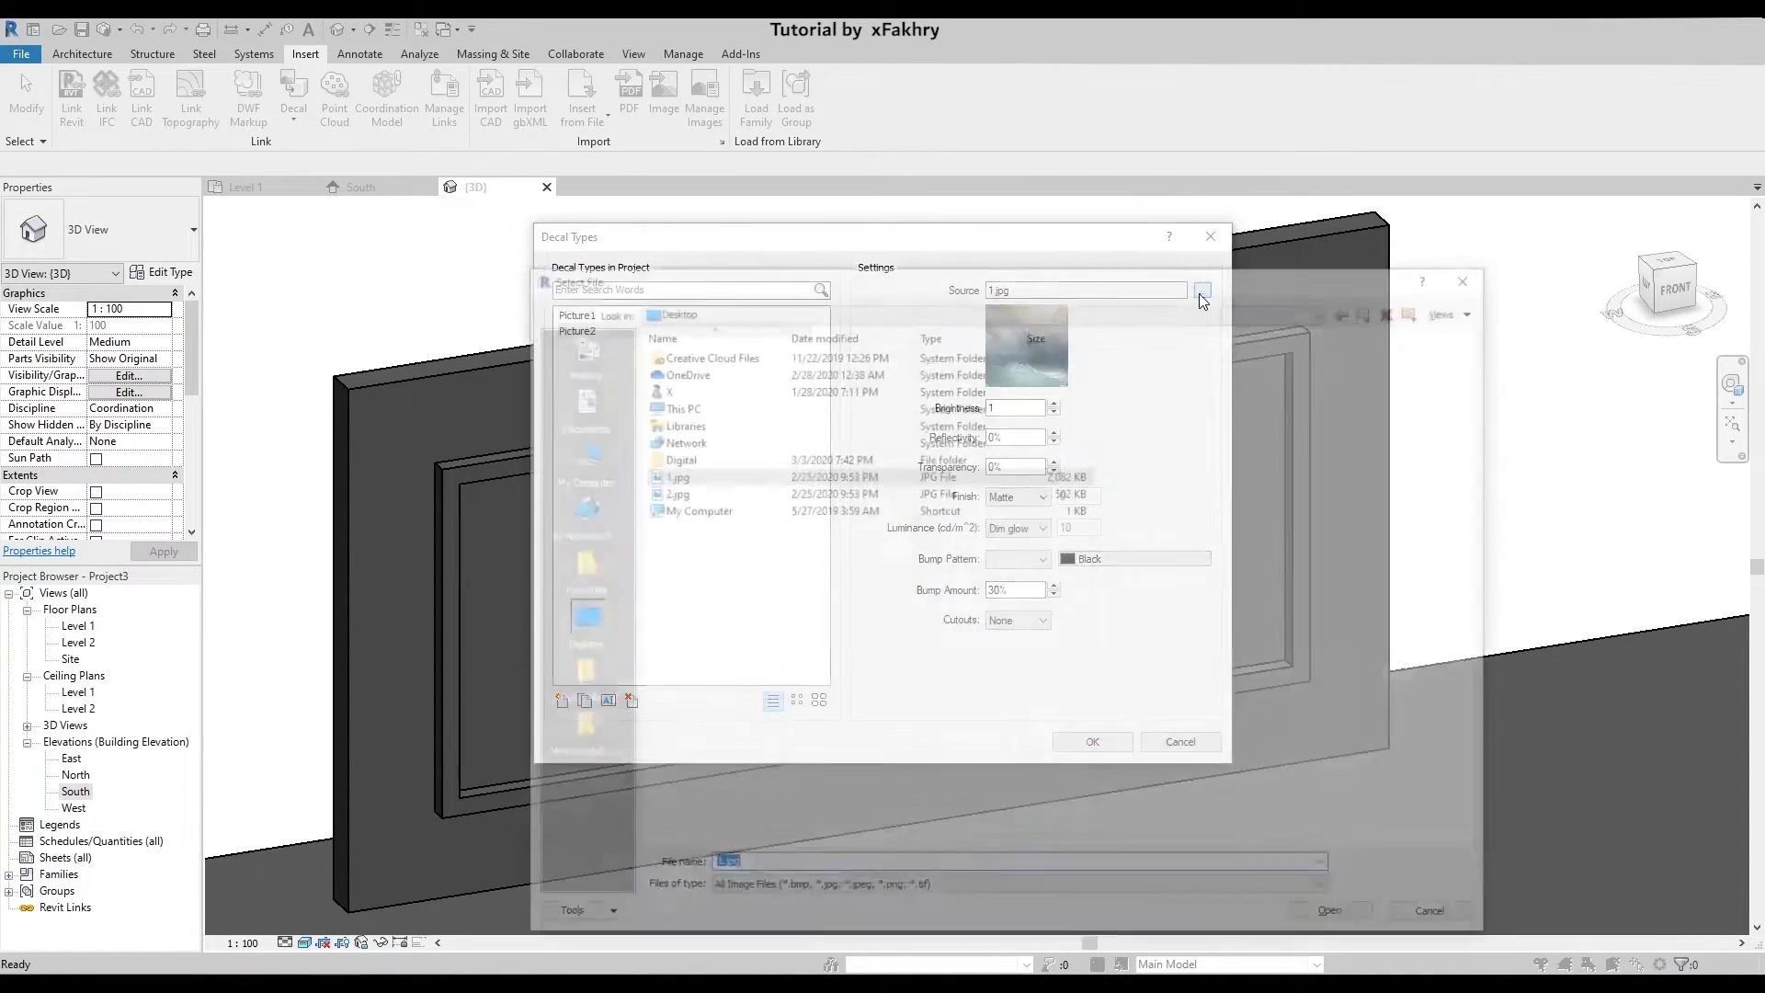
{"action": "left_click", "coordinate": [689, 492]}
{"action": "double_click", "coordinate": [676, 492]}
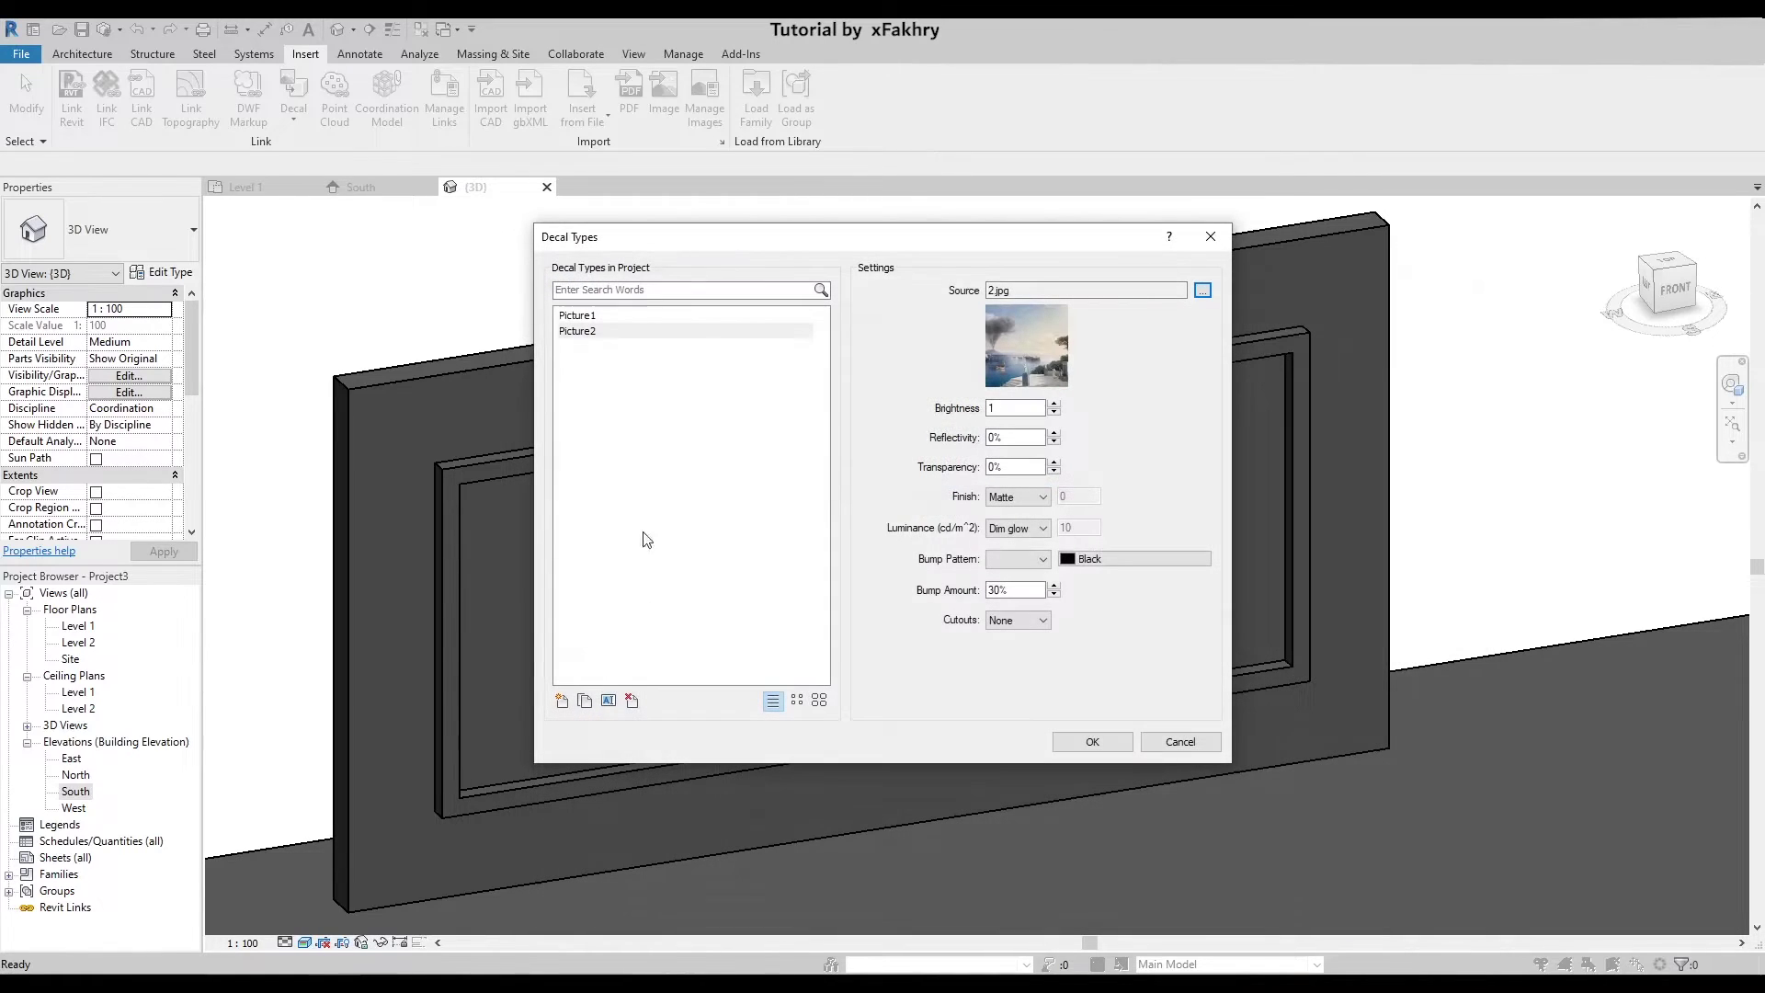
- Recheck Picture1, show decal types as large thumbnails, and confirm the dialog
{"action": "left_click", "coordinate": [579, 314]}
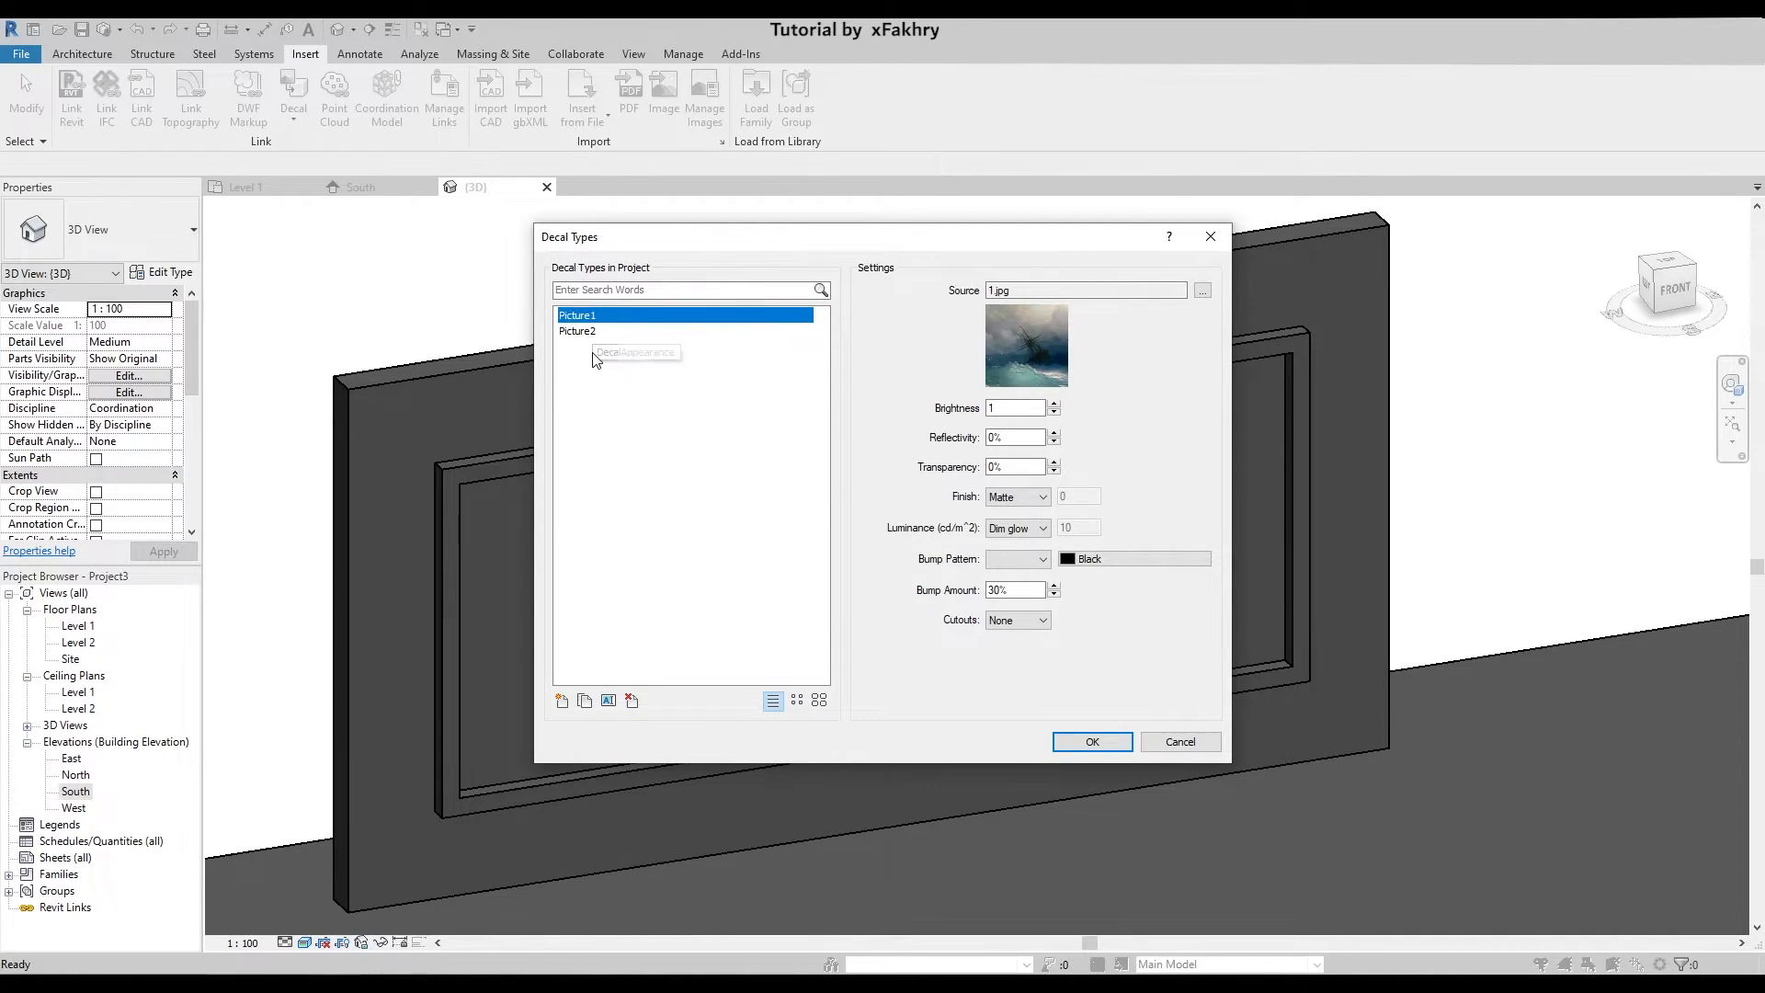
{"action": "left_click", "coordinate": [819, 702]}
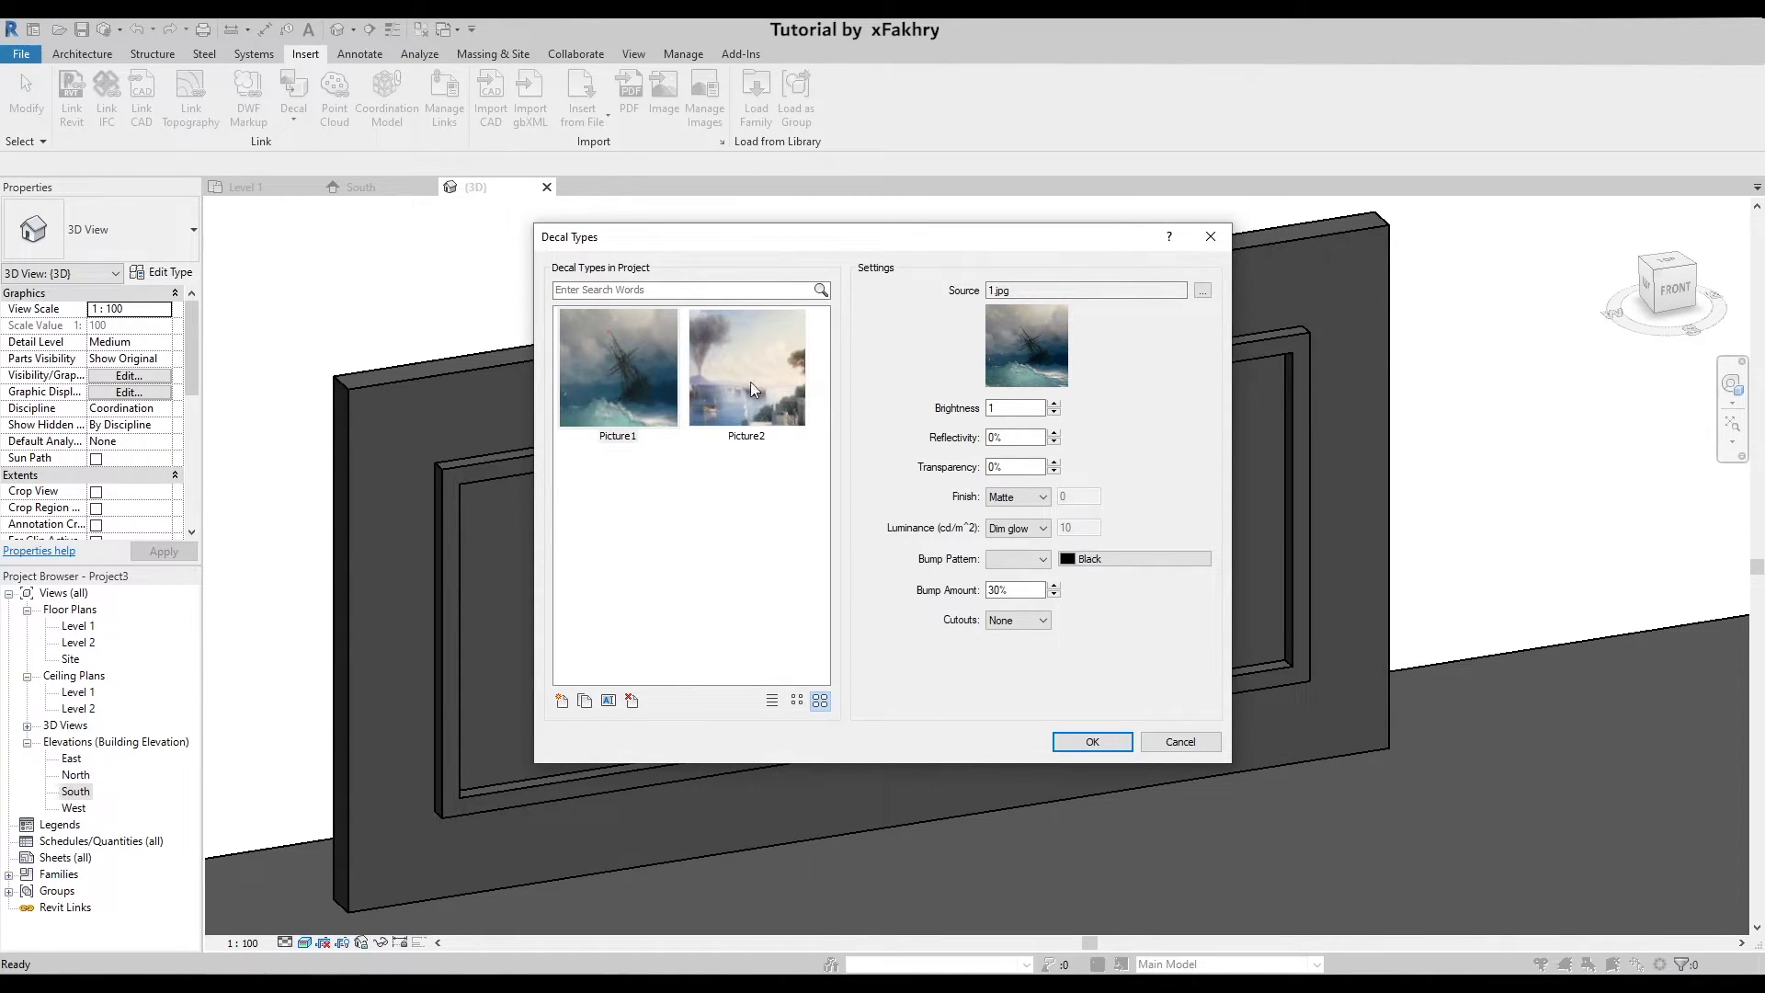
{"action": "left_click", "coordinate": [1092, 743]}
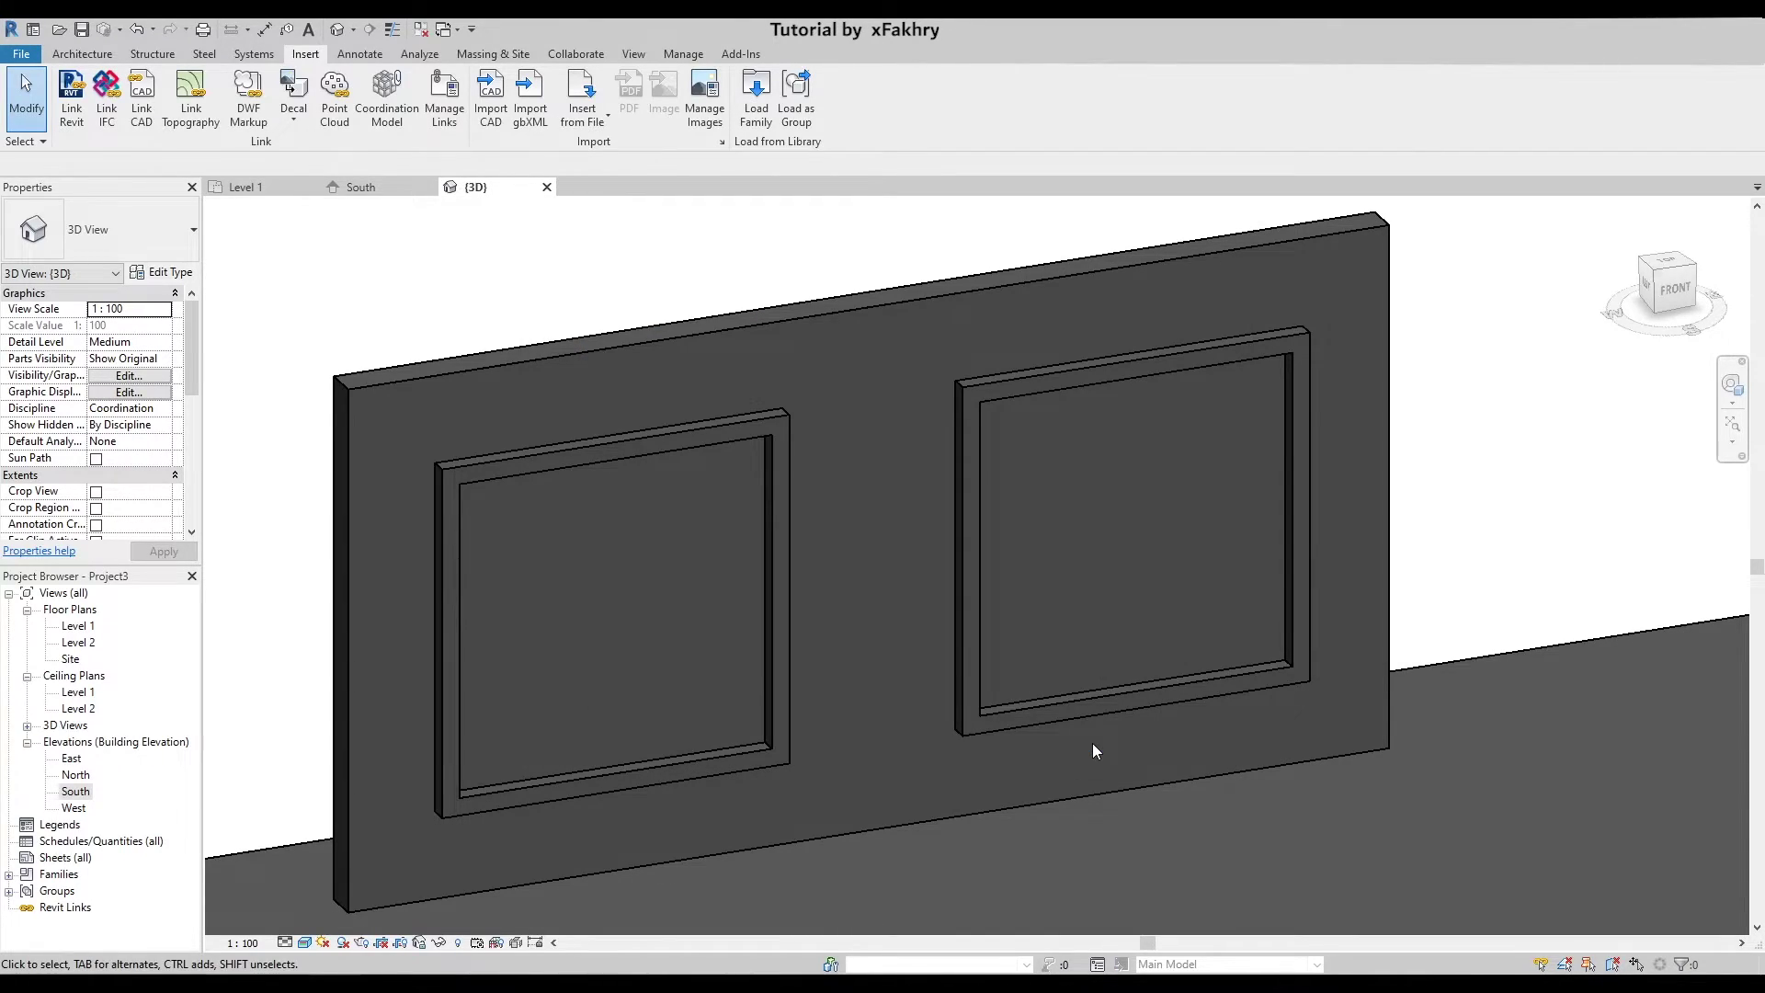
- Place a Picture1 decal on the left frame's face
{"action": "left_click", "coordinate": [294, 127]}
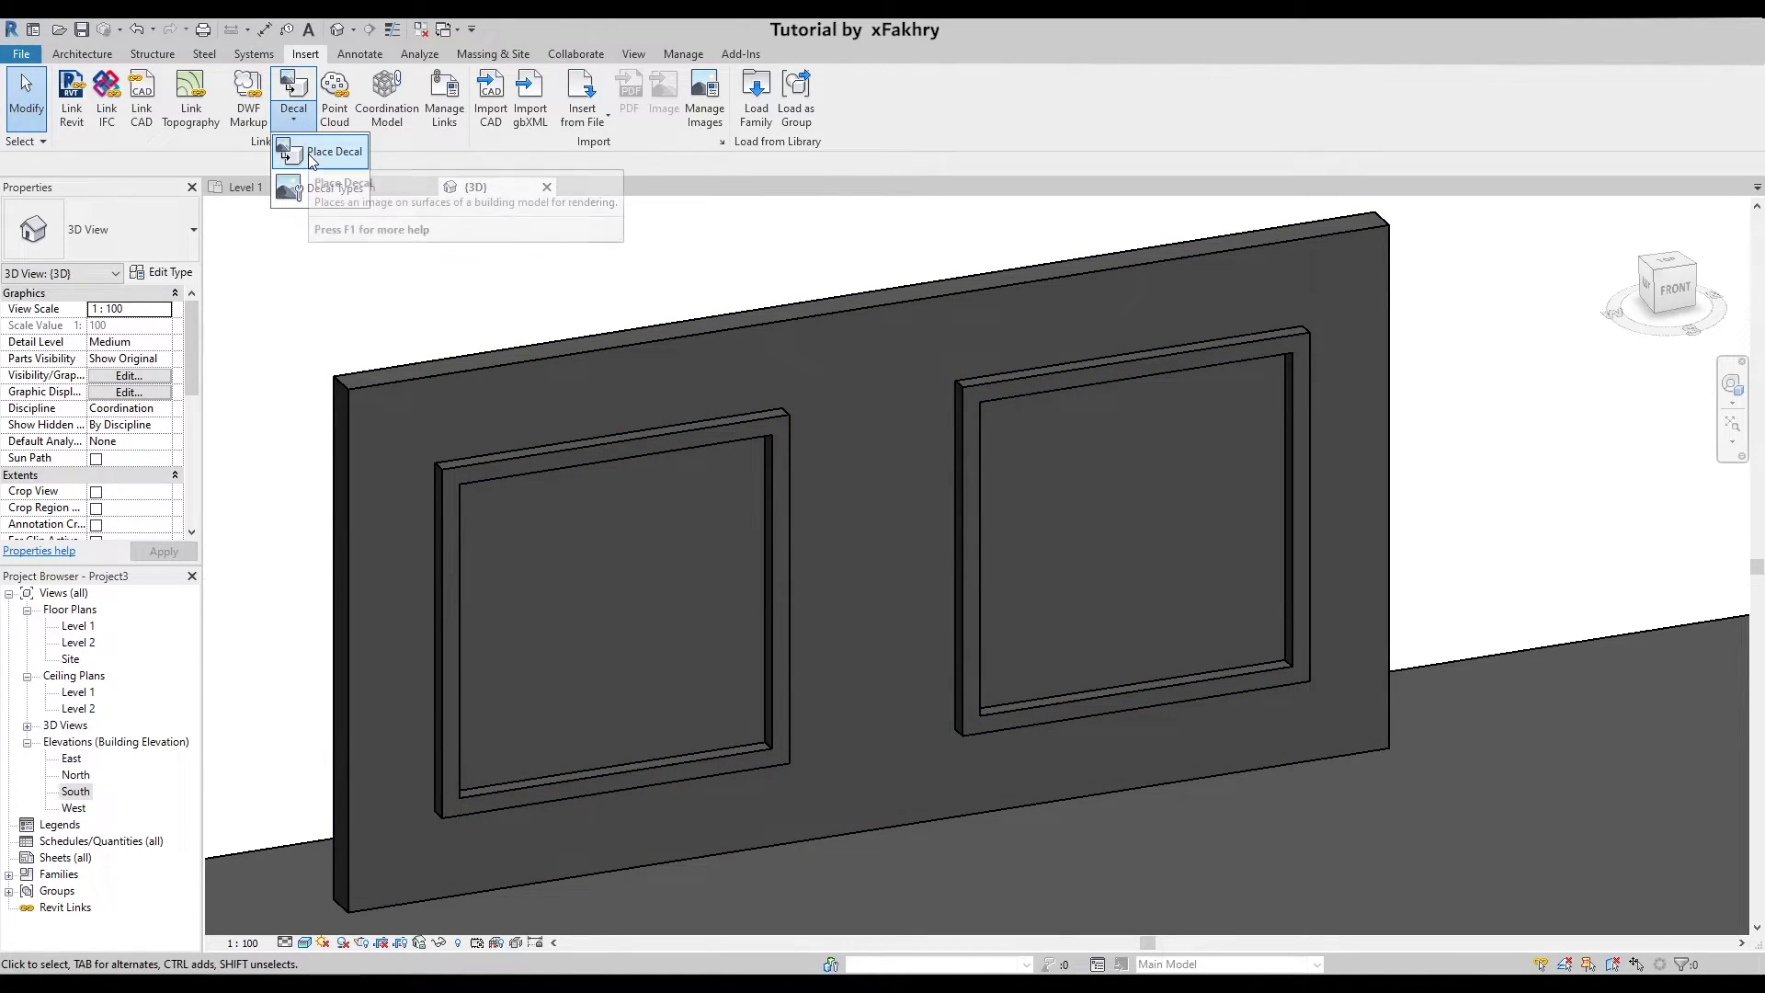
{"action": "left_click", "coordinate": [307, 152]}
{"action": "left_click", "coordinate": [180, 231]}
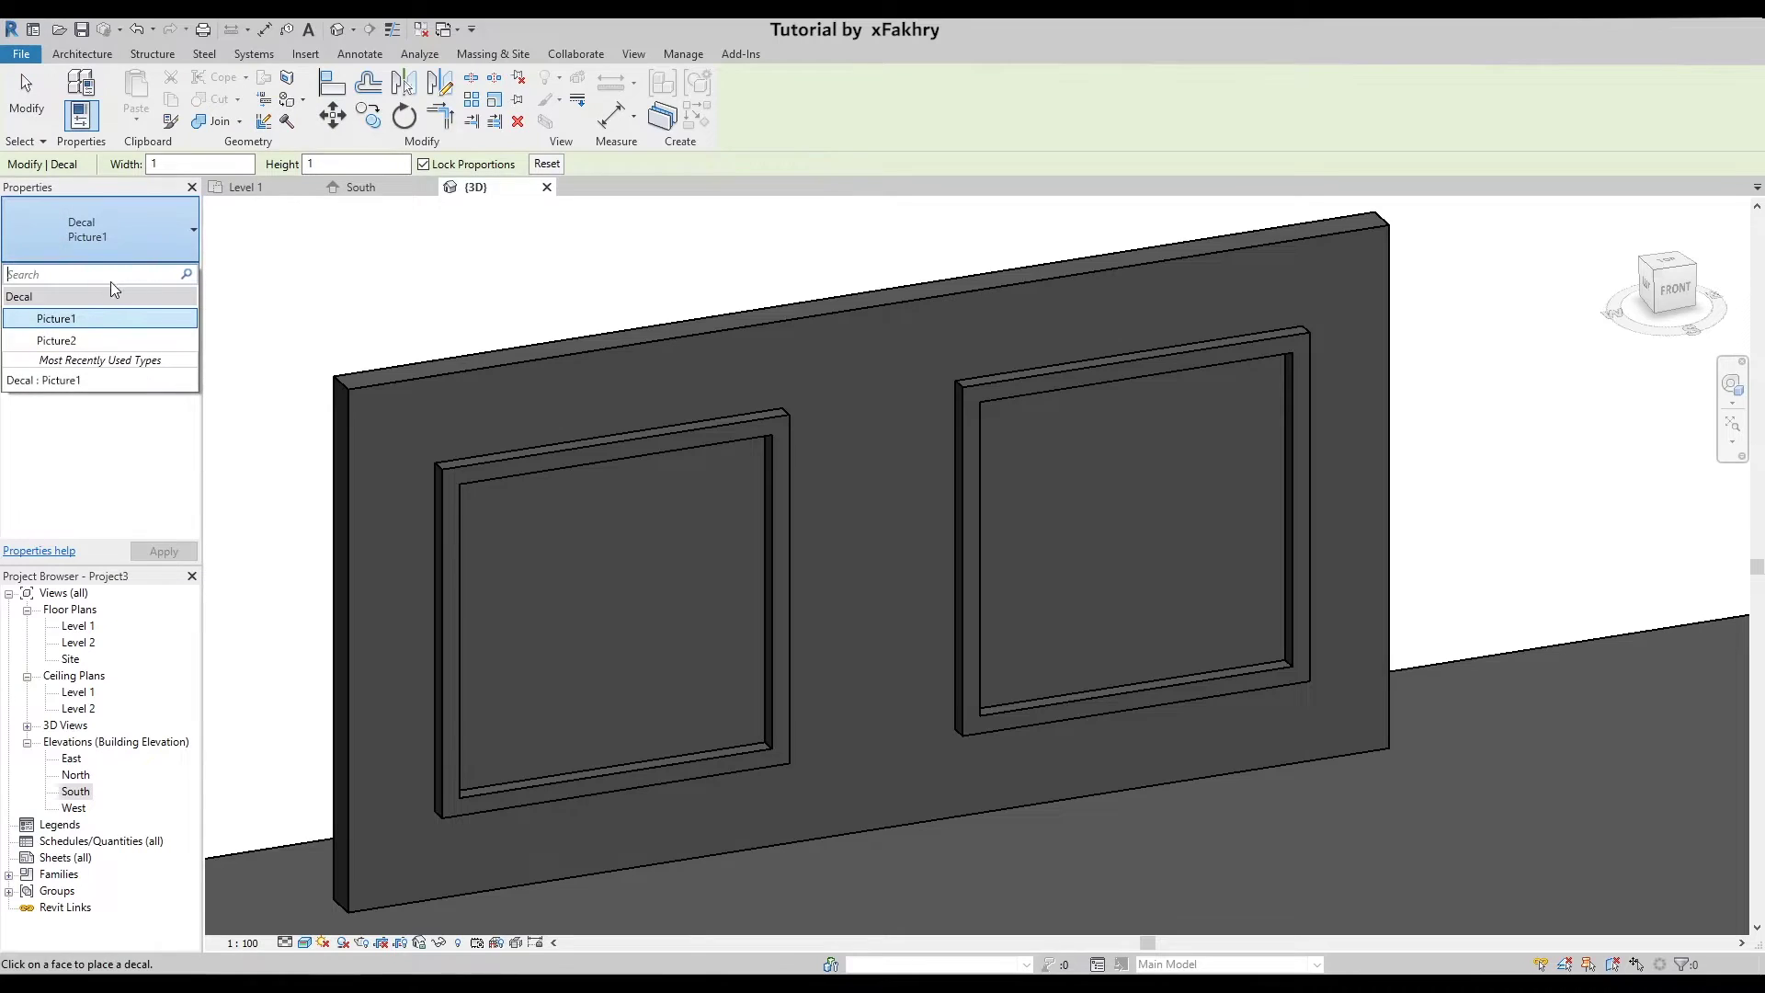
{"action": "left_click", "coordinate": [55, 309]}
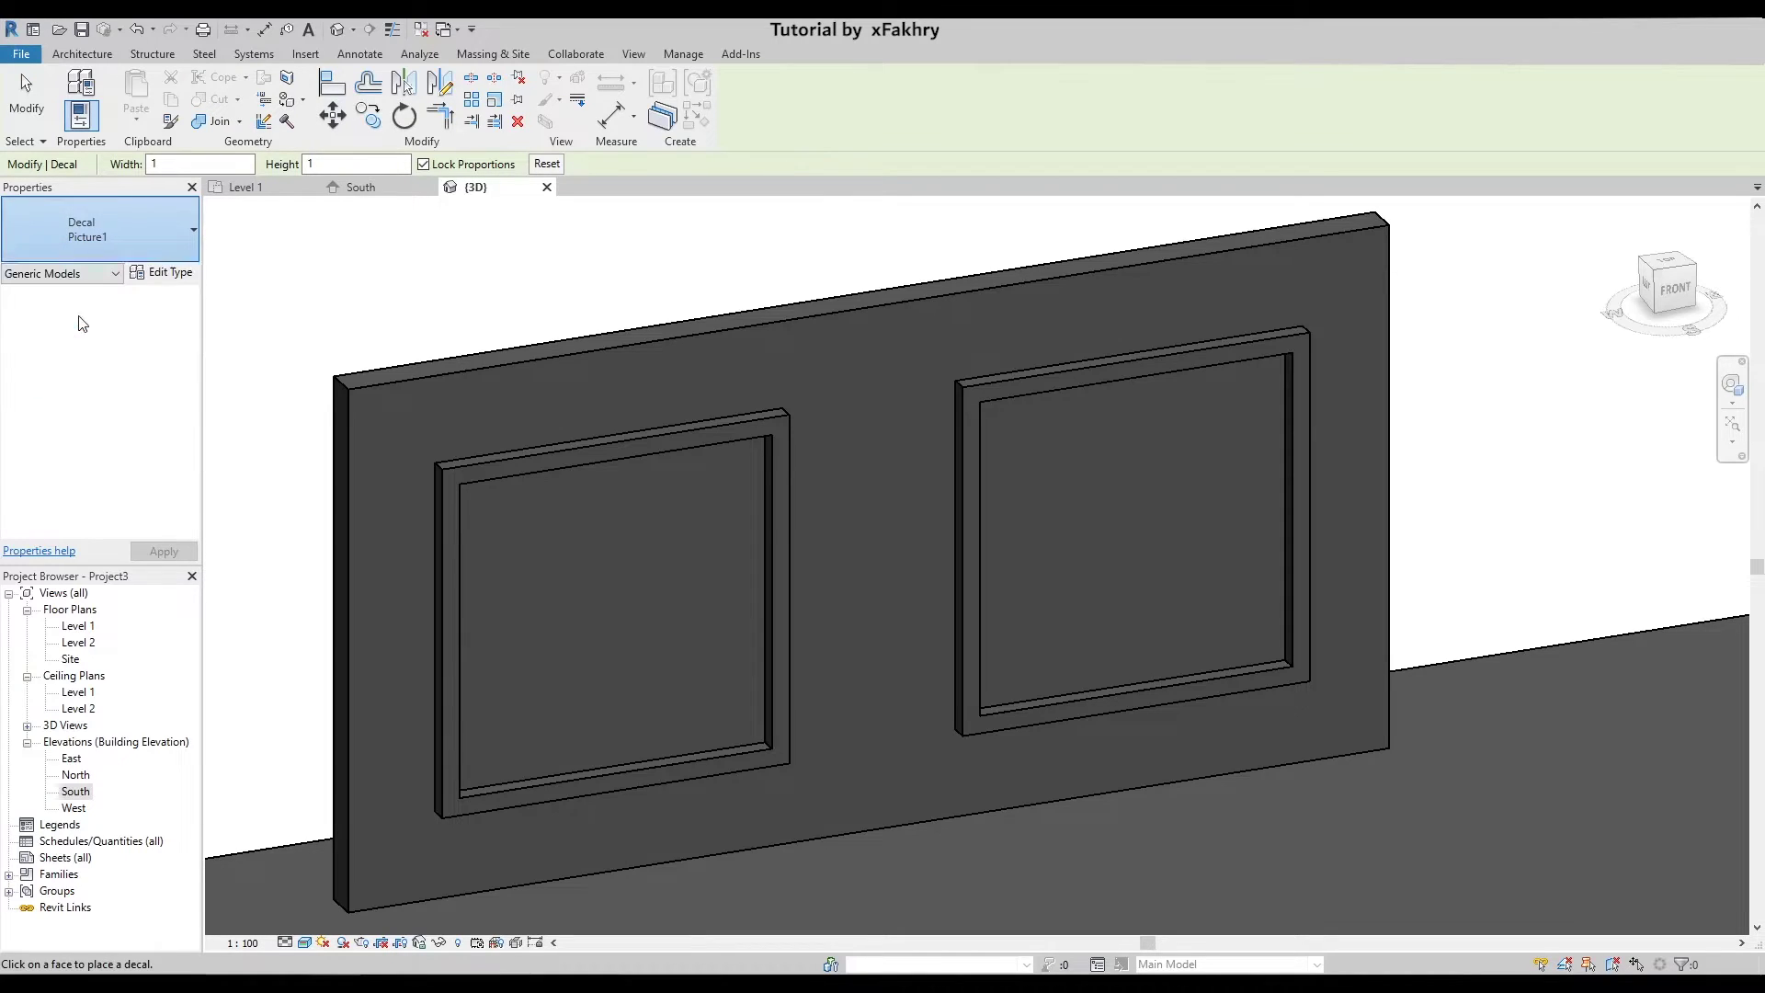
{"action": "left_click", "coordinate": [588, 622]}
- Place a Picture2 decal inside the right frame and finish decal placement
{"action": "mouse_move", "coordinate": [717, 511]}
{"action": "middle_mouse_down", "text": "shift"}
{"action": "mouse_move", "coordinate": [825, 549]}
{"action": "mouse_move", "coordinate": [815, 580]}
{"action": "mouse_move", "coordinate": [748, 460]}
{"action": "middle_mouse_up", "text": "shift"}
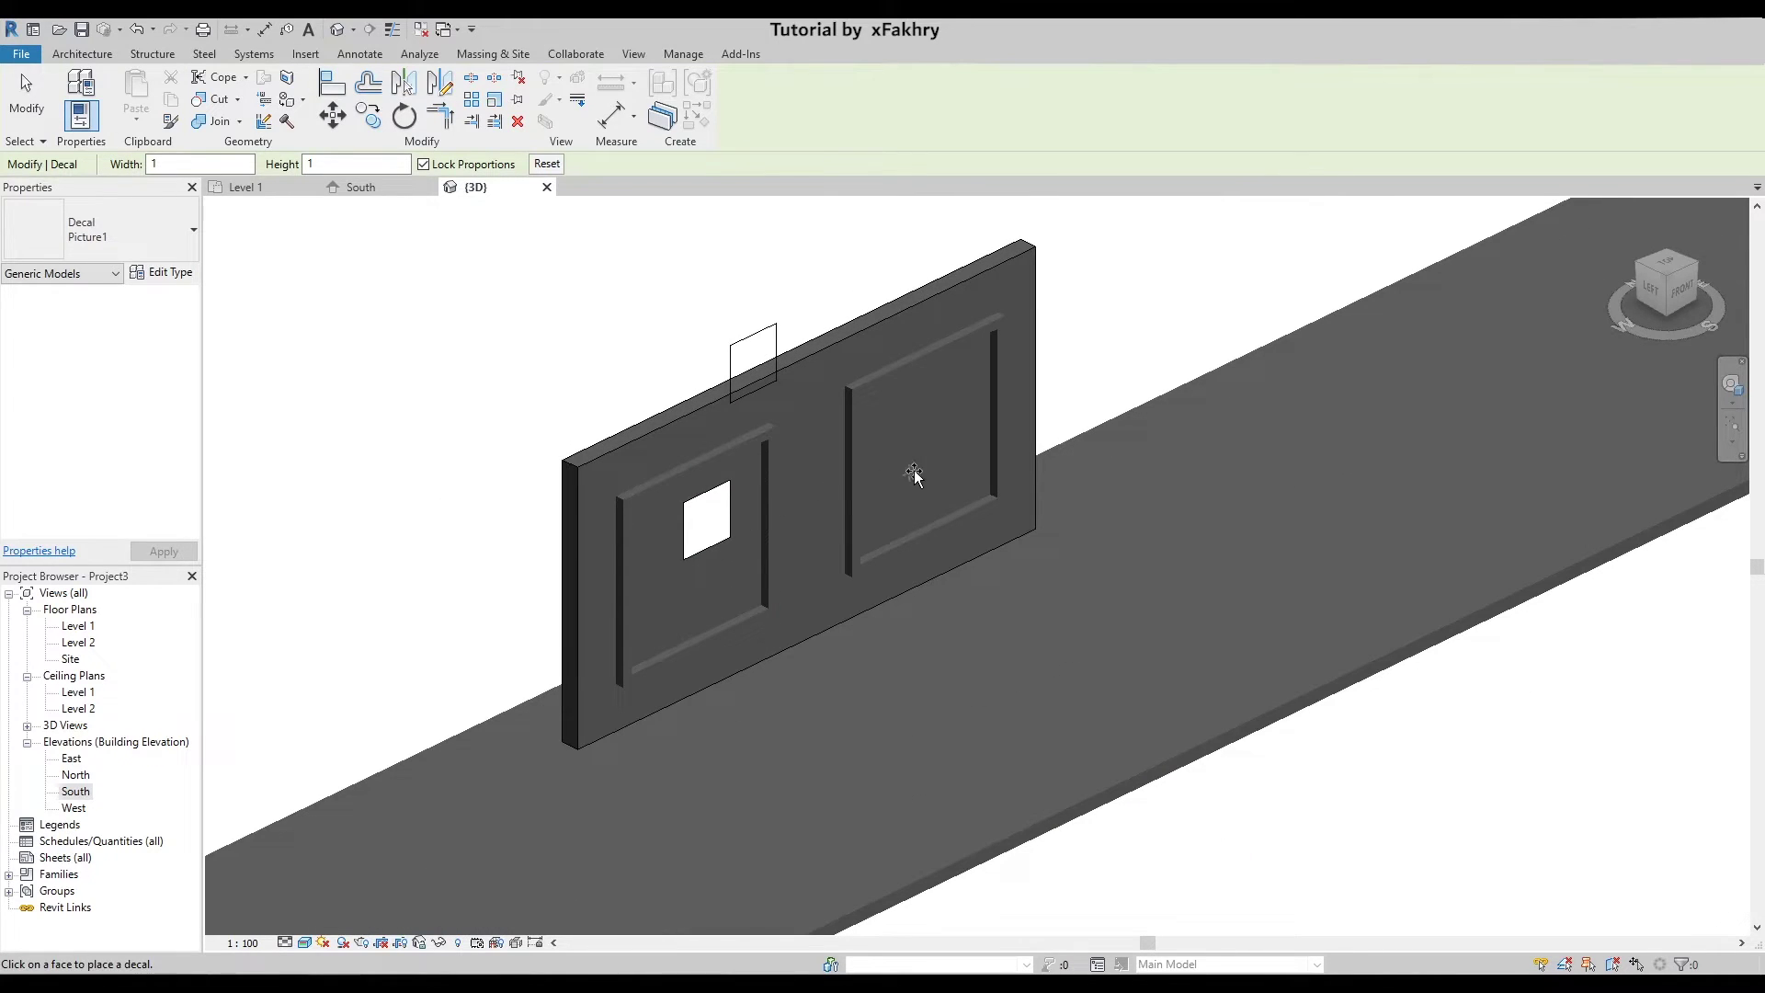
{"action": "scroll", "coordinate": [956, 443], "scroll_direction": "up", "scroll_amount": 2}
{"action": "scroll", "coordinate": [956, 443], "scroll_direction": "up", "scroll_amount": 2}
{"action": "middle_click_drag", "start_coordinate": [875, 432], "coordinate": [894, 432], "text": "shift"}
{"action": "scroll", "coordinate": [893, 432], "scroll_direction": "down", "scroll_amount": 2}
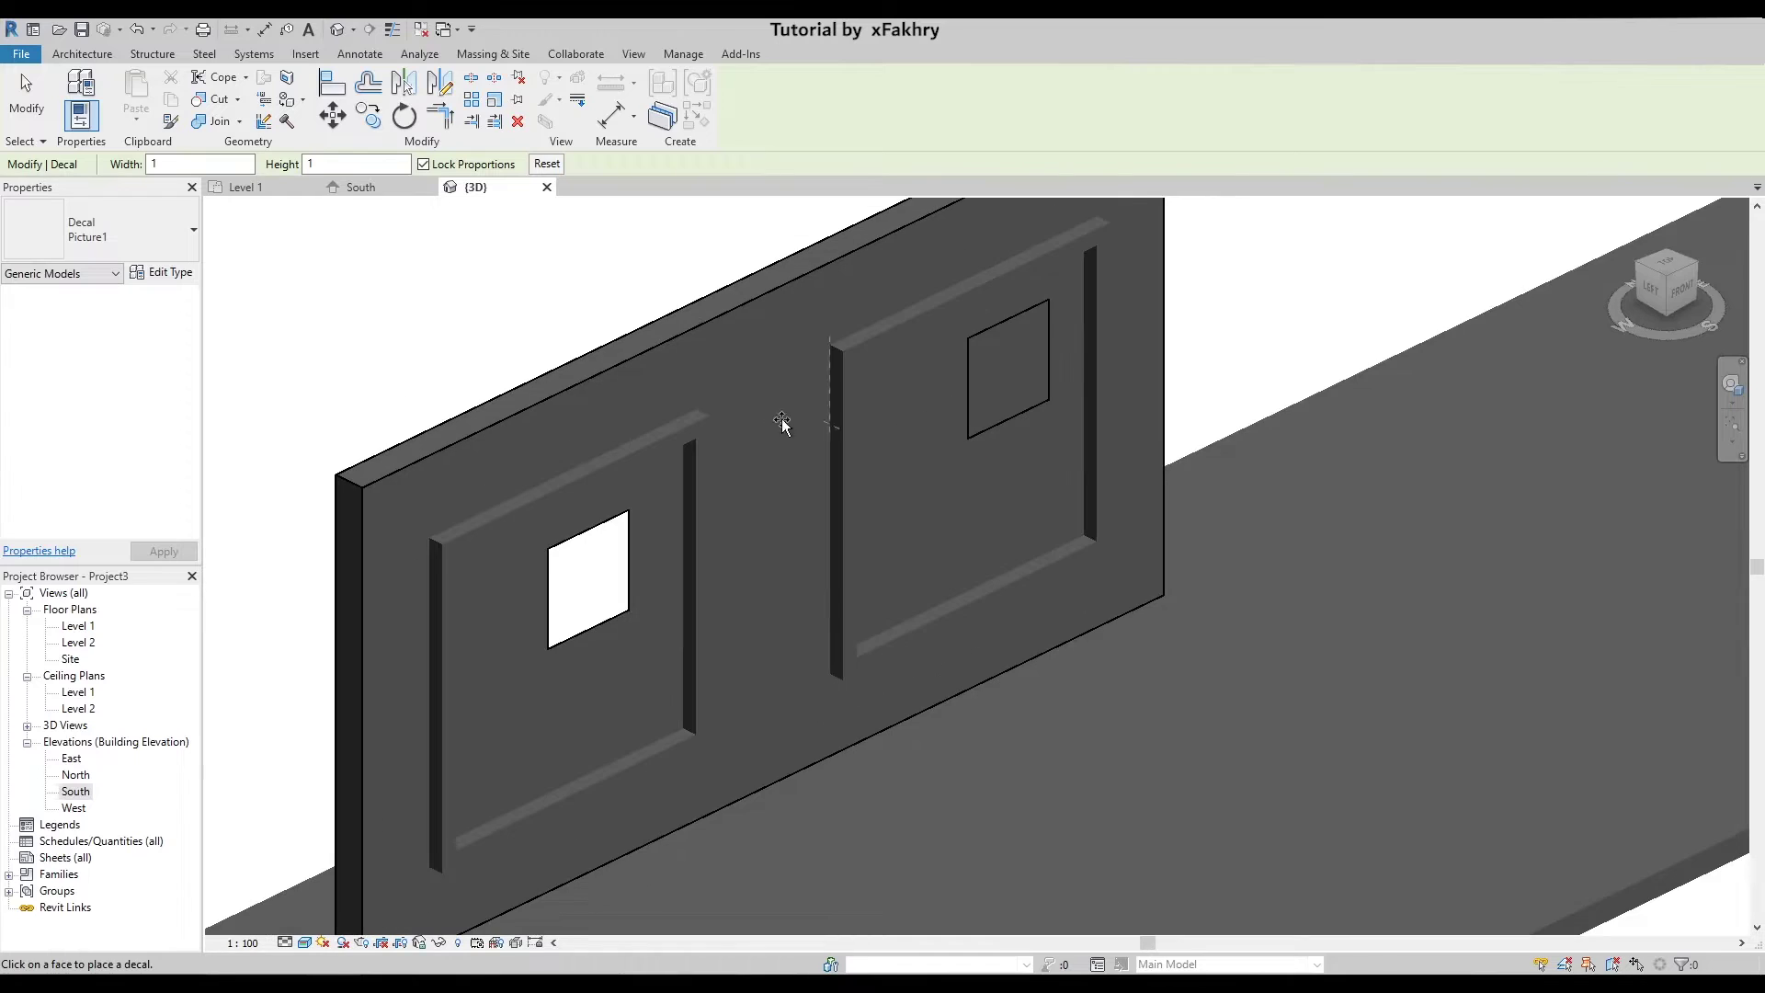
{"action": "left_click", "coordinate": [144, 241]}
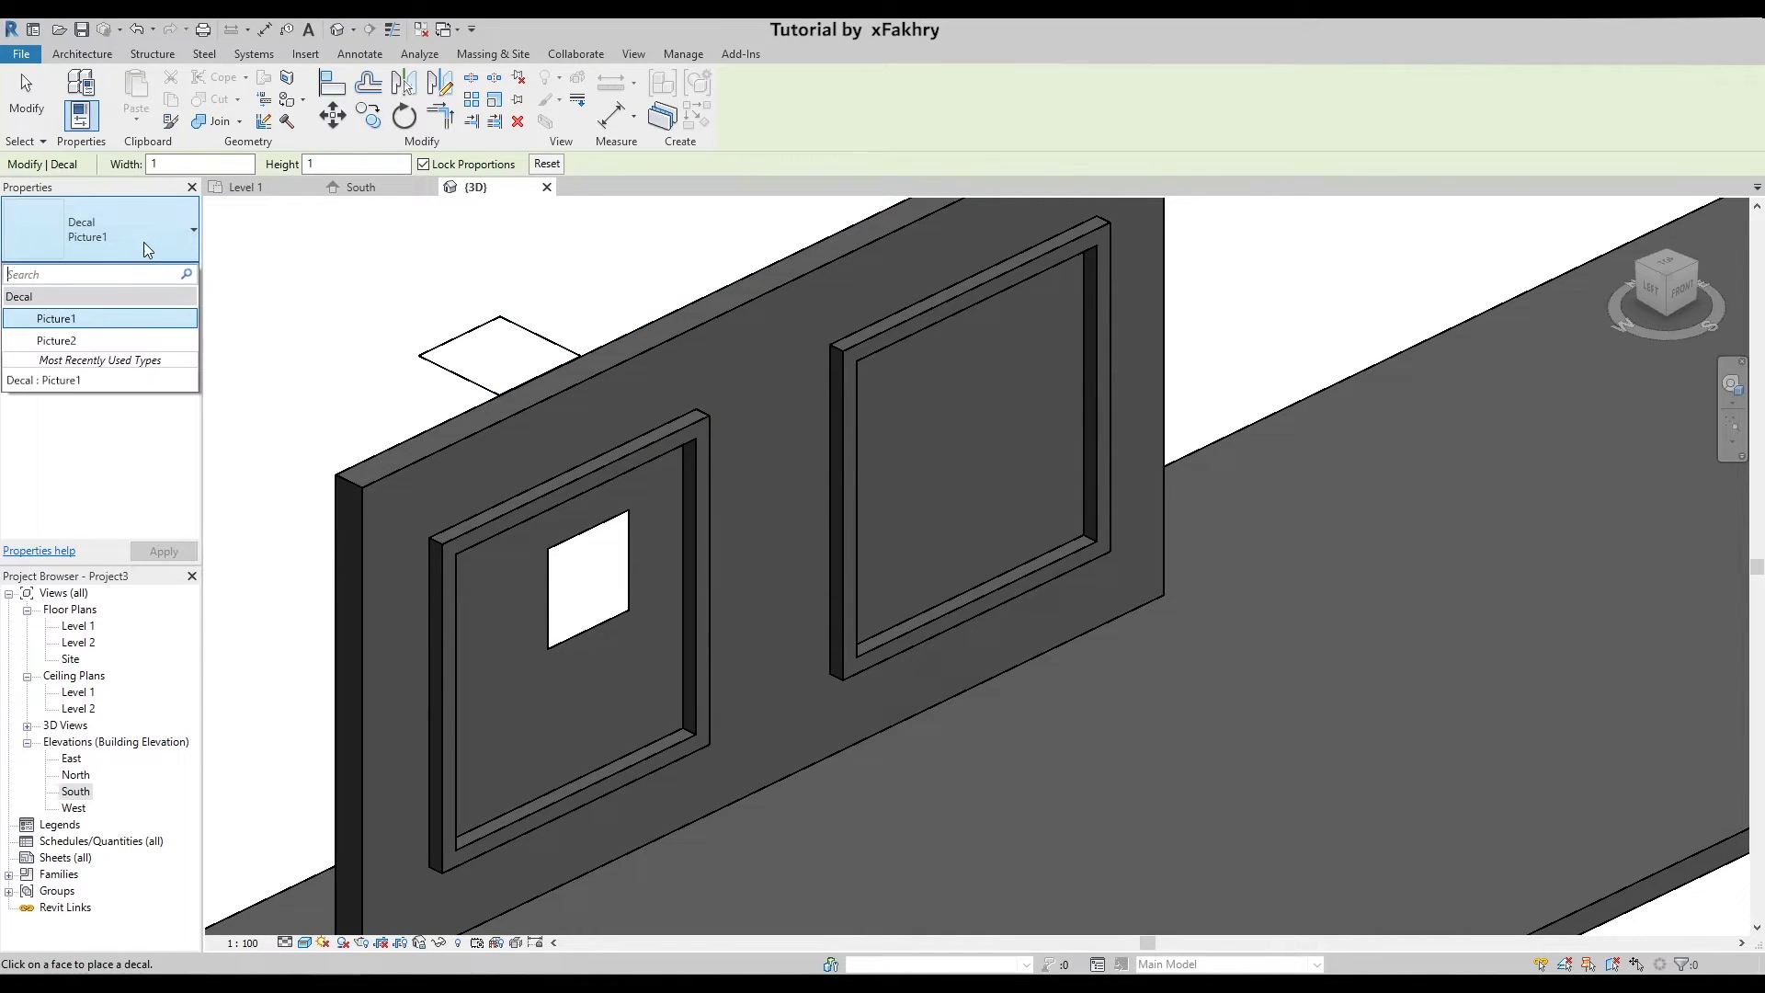
{"action": "left_click", "coordinate": [73, 341]}
{"action": "left_click", "coordinate": [970, 460]}
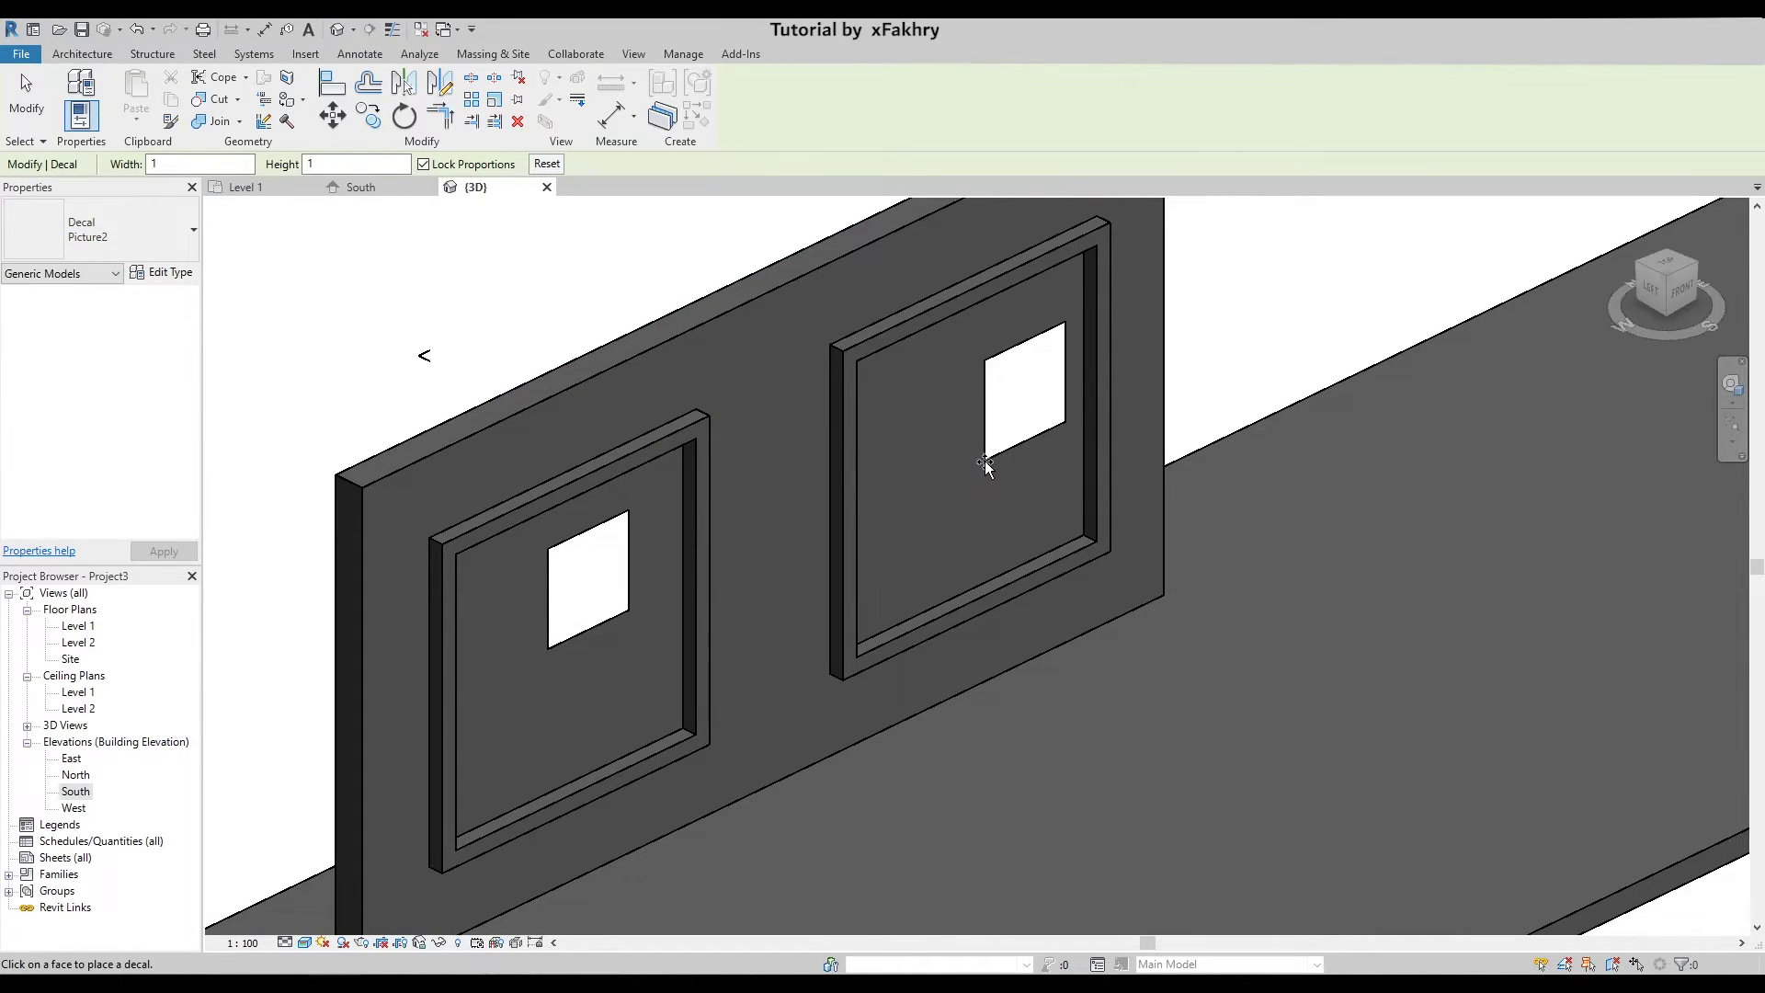
{"action": "key", "text": "Escape"}
- Move and stretch the left decal so it fills the left frame
{"action": "left_click", "coordinate": [606, 588]}
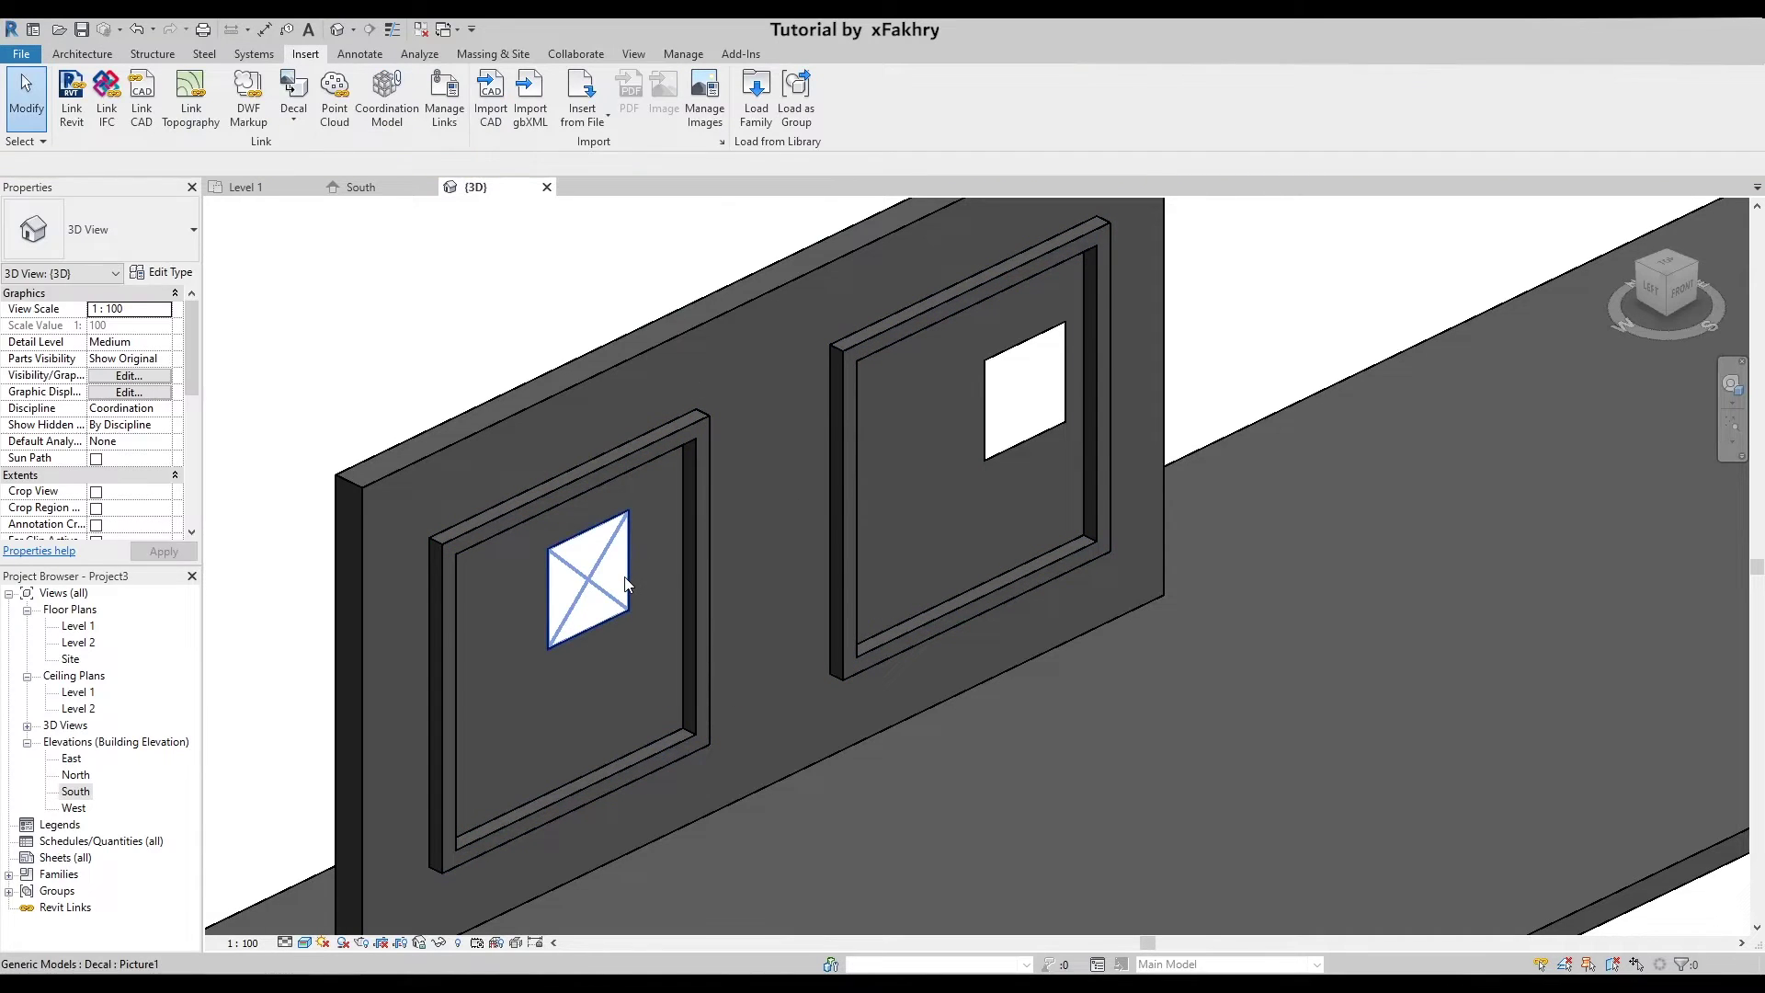
{"action": "left_click_drag", "start_coordinate": [628, 579], "coordinate": [677, 515]}
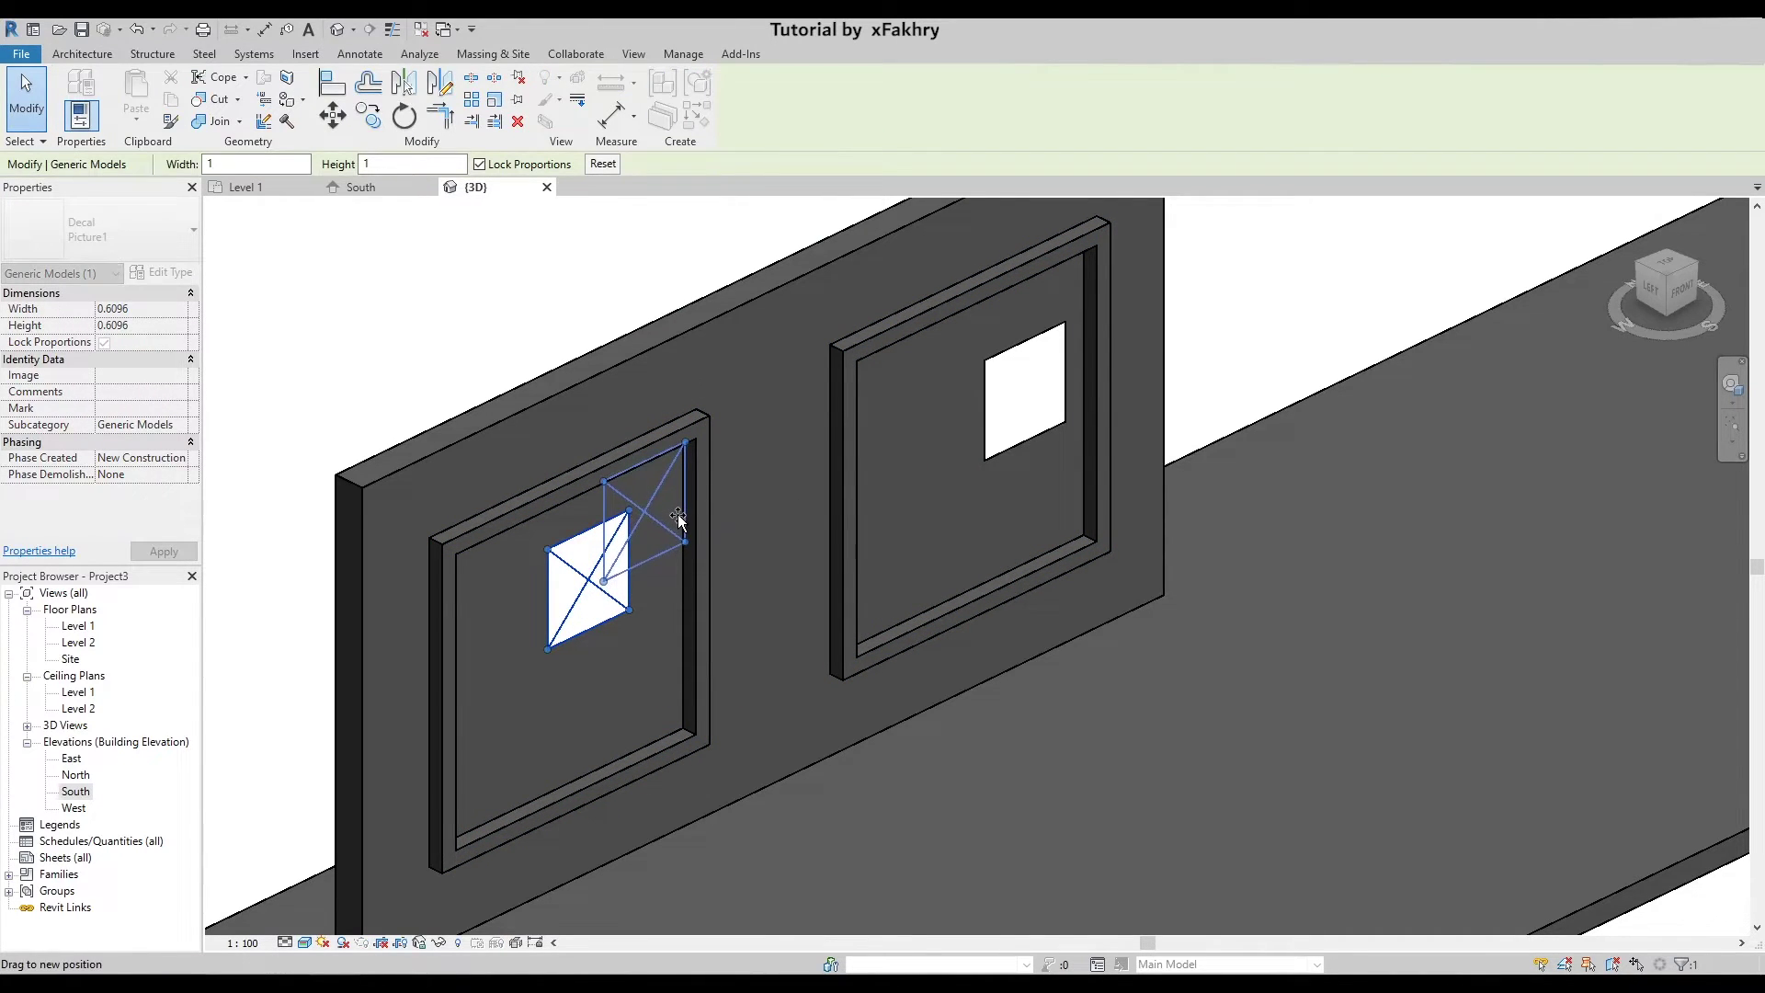
{"action": "left_click_drag", "start_coordinate": [605, 581], "coordinate": [460, 849]}
- Move and stretch the Picture2 decal to fill the right frame, about 1.7741 square
{"action": "left_click", "coordinate": [985, 463]}
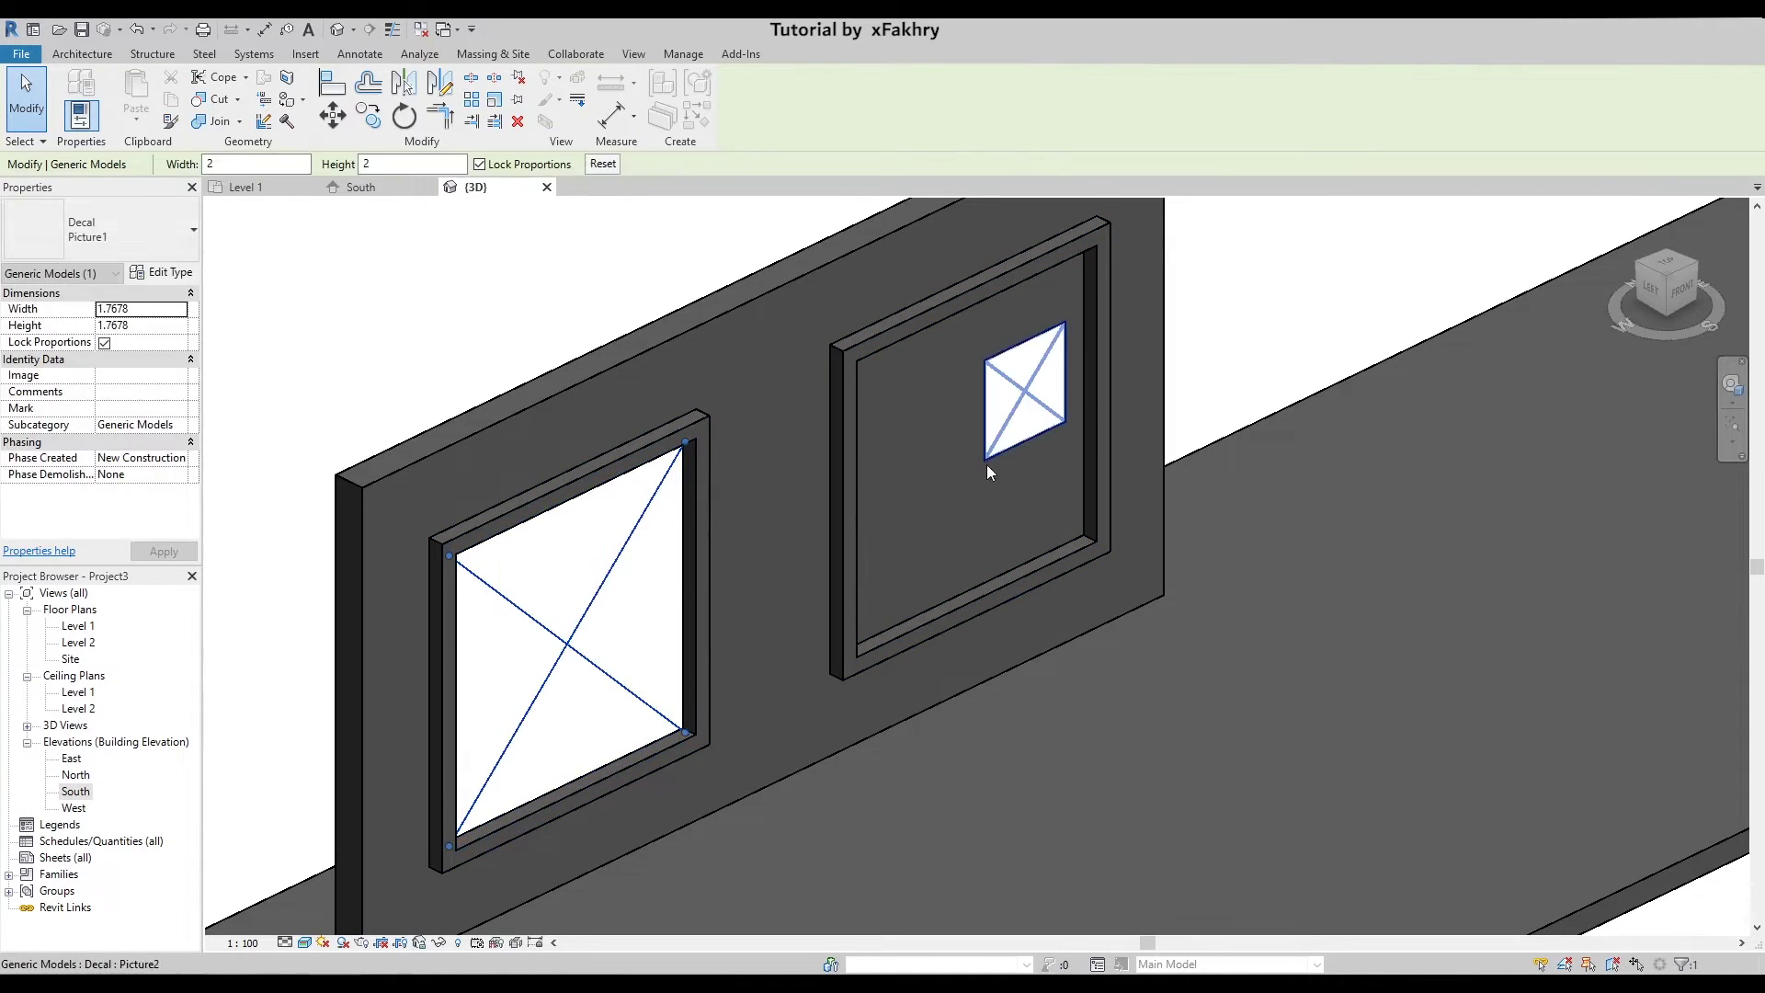
{"action": "mouse_move", "coordinate": [1039, 432]}
{"action": "left_mouse_down"}
{"action": "mouse_move", "coordinate": [1061, 357]}
{"action": "mouse_move", "coordinate": [862, 658]}
{"action": "left_mouse_up"}
{"action": "mouse_move", "coordinate": [862, 658]}
{"action": "middle_mouse_down", "text": "shift"}
{"action": "mouse_move", "coordinate": [962, 513]}
{"action": "mouse_move", "coordinate": [957, 548]}
{"action": "mouse_move", "coordinate": [847, 532]}
{"action": "mouse_move", "coordinate": [968, 523]}
{"action": "mouse_move", "coordinate": [784, 347]}
{"action": "mouse_move", "coordinate": [875, 404]}
{"action": "mouse_move", "coordinate": [871, 426]}
{"action": "middle_mouse_up", "text": "shift"}
{"action": "scroll", "coordinate": [846, 411], "scroll_direction": "down", "scroll_amount": 2}
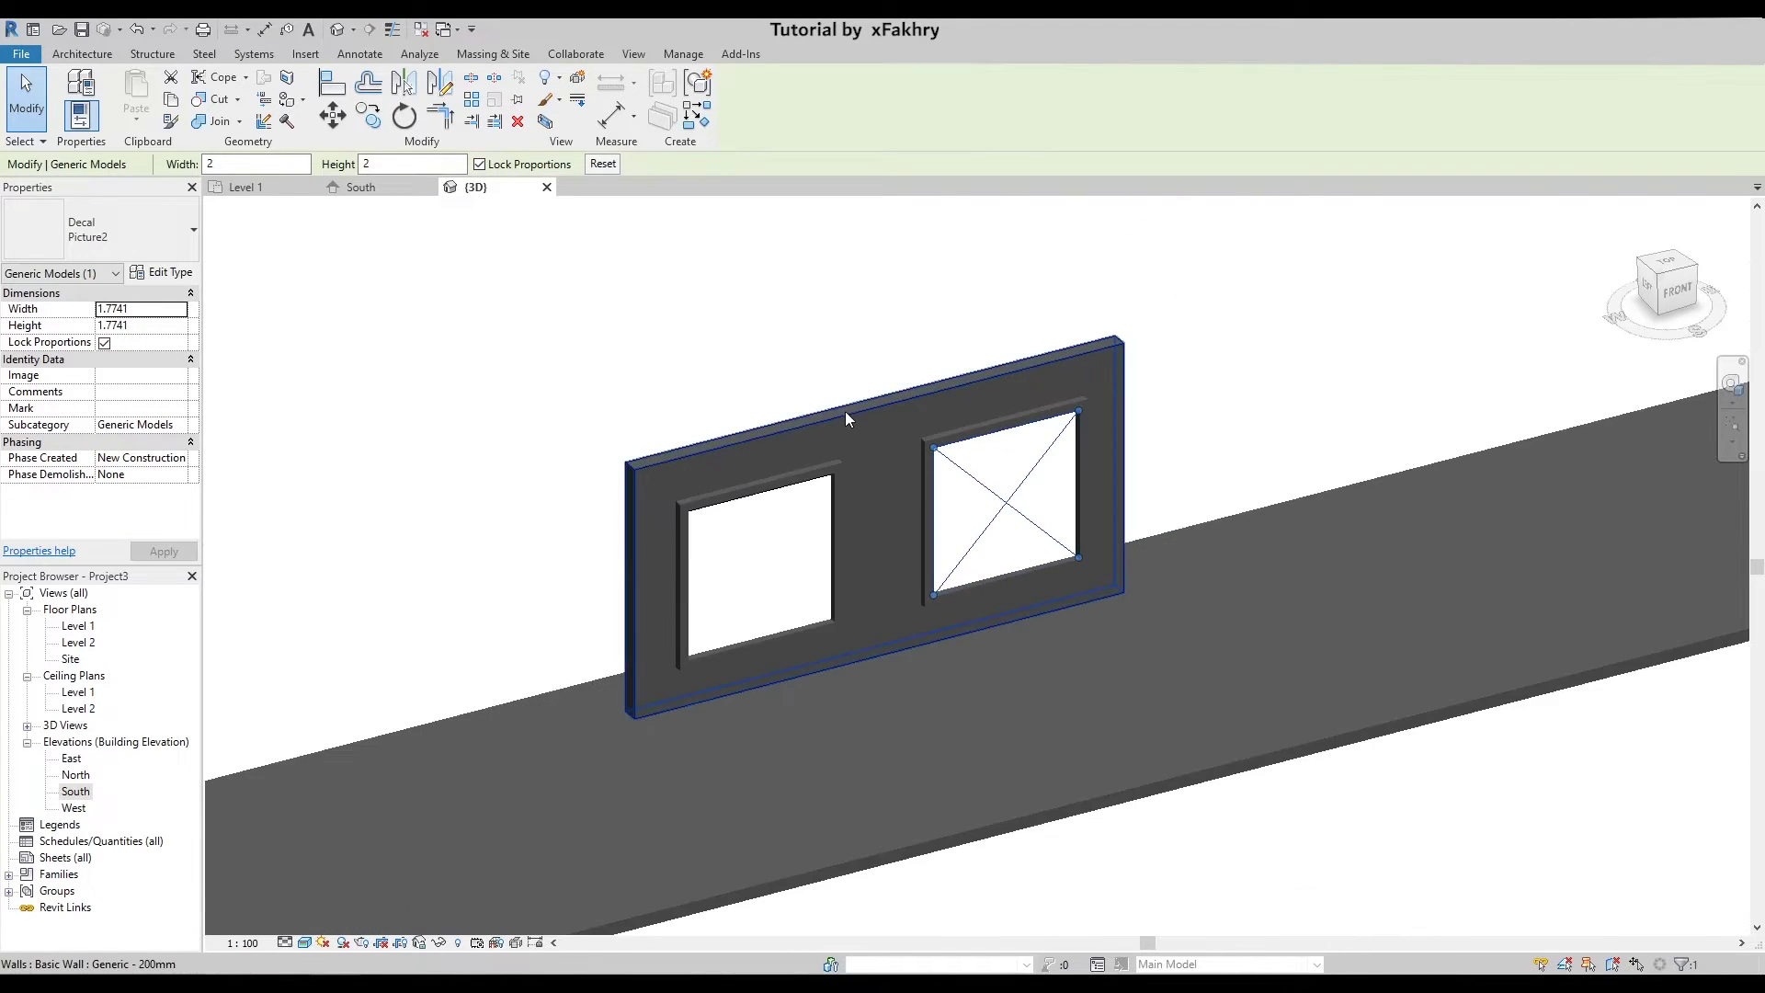
{"action": "scroll", "coordinate": [846, 410], "scroll_direction": "up", "scroll_amount": 2}
{"action": "scroll", "coordinate": [784, 583], "scroll_direction": "up", "scroll_amount": 2}
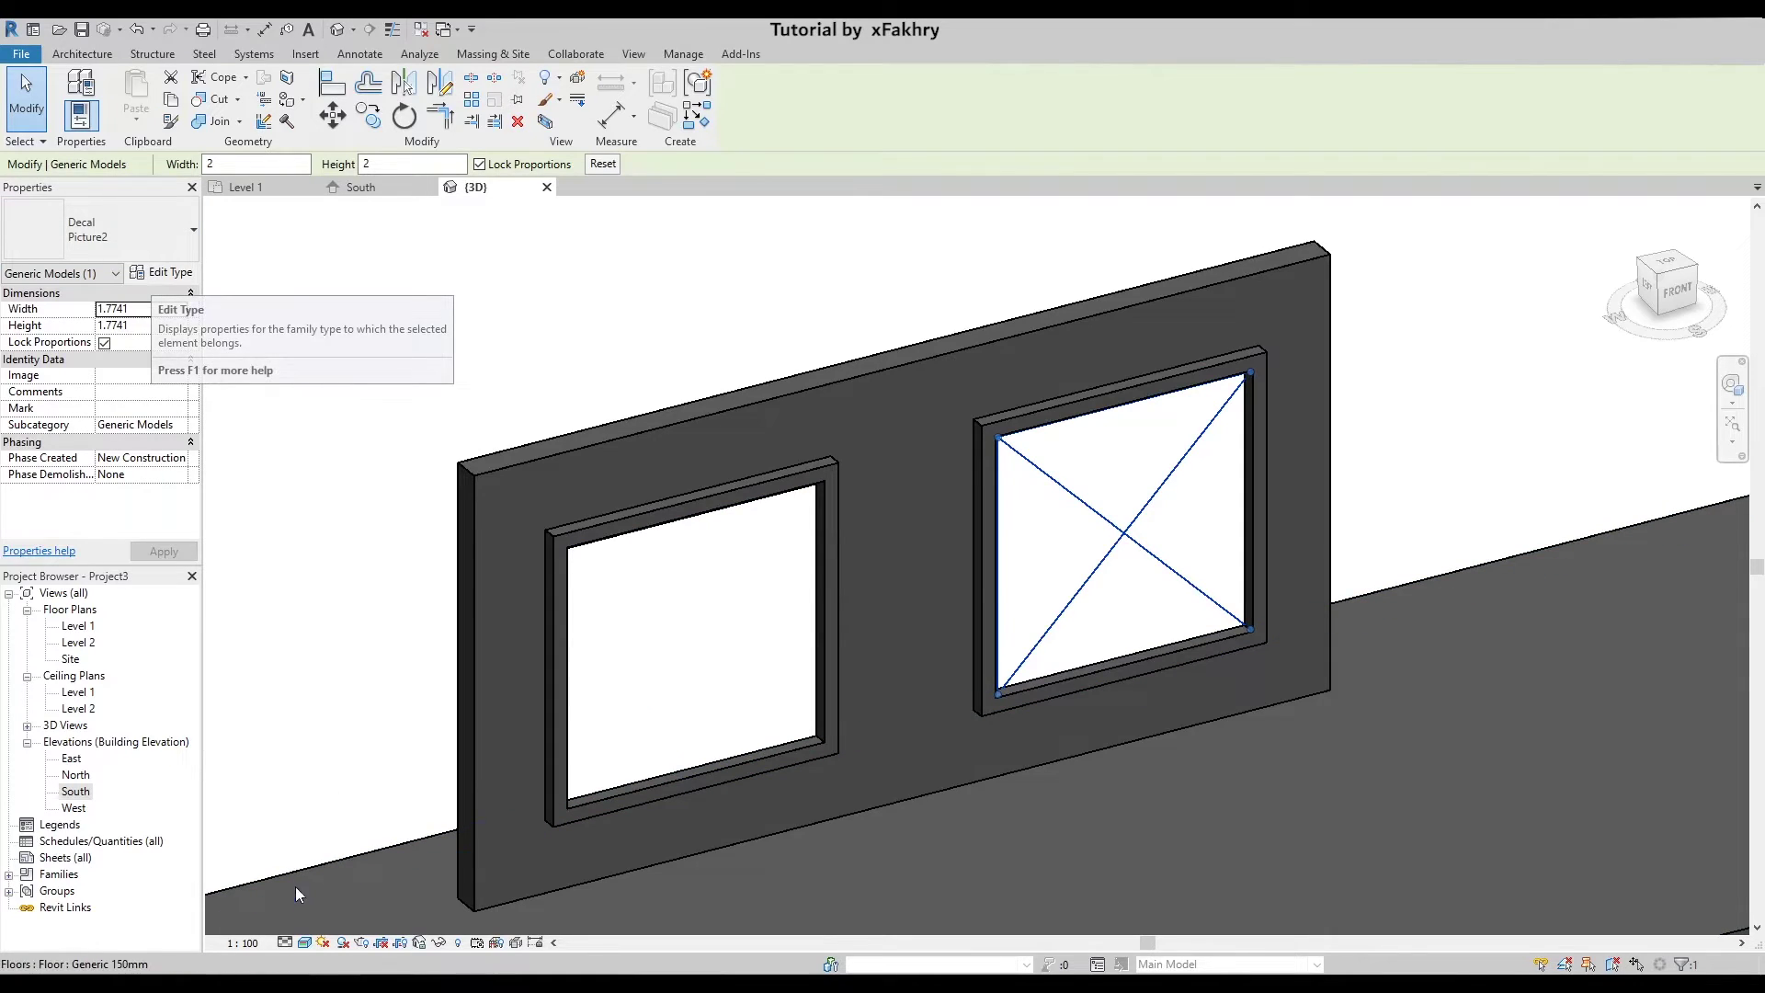
{"action": "left_click", "coordinate": [305, 943]}
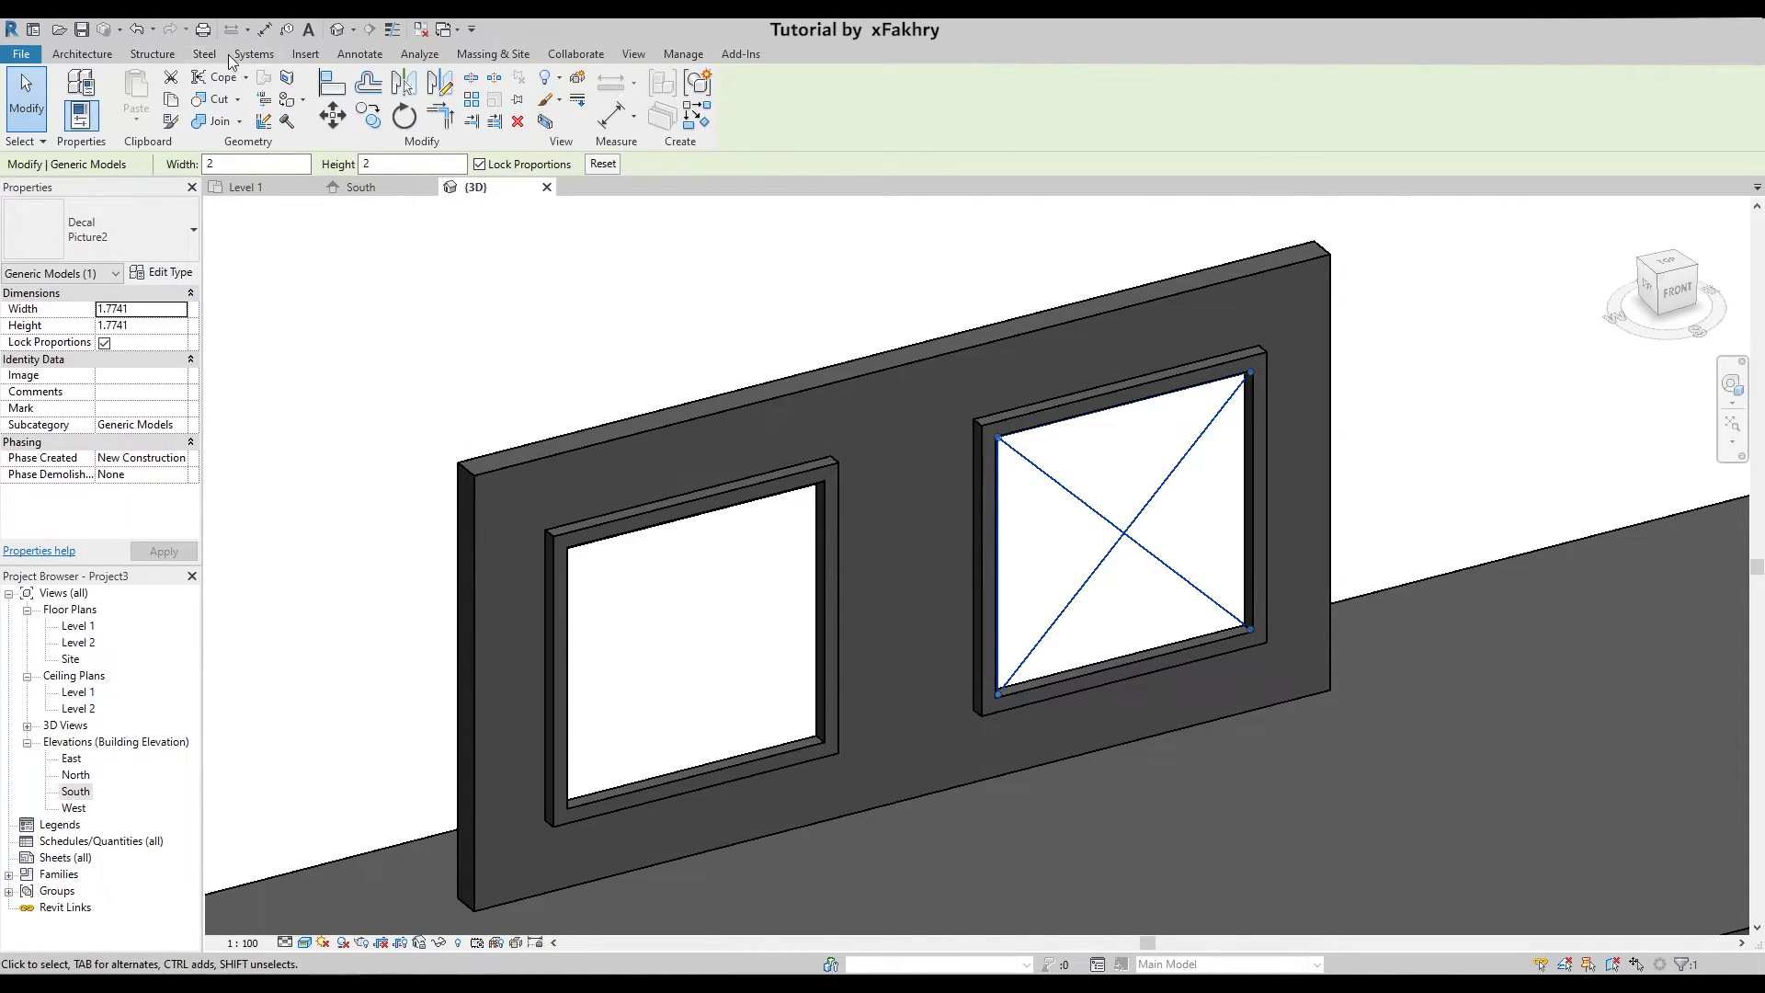
- Set Dim glow luminance for Picture1 and Picture2 in Decal Types and confirm
{"action": "left_click", "coordinate": [305, 54]}
{"action": "left_click", "coordinate": [294, 111]}
{"action": "left_click", "coordinate": [322, 189]}
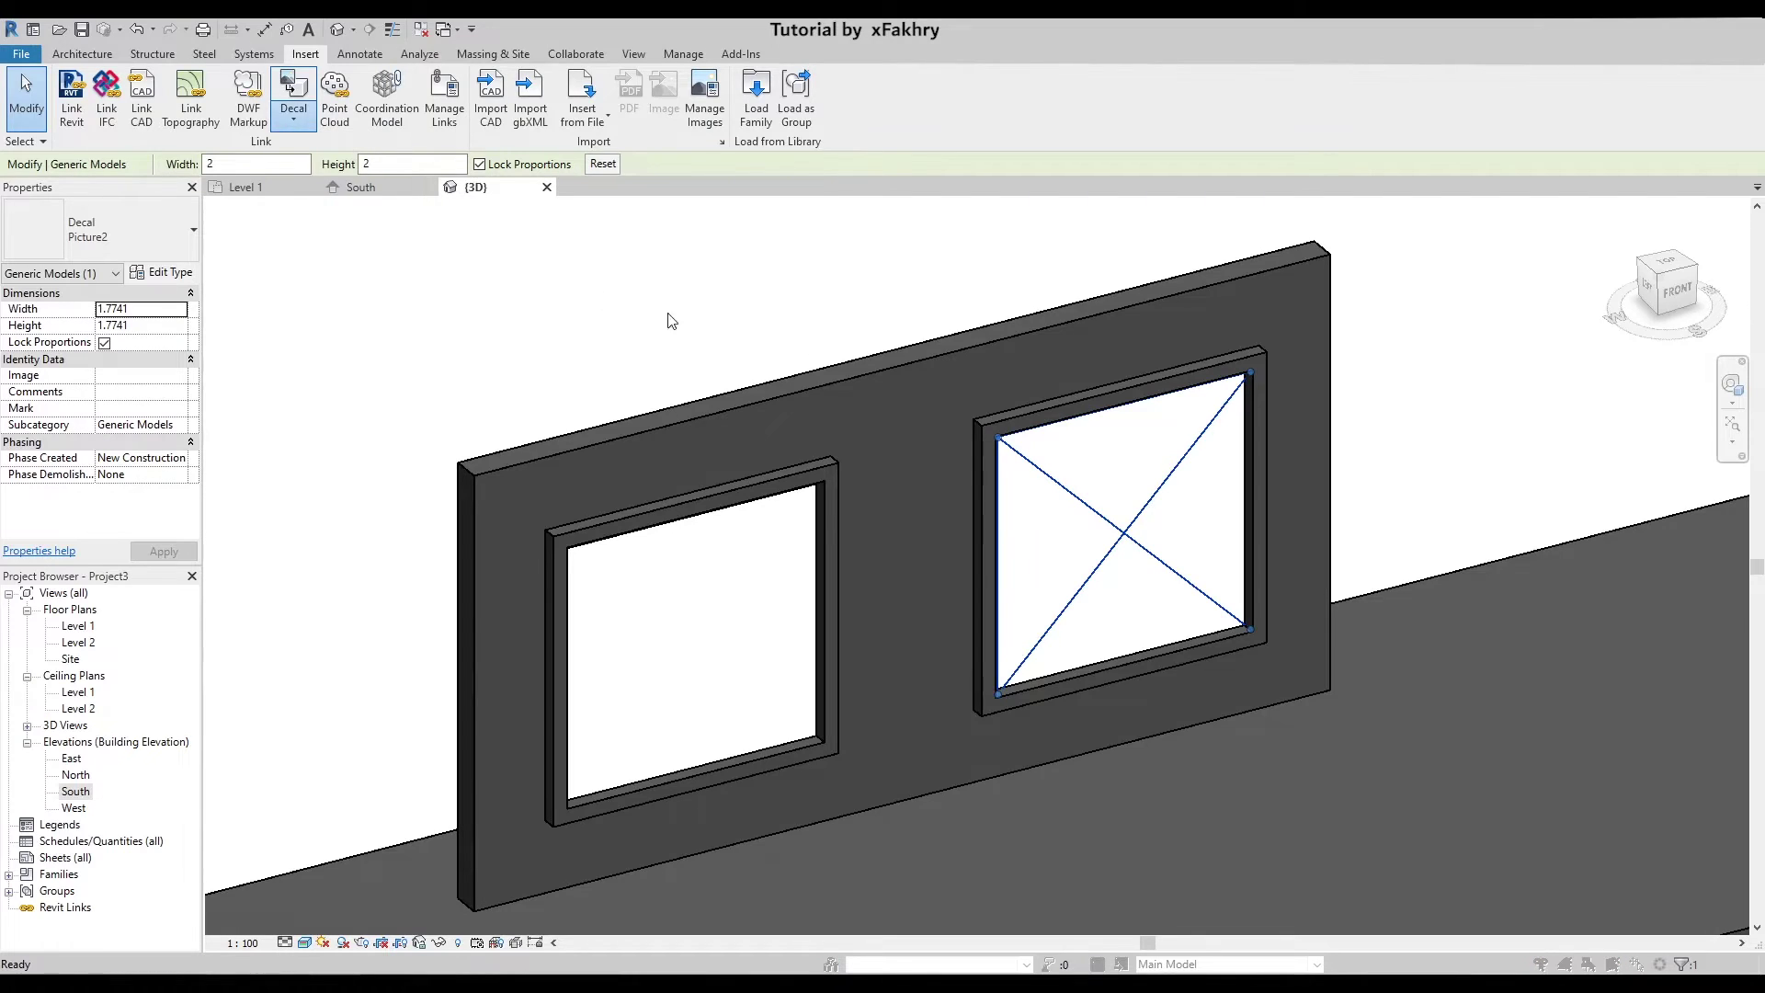
{"action": "left_click", "coordinate": [1018, 528]}
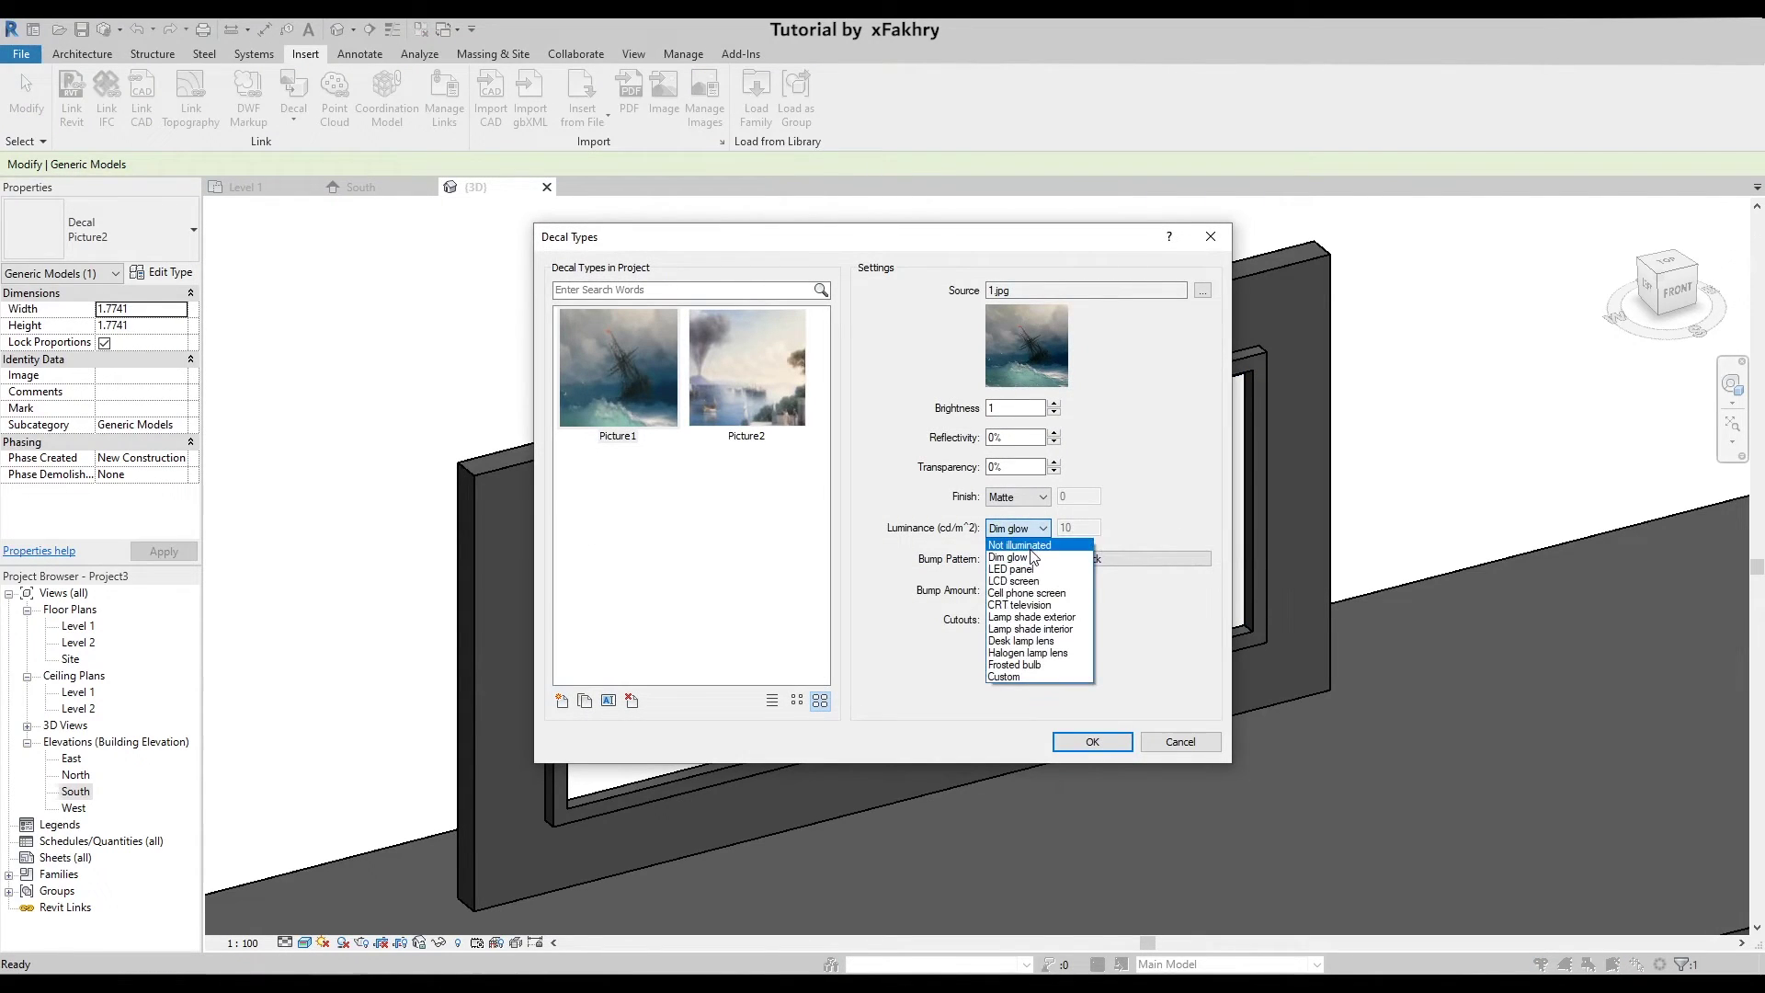
{"action": "left_click", "coordinate": [1018, 531]}
{"action": "left_click", "coordinate": [746, 395]}
{"action": "left_click", "coordinate": [1033, 532]}
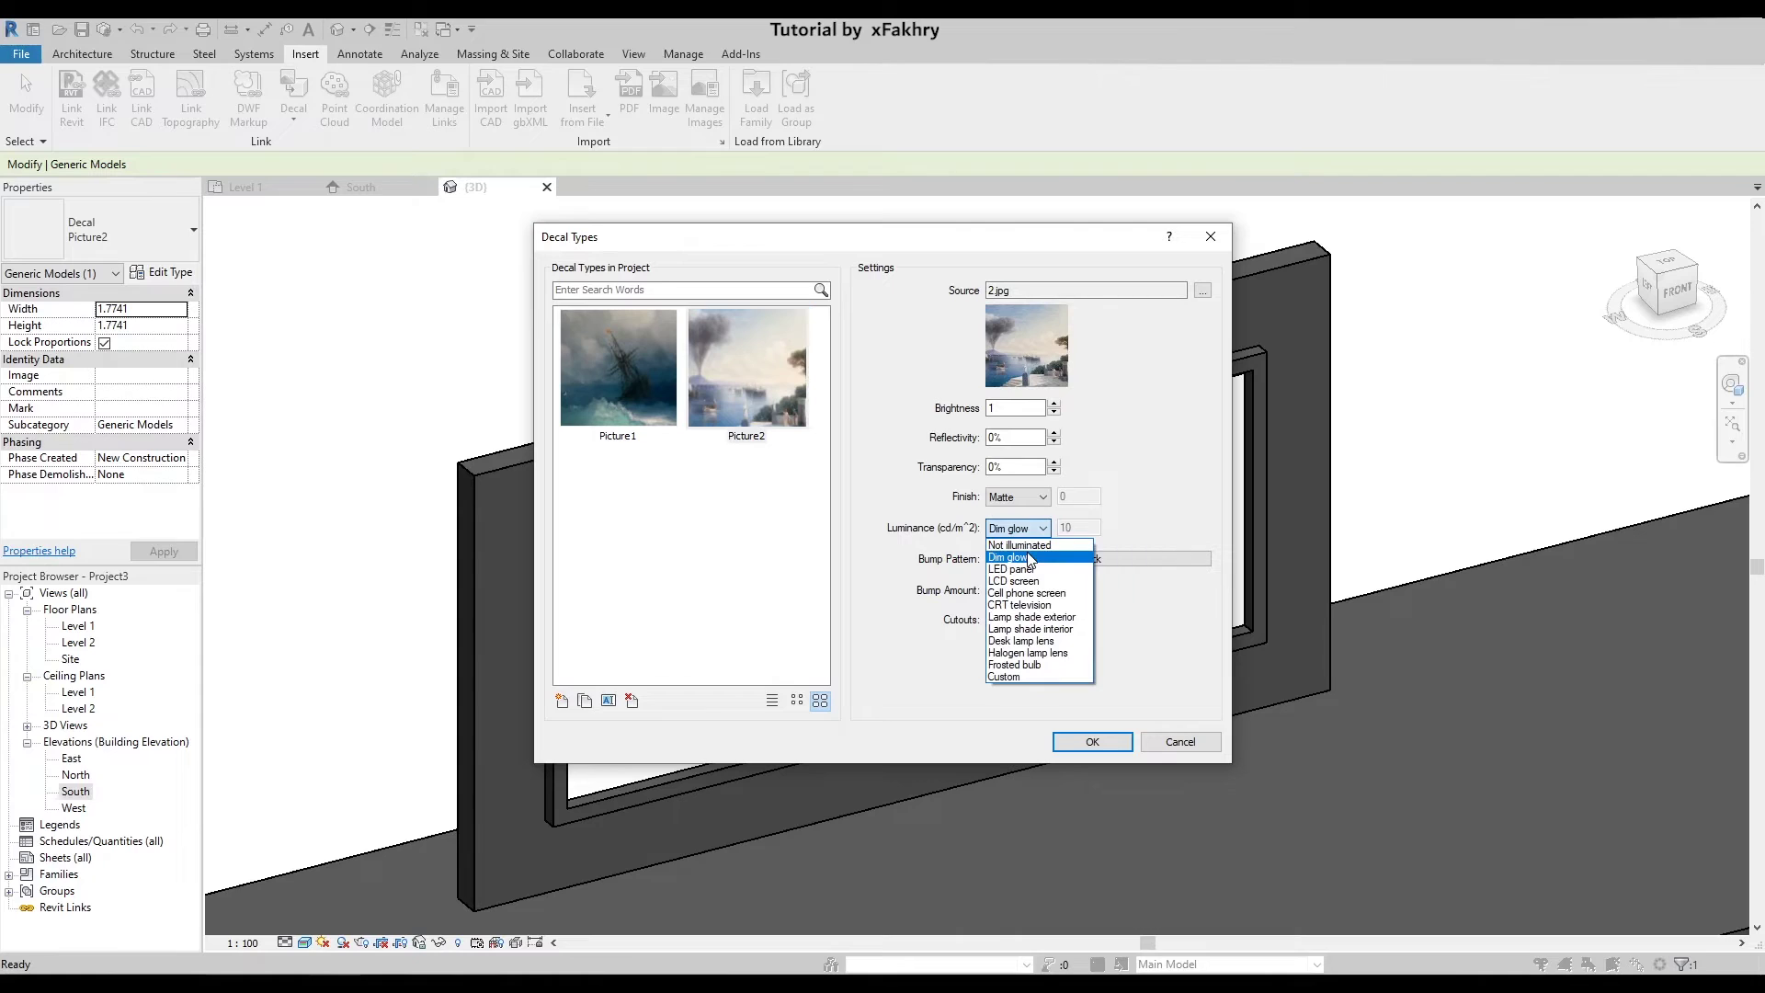
{"action": "left_click", "coordinate": [1011, 542]}
{"action": "left_click", "coordinate": [1092, 741]}
- Select the painting decal in the left frame
{"action": "left_click", "coordinate": [740, 657]}
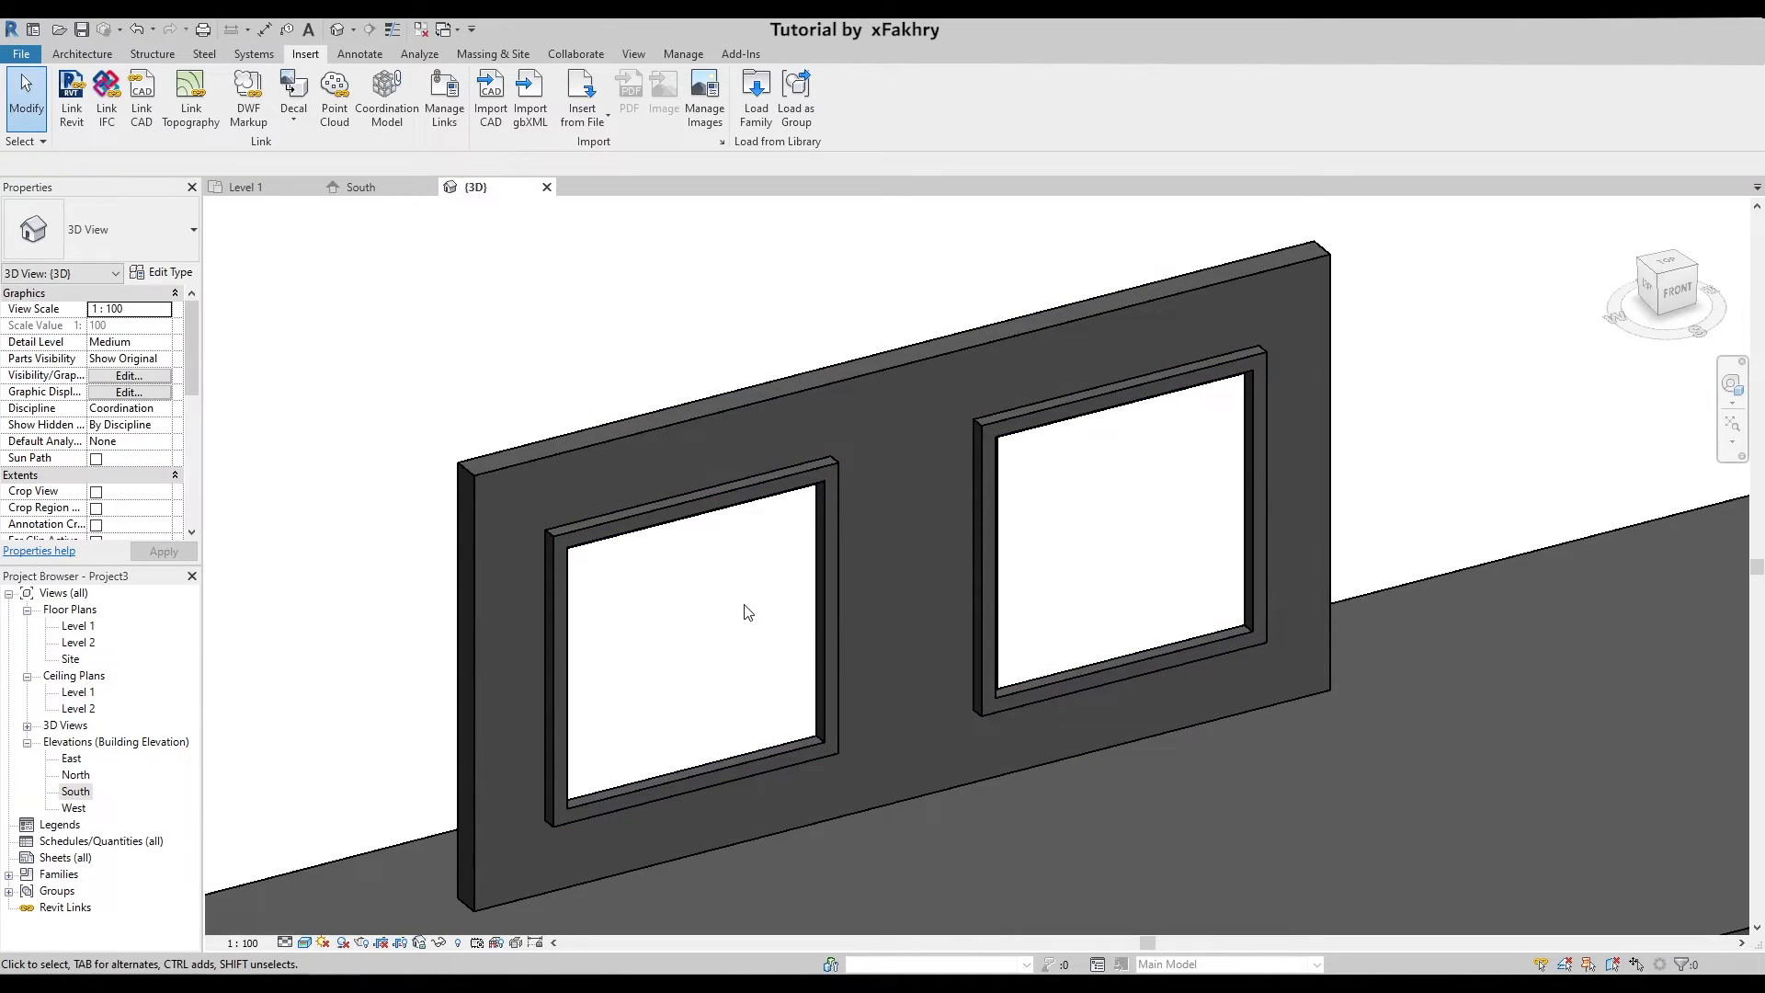
{"action": "scroll", "coordinate": [1048, 643], "scroll_direction": "down", "scroll_amount": 2}
{"action": "scroll", "coordinate": [429, 896], "scroll_direction": "up", "scroll_amount": 3}
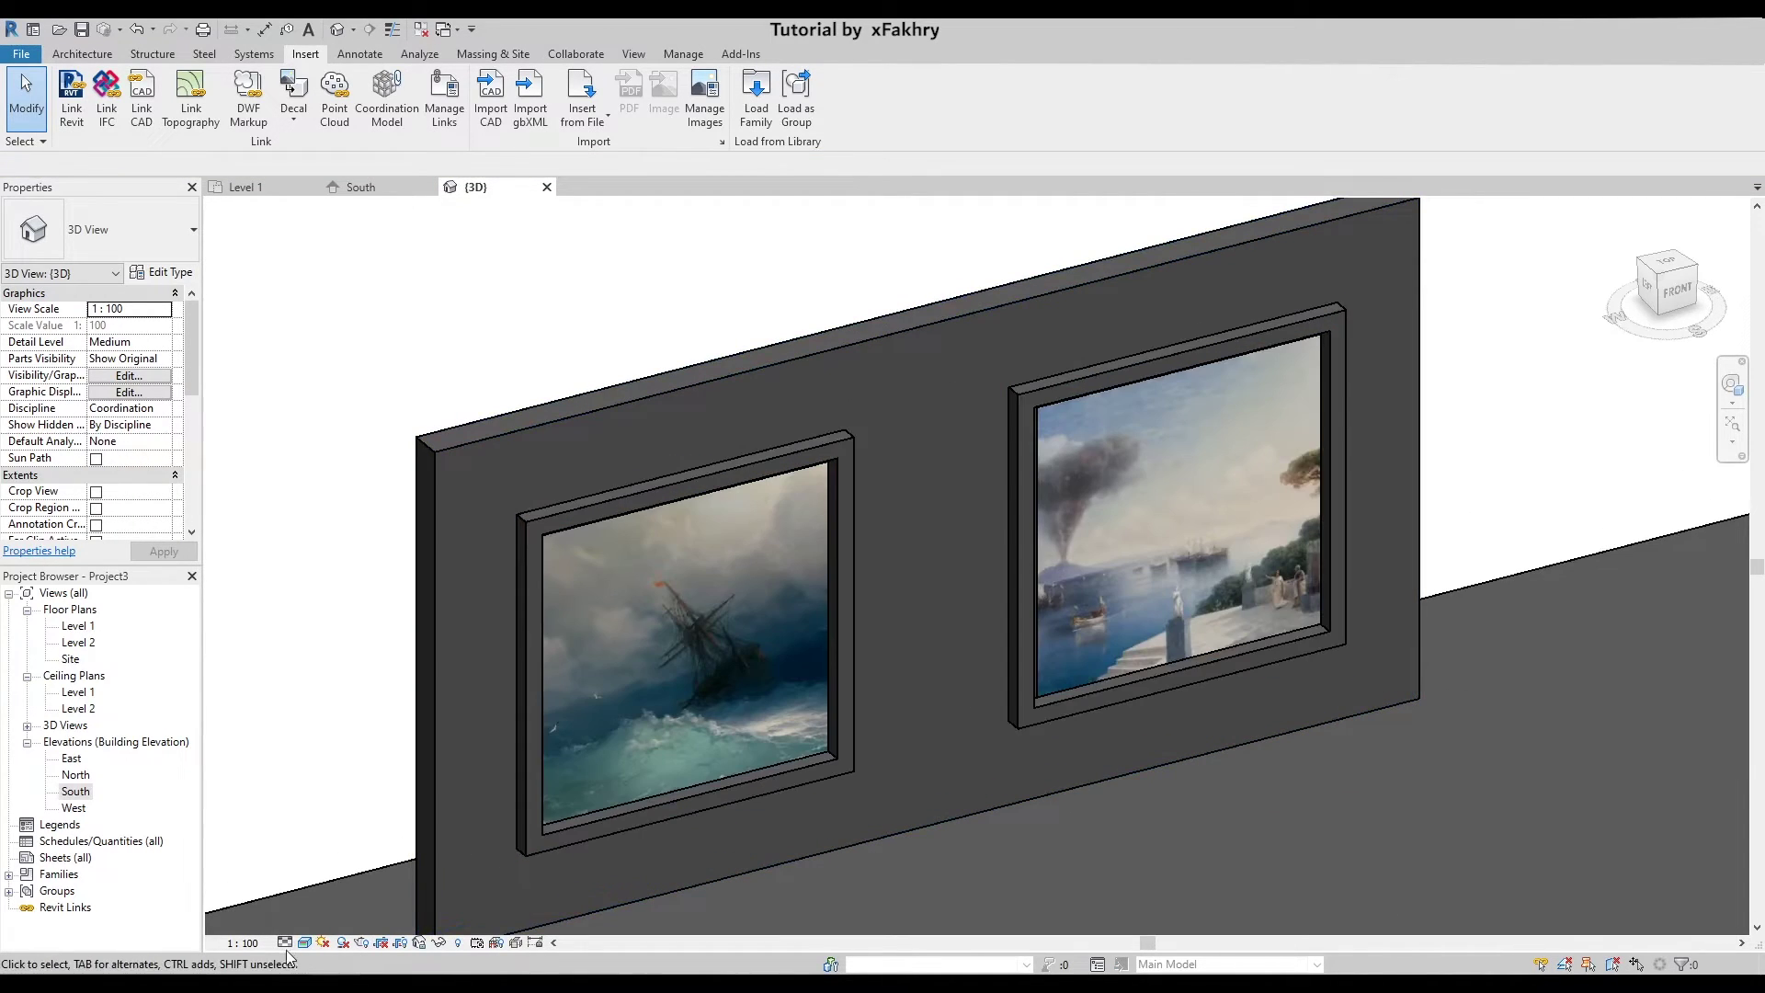
{"action": "left_click", "coordinate": [735, 585]}
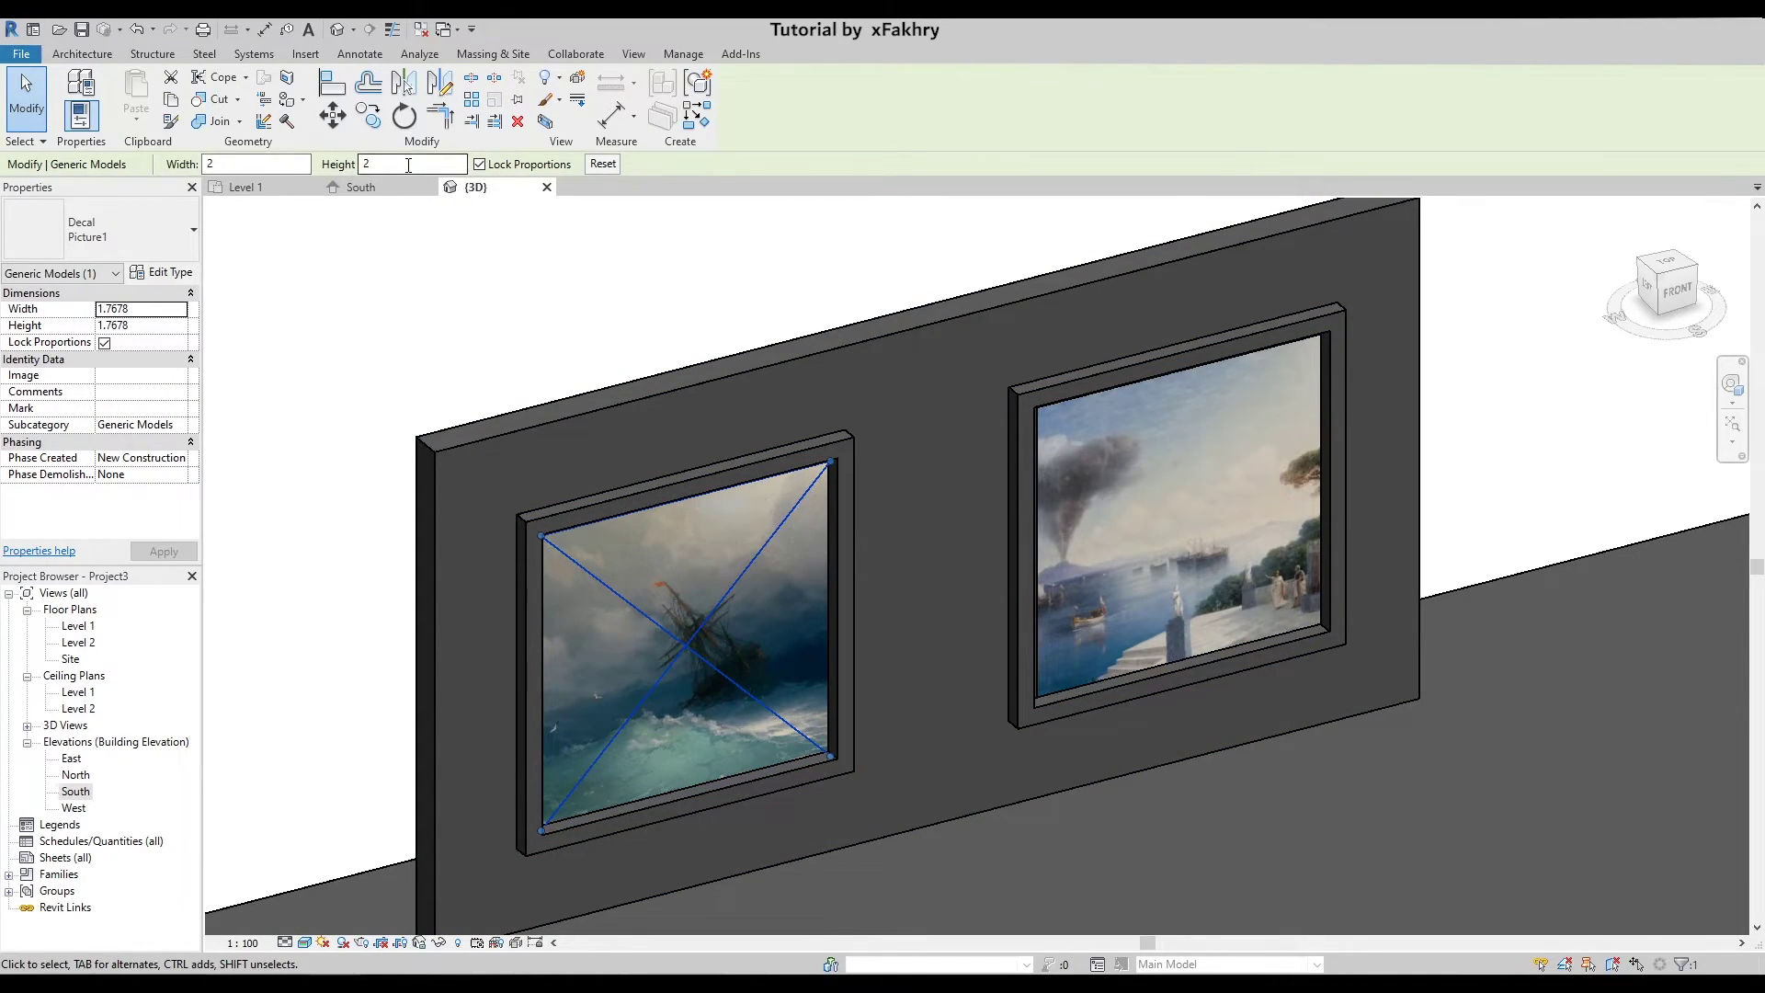
- Try resizing the left decal's height and width, then cancel to keep its original size
{"action": "double_click", "coordinate": [380, 164]}
{"action": "left_click", "coordinate": [405, 276]}
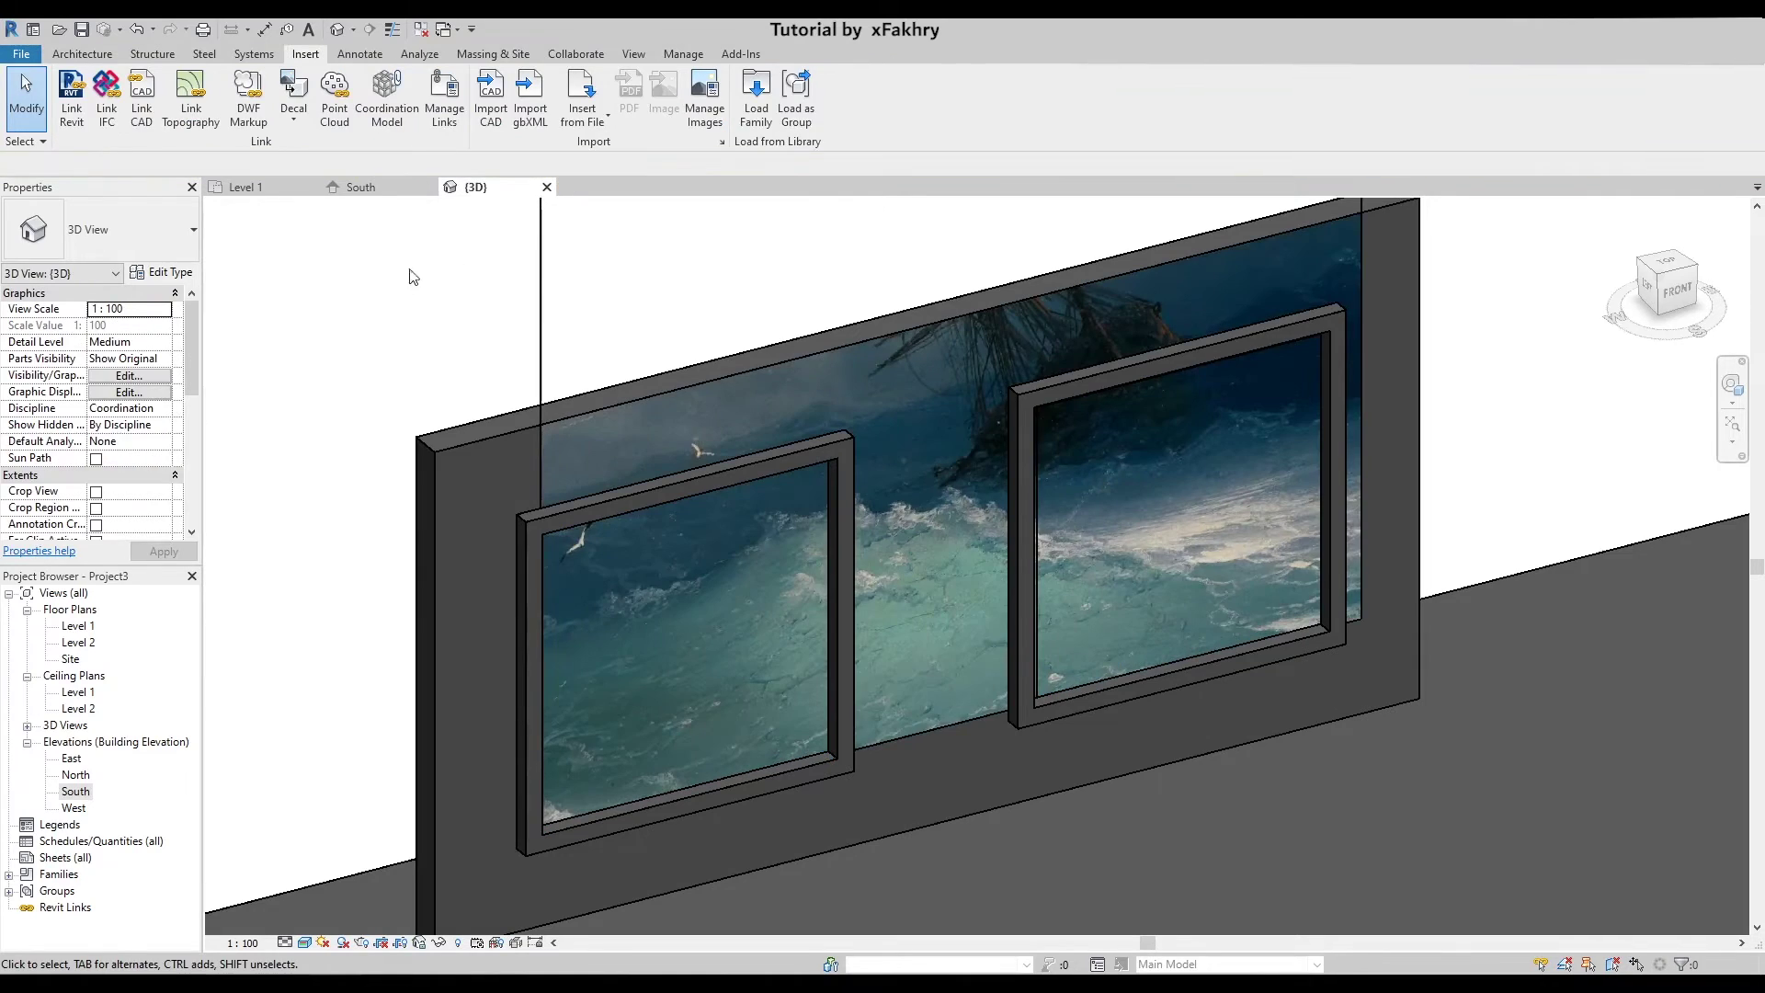
{"action": "scroll", "coordinate": [857, 494], "scroll_direction": "down", "scroll_amount": 2}
{"action": "scroll", "coordinate": [859, 493], "scroll_direction": "up", "scroll_amount": 2}
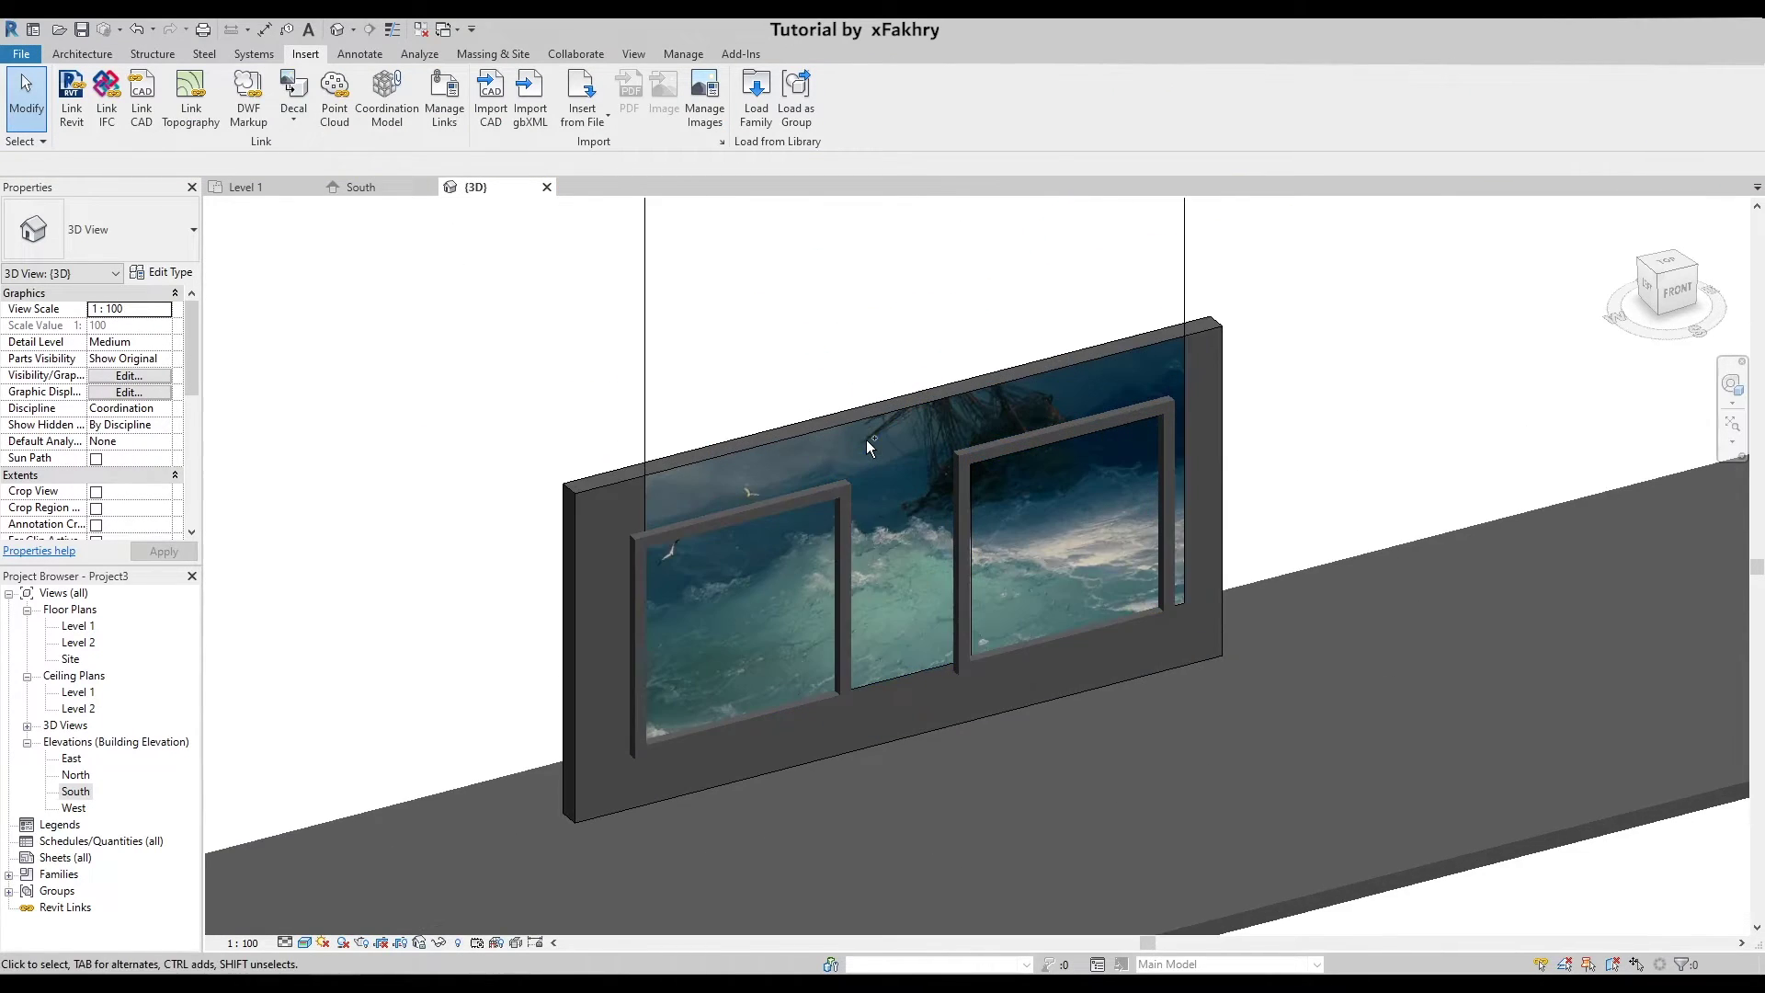
{"action": "scroll", "coordinate": [865, 439], "scroll_direction": "up", "scroll_amount": 1}
{"action": "left_click", "coordinate": [796, 528]}
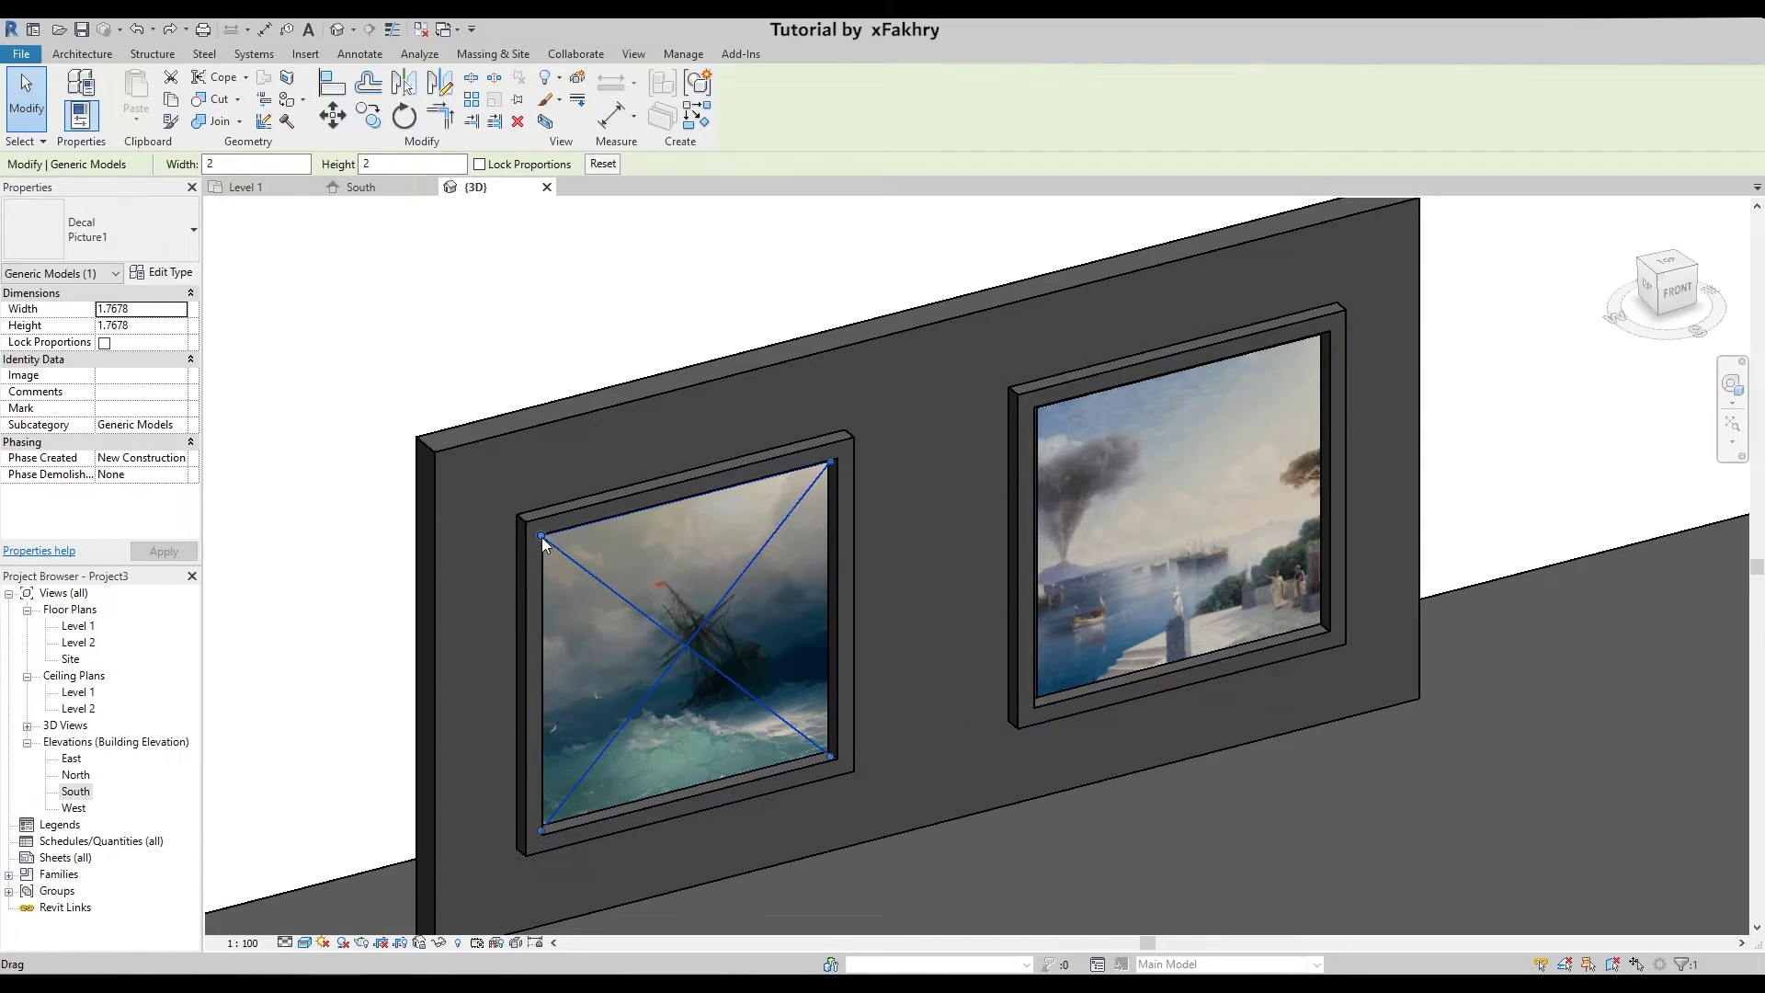
{"action": "left_click_drag", "start_coordinate": [543, 537], "coordinate": [326, 557]}
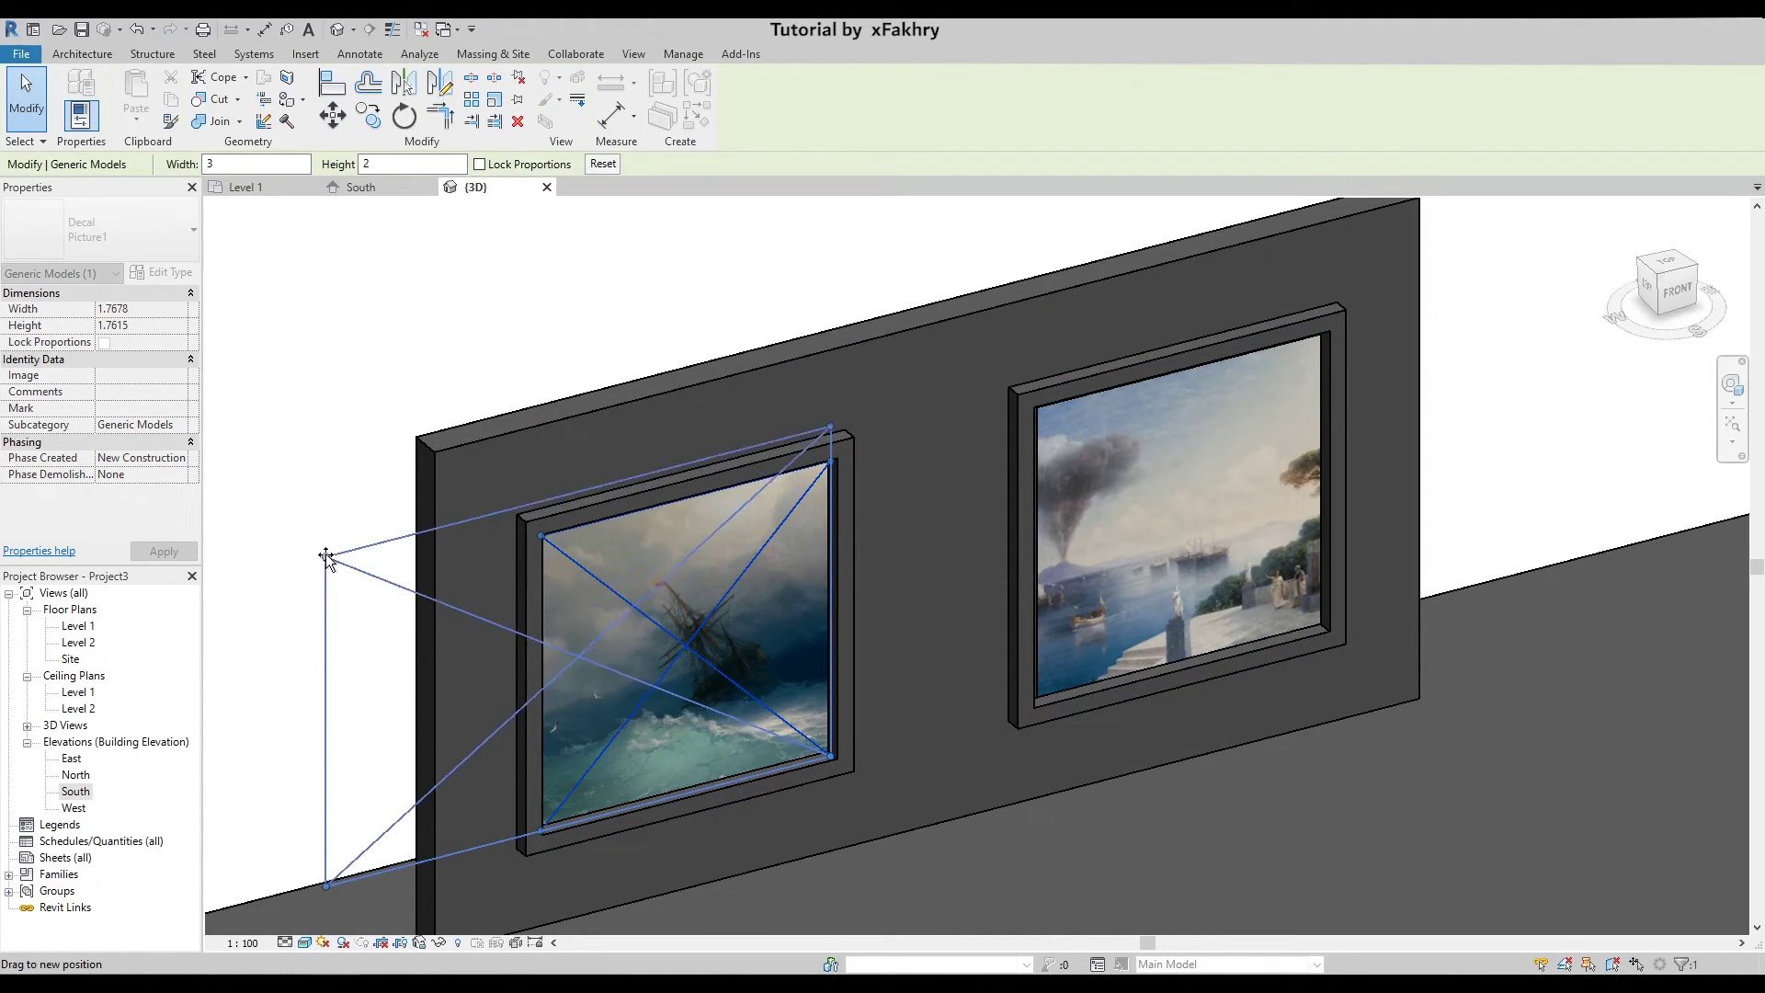
{"action": "key", "text": "Escape"}
{"action": "key", "text": "Escape"}
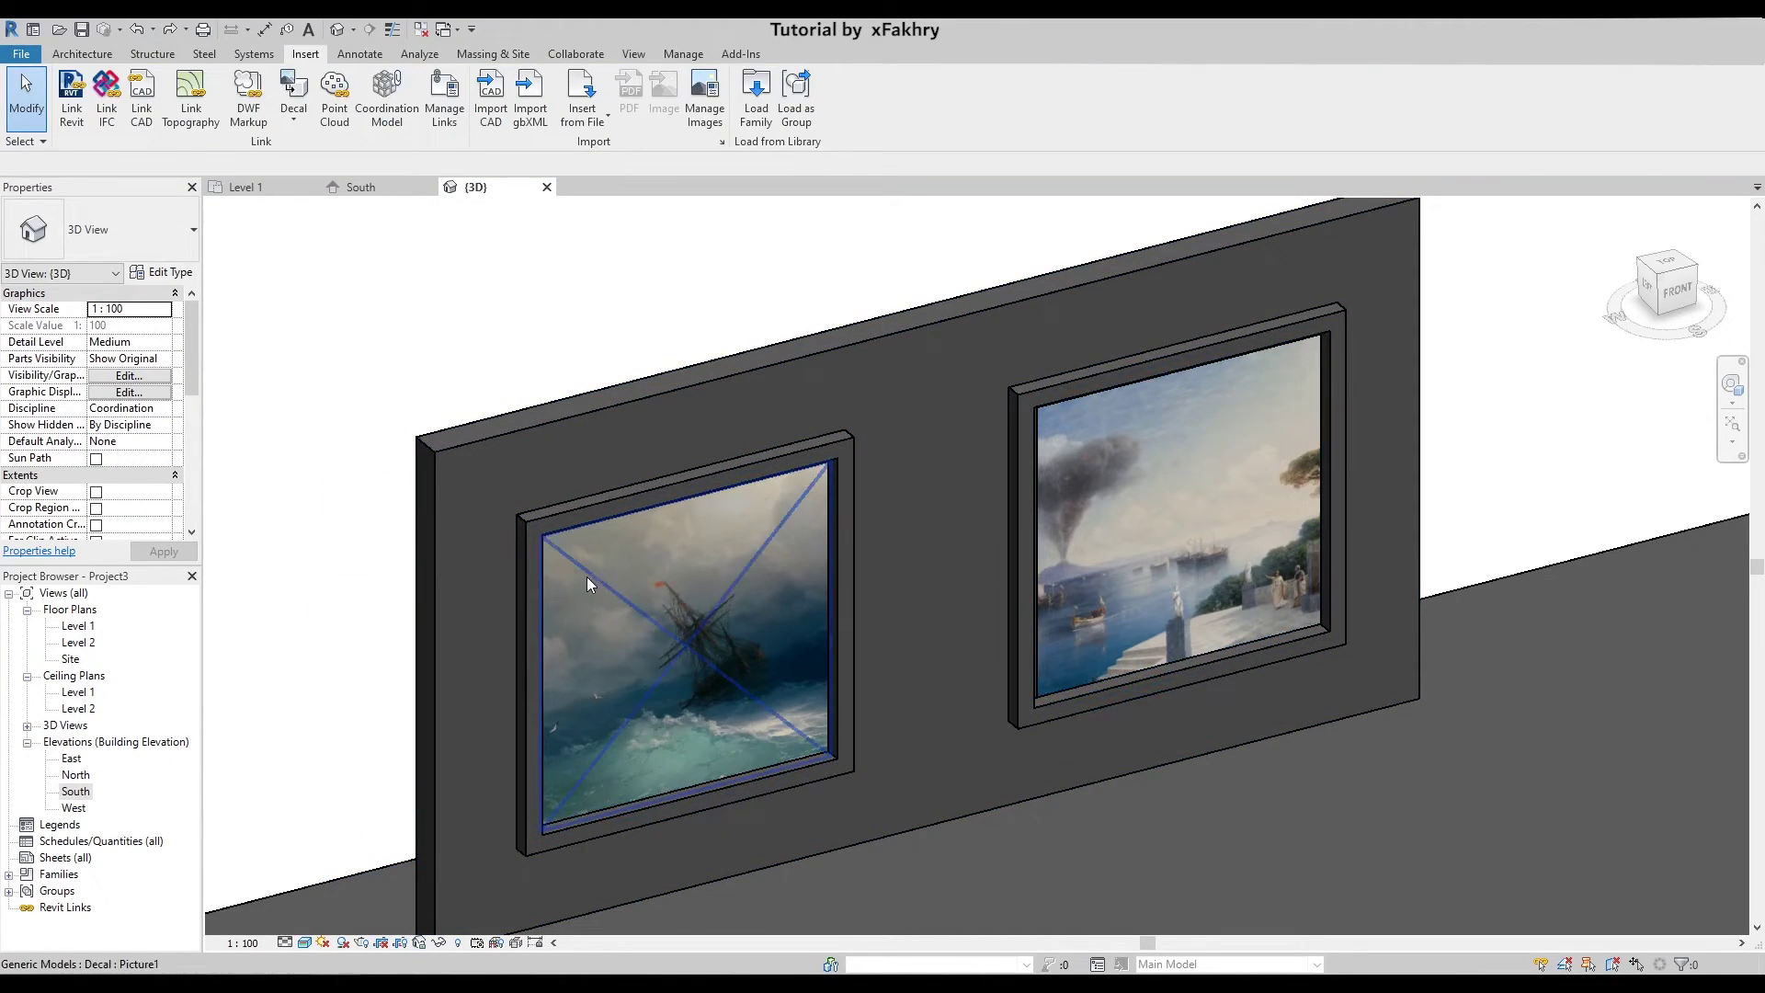
- Lock the left decal's proportions at 1.7678 by 1.7678 and orbit to inspect the wall
{"action": "left_click", "coordinate": [598, 575]}
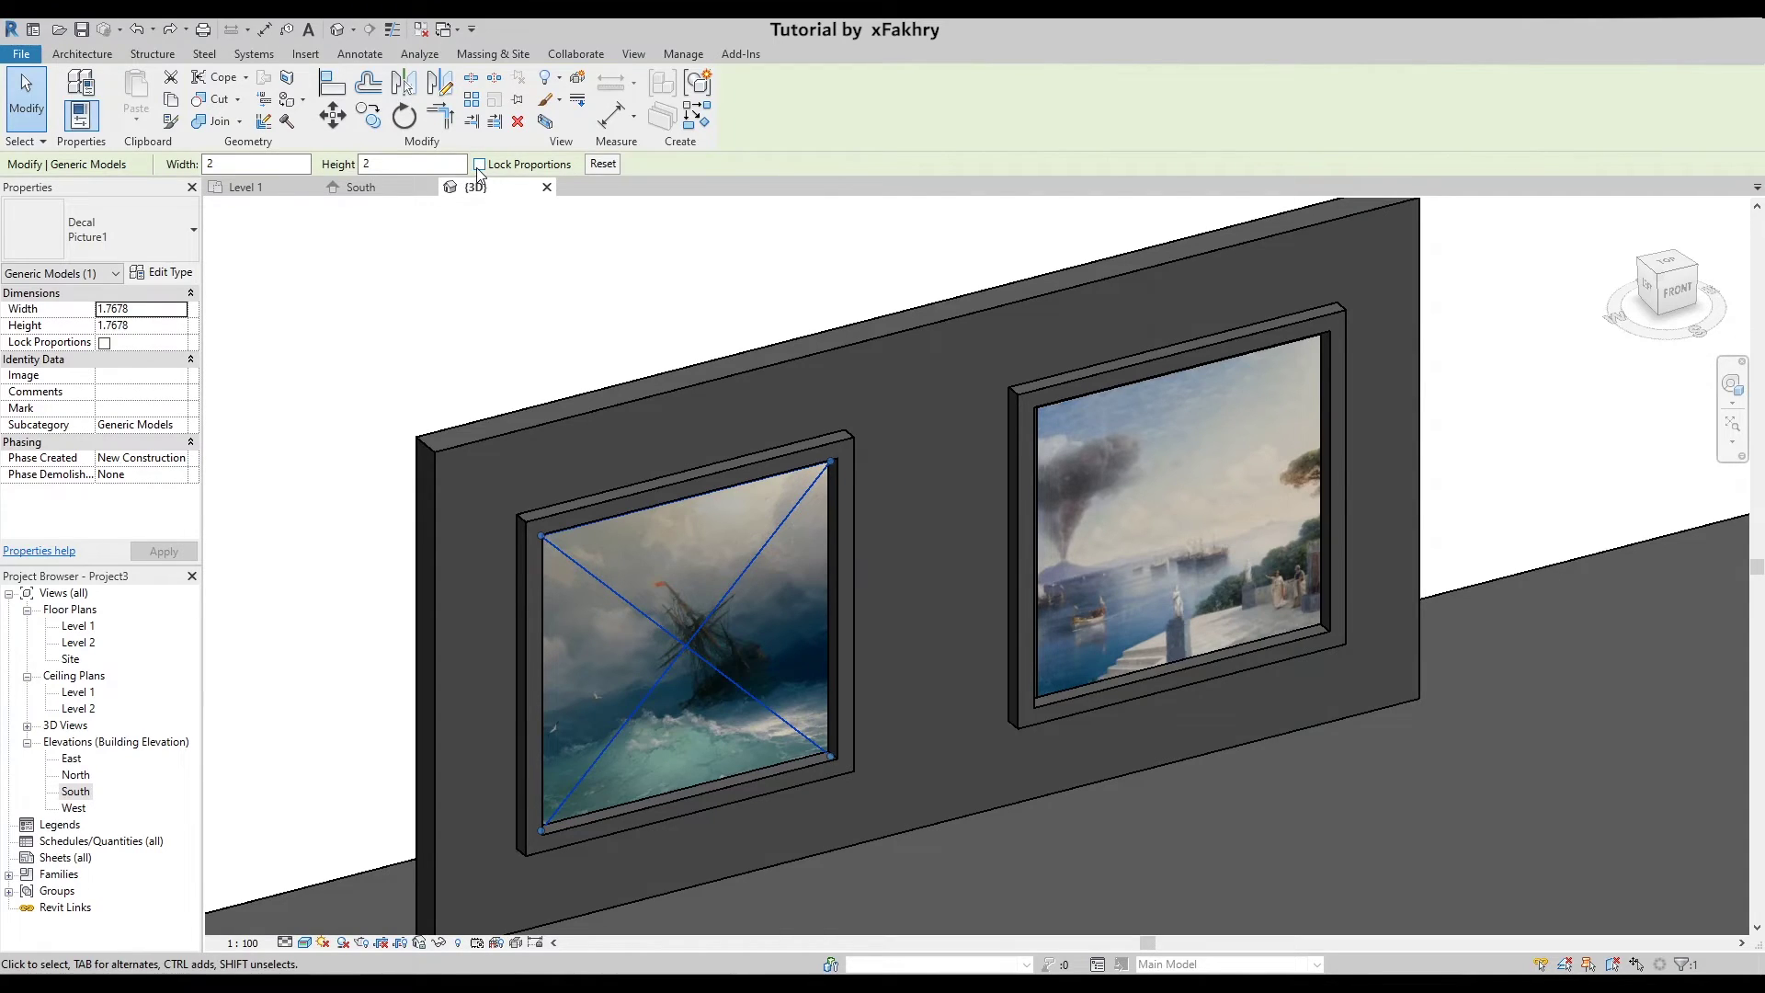
{"action": "left_click", "coordinate": [478, 166]}
{"action": "left_click", "coordinate": [606, 293]}
{"action": "scroll", "coordinate": [687, 388], "scroll_direction": "down", "scroll_amount": 2}
{"action": "scroll", "coordinate": [708, 399], "scroll_direction": "up", "scroll_amount": 2}
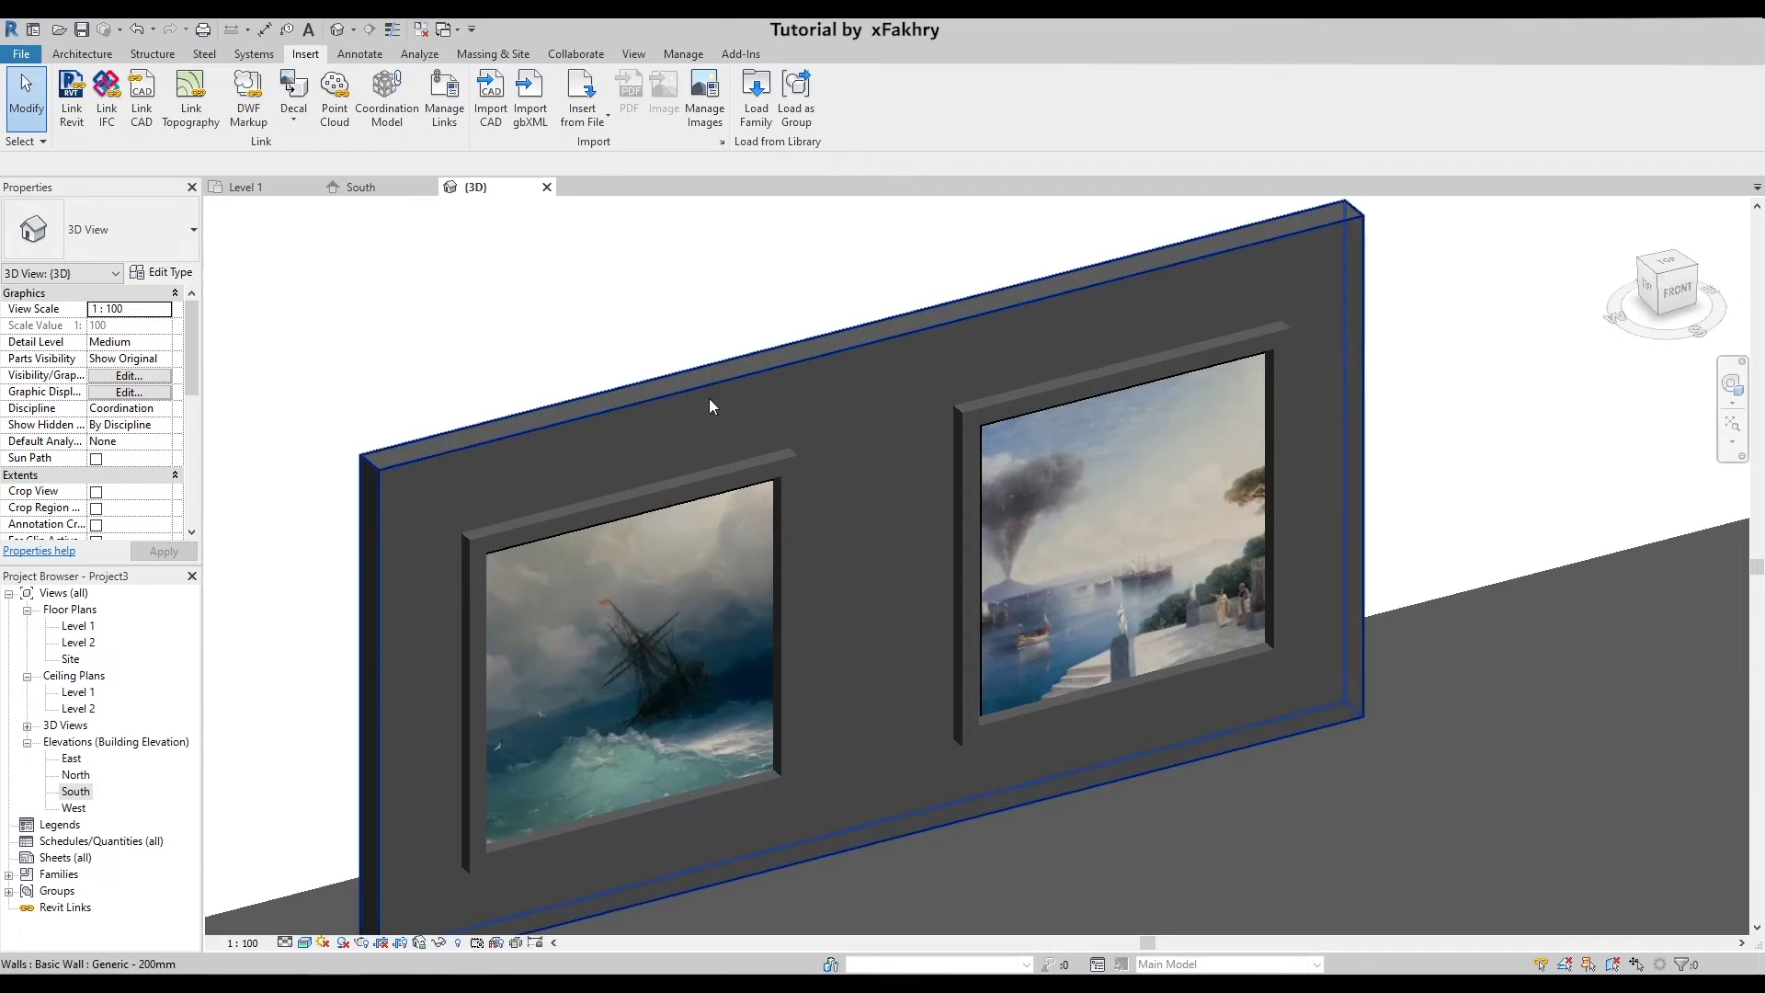
{"action": "mouse_move", "coordinate": [709, 398]}
{"action": "middle_mouse_down", "text": "shift"}
{"action": "mouse_move", "coordinate": [769, 382]}
{"action": "mouse_move", "coordinate": [701, 421]}
{"action": "mouse_move", "coordinate": [909, 421]}
{"action": "mouse_move", "coordinate": [749, 378]}
{"action": "middle_mouse_up", "text": "shift"}
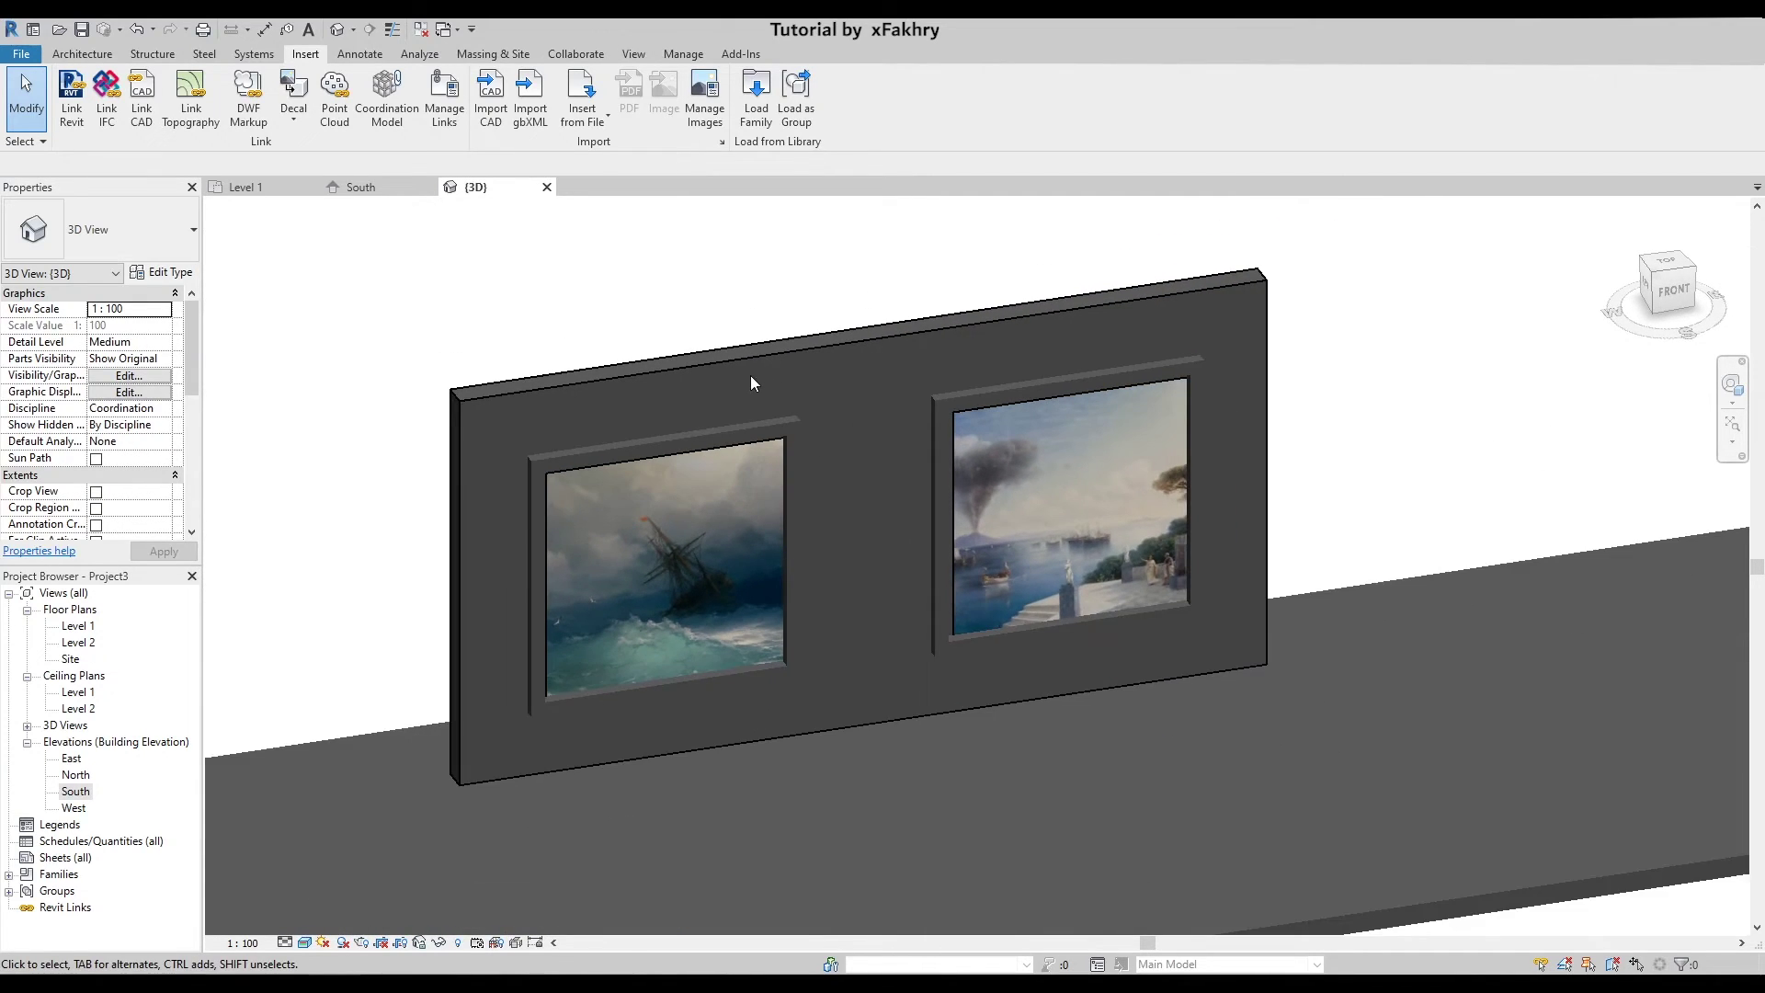
{"action": "scroll", "coordinate": [750, 382], "scroll_direction": "up", "scroll_amount": 2}
{"action": "mouse_move", "coordinate": [856, 393]}
{"action": "middle_mouse_down", "text": "shift"}
{"action": "mouse_move", "coordinate": [898, 419]}
{"action": "mouse_move", "coordinate": [851, 400]}
{"action": "mouse_move", "coordinate": [807, 473]}
{"action": "middle_mouse_up", "text": "shift"}
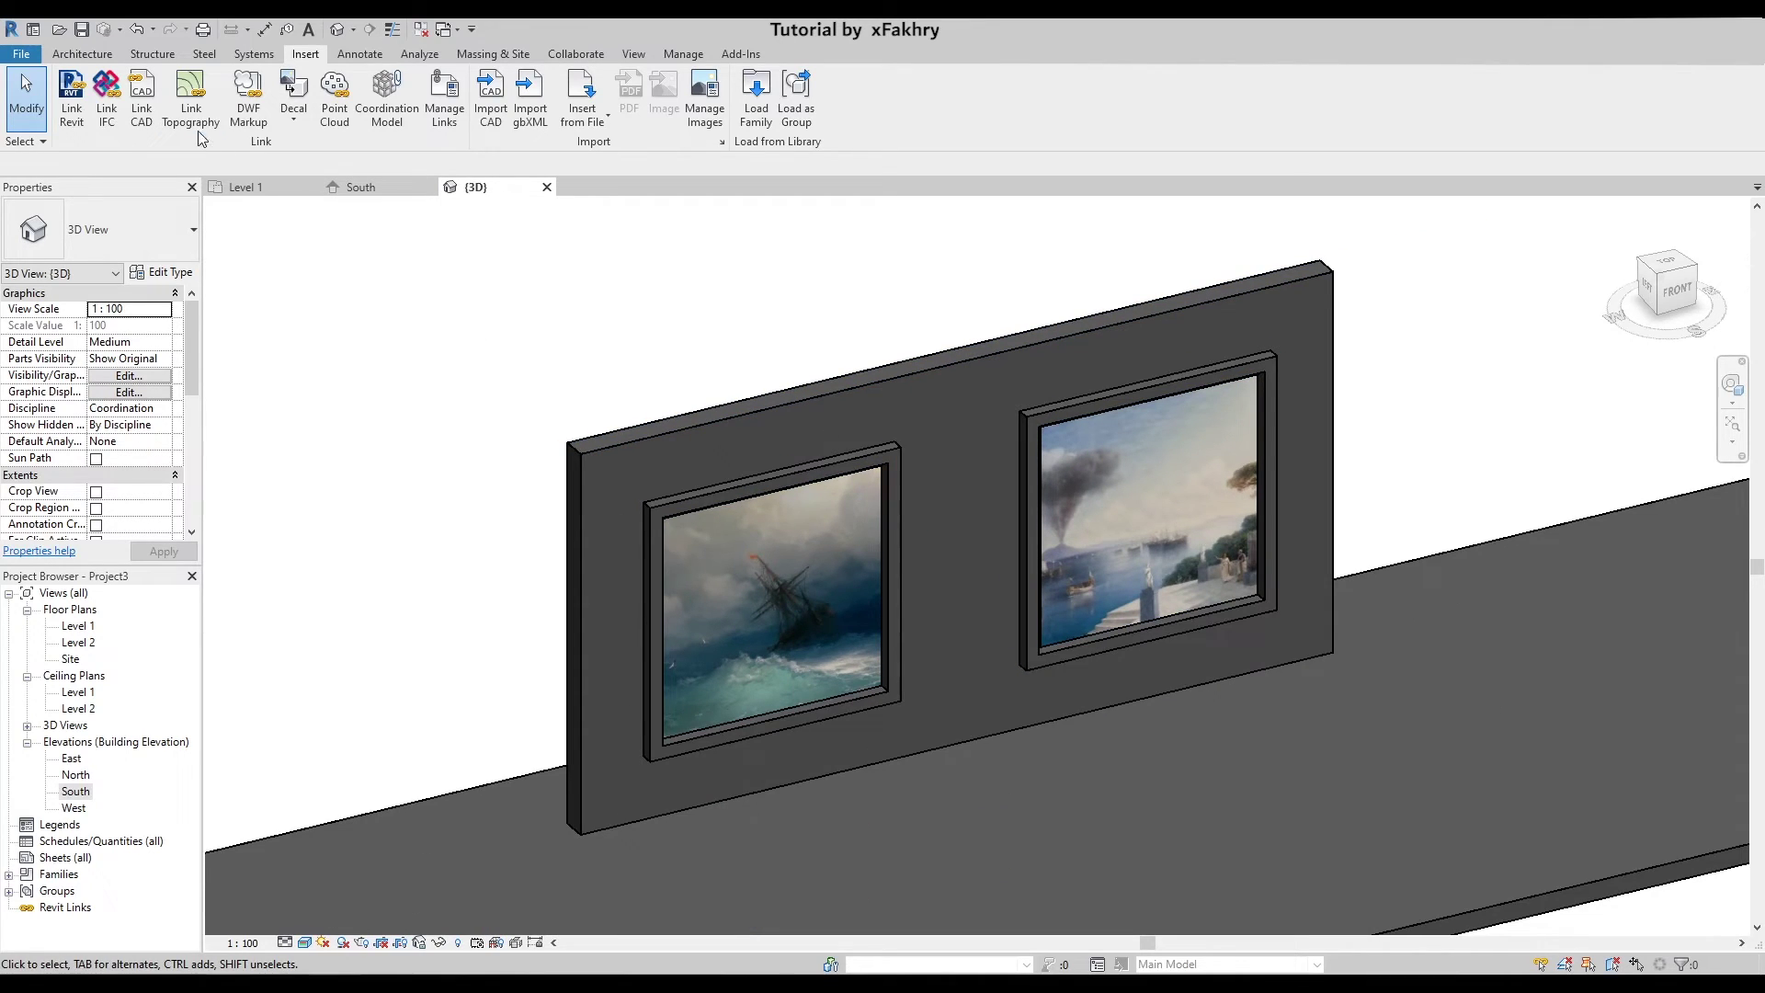
- Change Picture2's decal type luminance to Dim glow and confirm Decal Types
{"action": "left_click", "coordinate": [293, 111]}
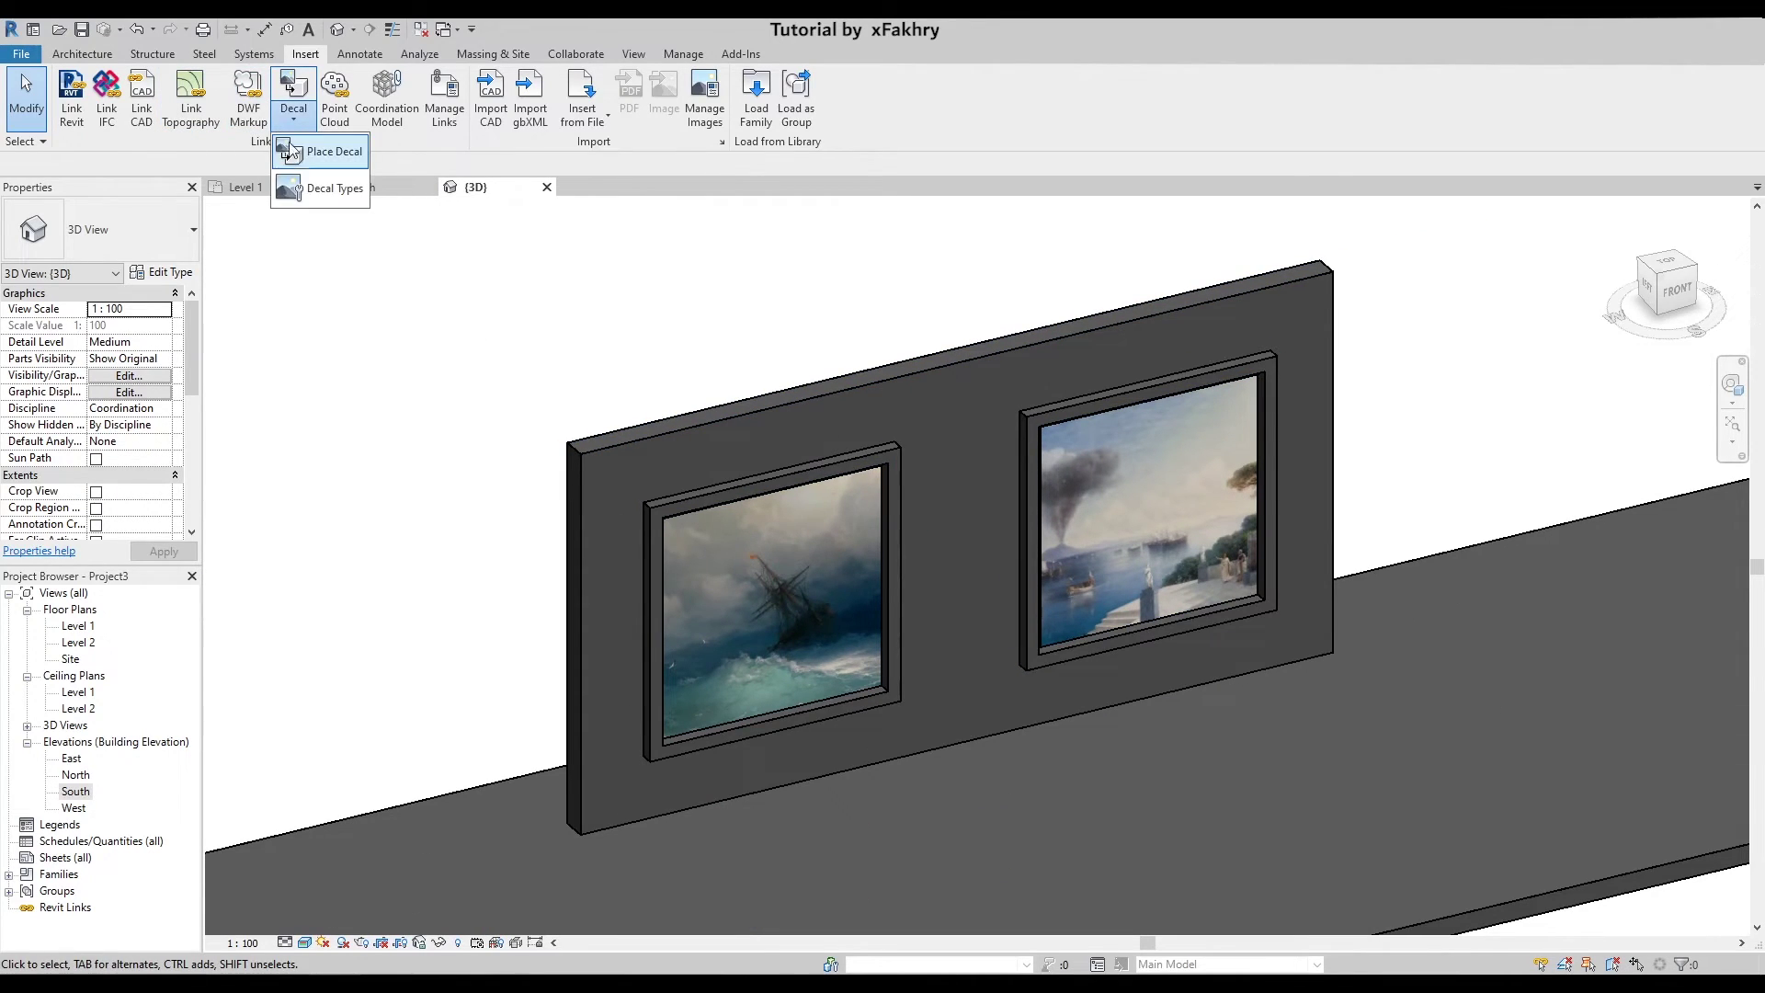
{"action": "left_click", "coordinate": [315, 190]}
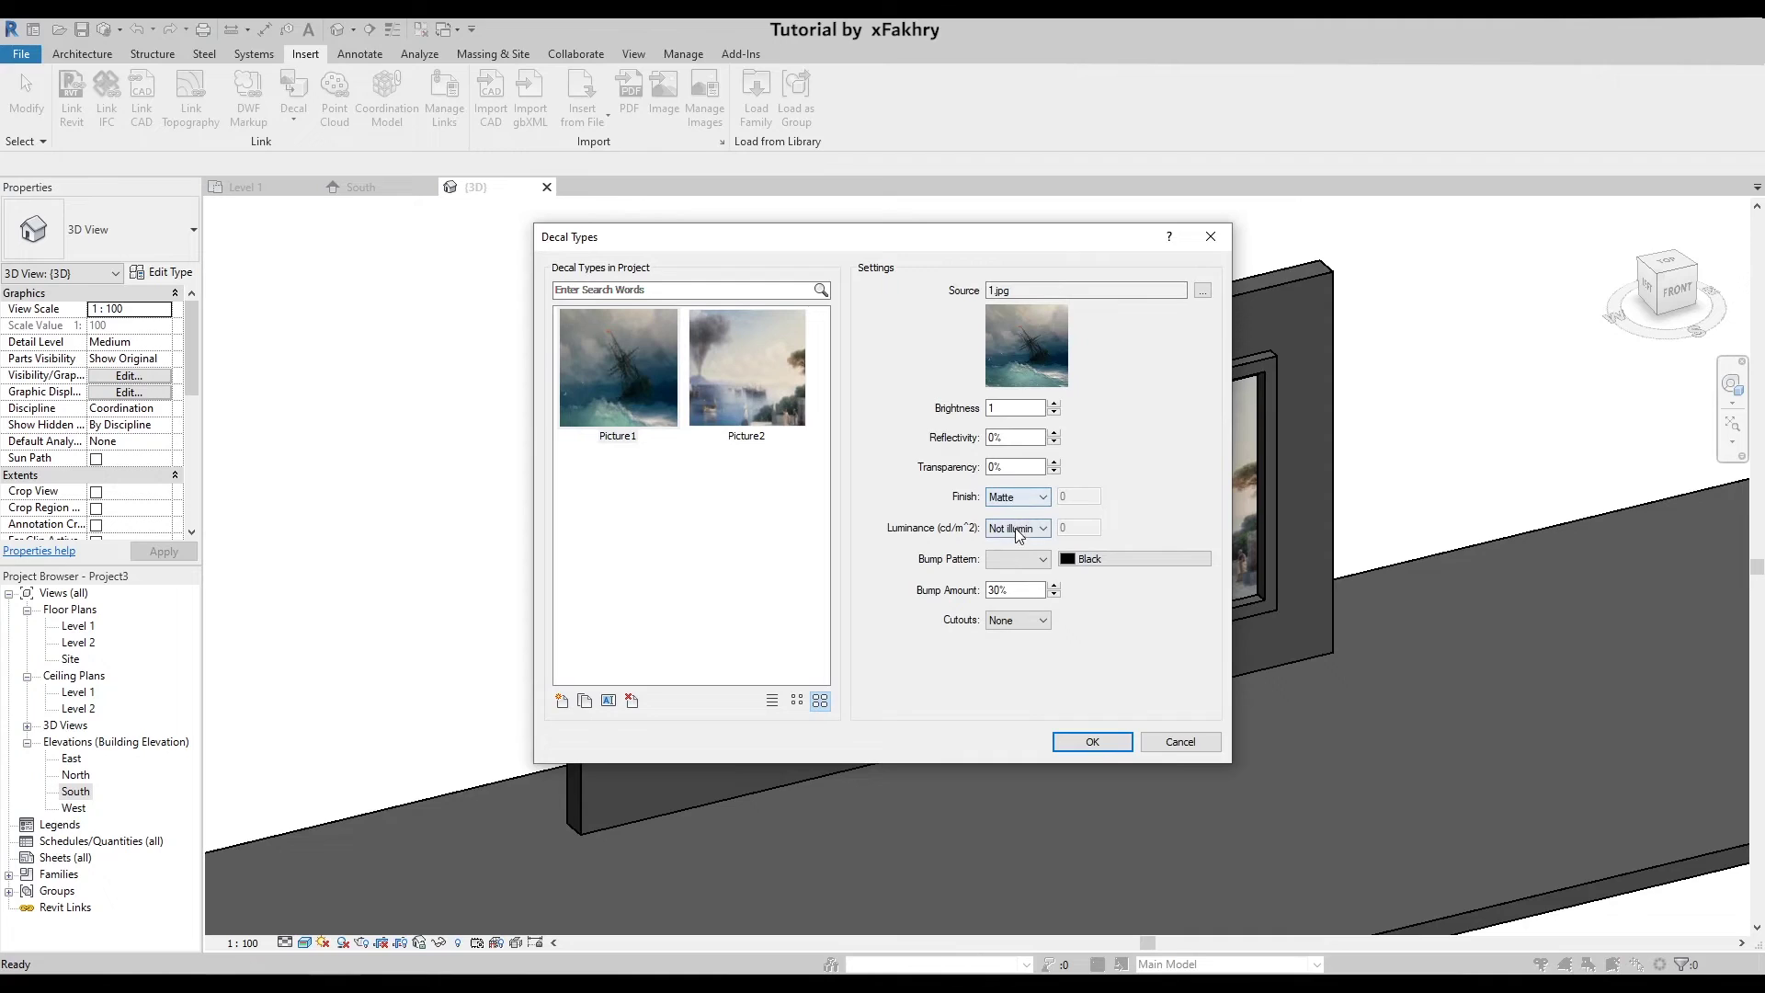
{"action": "left_click", "coordinate": [1018, 529]}
{"action": "left_click", "coordinate": [1011, 543]}
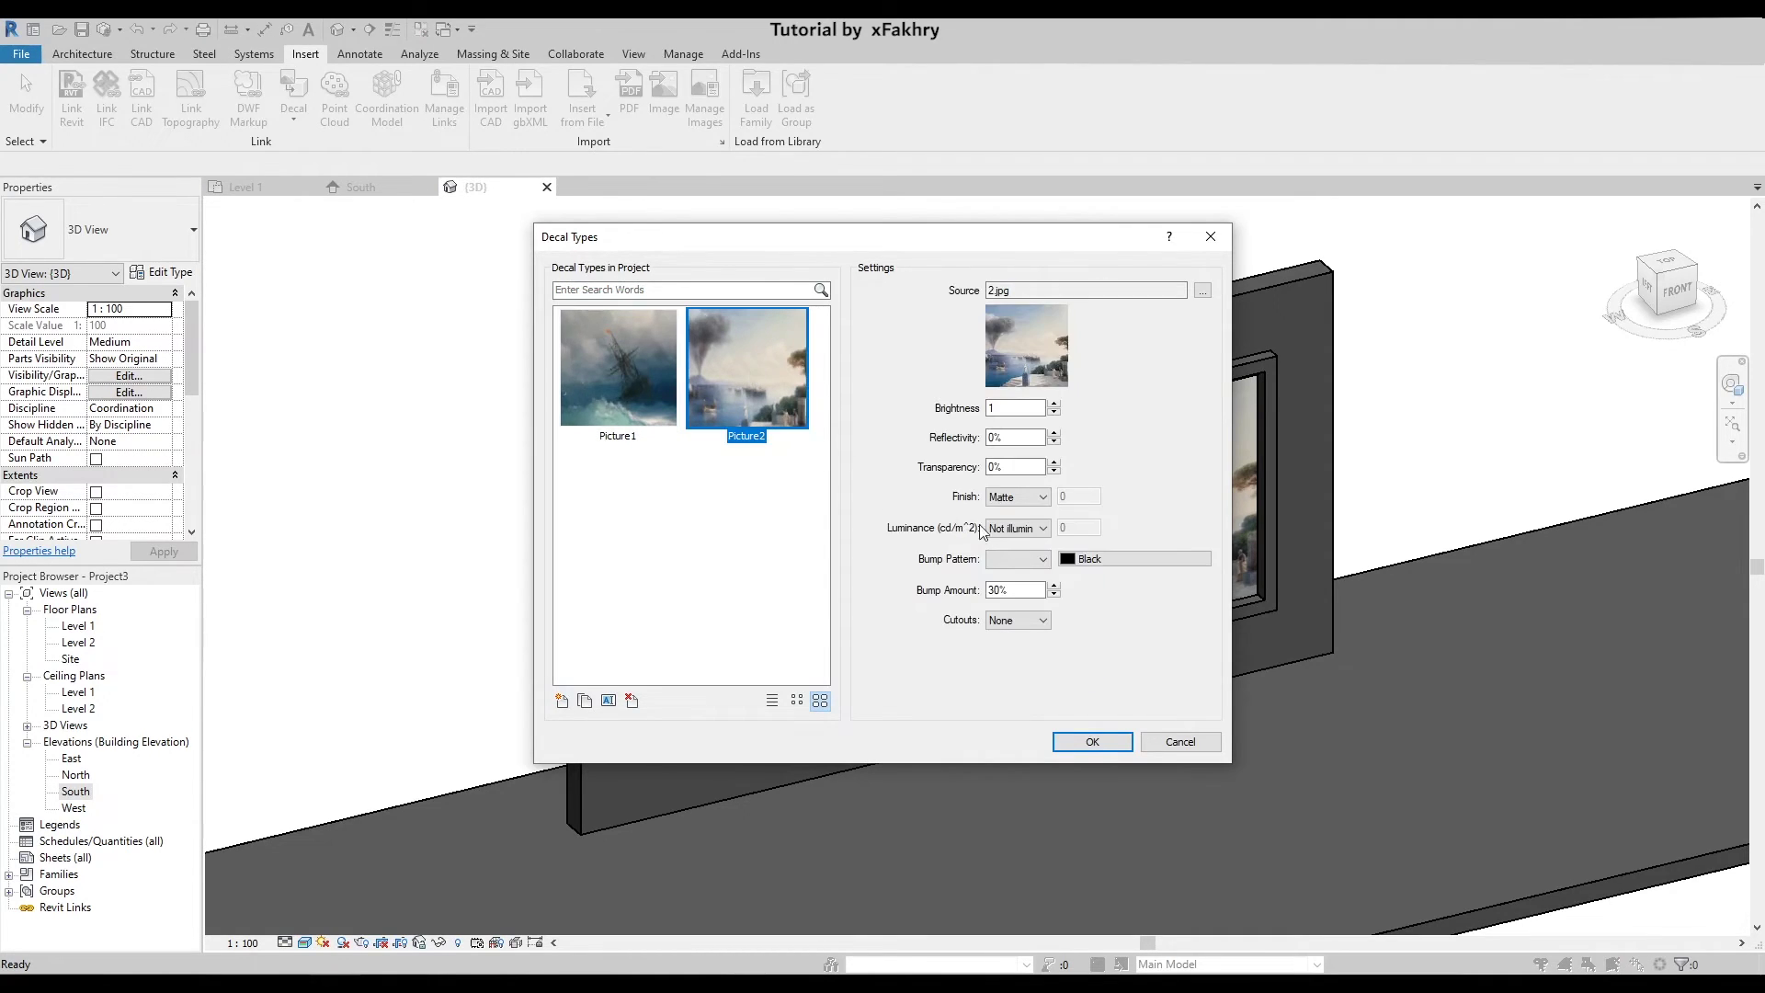
{"action": "left_click", "coordinate": [1017, 528]}
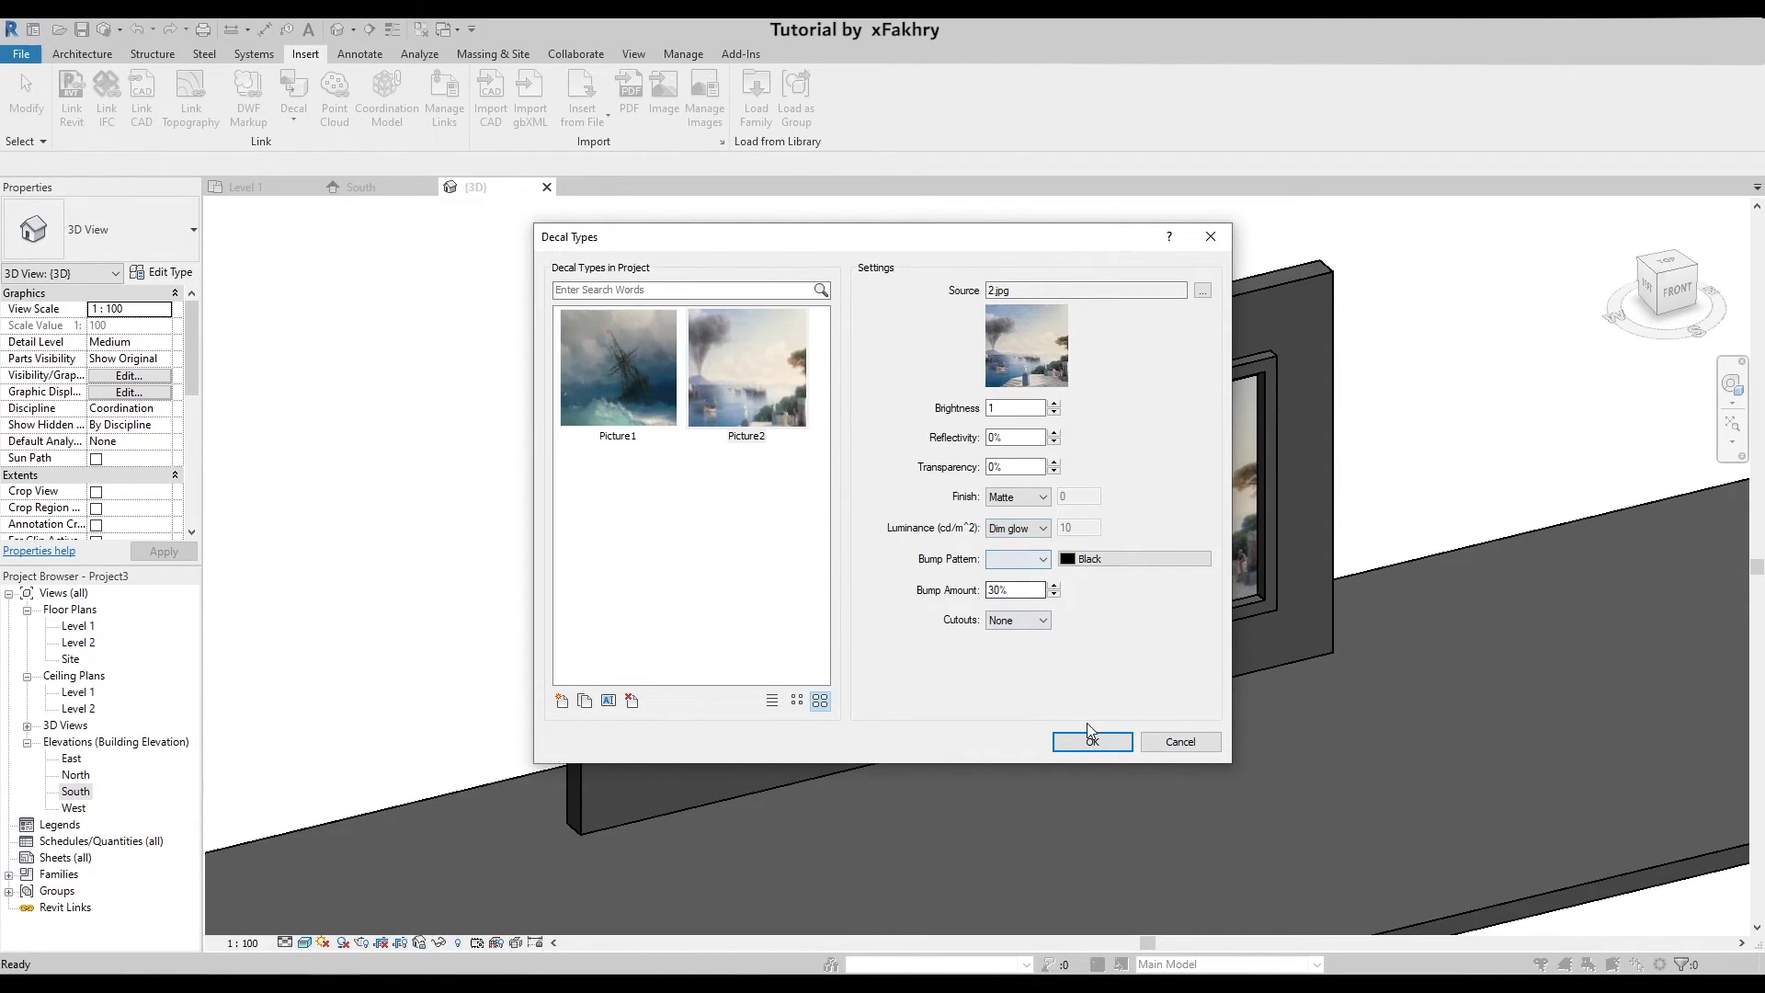
{"action": "left_click", "coordinate": [748, 465]}
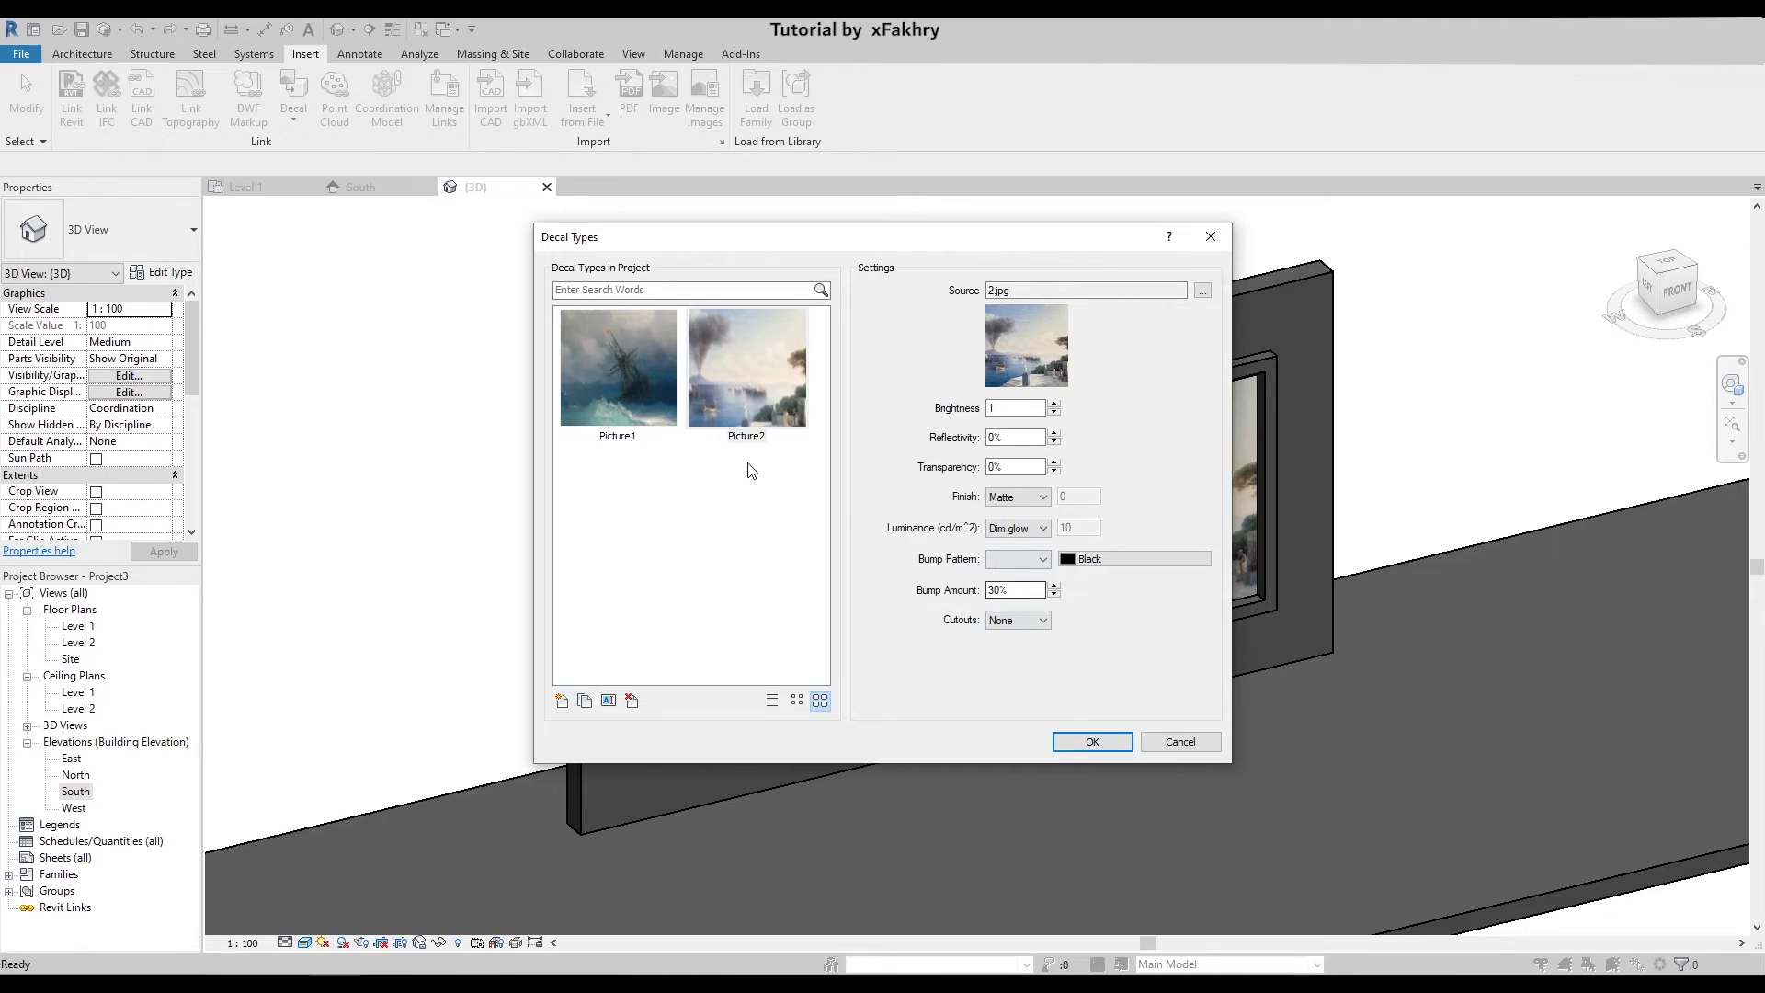
{"action": "left_click", "coordinate": [1092, 742]}
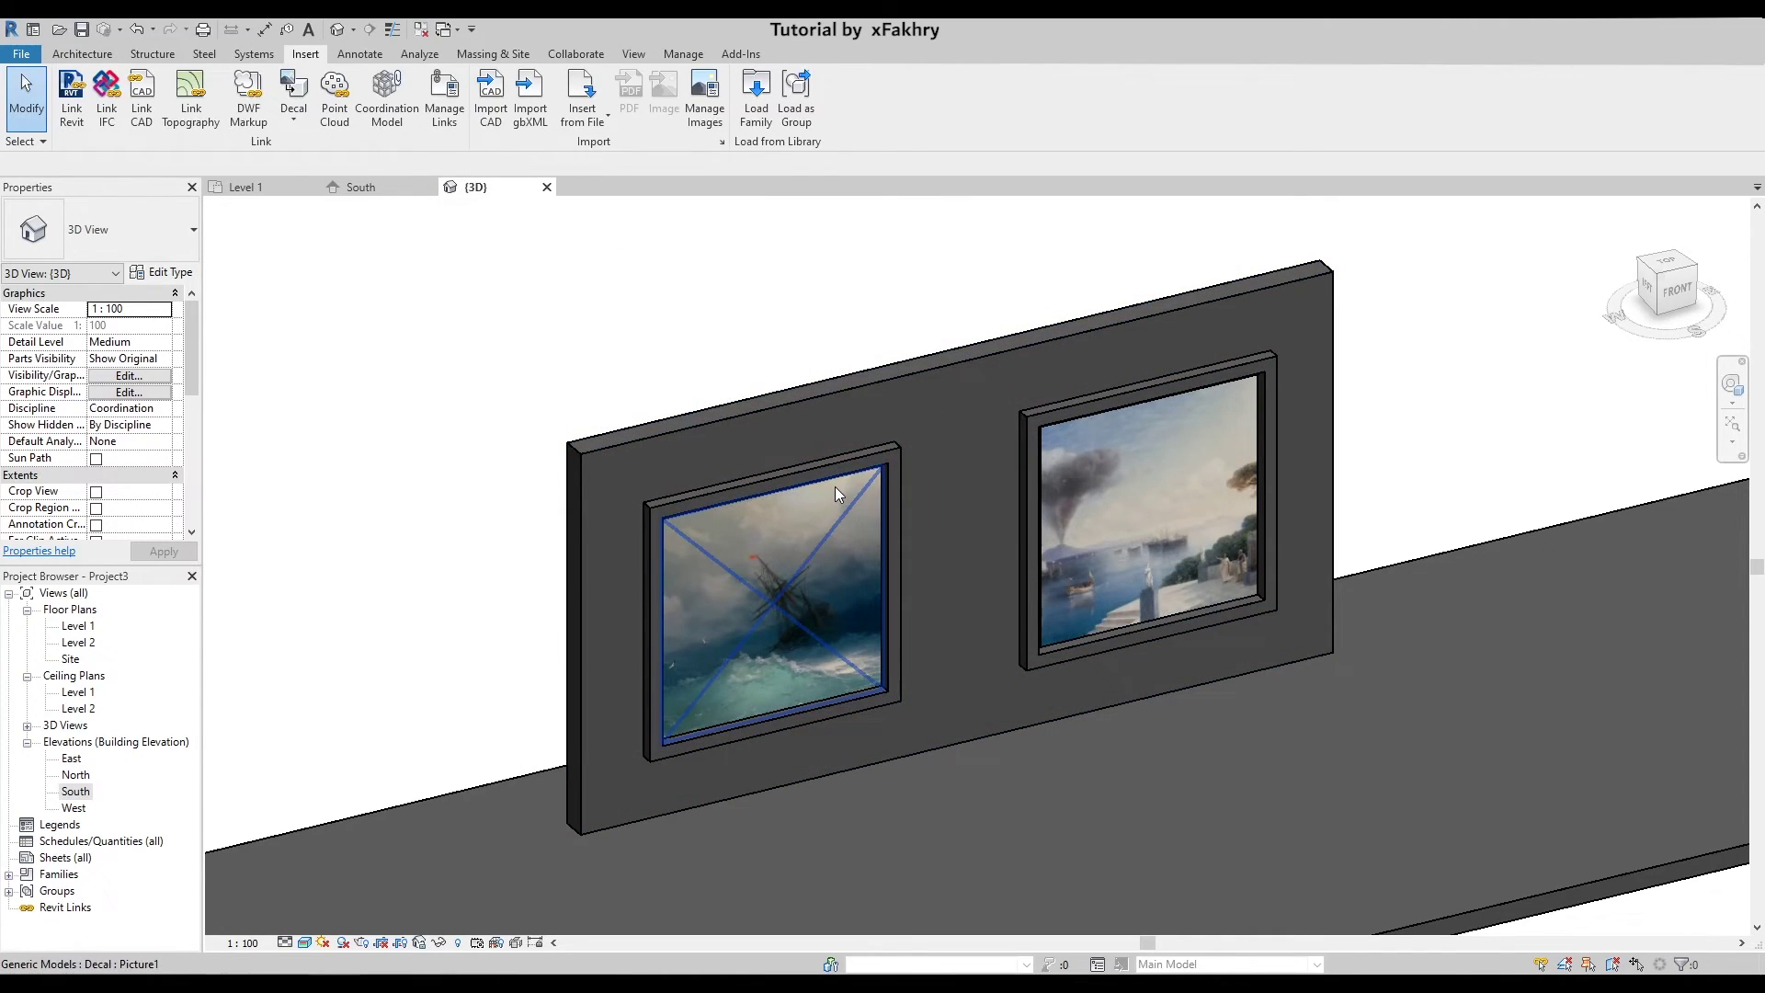
{"action": "scroll", "coordinate": [835, 492], "scroll_direction": "up", "scroll_amount": 2}
{"action": "scroll", "coordinate": [714, 359], "scroll_direction": "down", "scroll_amount": 2}
{"action": "scroll", "coordinate": [674, 323], "scroll_direction": "up", "scroll_amount": 3}
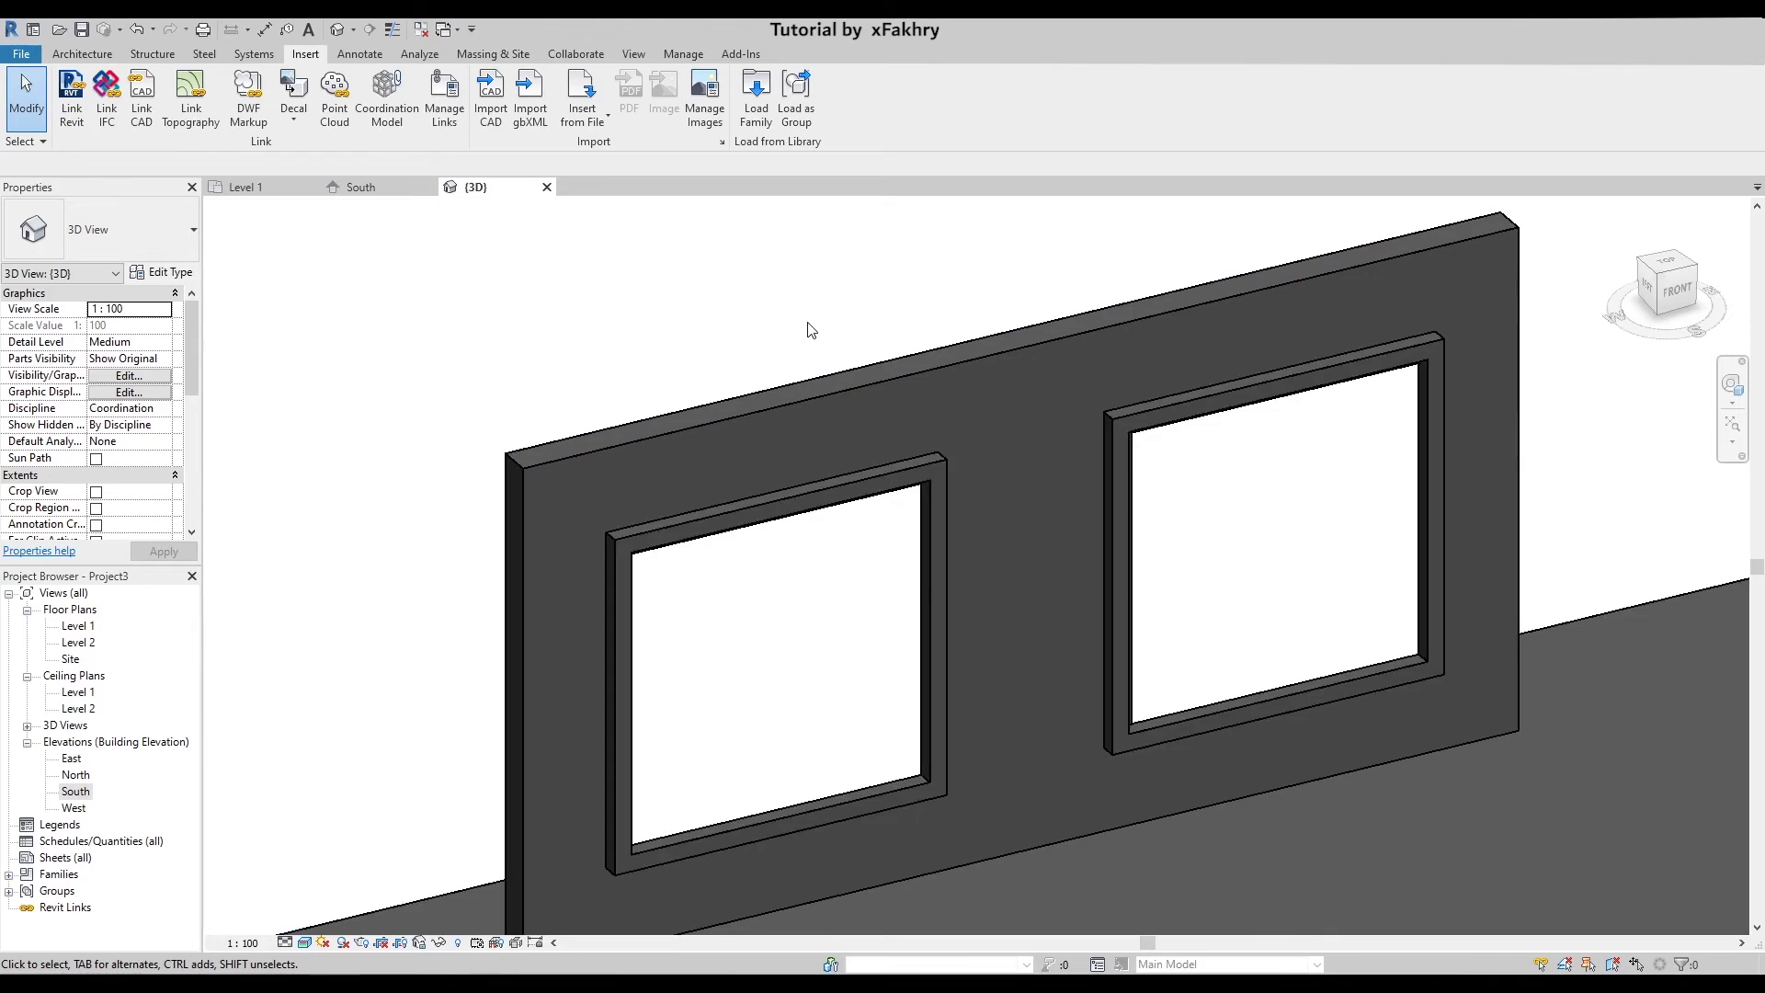
- Switch the 3D view's visual style to Ray Trace to render both framed paintings
{"action": "scroll", "coordinate": [951, 461], "scroll_direction": "down", "scroll_amount": 2}
{"action": "scroll", "coordinate": [829, 395], "scroll_direction": "up", "scroll_amount": 2}
{"action": "scroll", "coordinate": [887, 450], "scroll_direction": "down", "scroll_amount": 2}
{"action": "scroll", "coordinate": [888, 450], "scroll_direction": "up", "scroll_amount": 2}
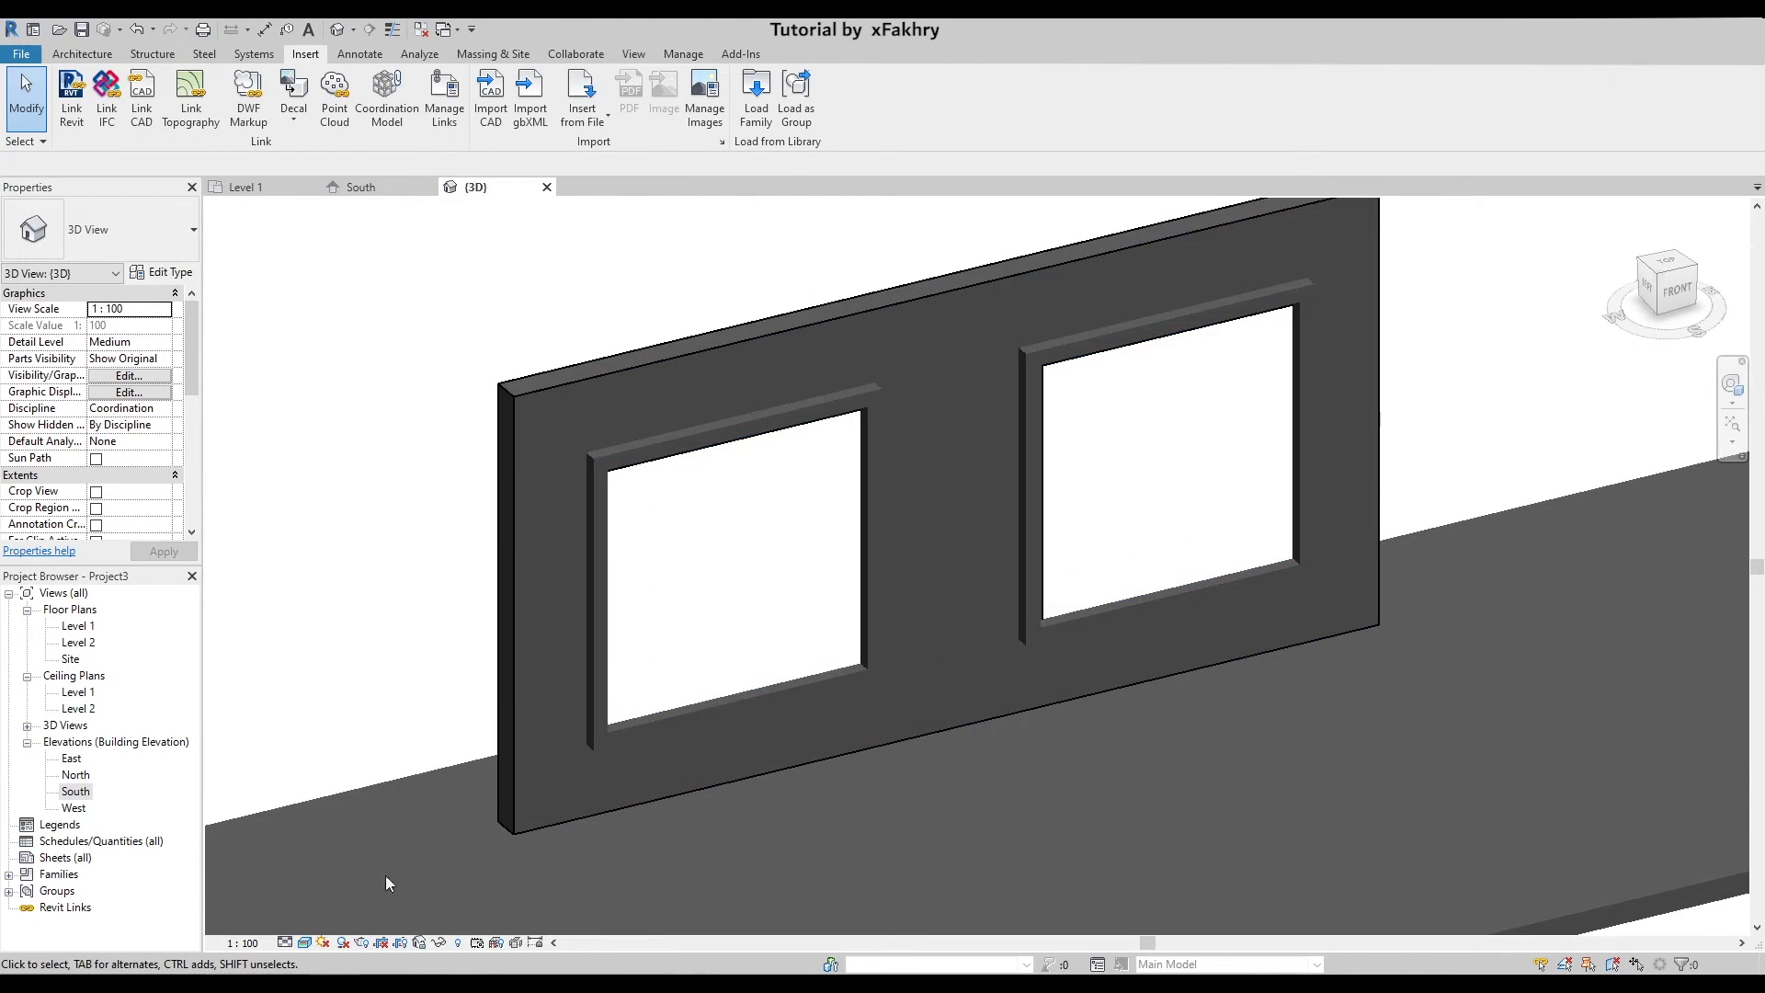
{"action": "left_click", "coordinate": [304, 942]}
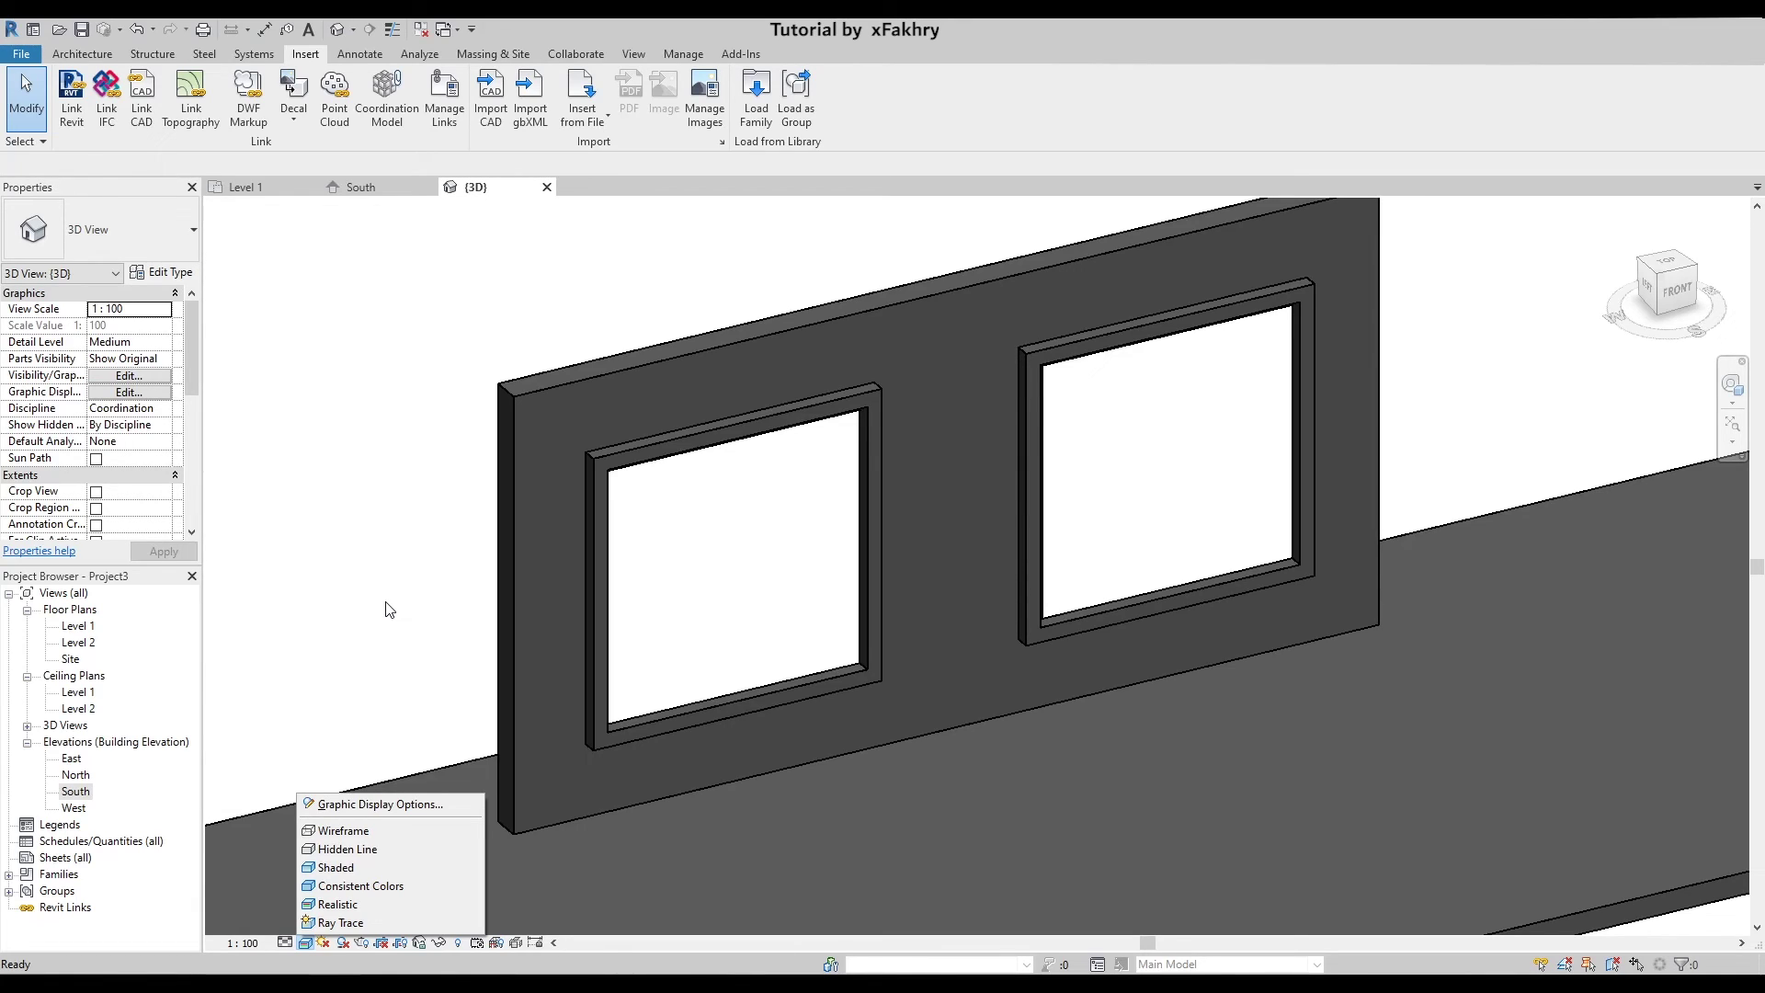
{"action": "left_click", "coordinate": [360, 922]}
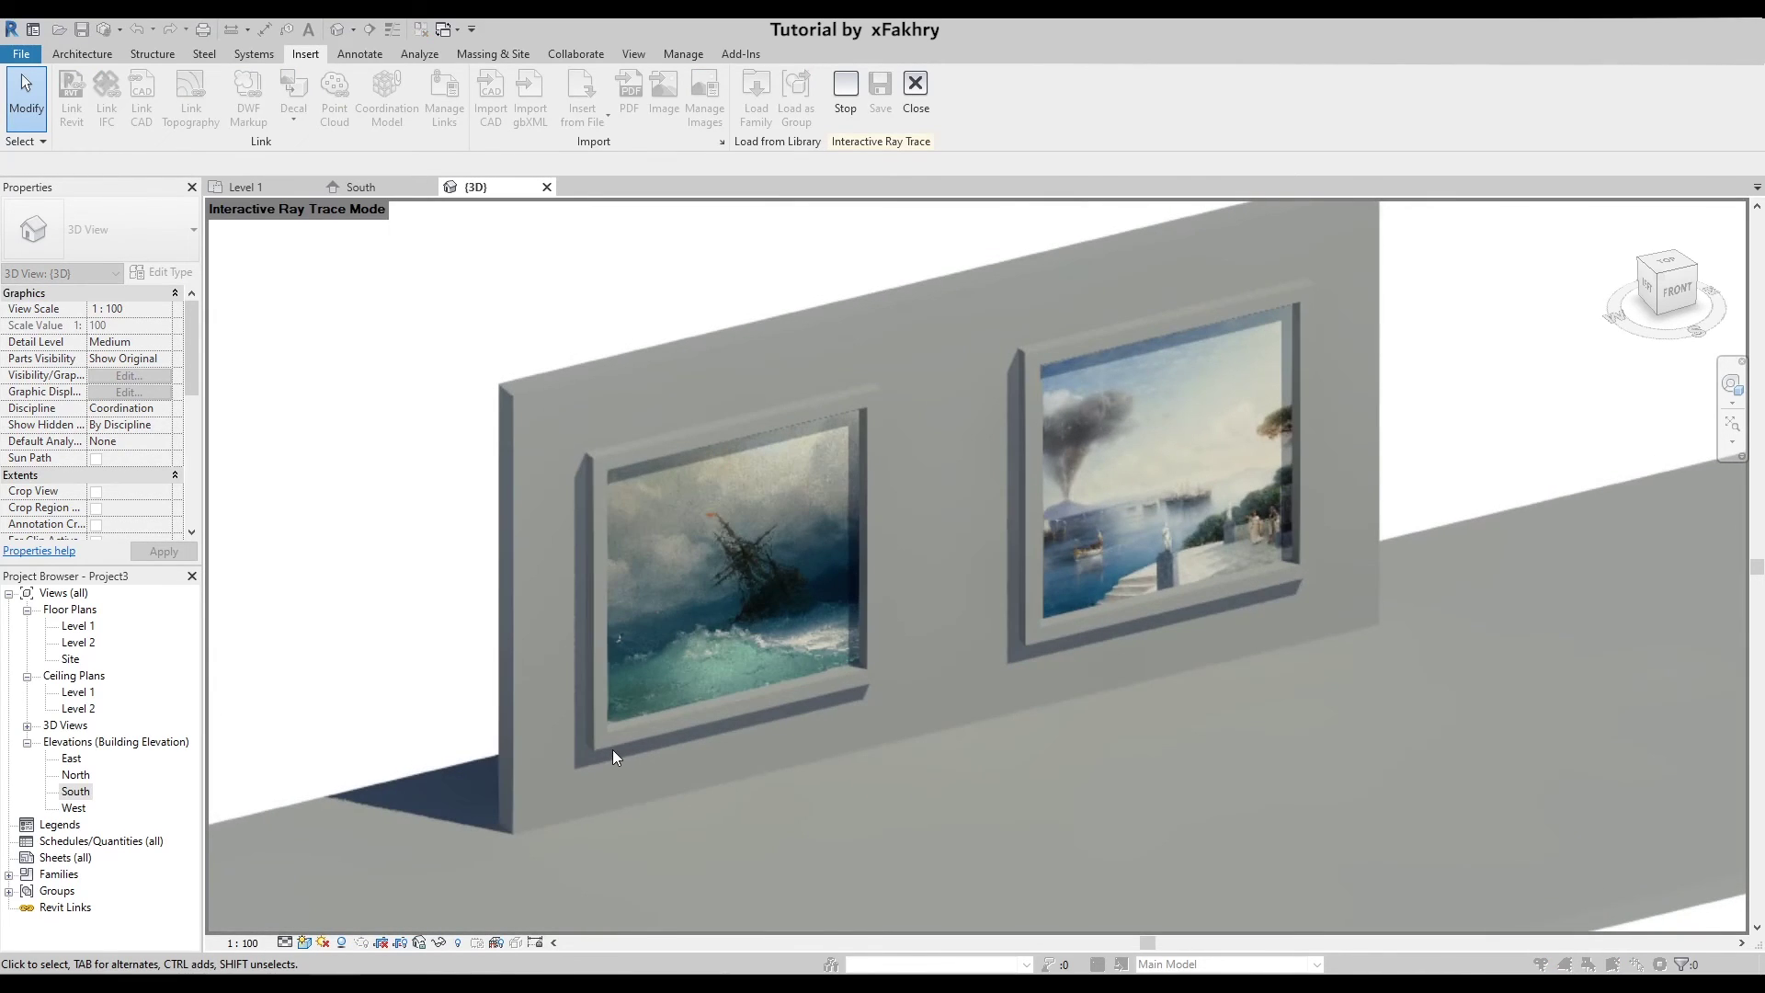
{"action": "left_click", "coordinate": [302, 942]}
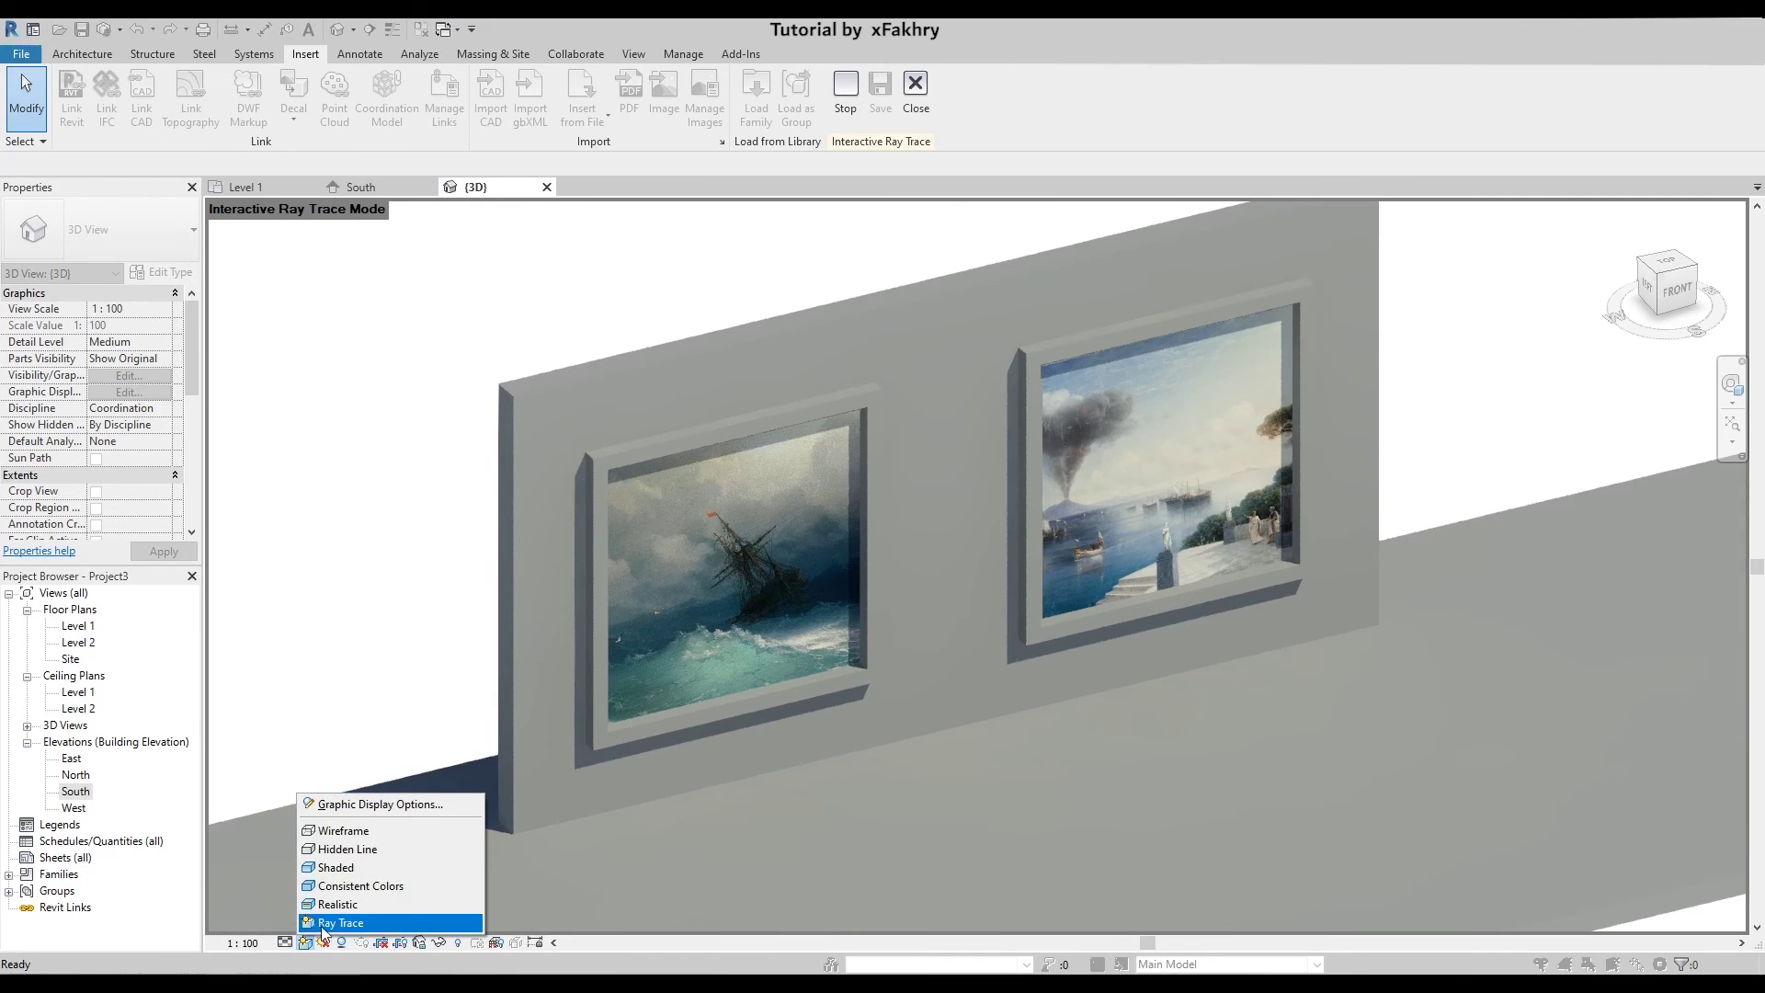